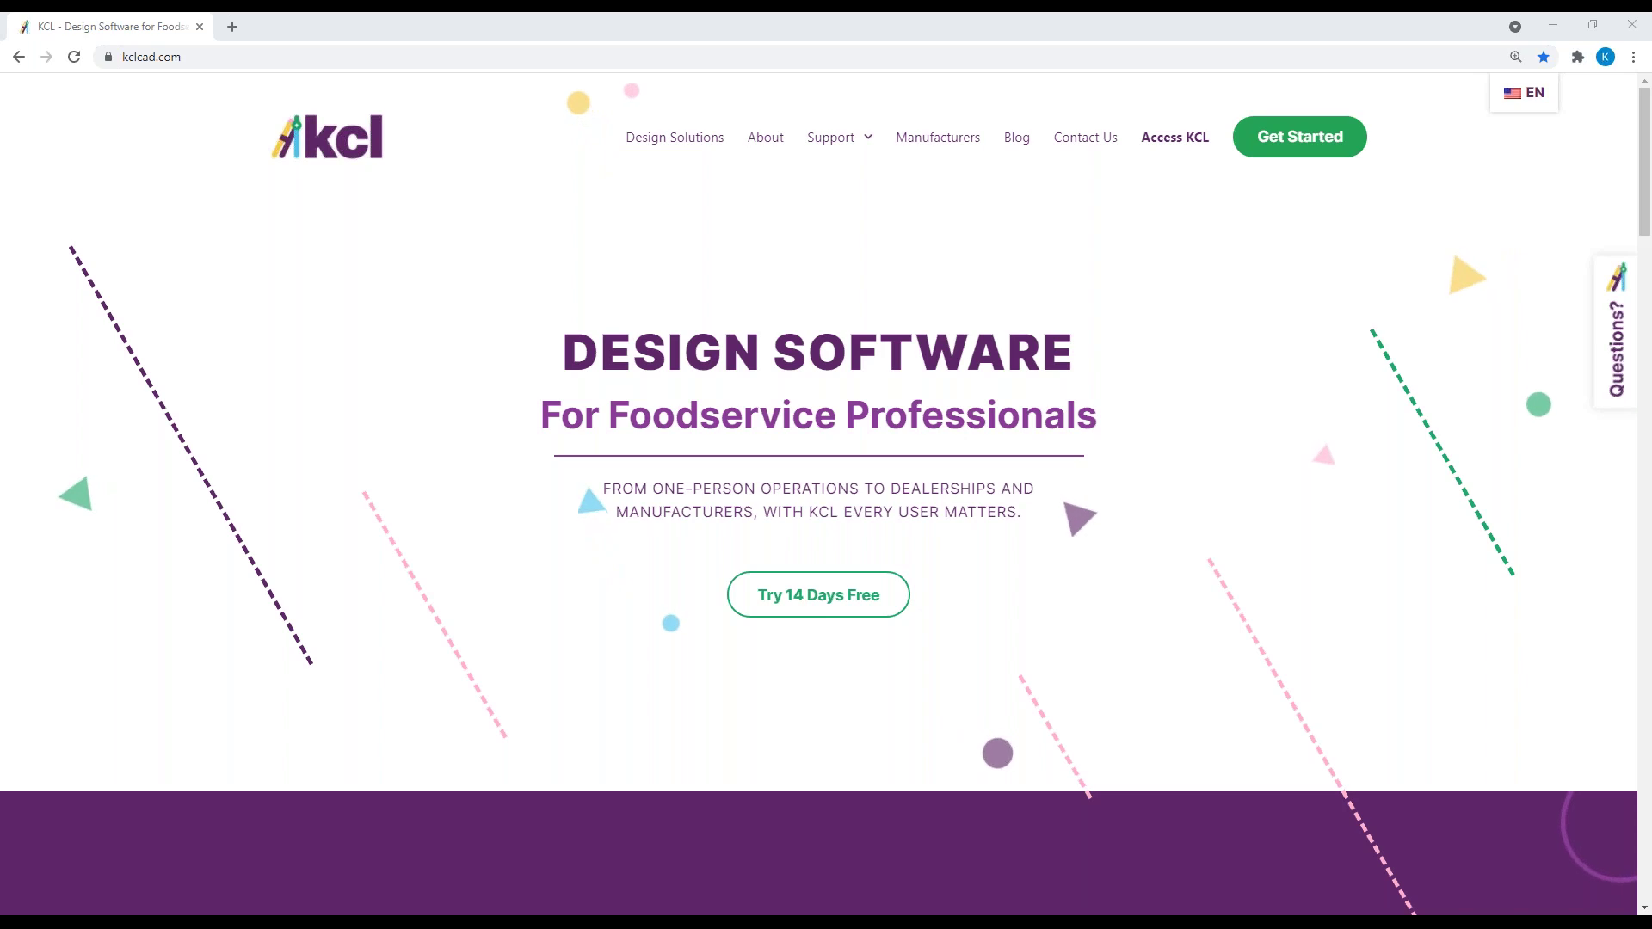
Step: Open the Access KCL page of kclcad.com and look over the available download and login options
left_click(196, 58)
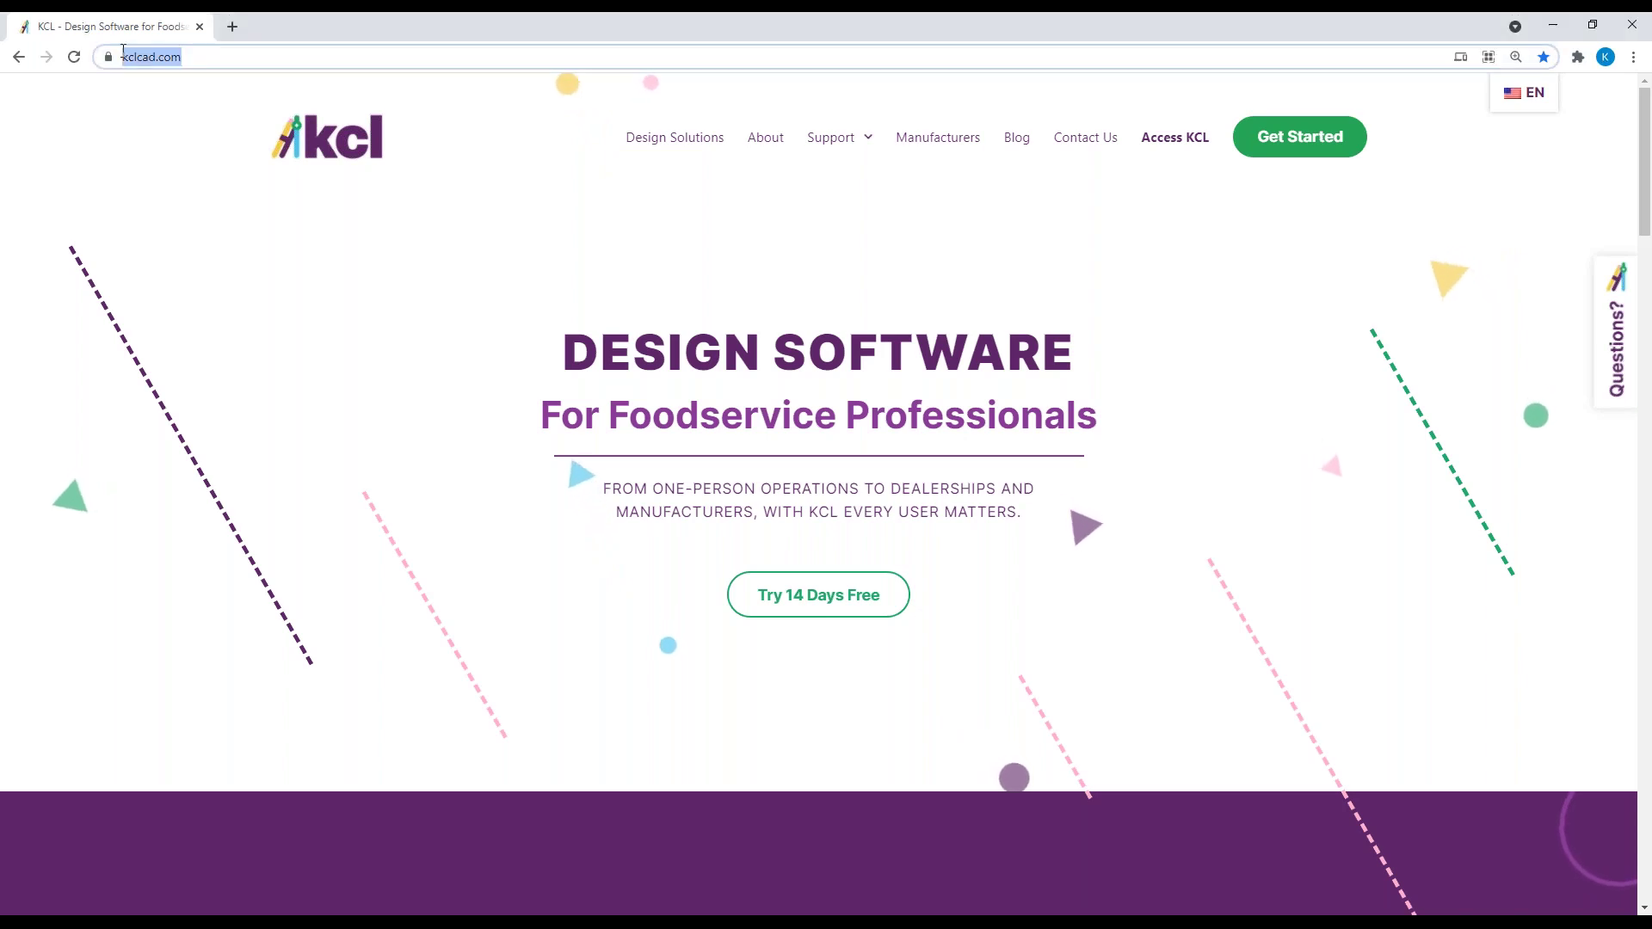
left_click(1176, 140)
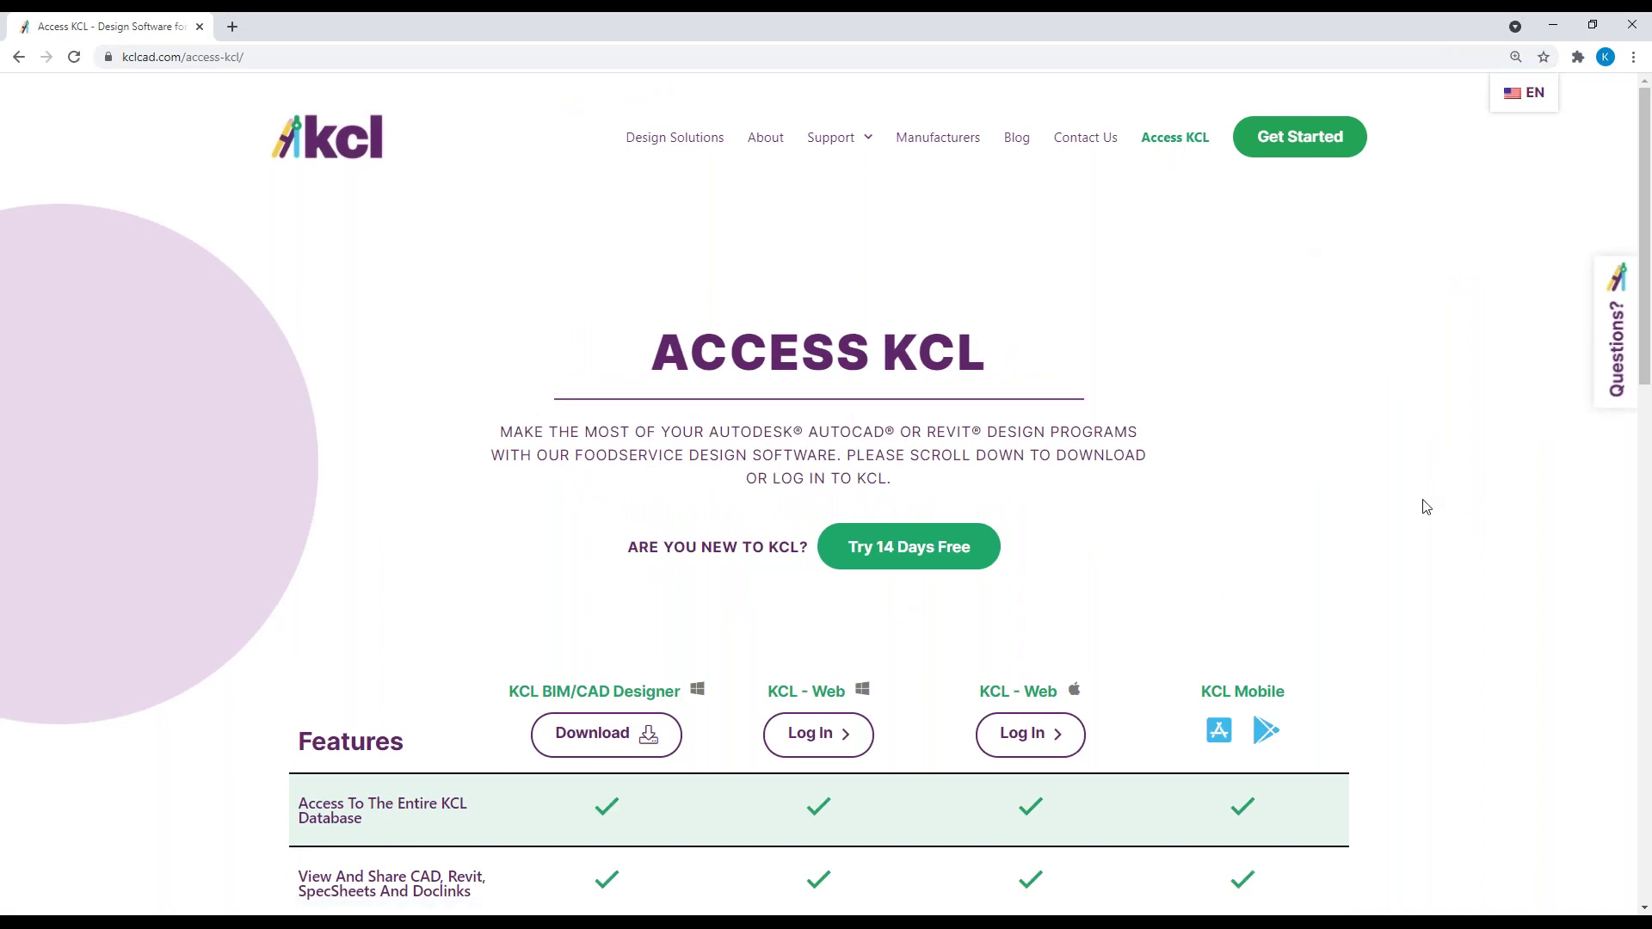
scroll(1424, 506, "down", 2)
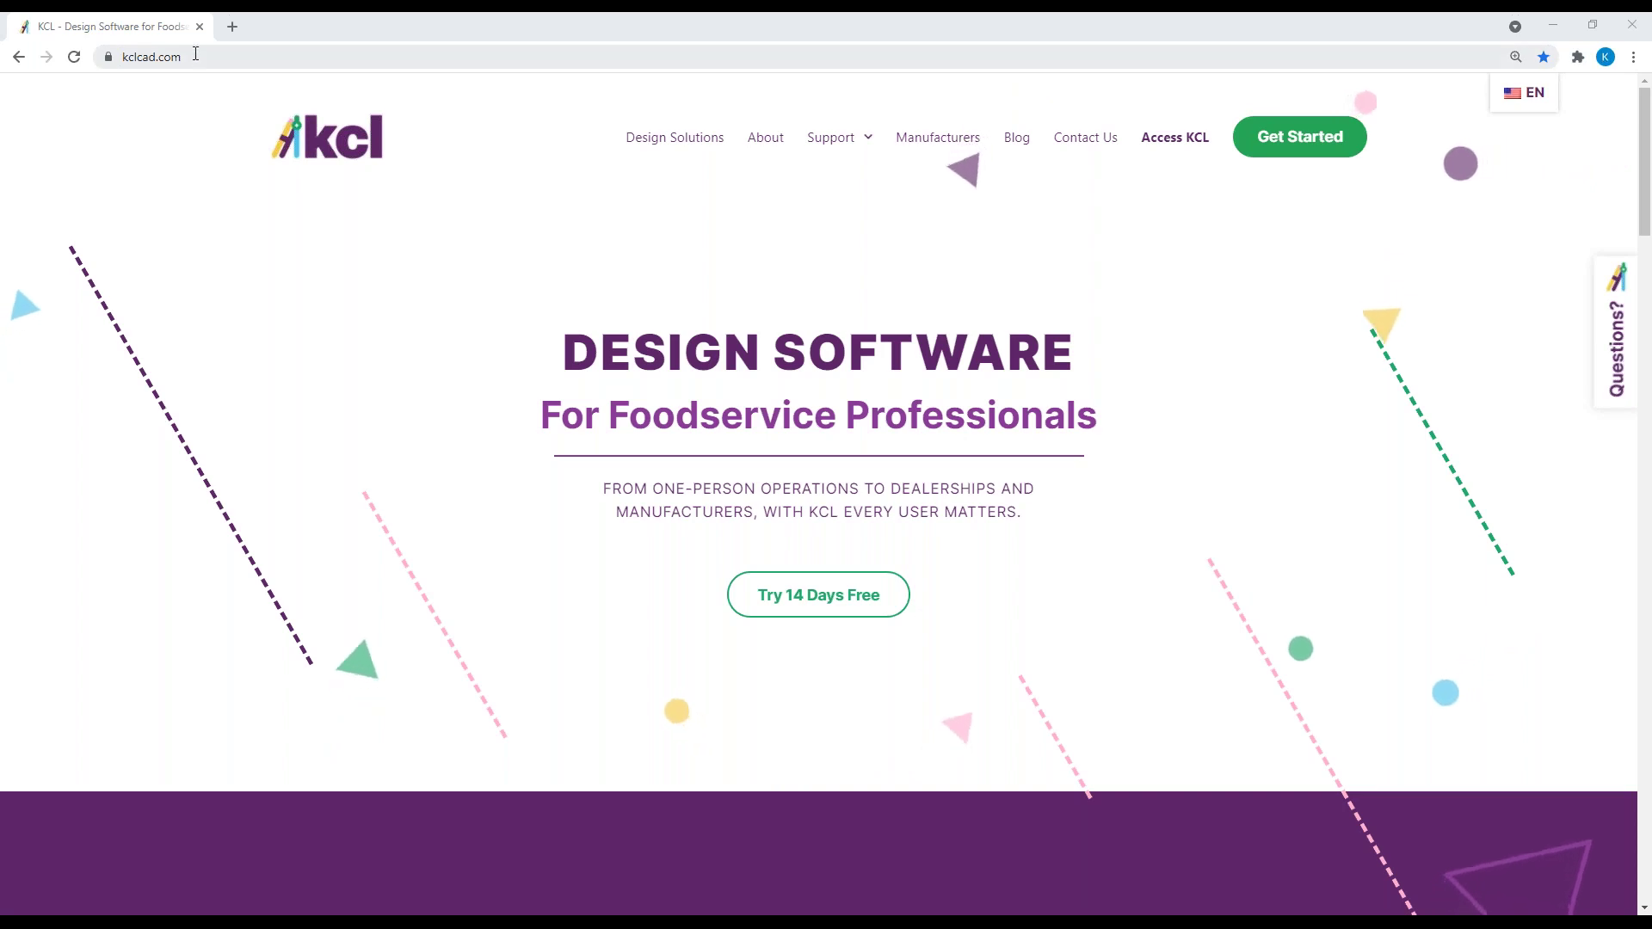
Step: From the Access KCL page of kclcad.com, download the KCL BIM/CAD Designer installer for Windows
left_click_drag(189, 56, 124, 53)
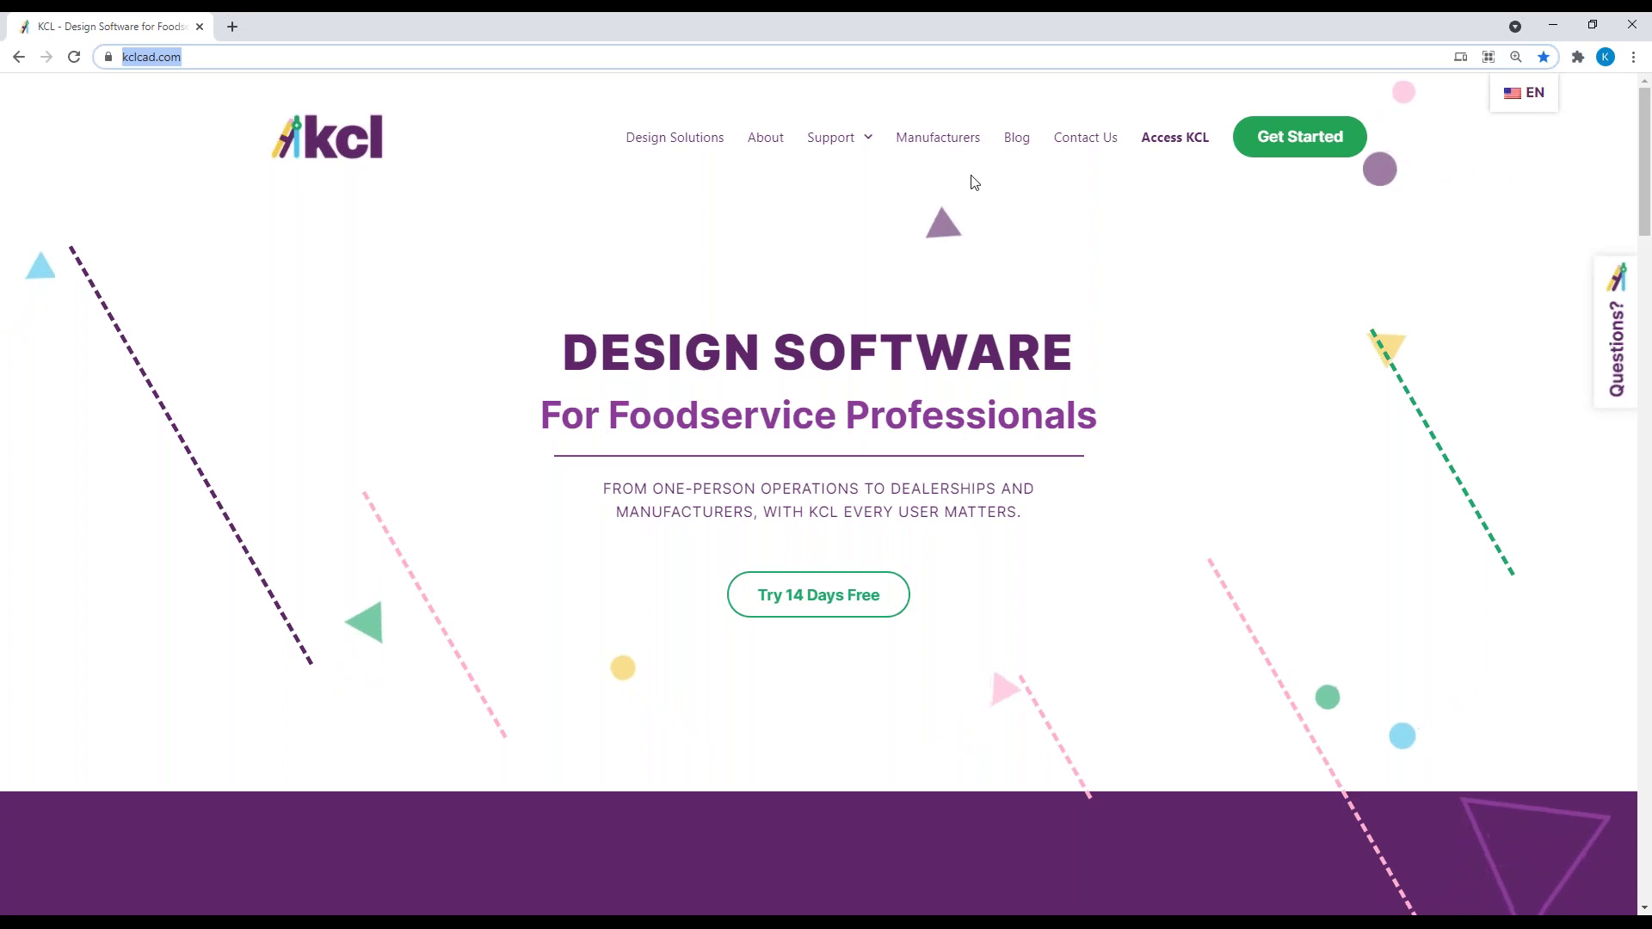
left_click(1168, 141)
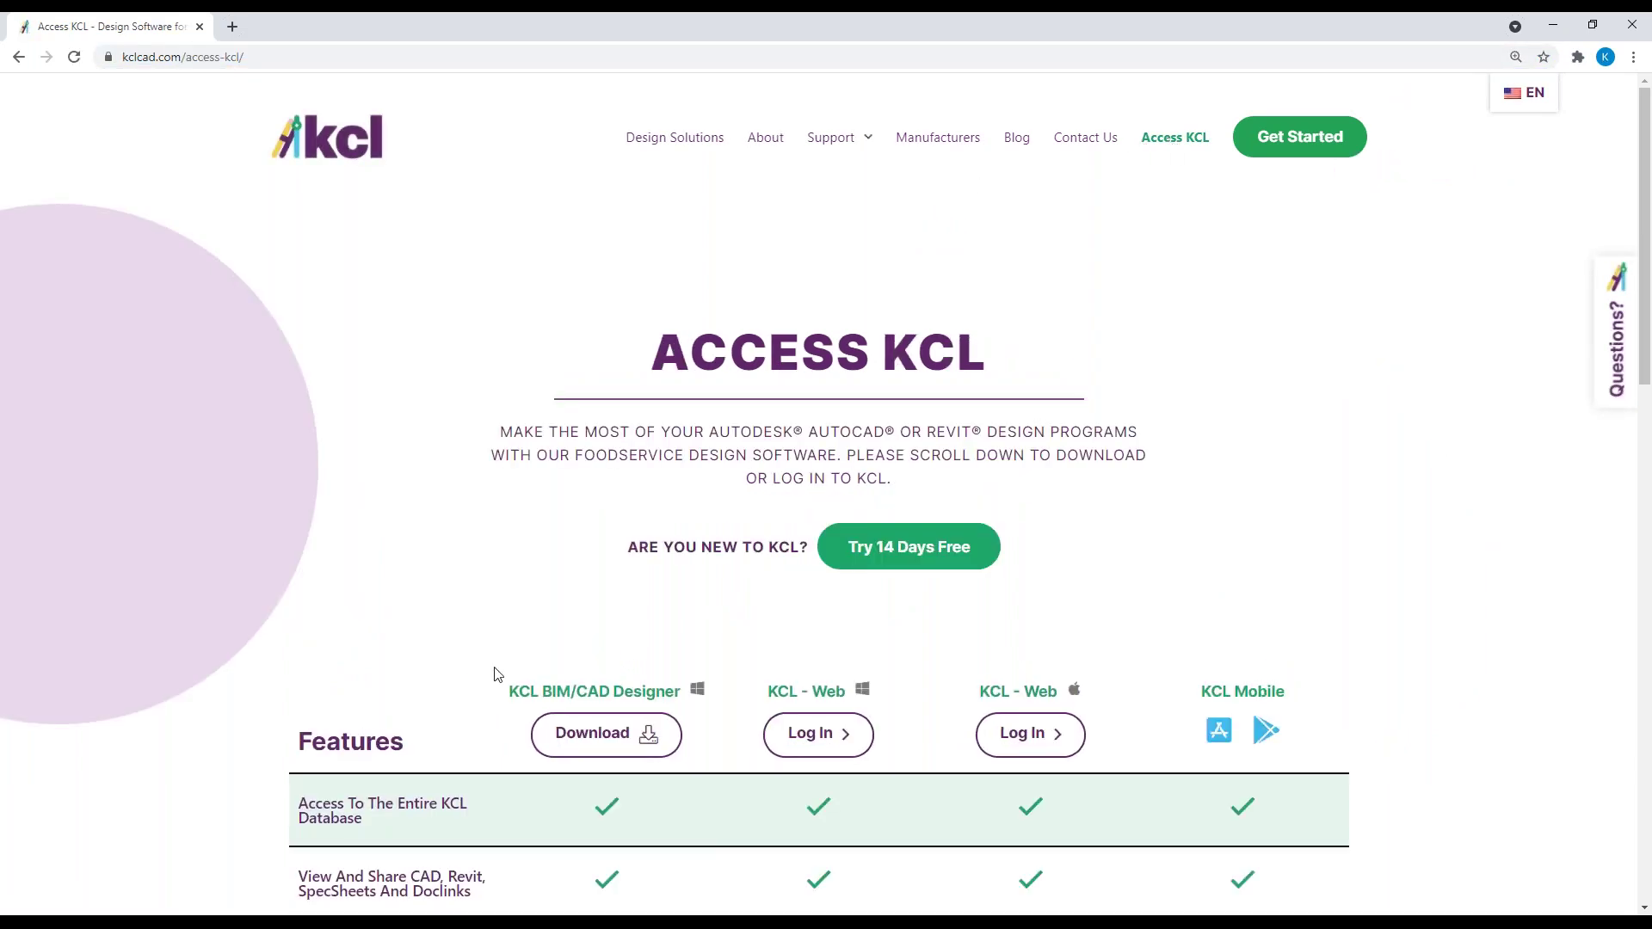
scroll(550, 658, "down", 1)
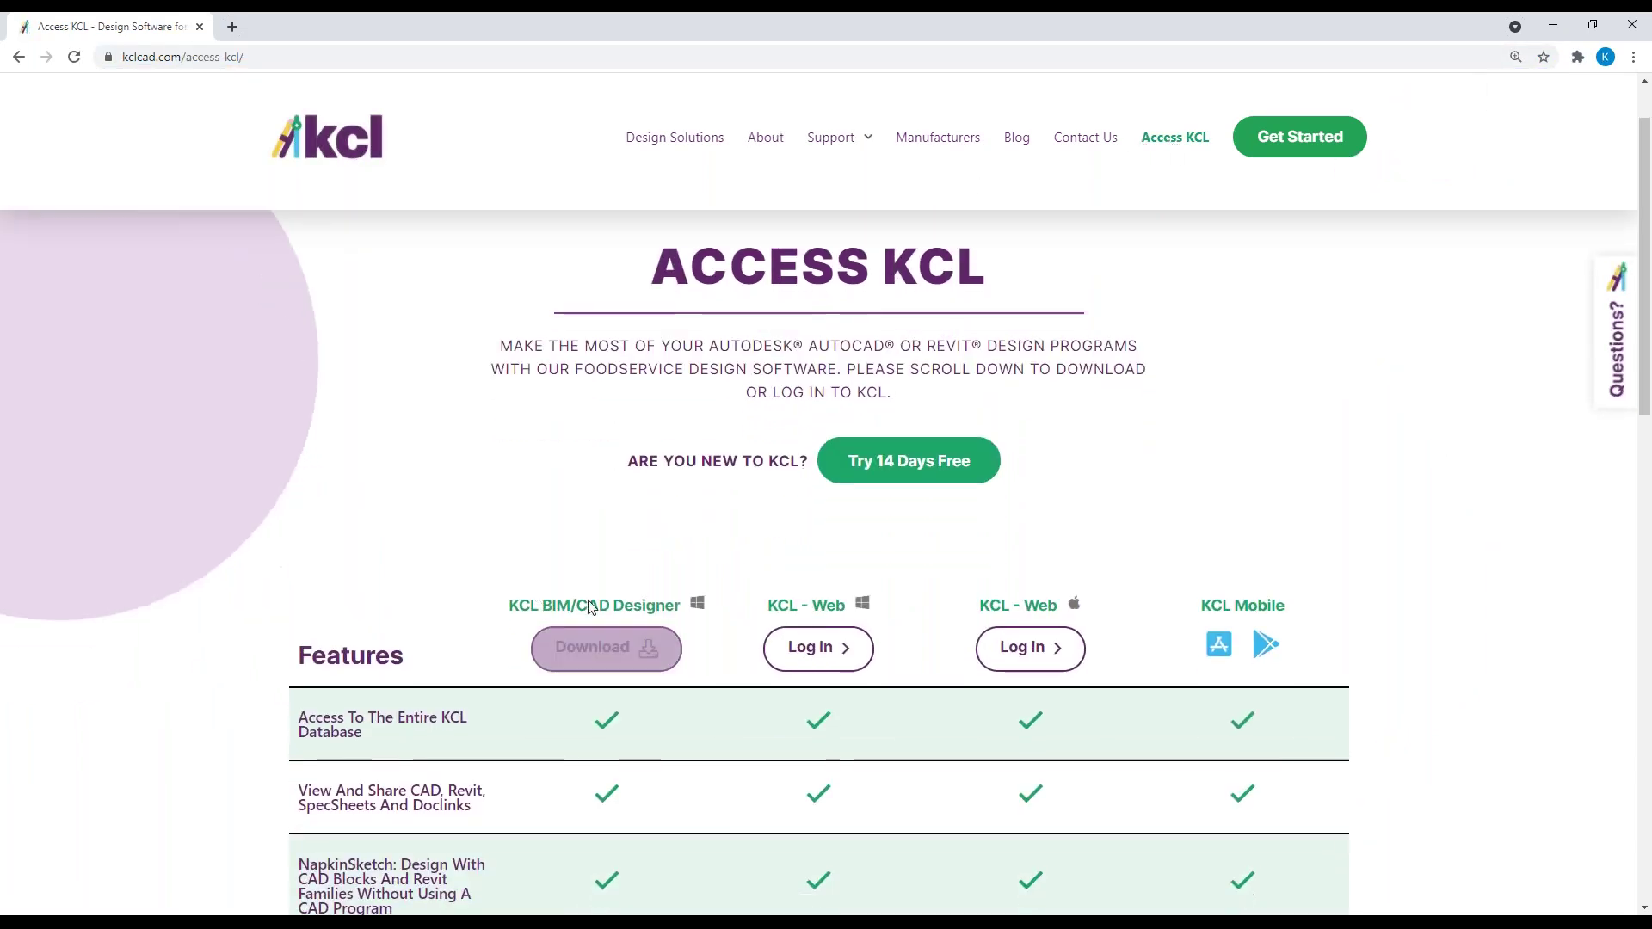
left_click(615, 650)
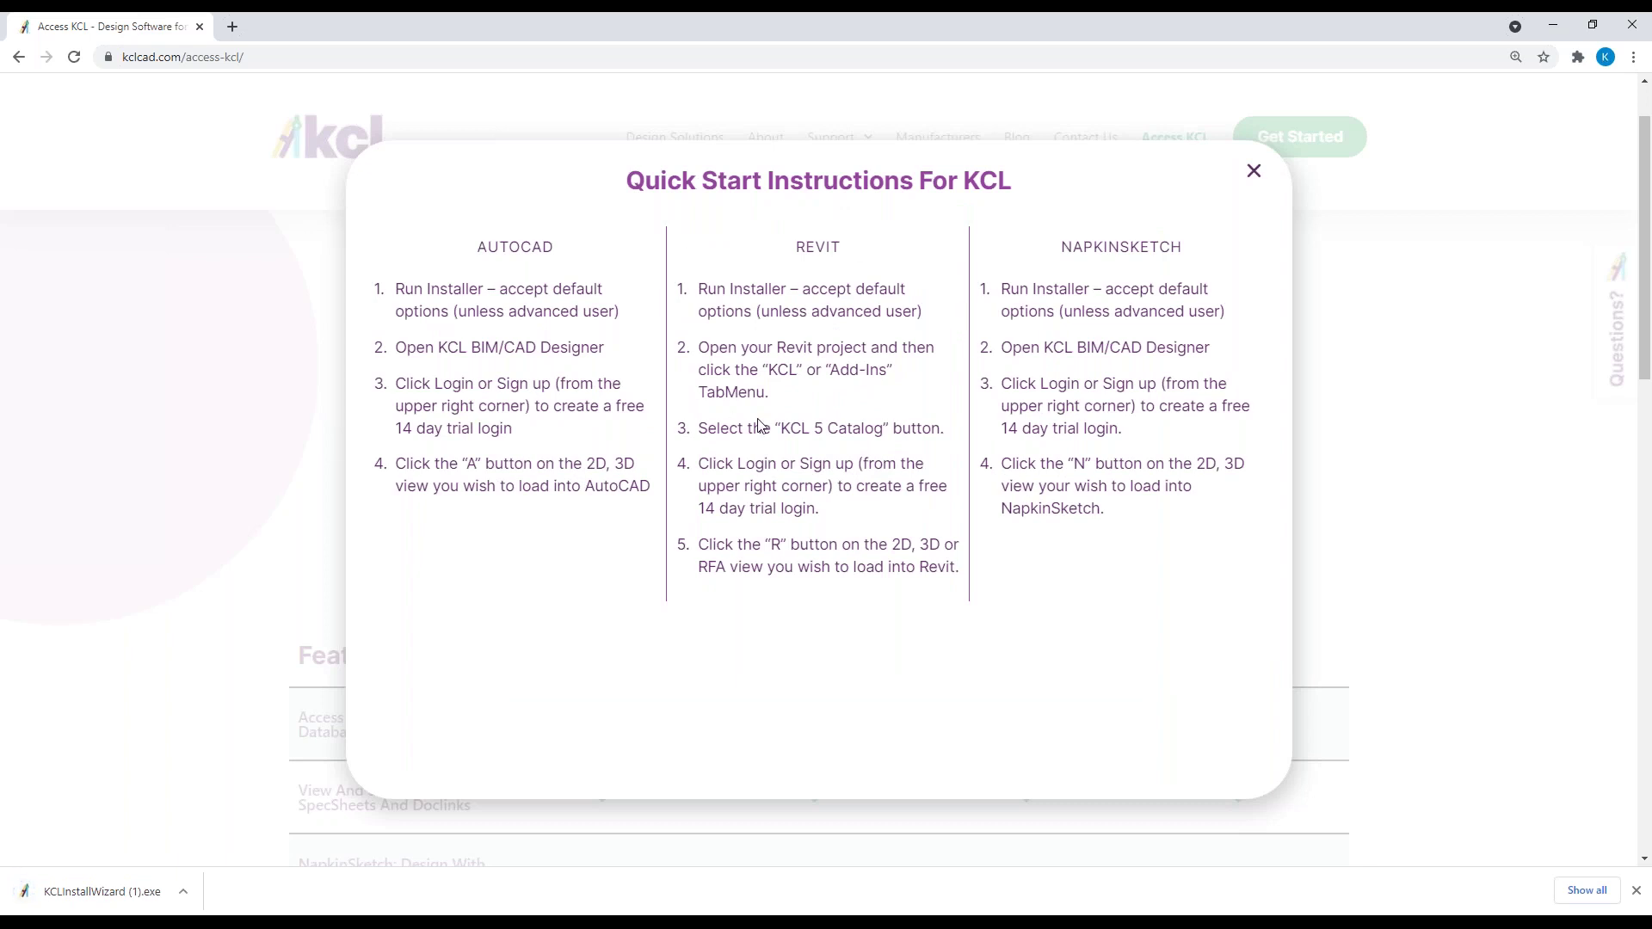
Step: Run the downloaded KCLInstallWizard (1).exe, review its Modify options as far as the install location, and close the installer and quick start instructions
left_click(185, 894)
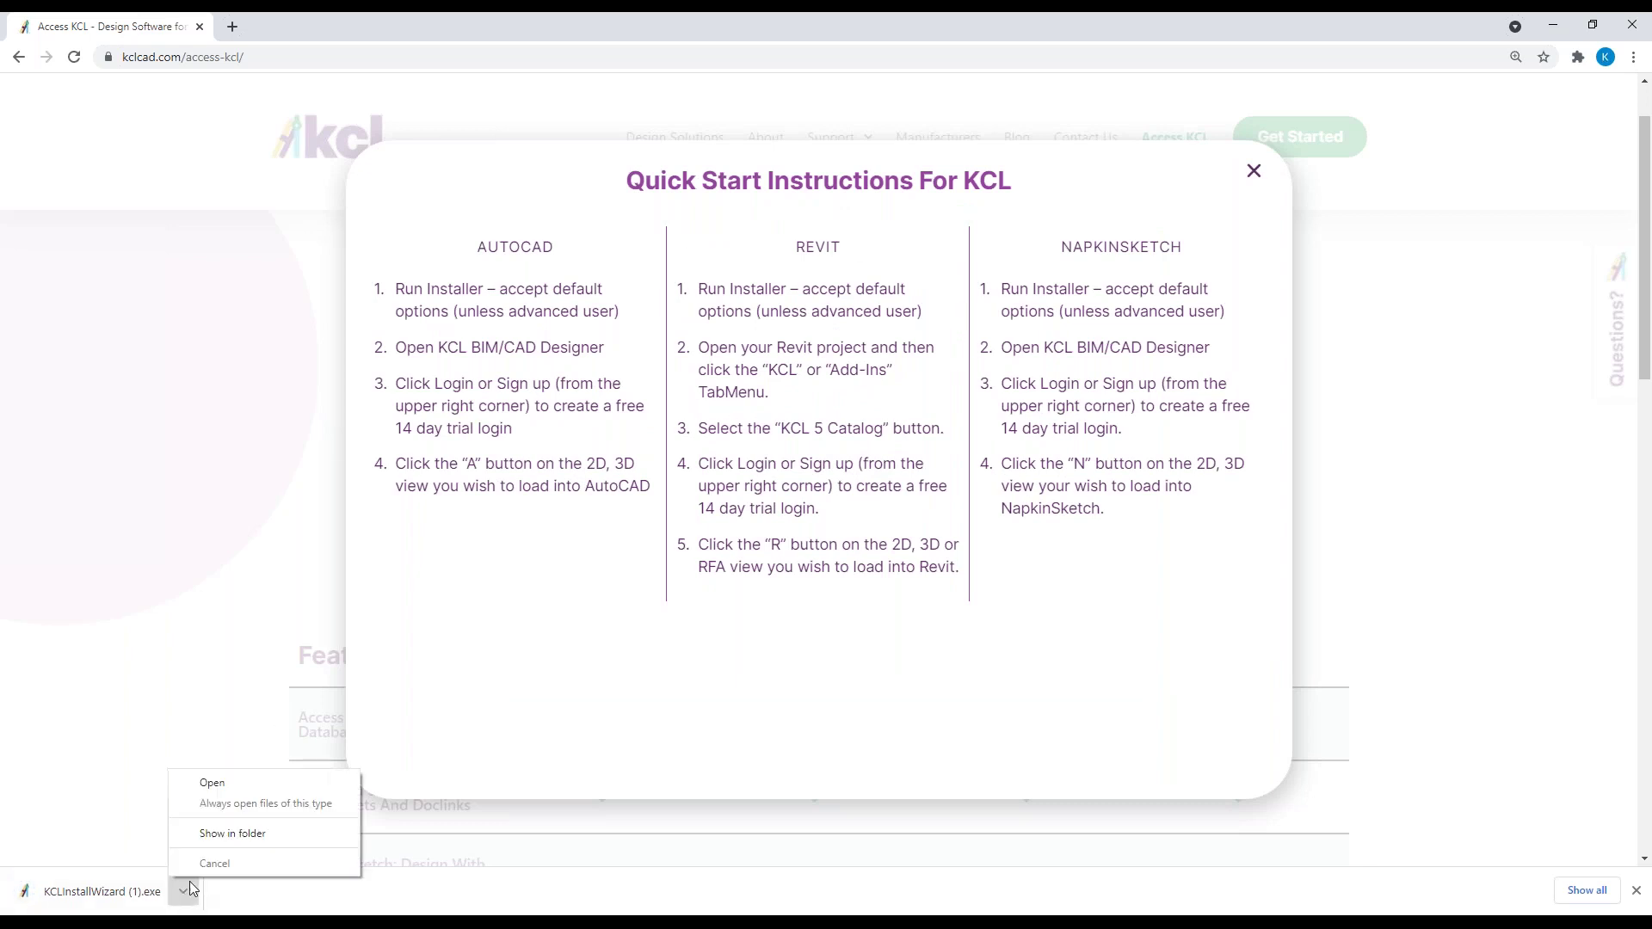
left_click(224, 785)
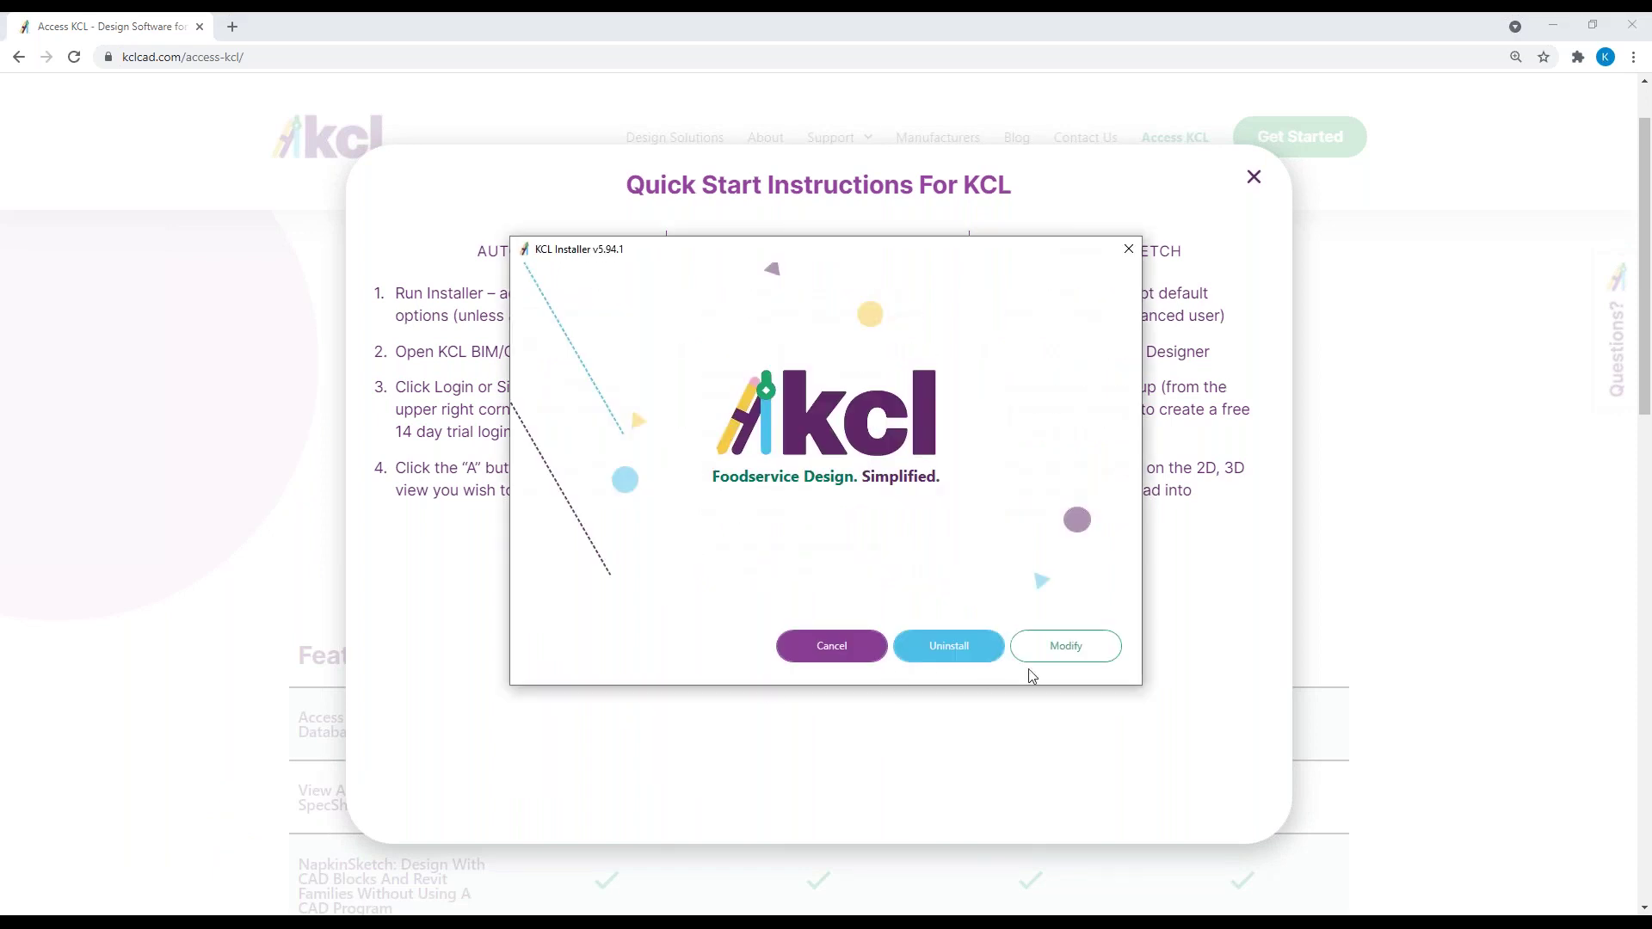
left_click(1088, 648)
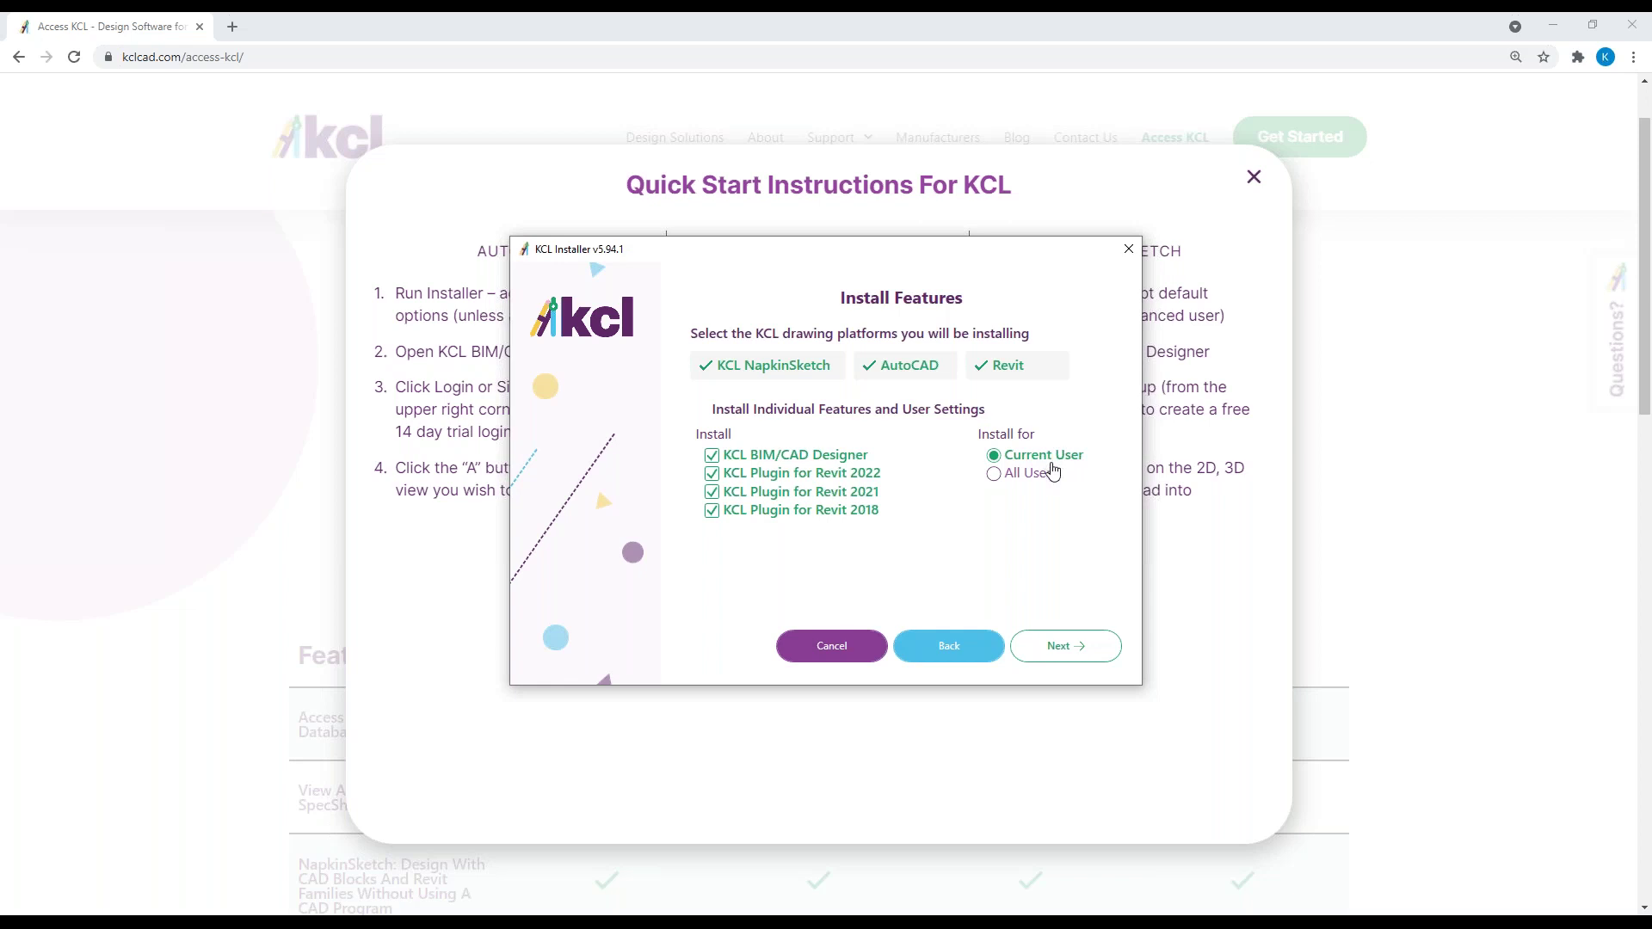
left_click(1071, 649)
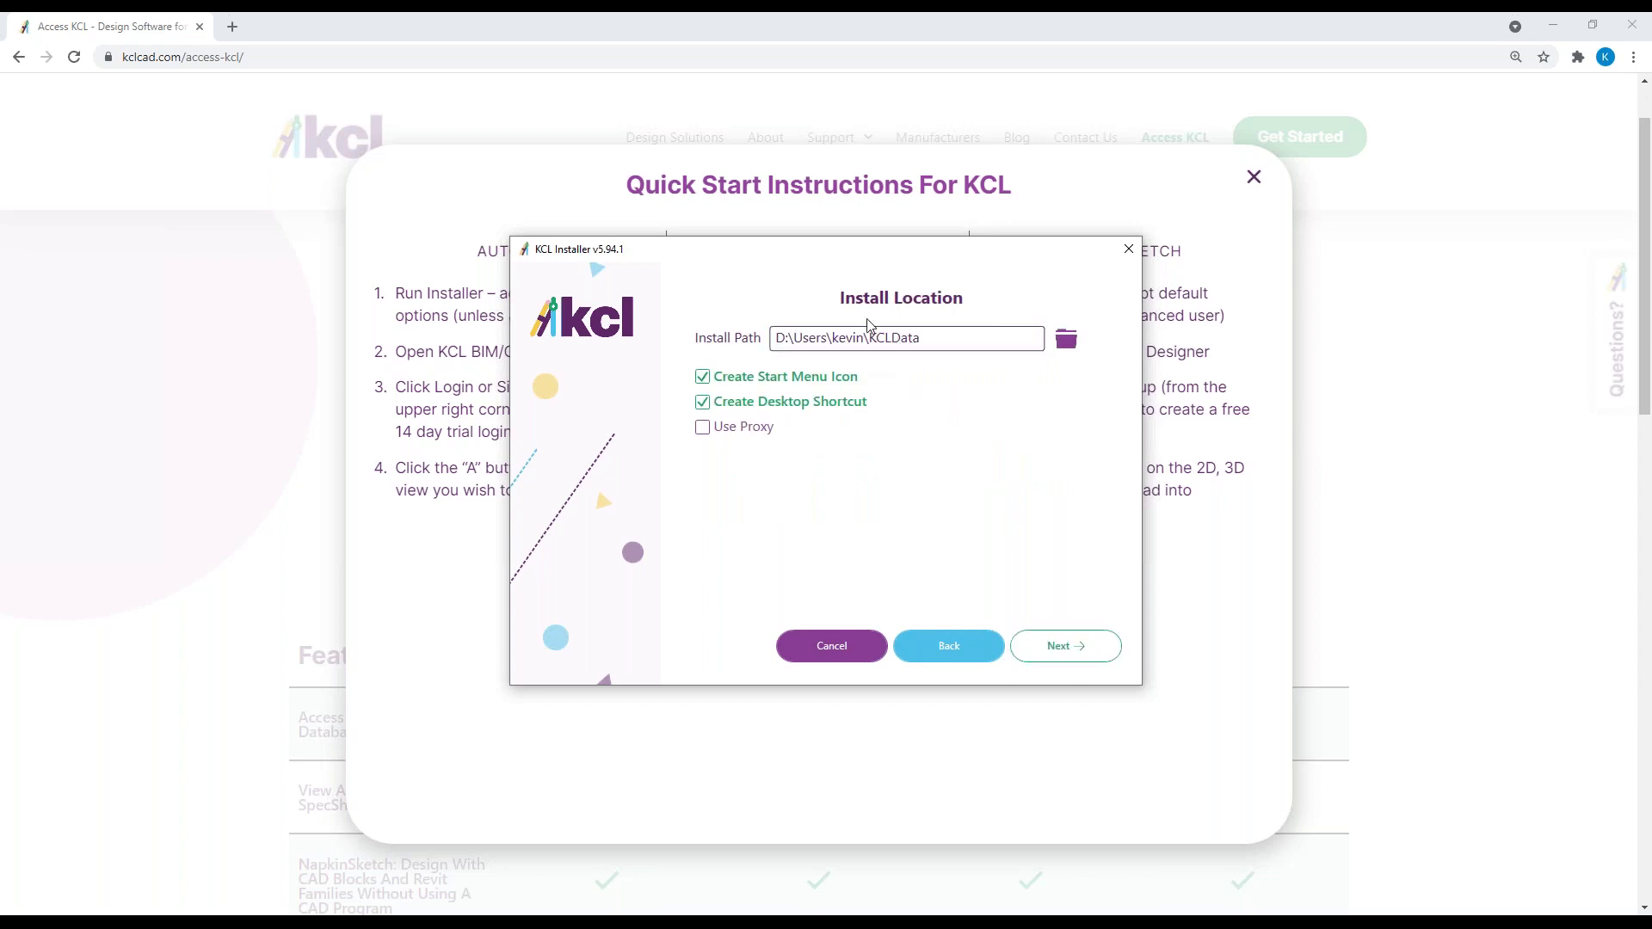
left_click(1298, 184)
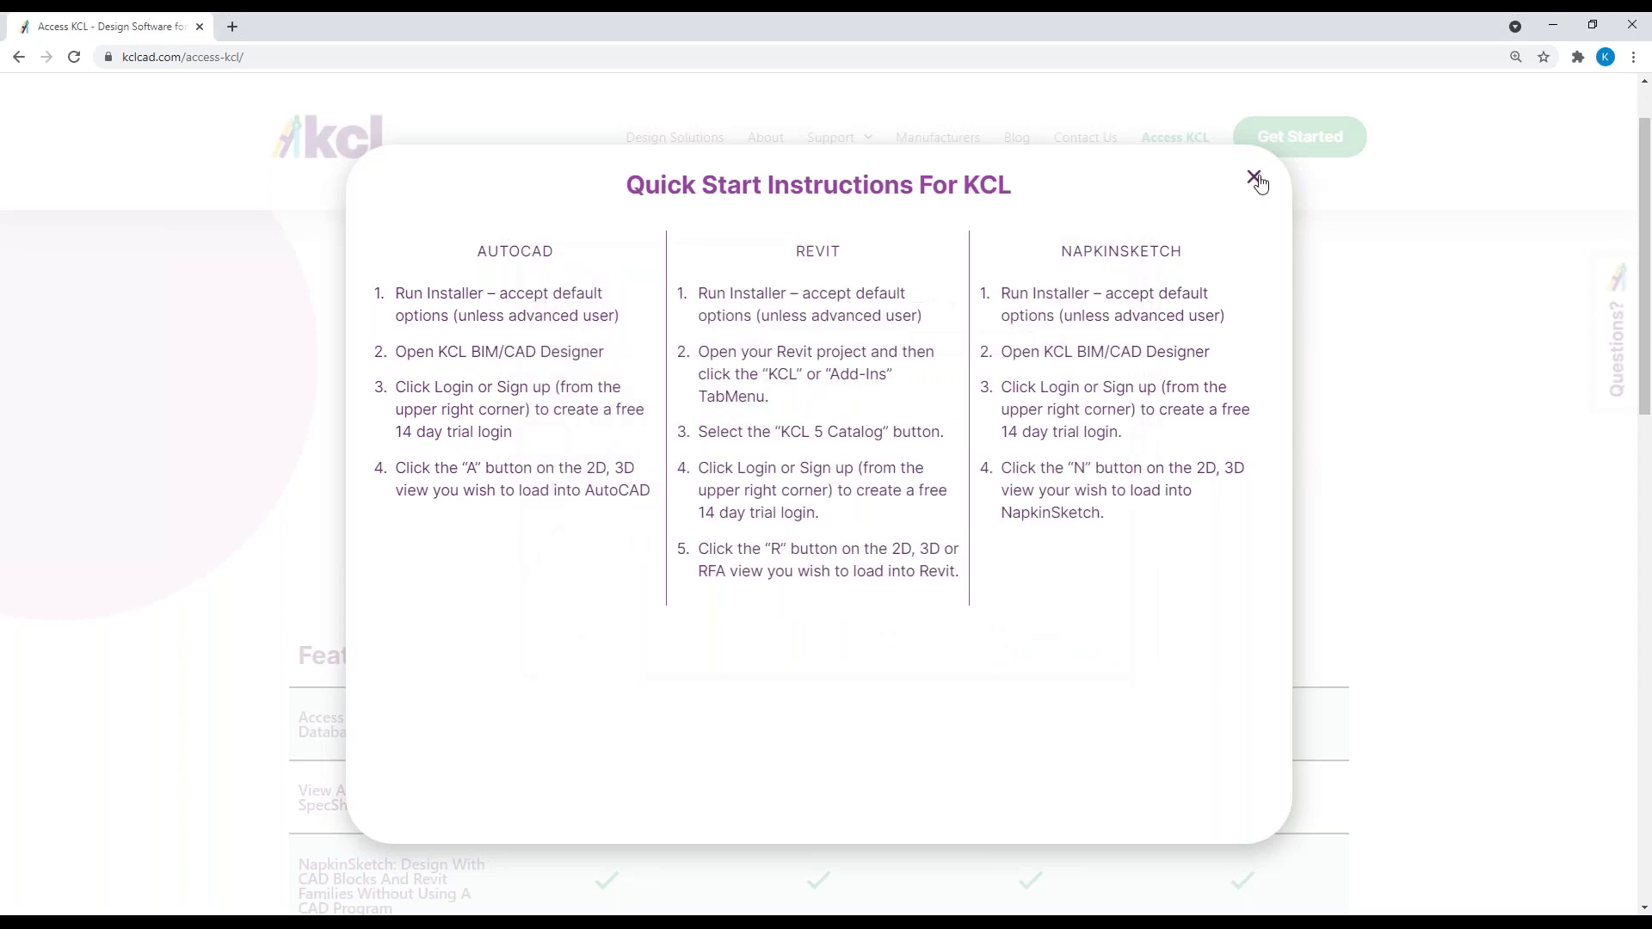
left_click(1253, 176)
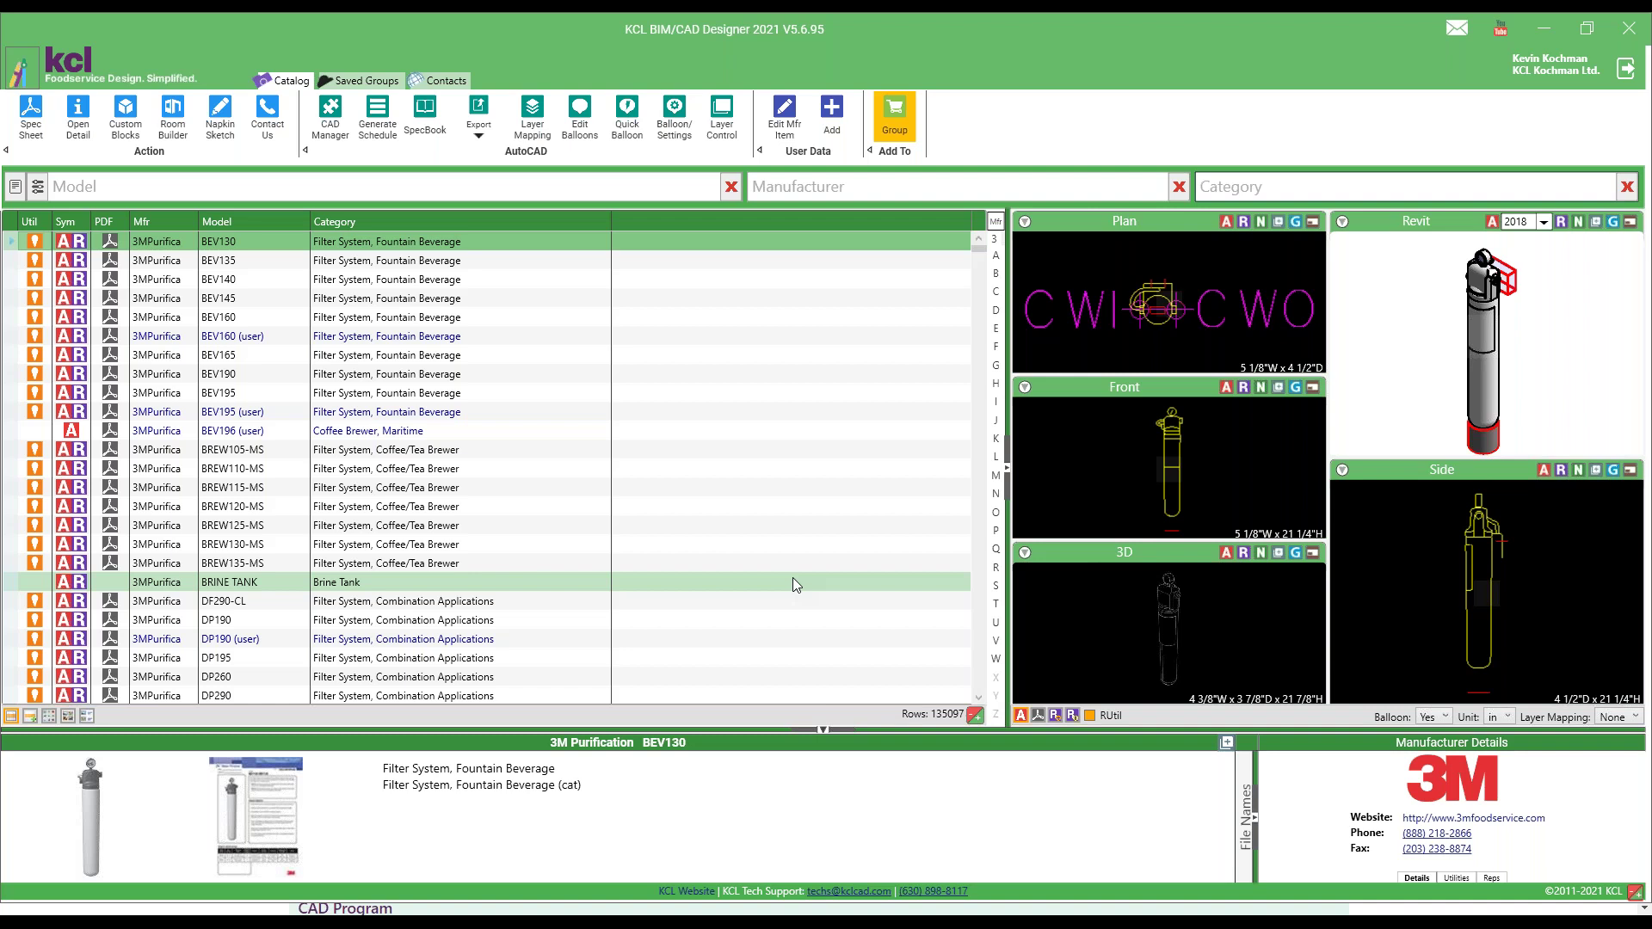
Step: Open Layer Mapping in KCL BIM/CAD Designer and examine the KCL layers, colors and descriptions of the FCSI Ad map
left_click(532, 125)
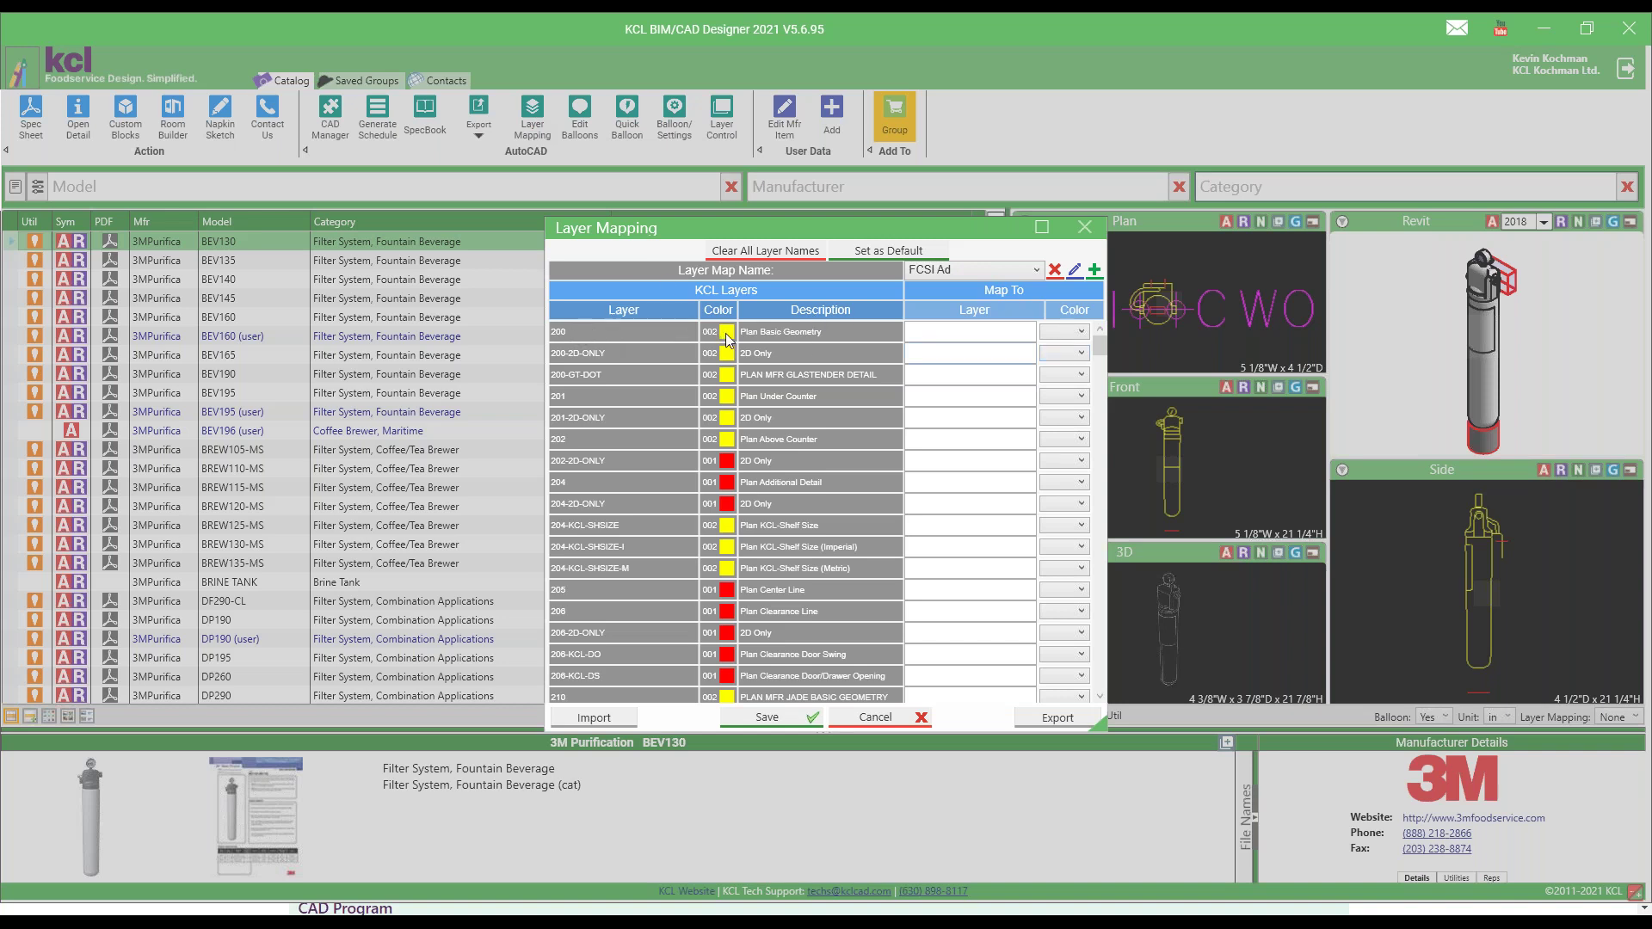
scroll(658, 482, "down", 3)
scroll(660, 489, "down", 2)
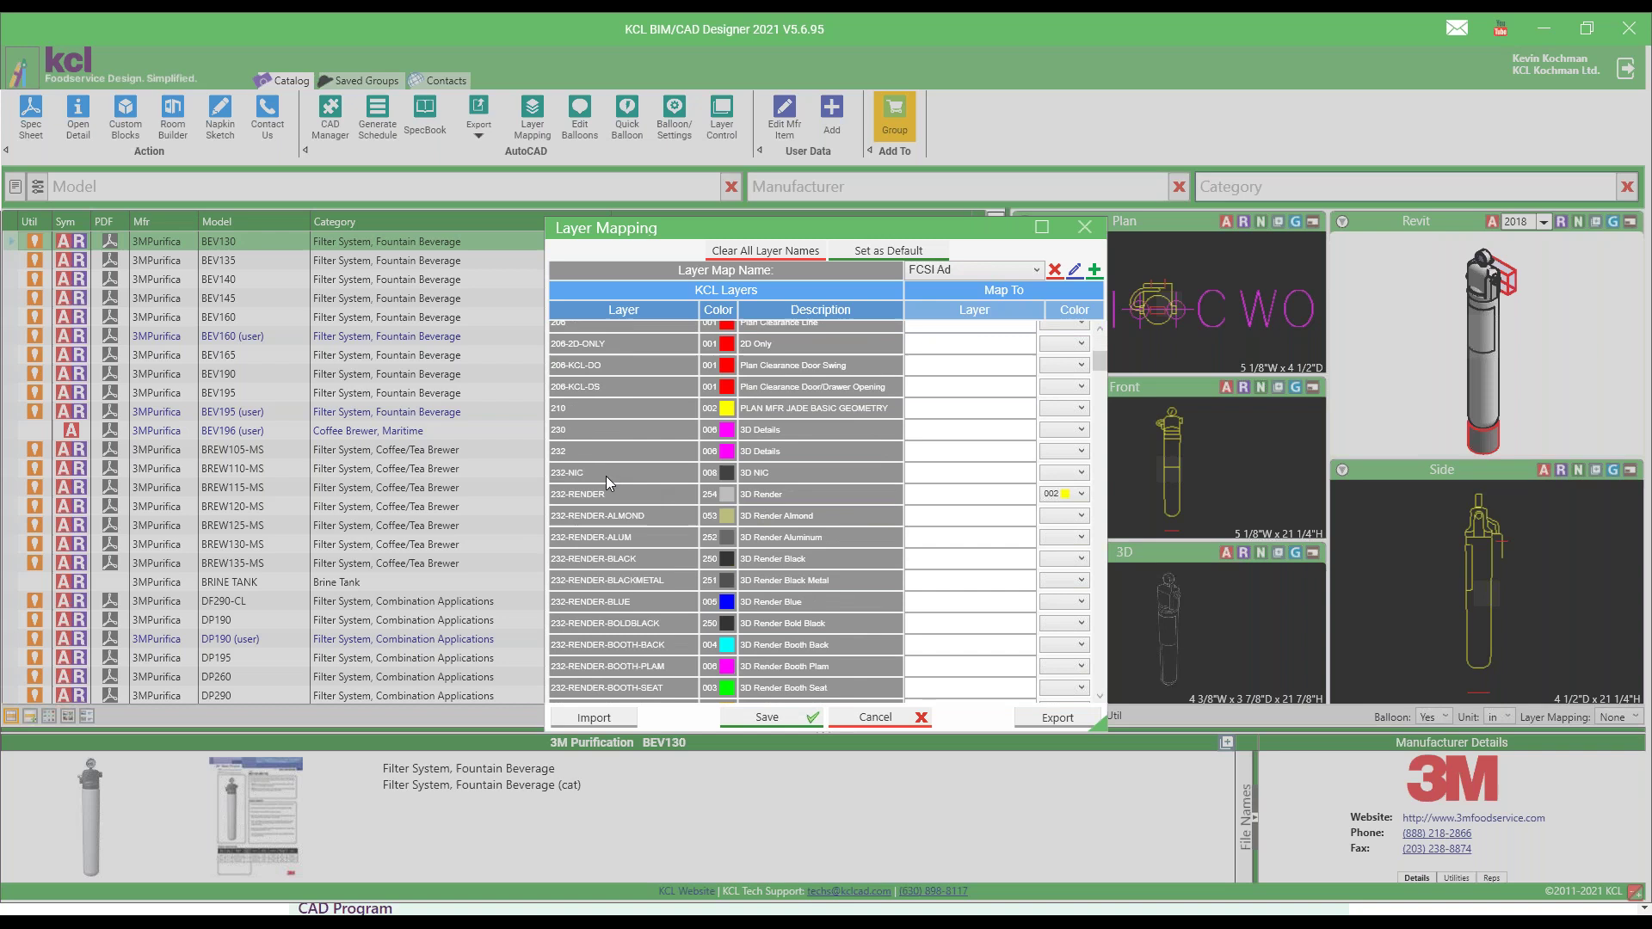
scroll(585, 458, "down", 2)
scroll(616, 541, "down", 2)
scroll(826, 512, "down", 6)
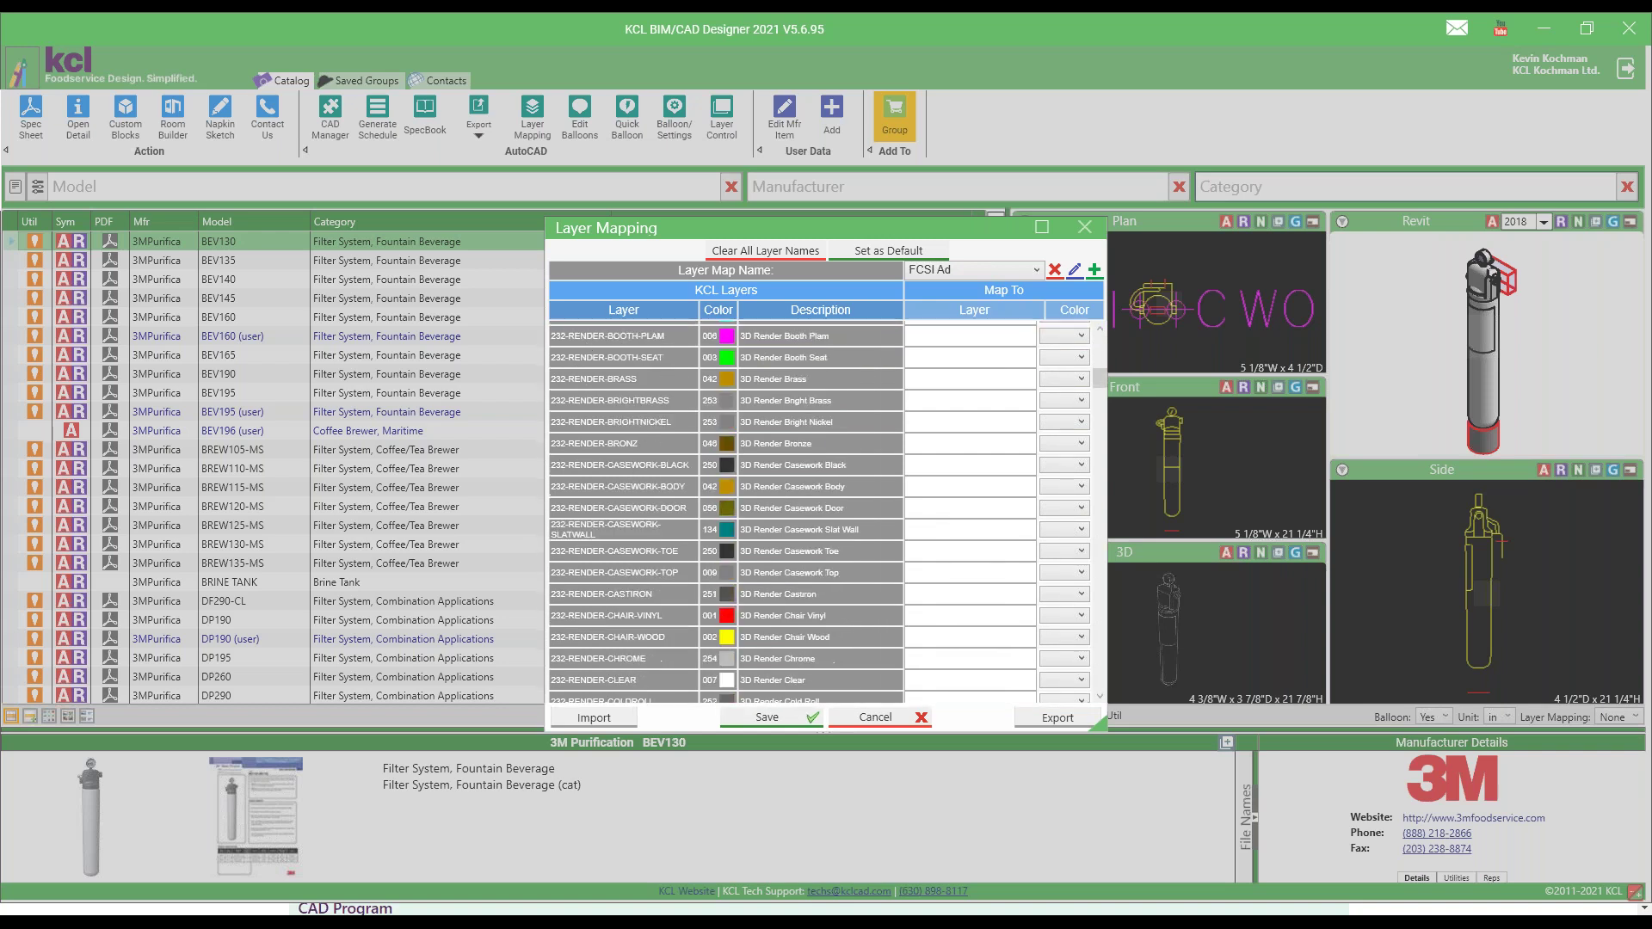
scroll(1098, 445, "down", 8)
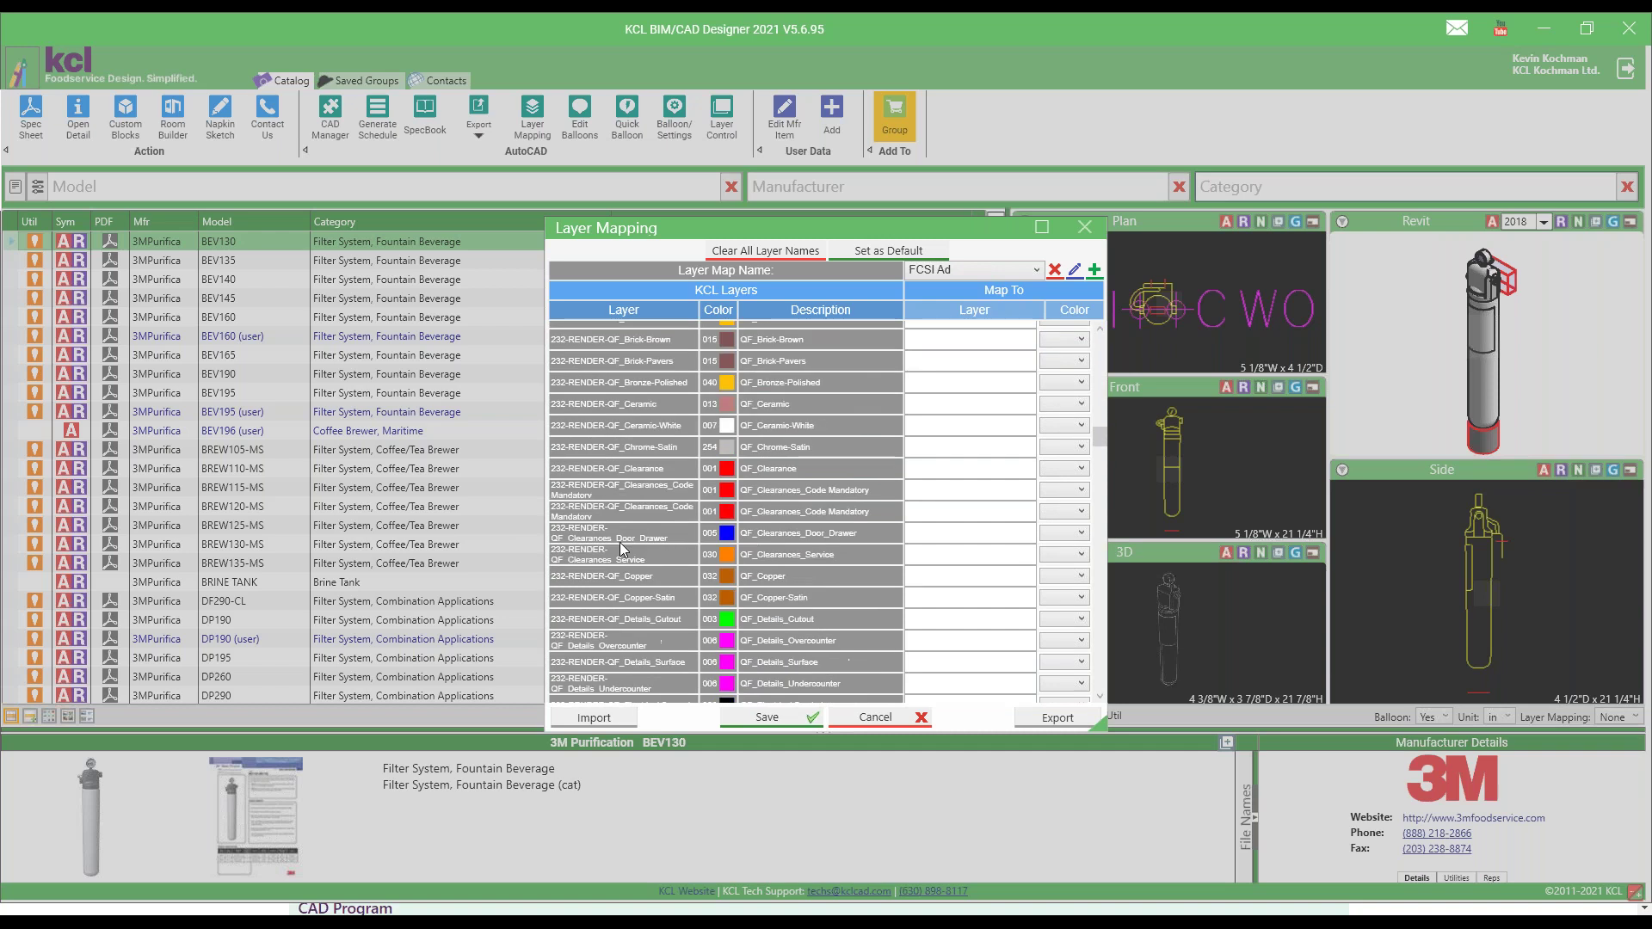
left_click_drag(1108, 485, 1112, 647)
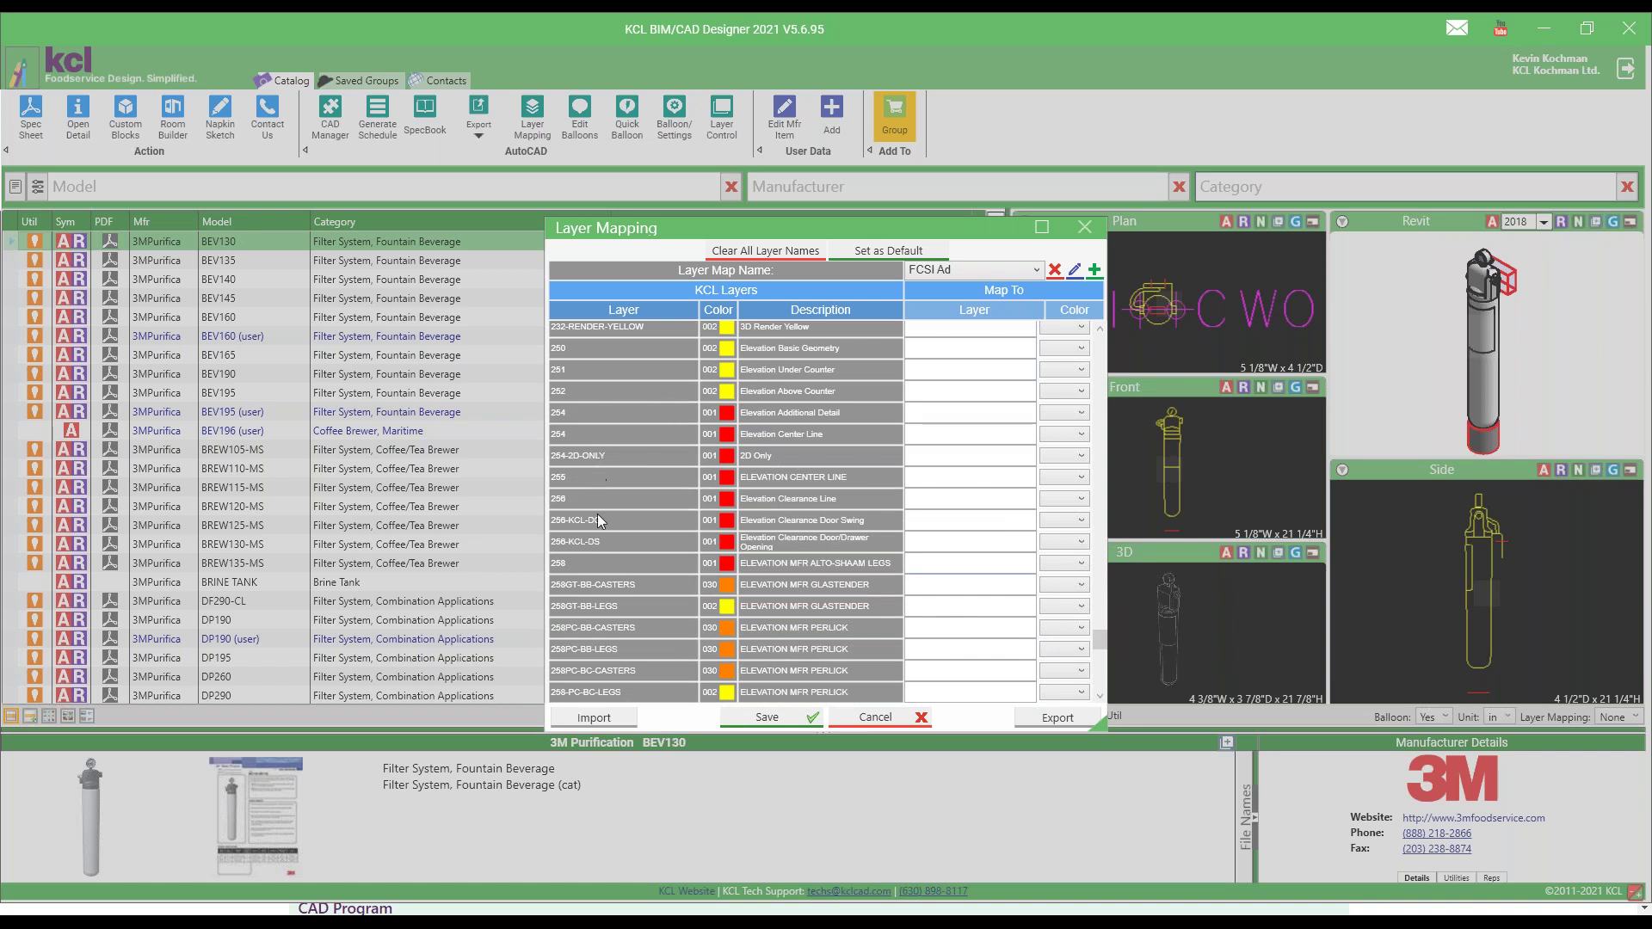
scroll(613, 555, "down", 4)
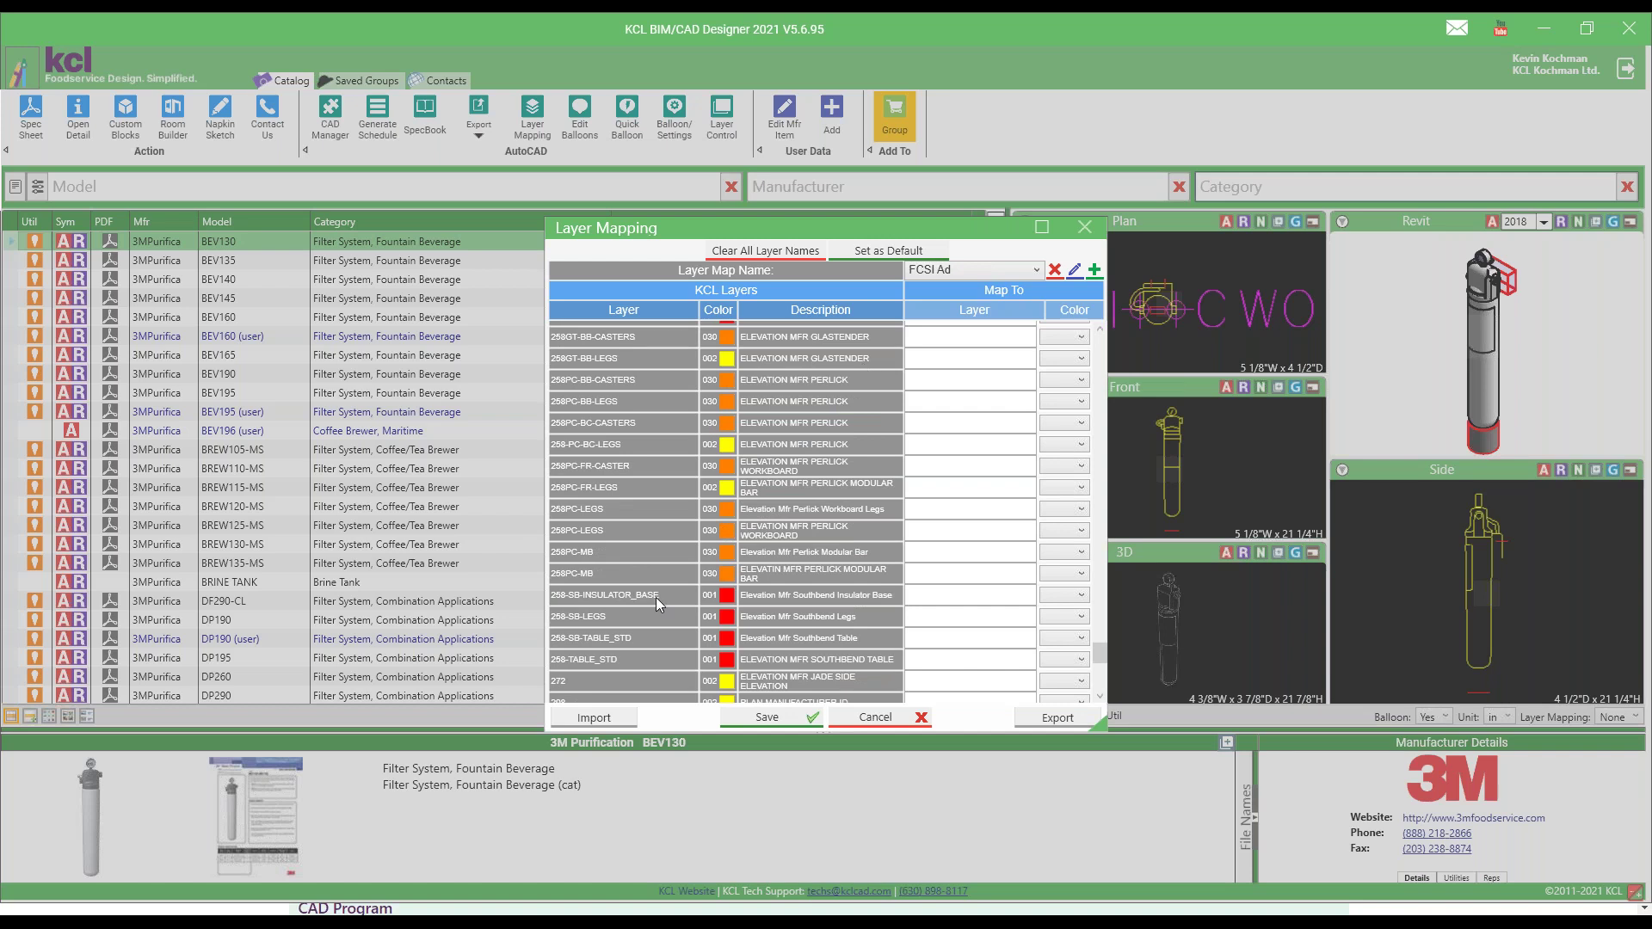
scroll(657, 599, "down", 3)
scroll(656, 599, "down", 5)
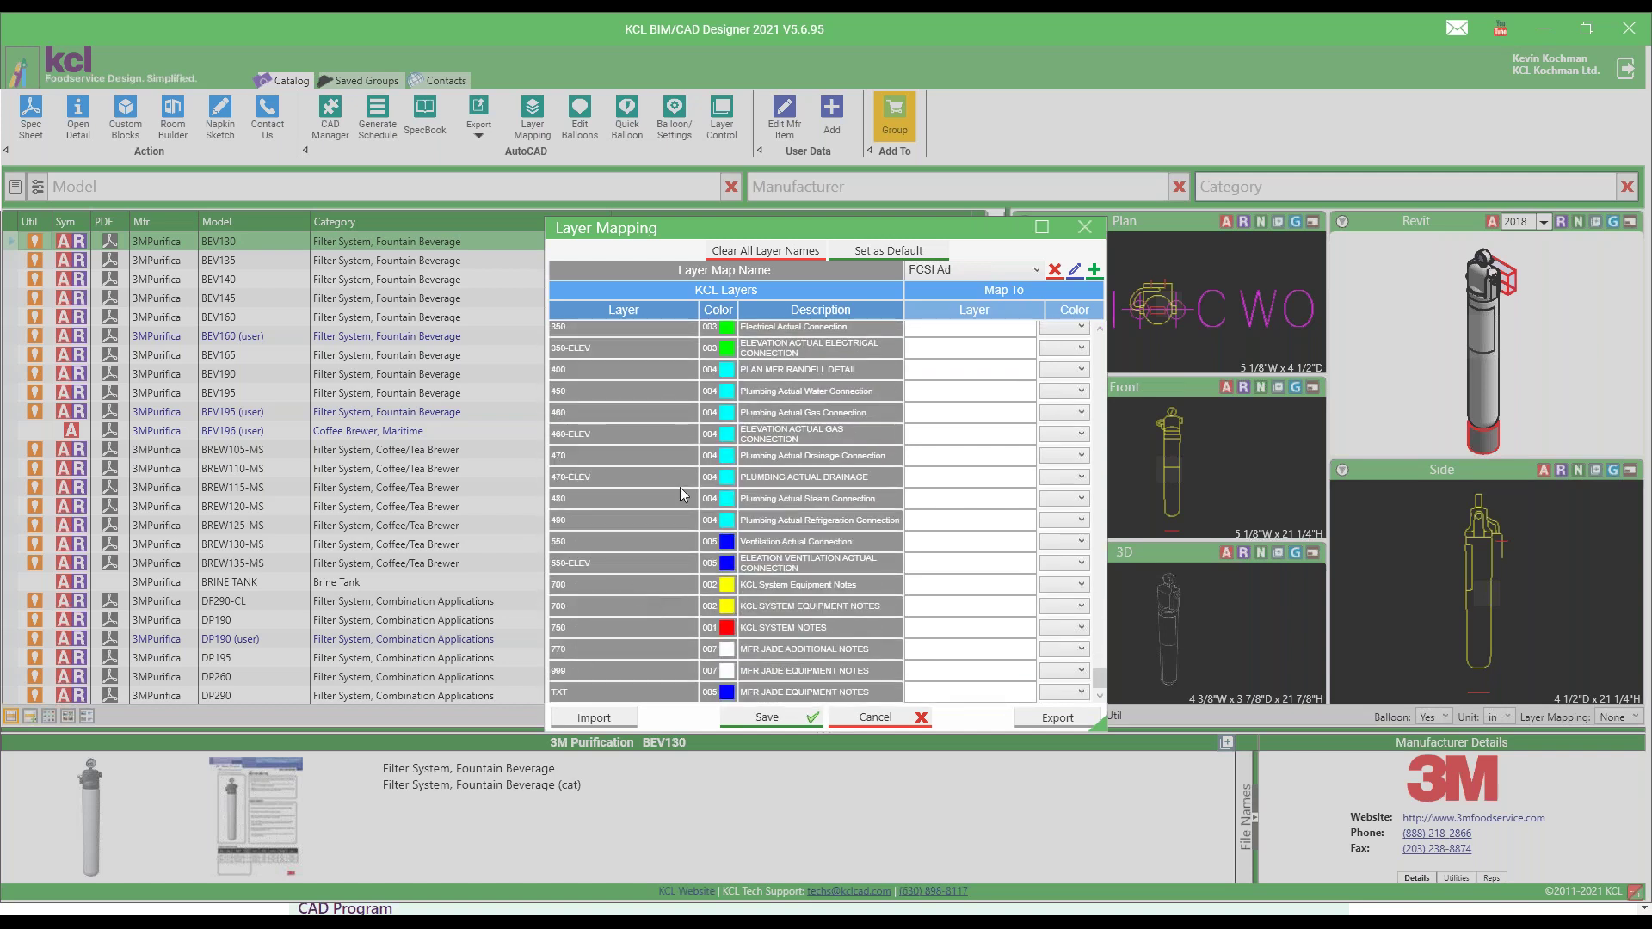
scroll(666, 415, "up", 1)
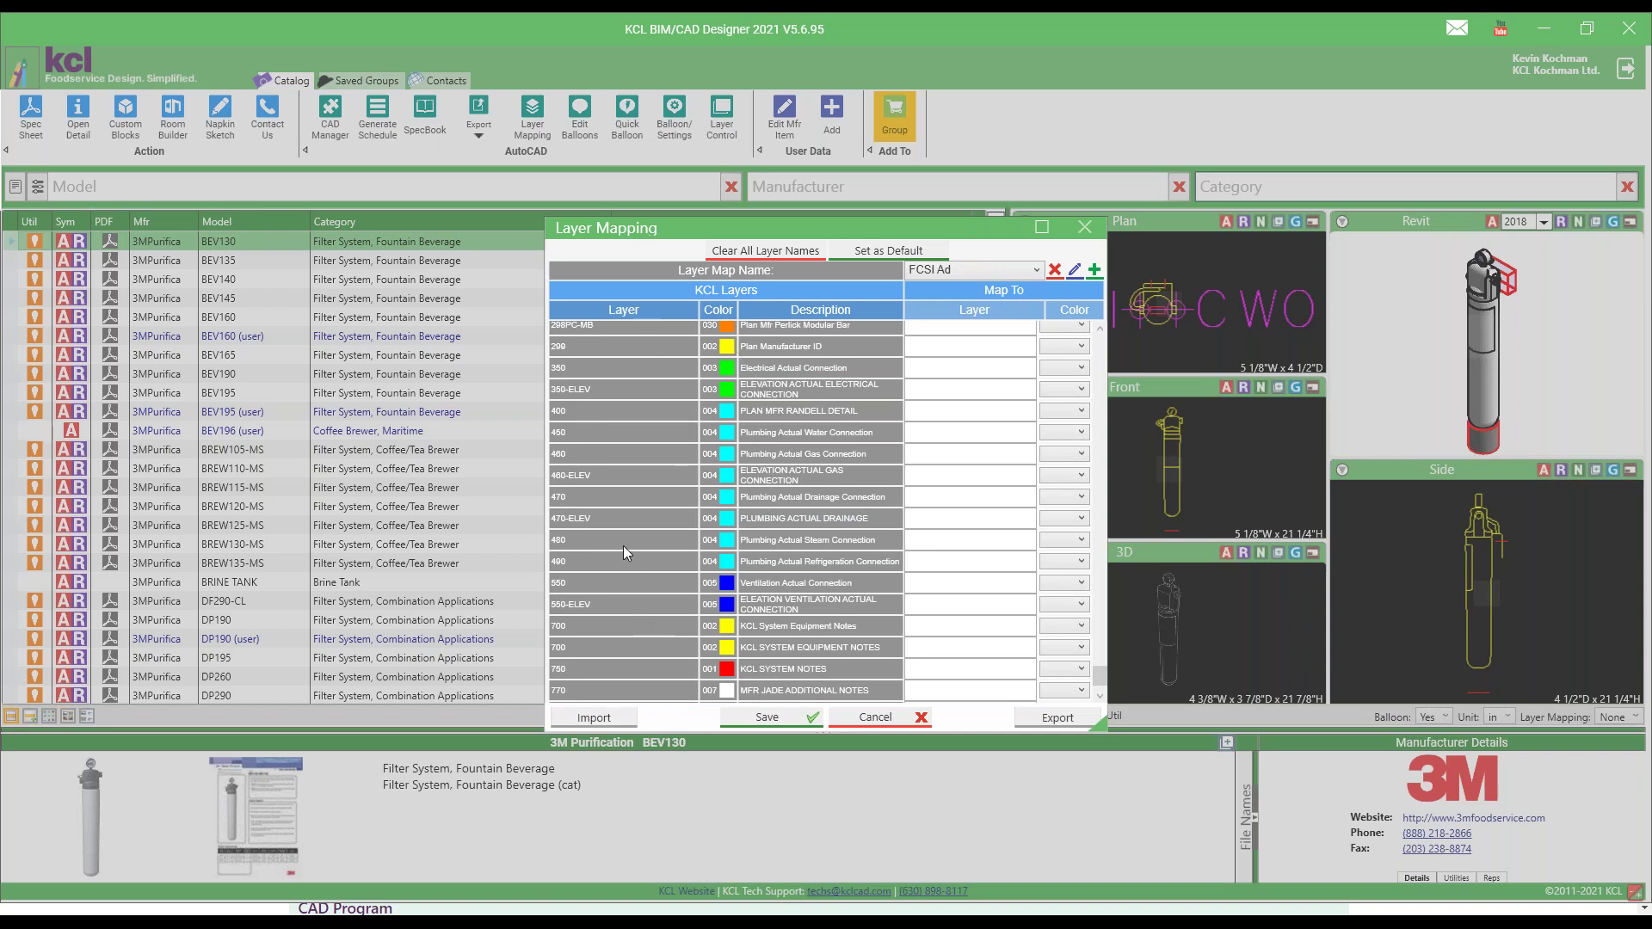
scroll(622, 545, "down", 1)
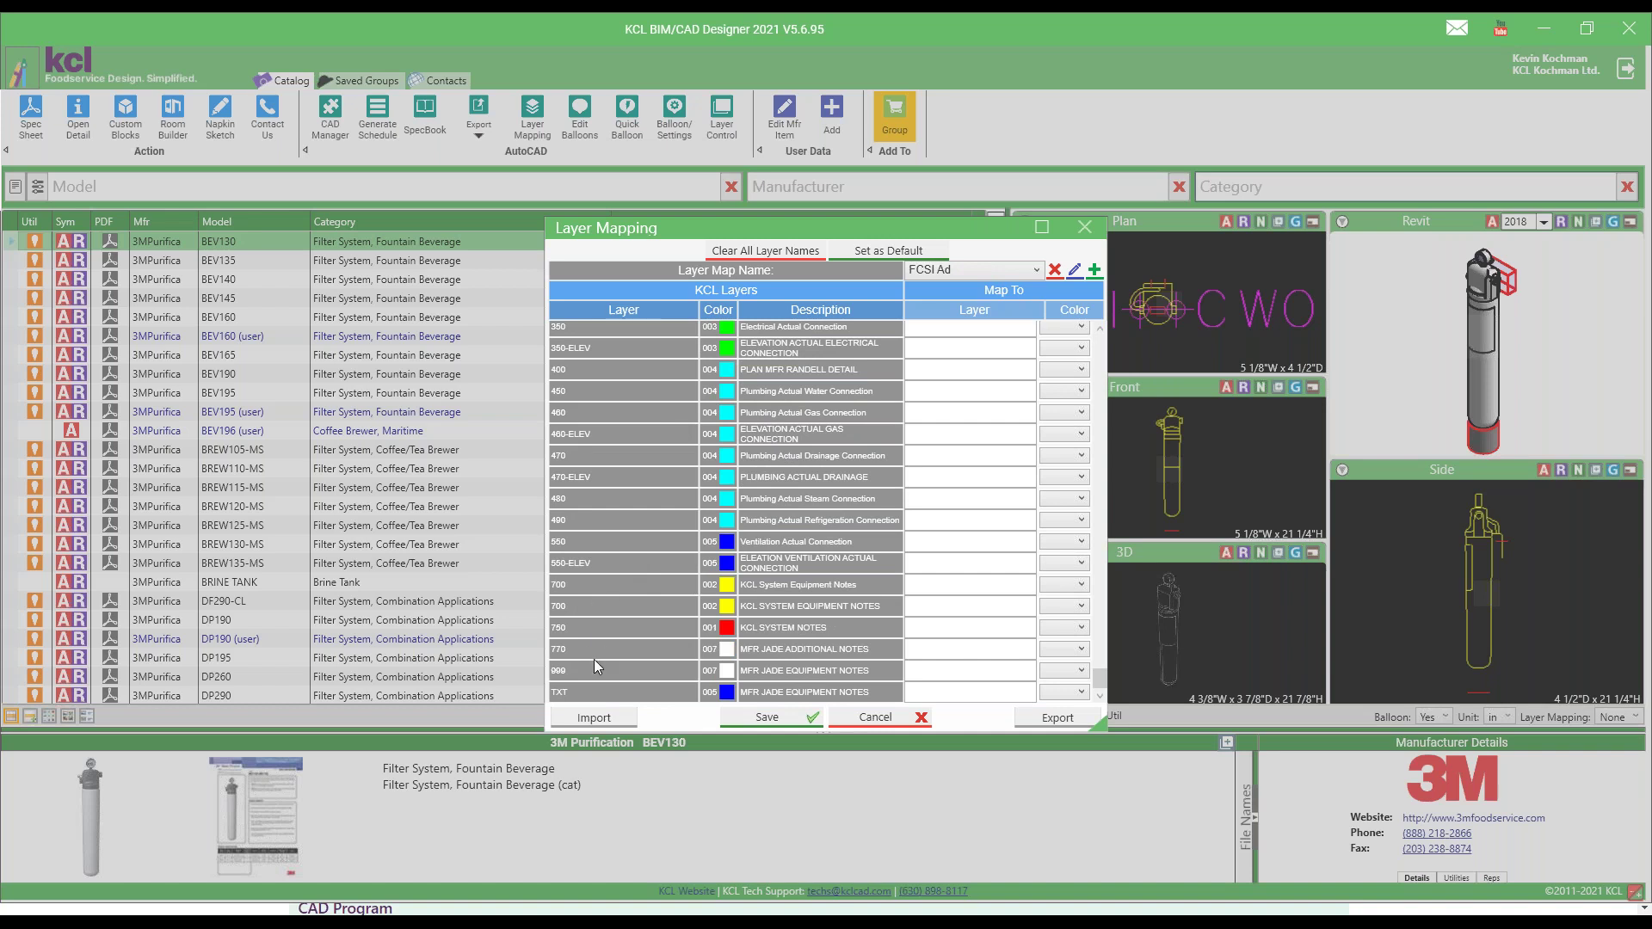
left_click_drag(1103, 676, 1139, 318)
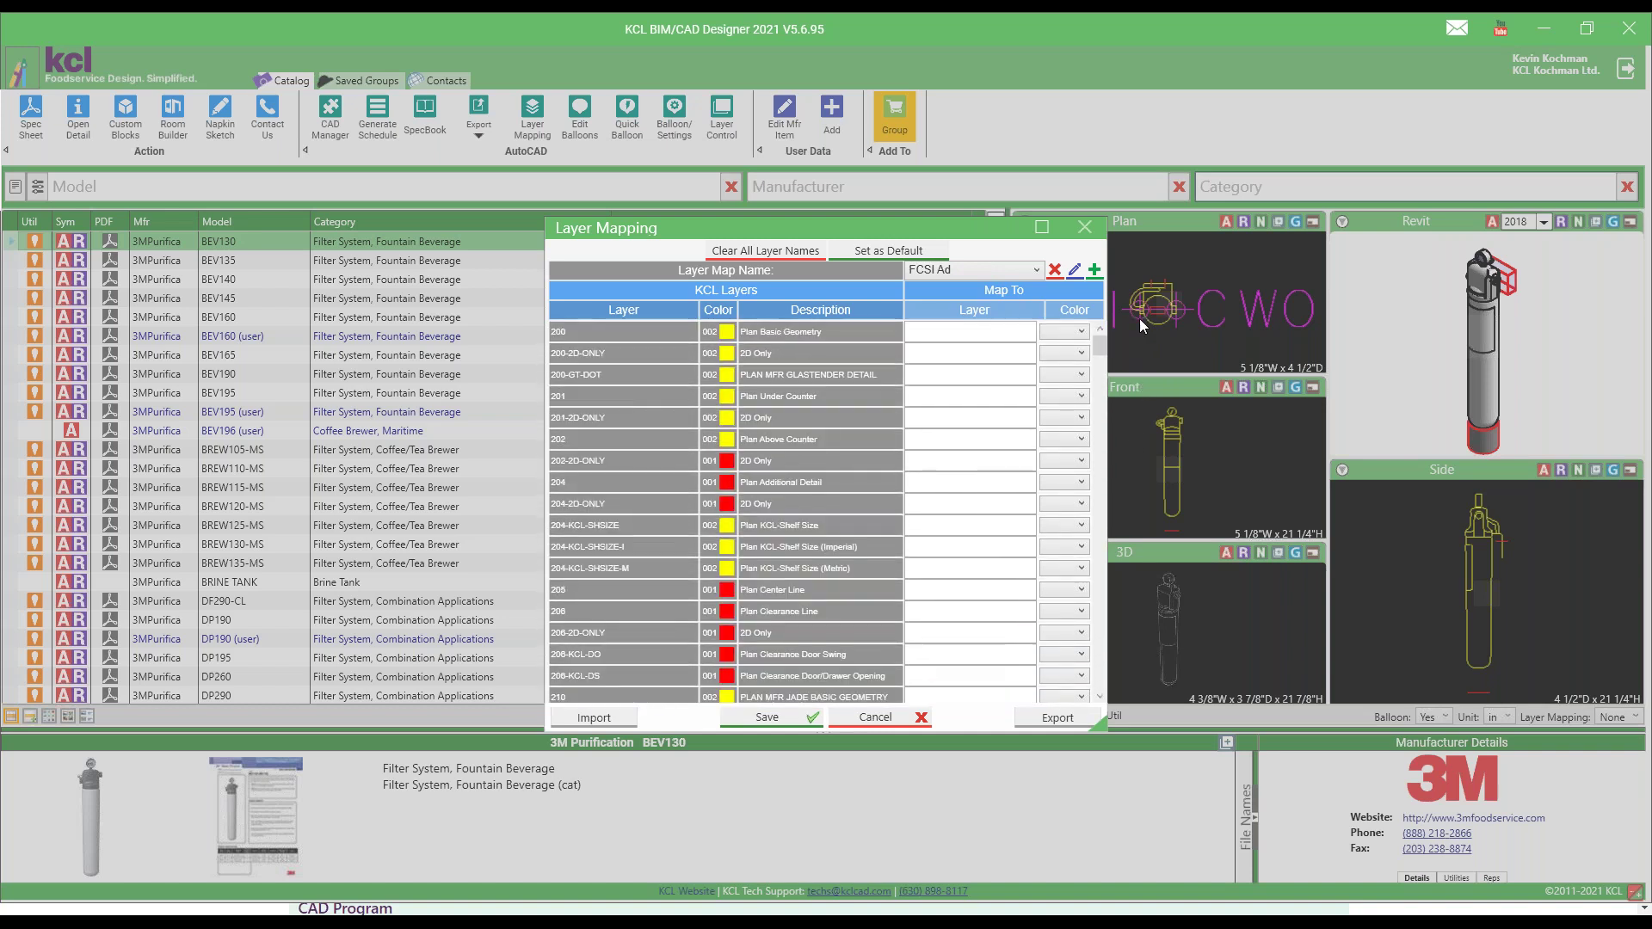
Step: Display the Iquote layer map and examine the custom layer names and colors it maps to
left_click(1038, 272)
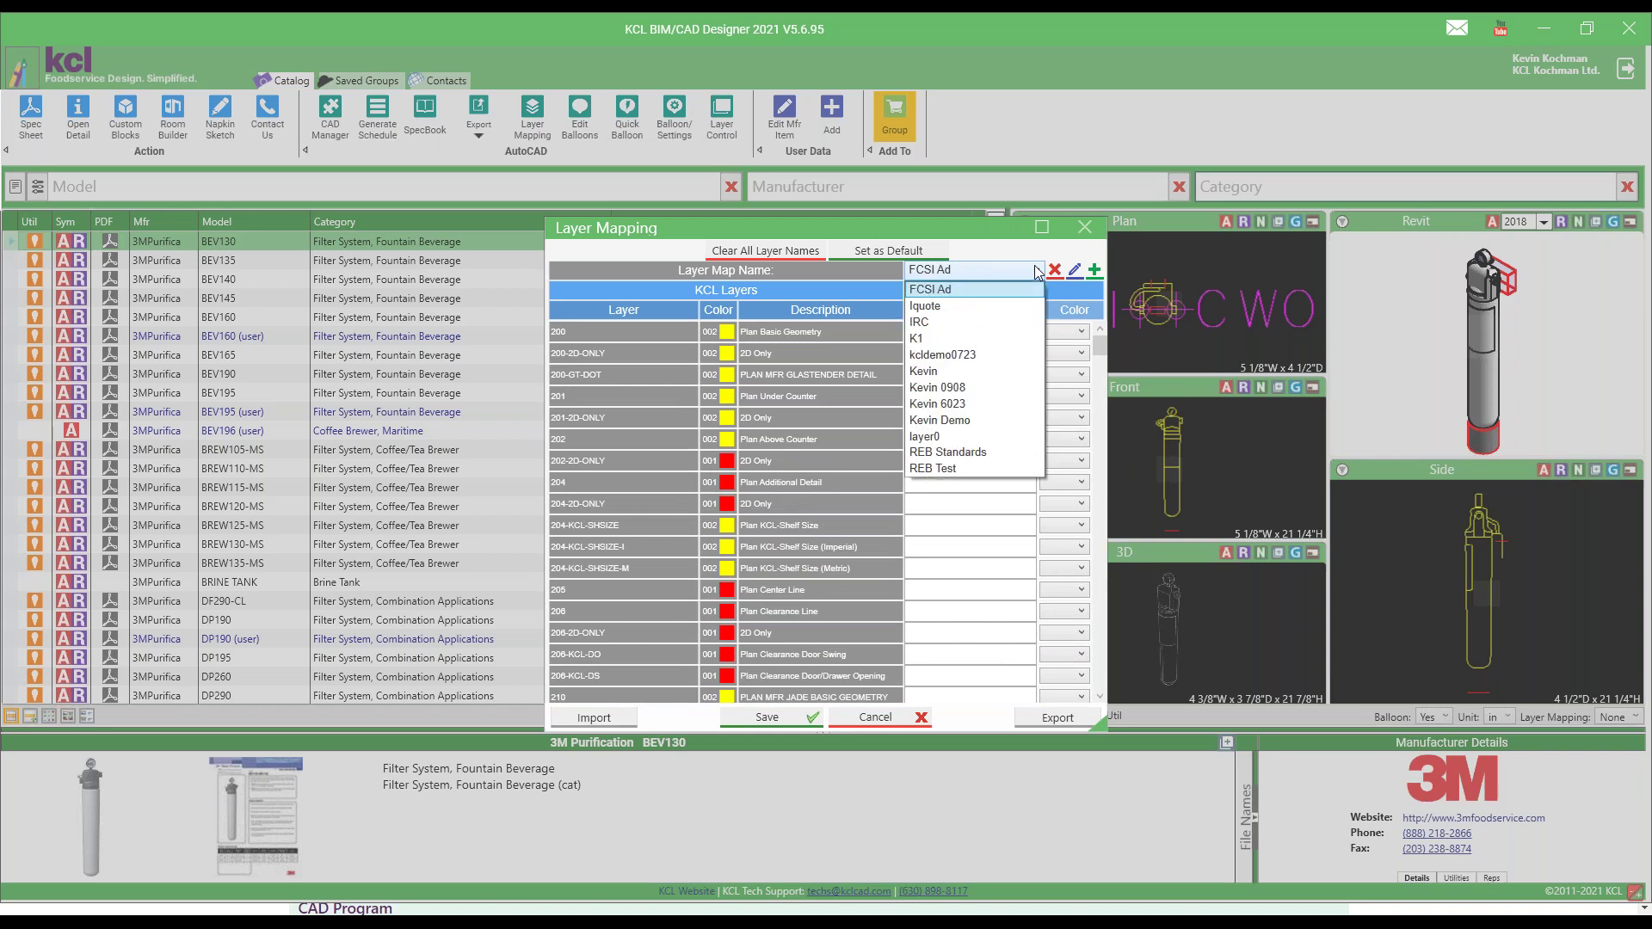
left_click(961, 301)
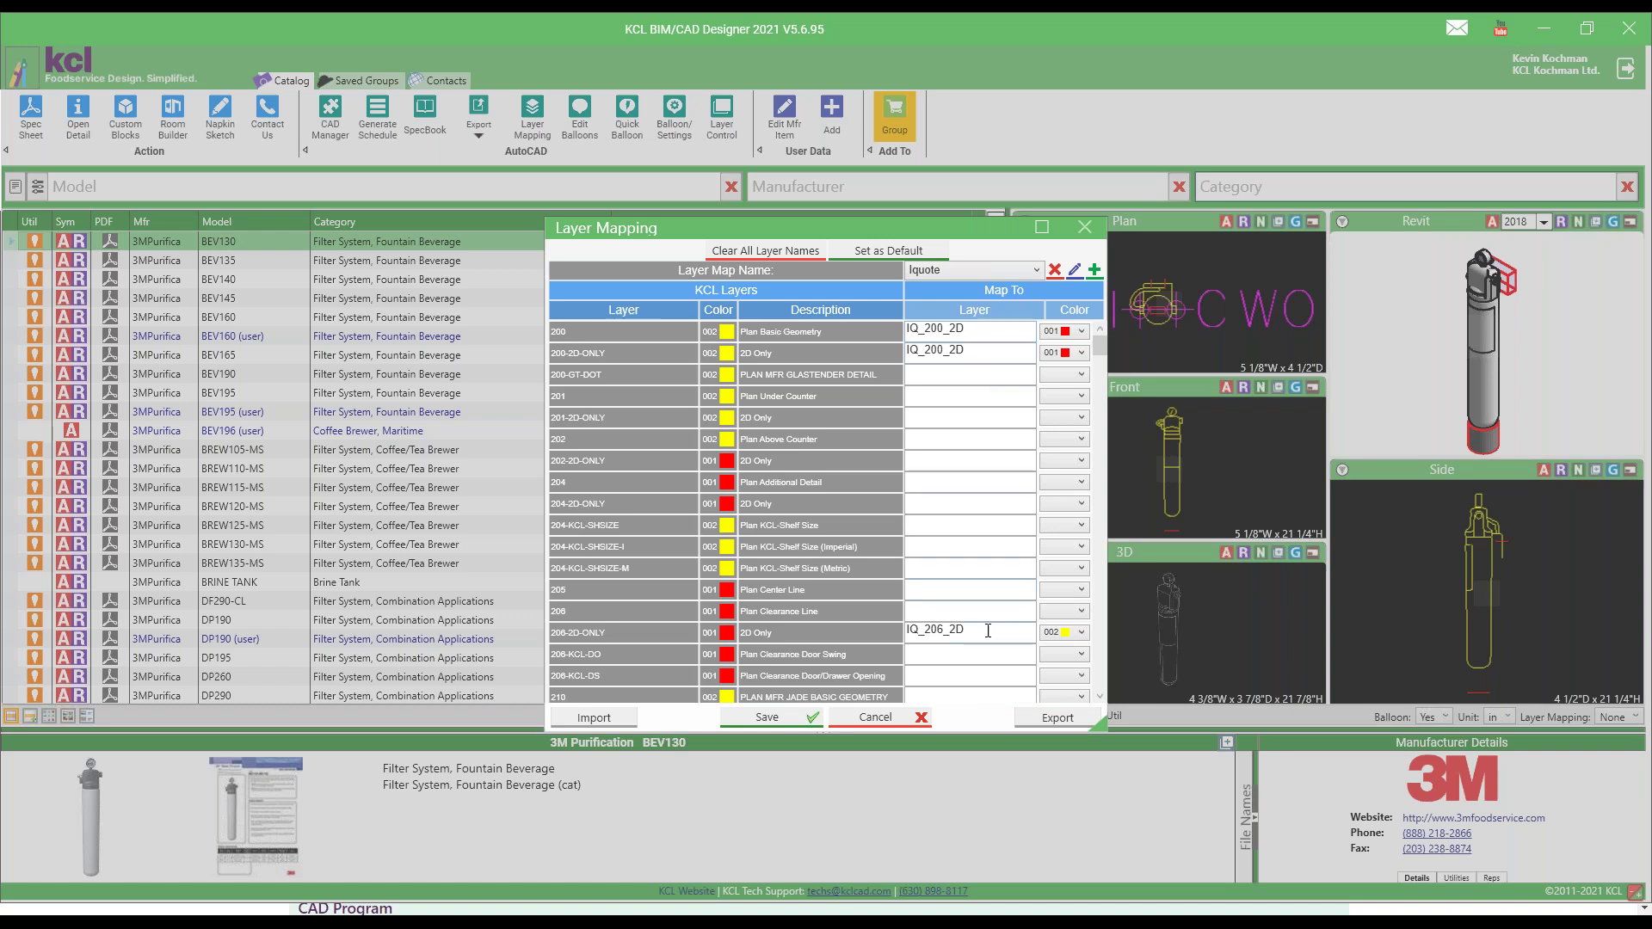
scroll(988, 630, "down", 1)
scroll(988, 631, "up", 1)
Step: Display the layer0 layer map and examine which KCL layers are mapped to layer 0
left_click(1037, 272)
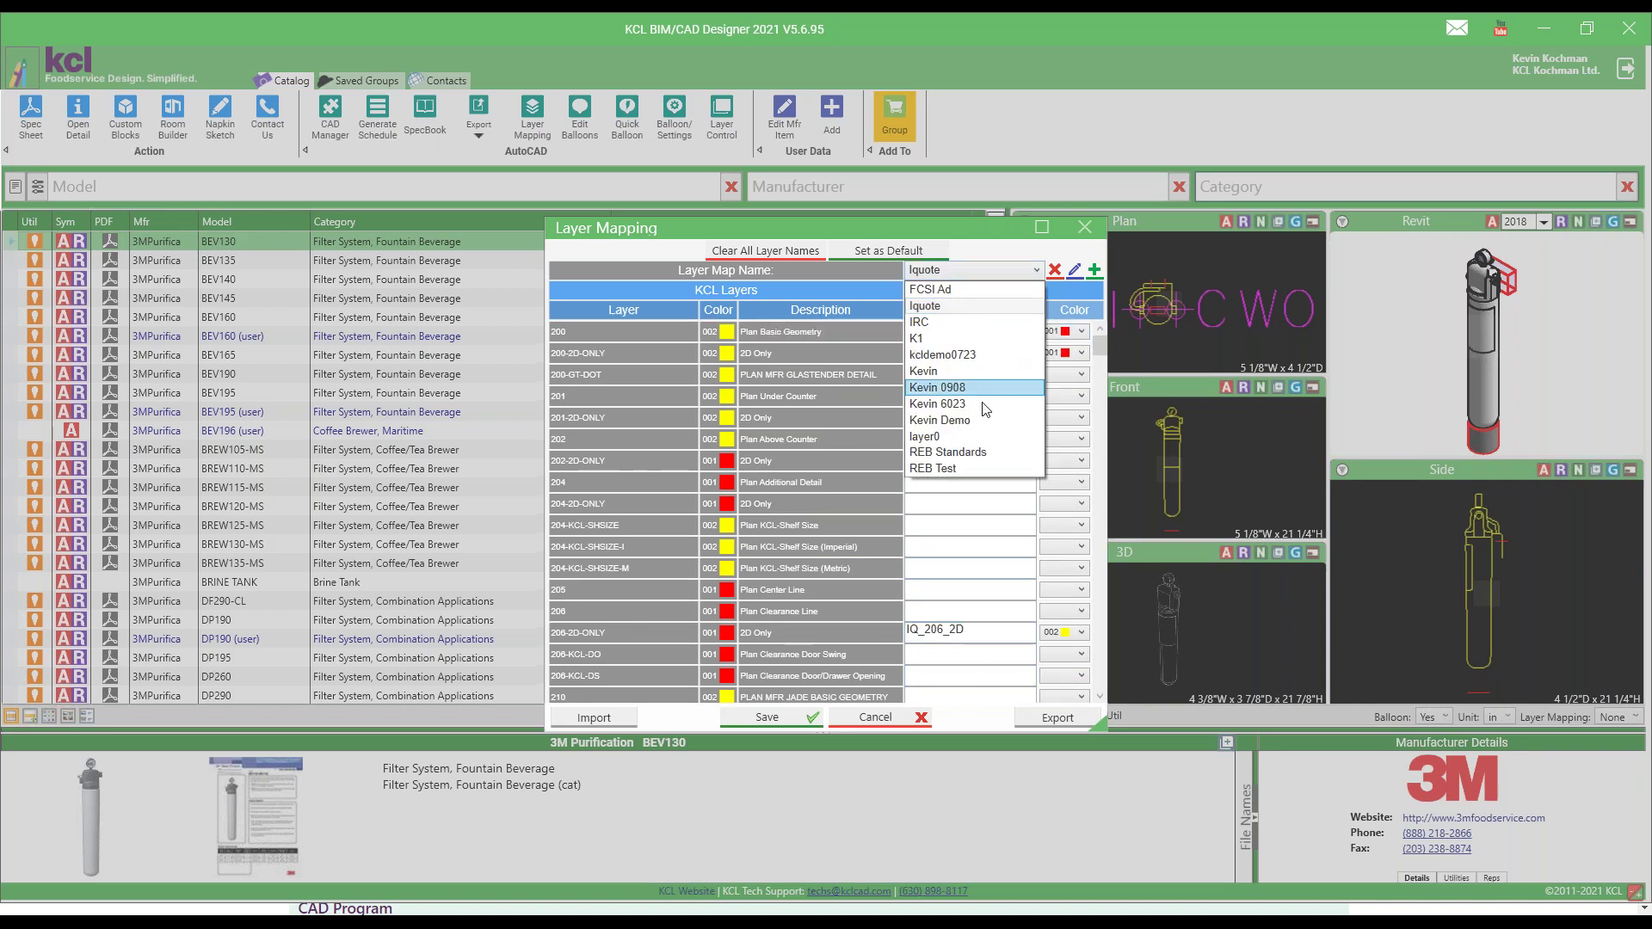
left_click(962, 437)
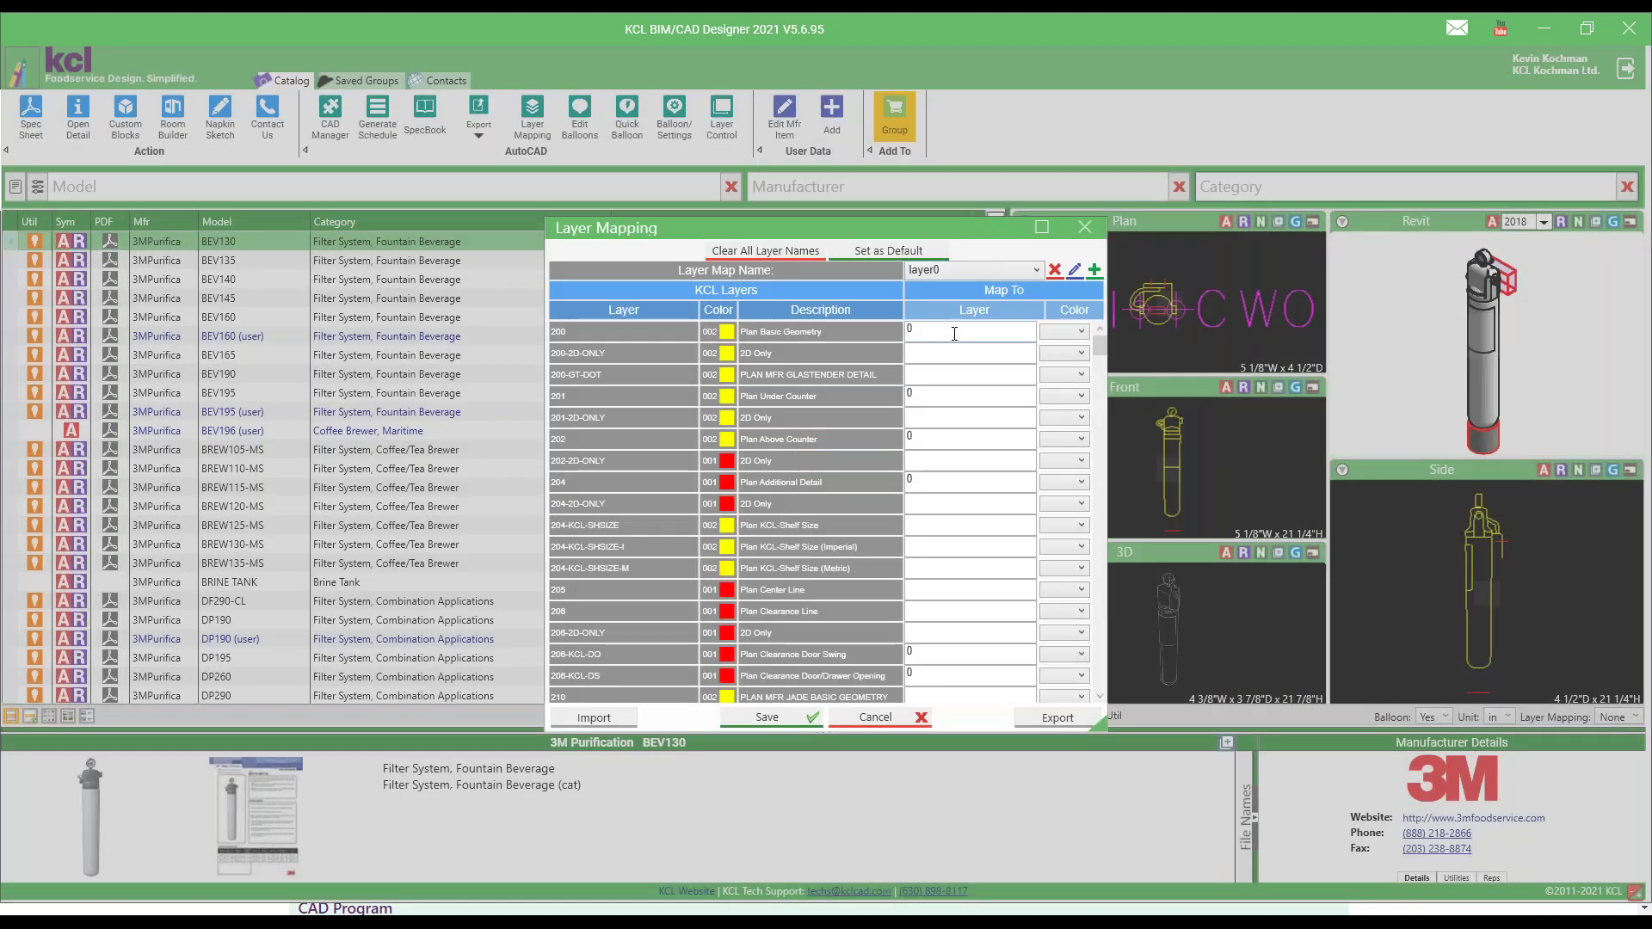
left_click(954, 334)
left_click(934, 396)
left_click(927, 435)
left_click(925, 477)
left_click(933, 653)
left_click(932, 672)
Step: Switch the layer map back to FCSI Ad and find the mapping of the 232-RENDER layer
left_click(1037, 272)
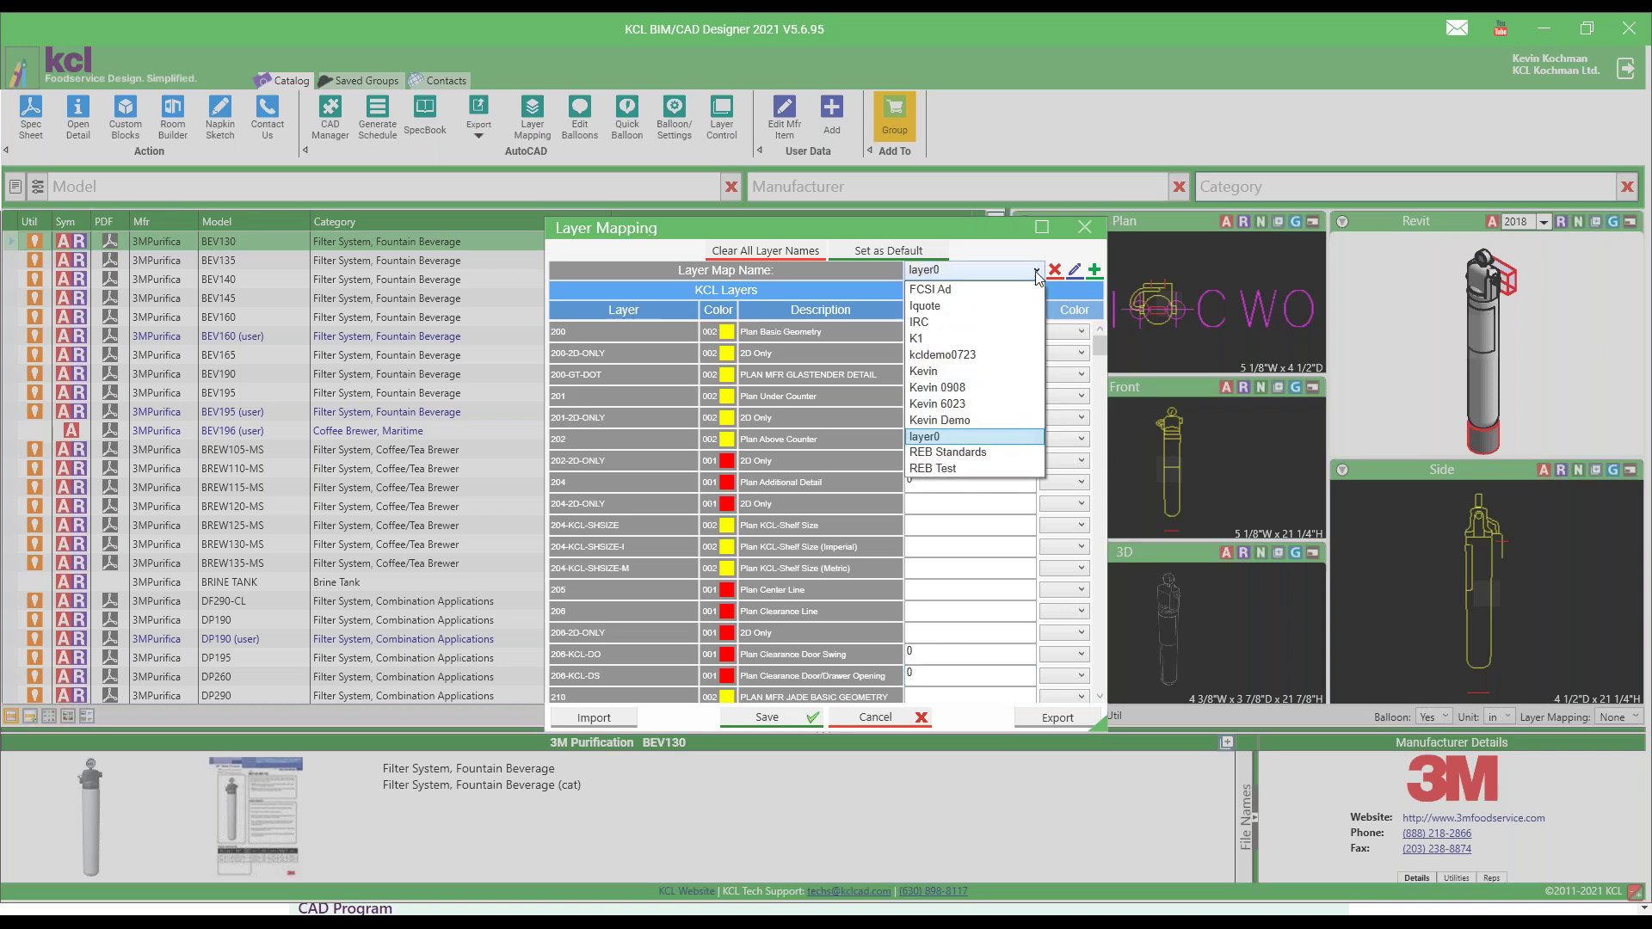
left_click(957, 290)
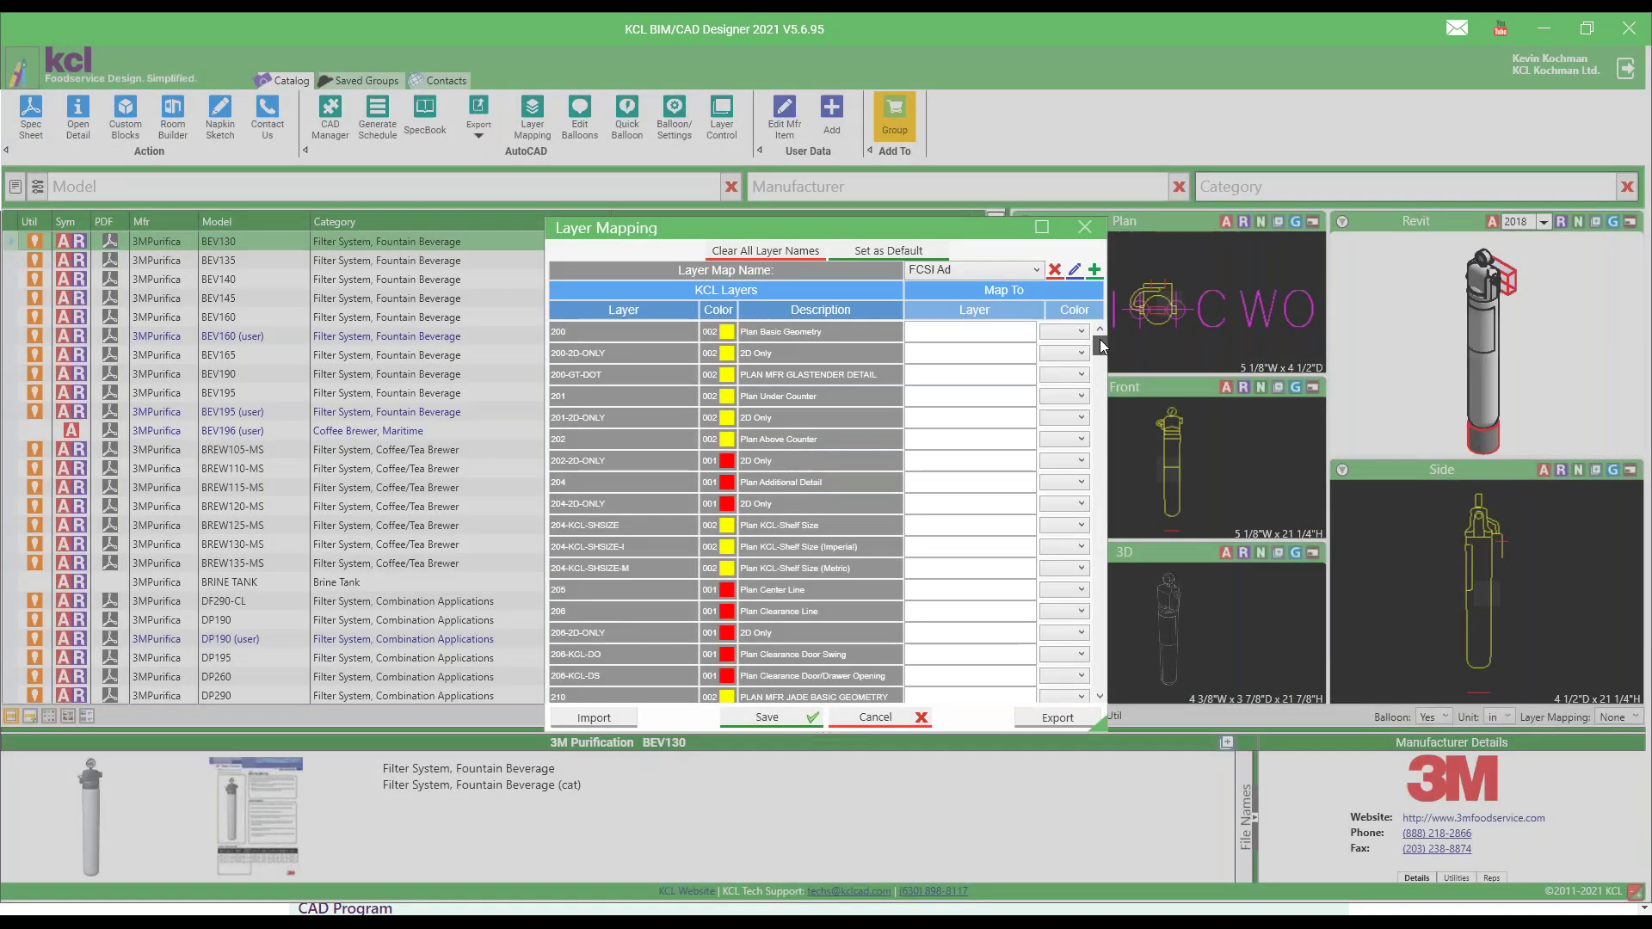
left_click_drag(1100, 339, 1099, 349)
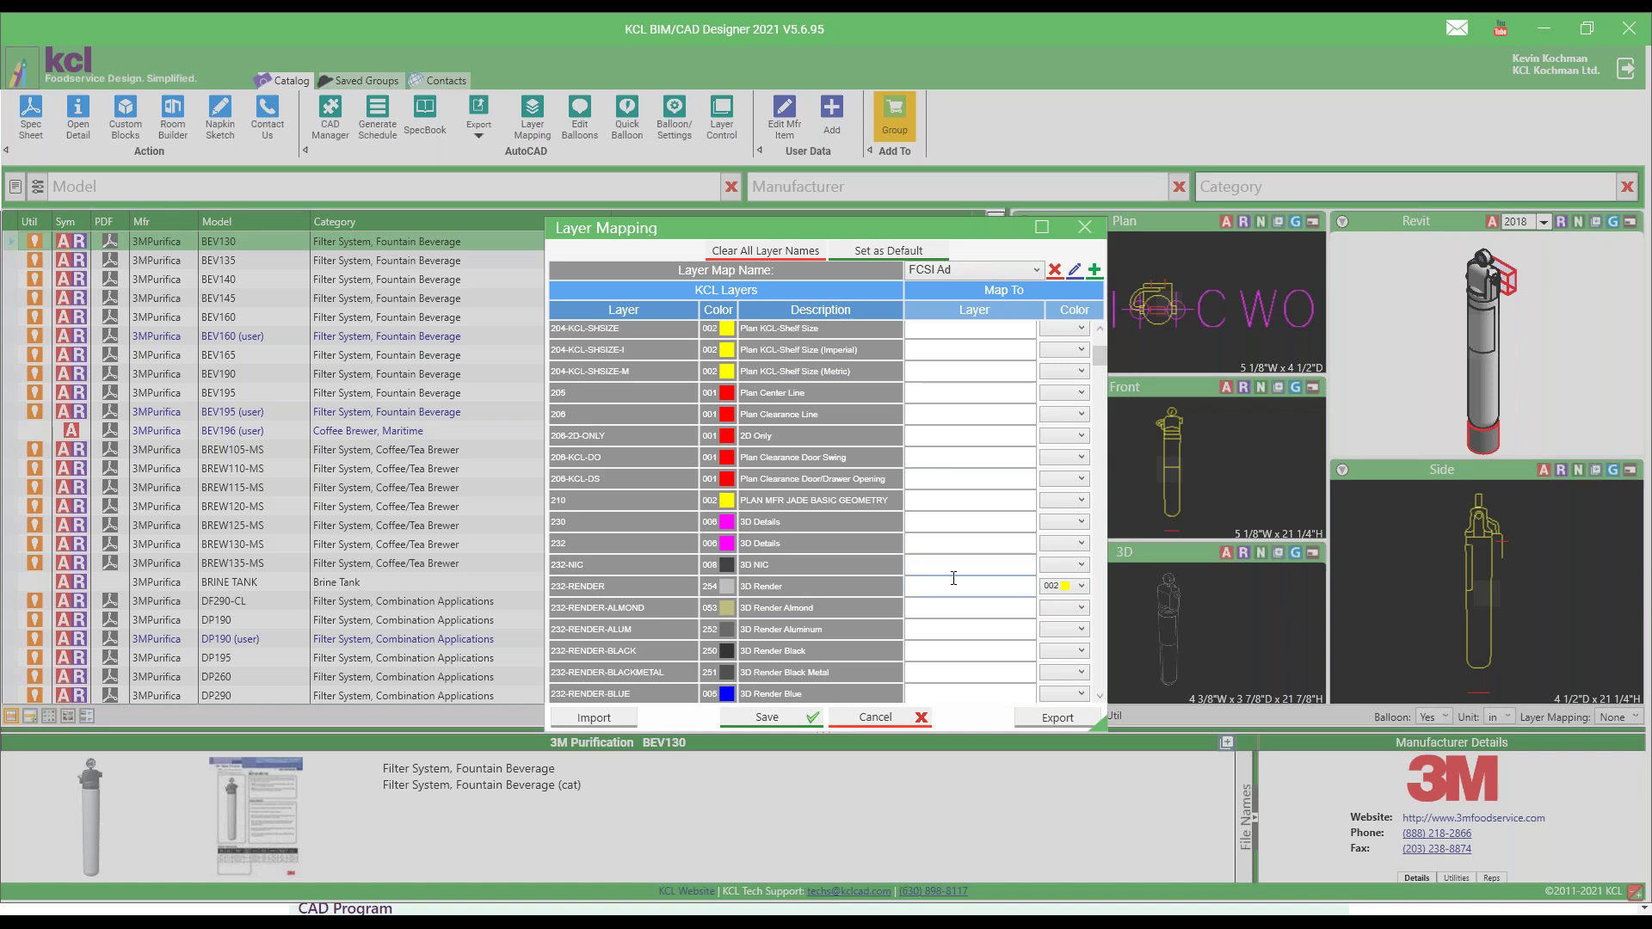
Step: Open the name of the FCSI Ad layer map for editing and close it without renaming
left_click(1036, 270)
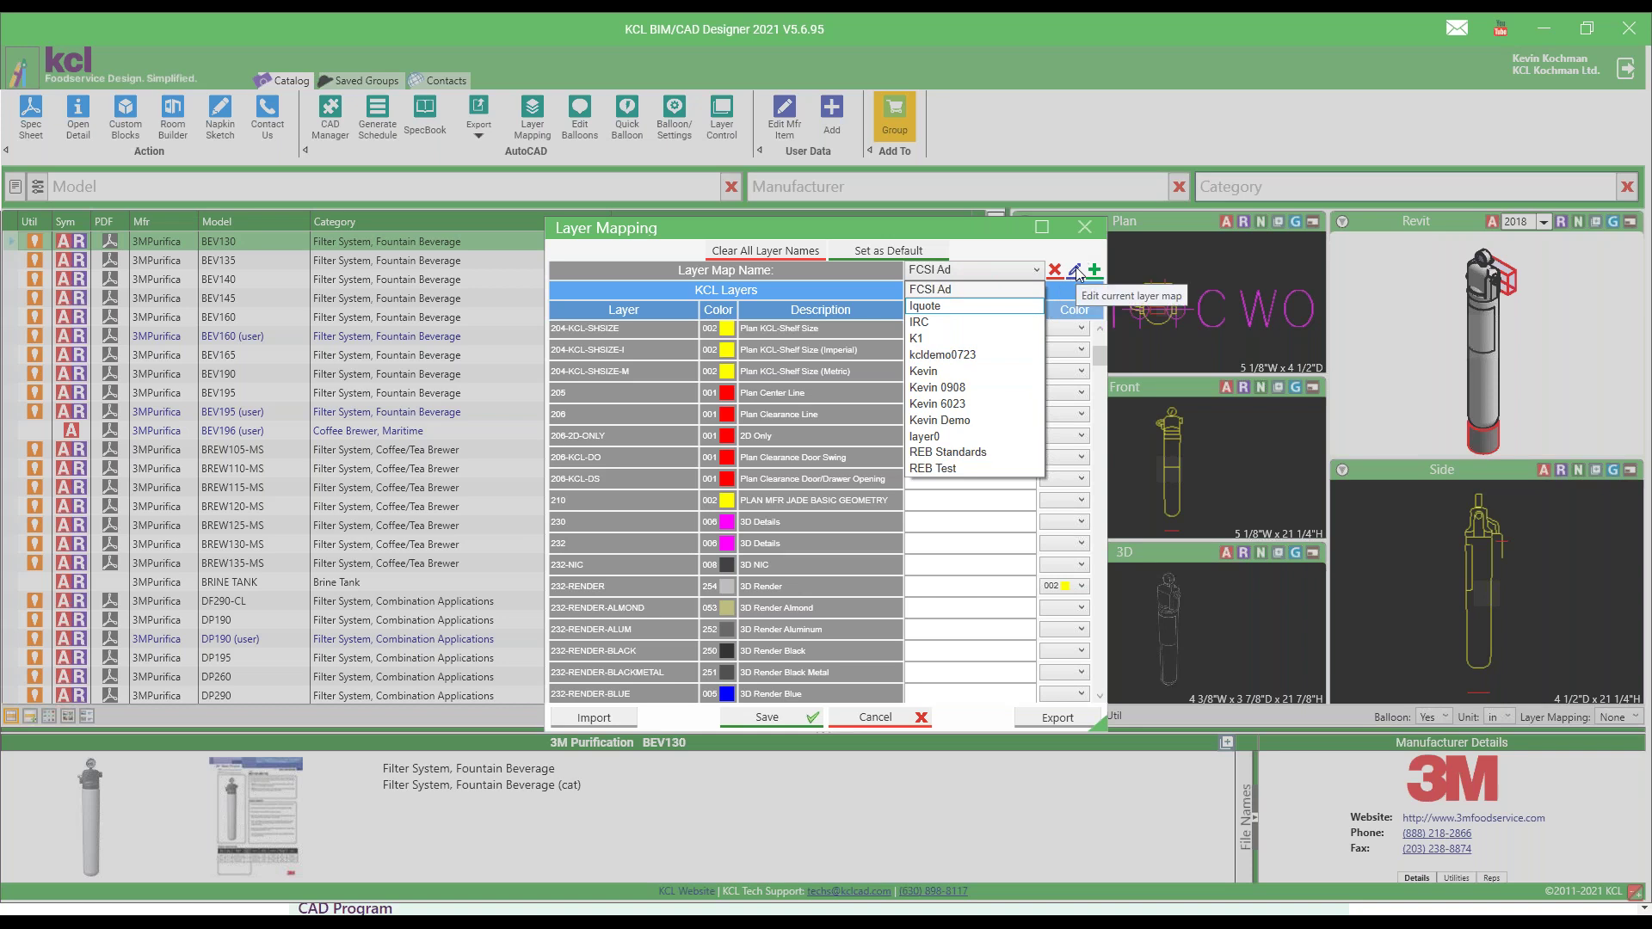
left_click(1077, 273)
left_click(1075, 272)
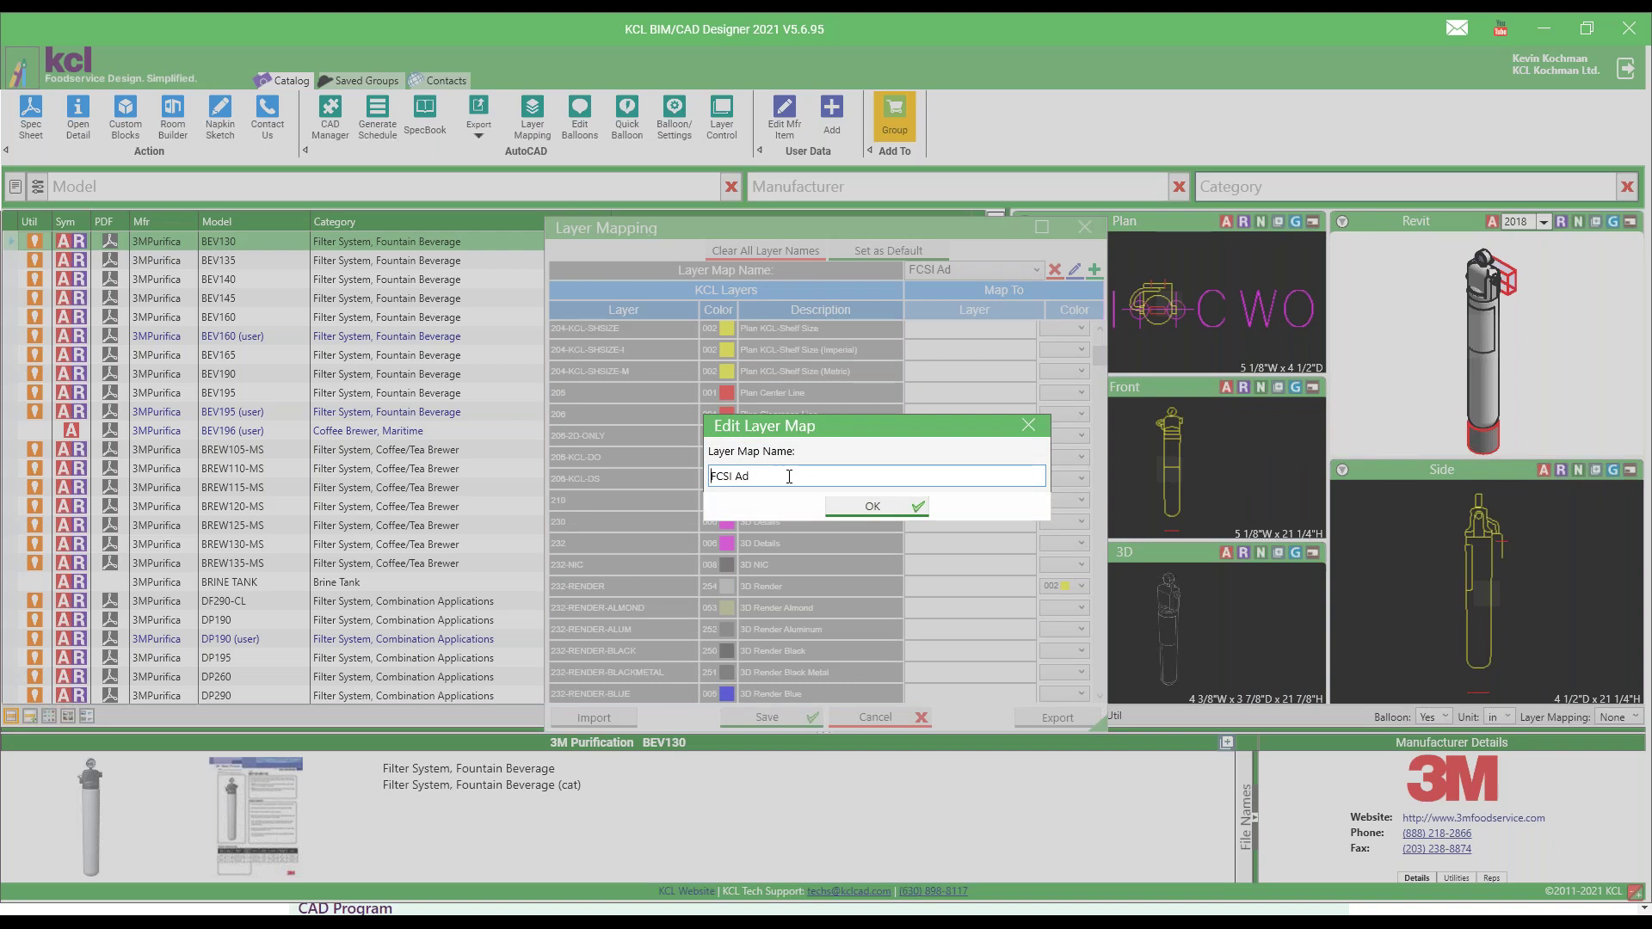
left_click(1029, 425)
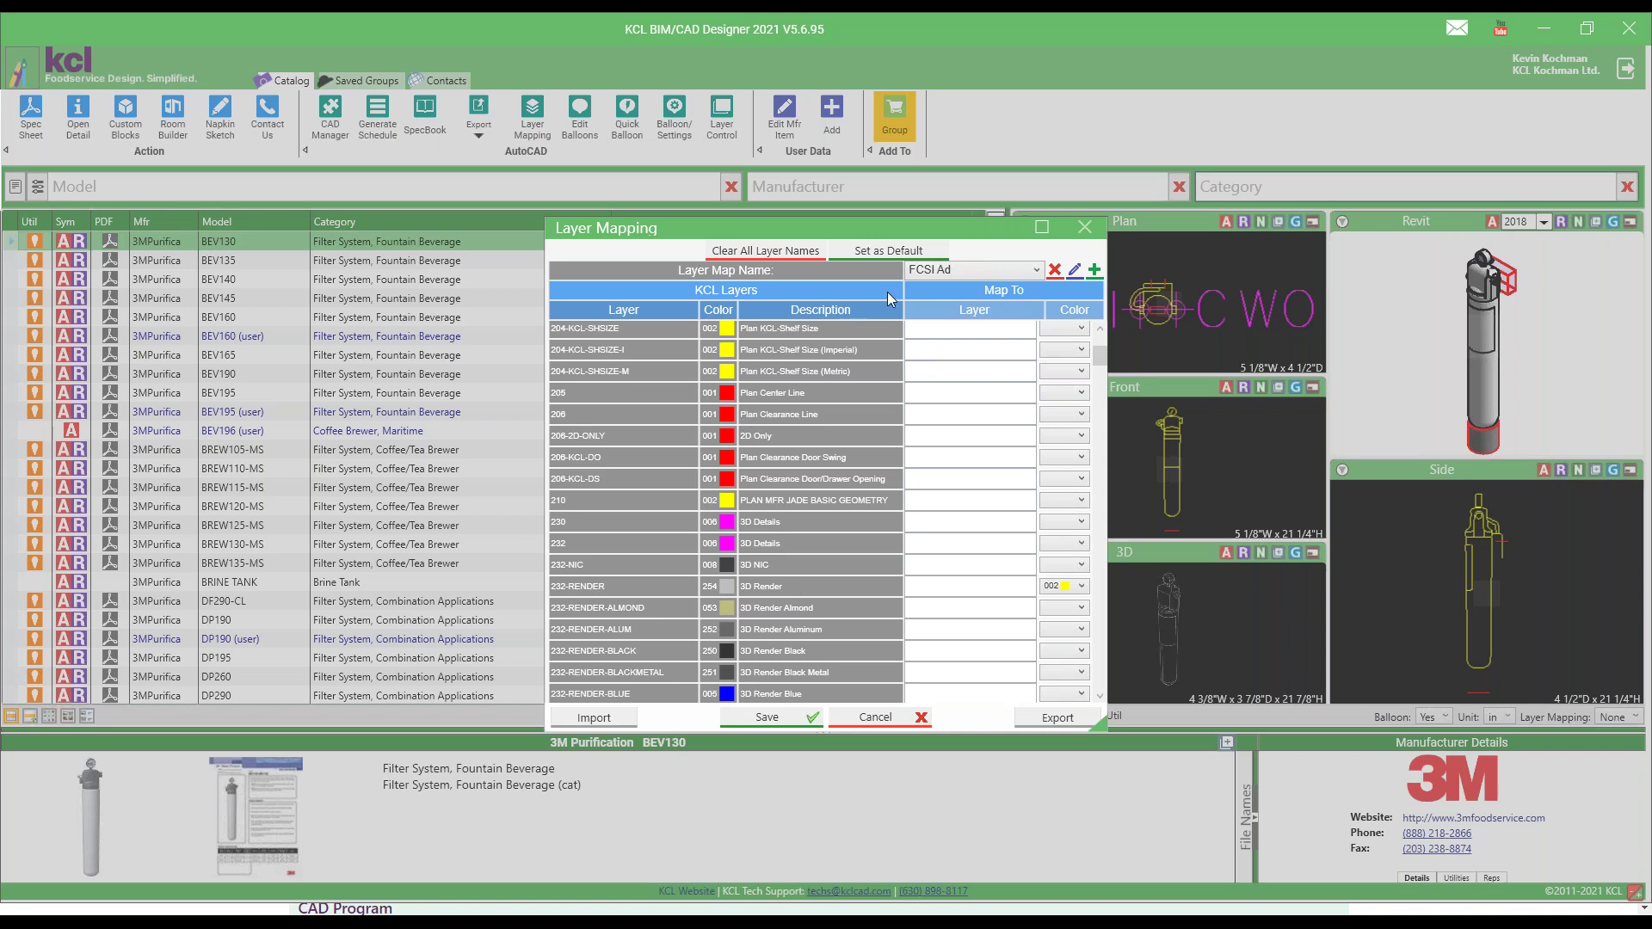
Step: Set the mapped color of the 232-RENDER layer to 004 in the FCSI Ad map and save the layer mapping
left_click(1082, 587)
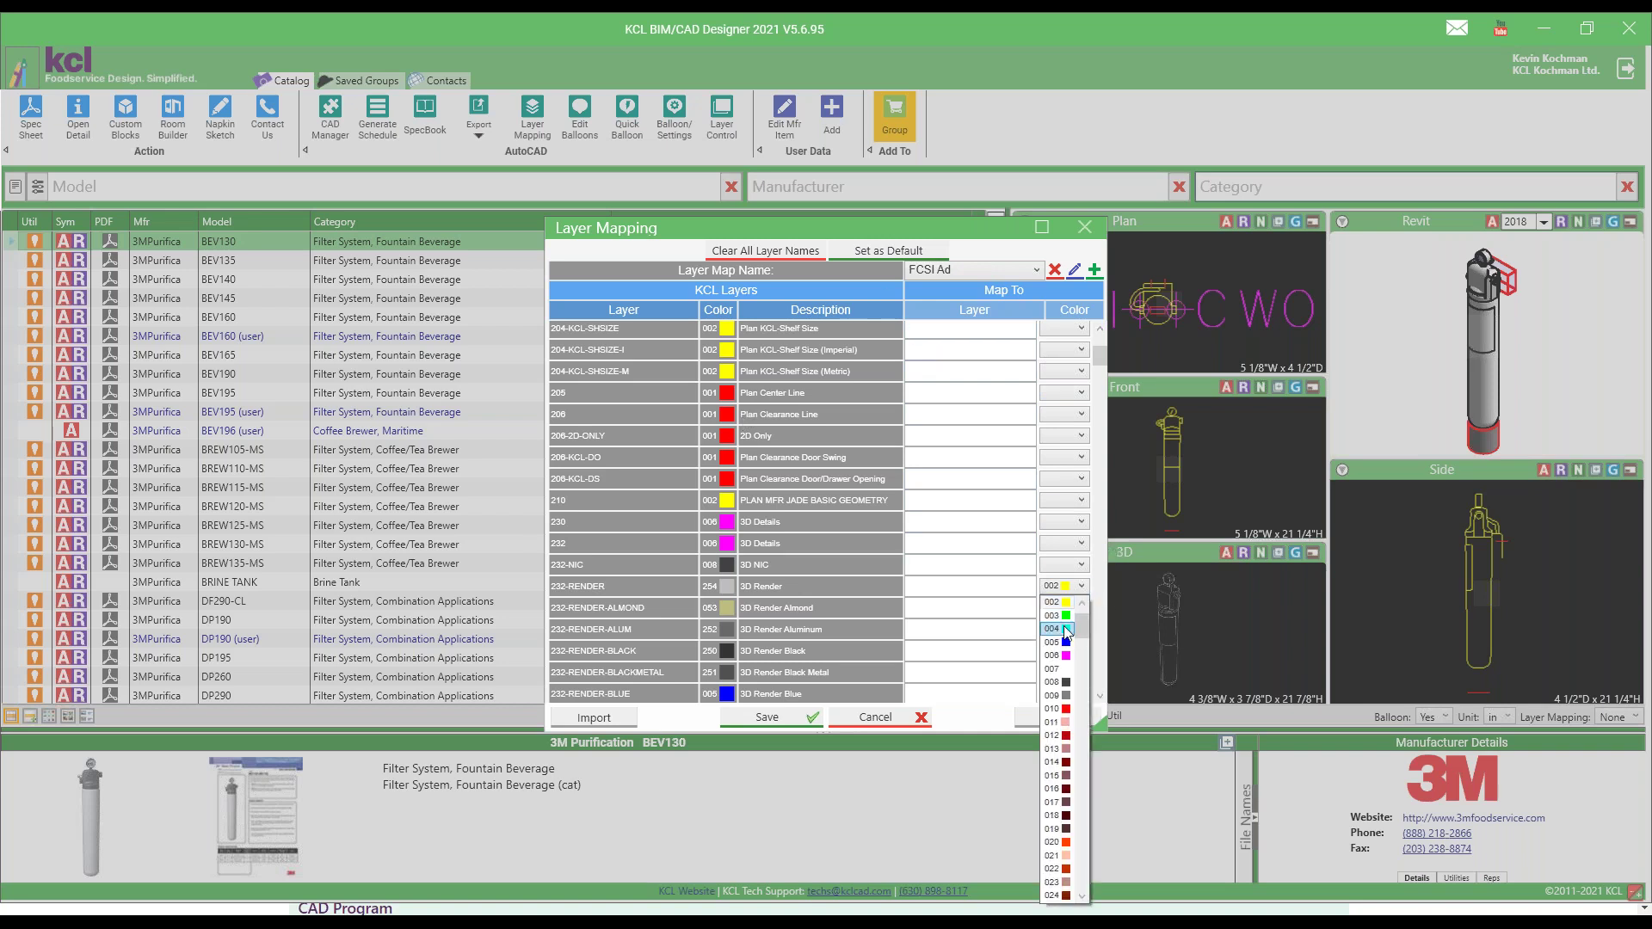
left_click(1066, 631)
left_click(766, 718)
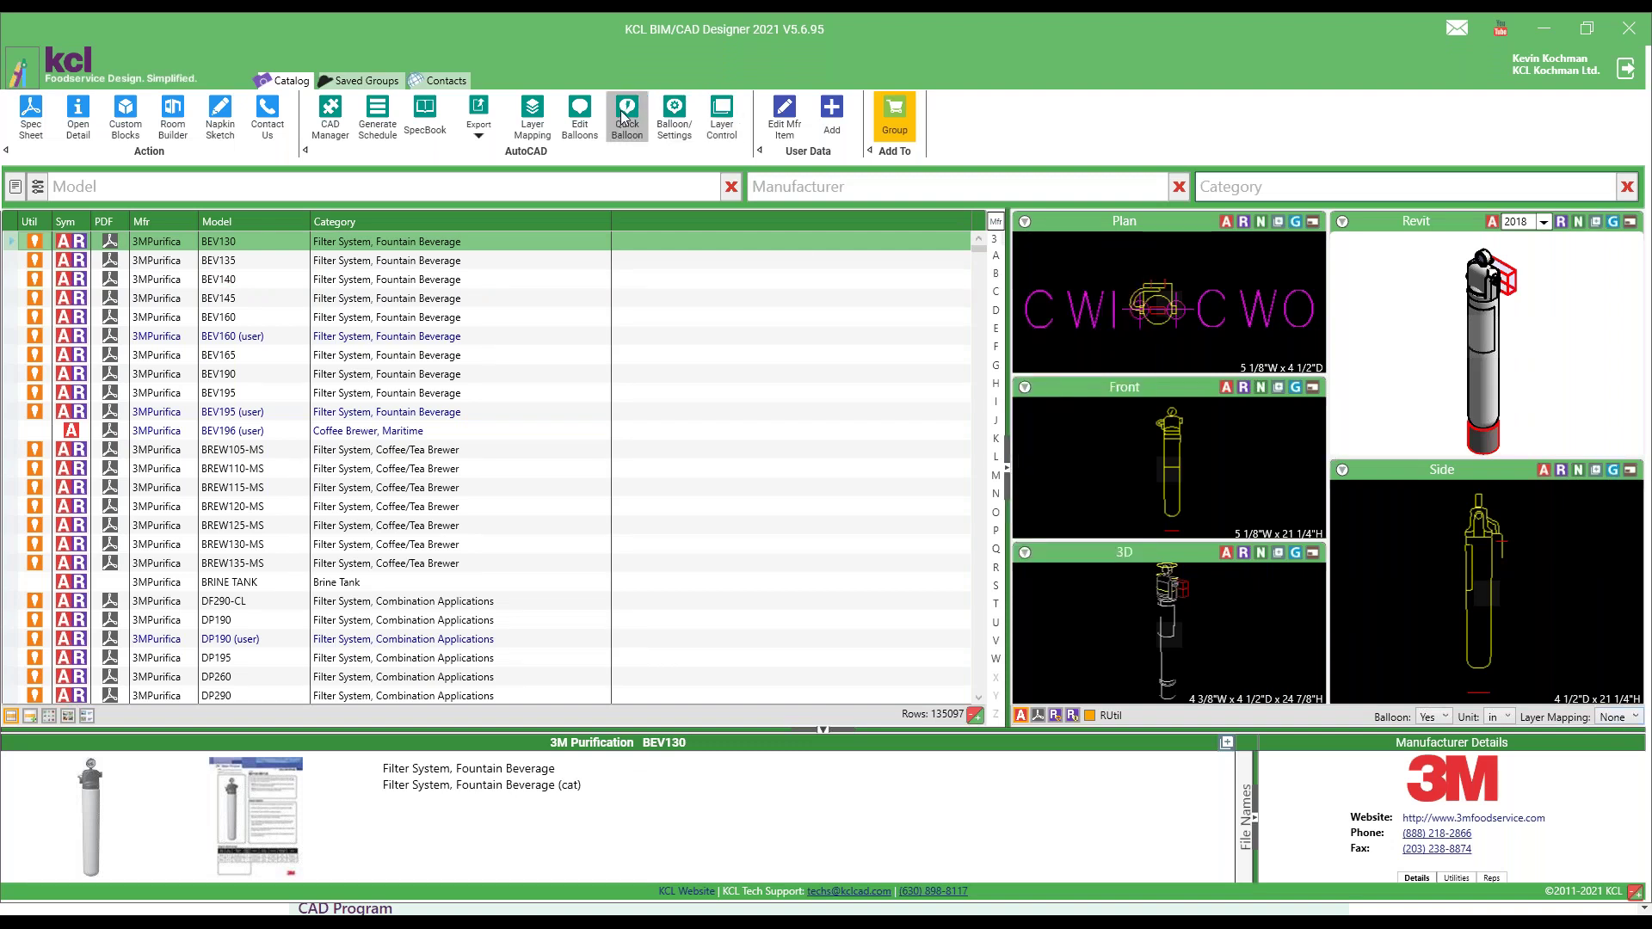
Step: Open the FCSI Ad layer map for review and close it without changes
left_click(528, 120)
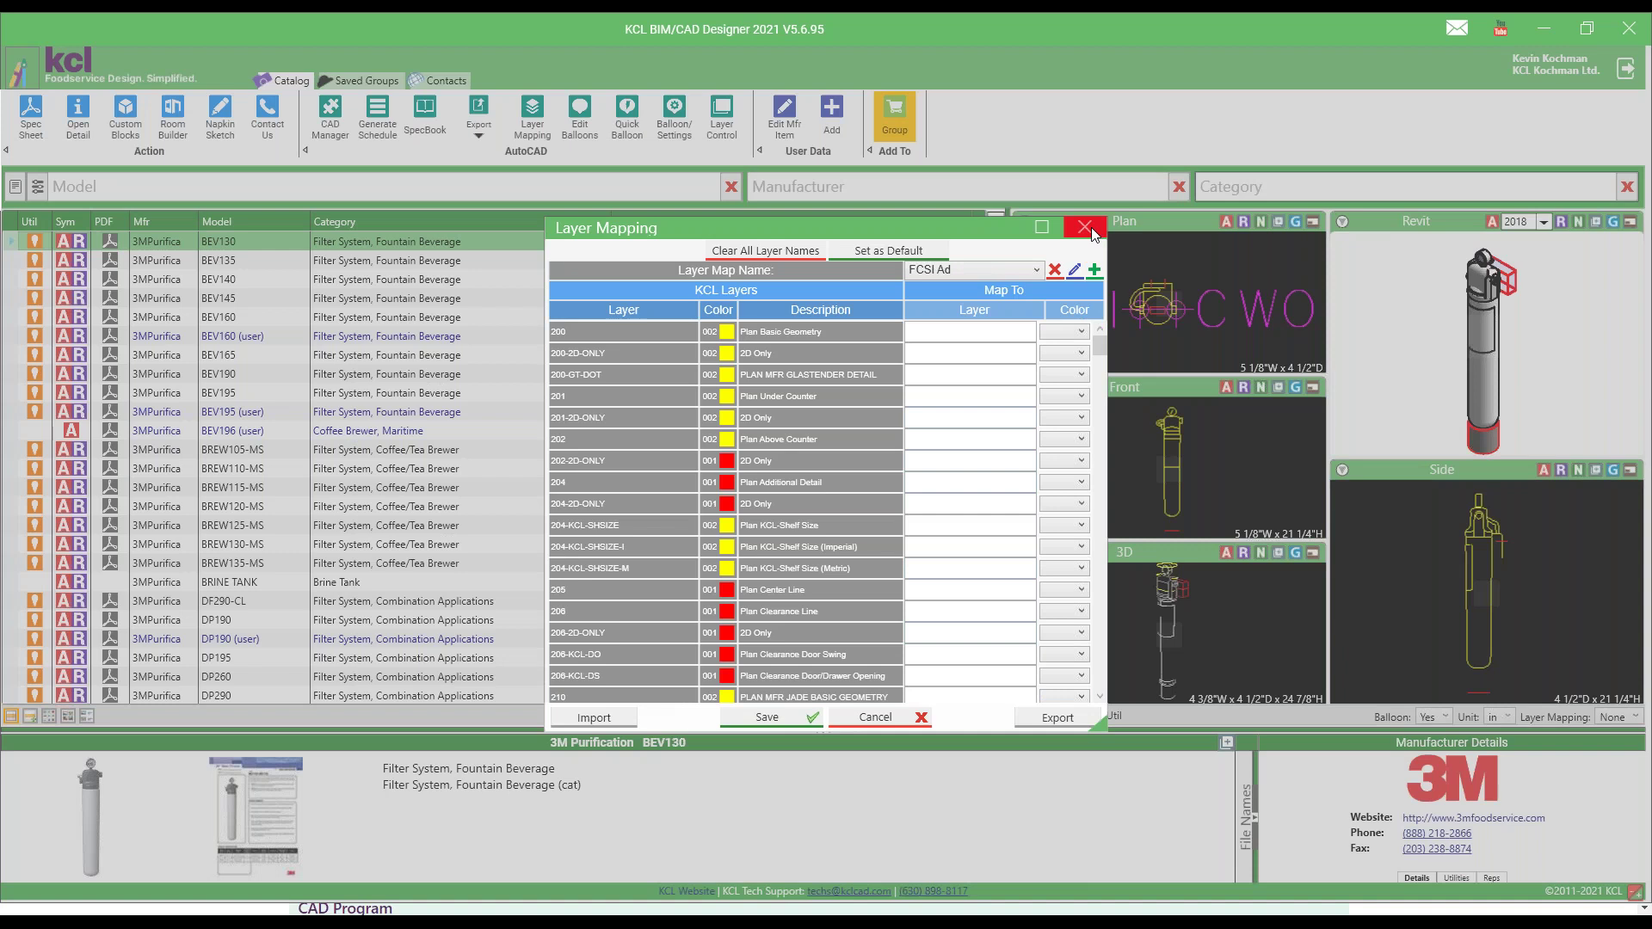
left_click(1089, 228)
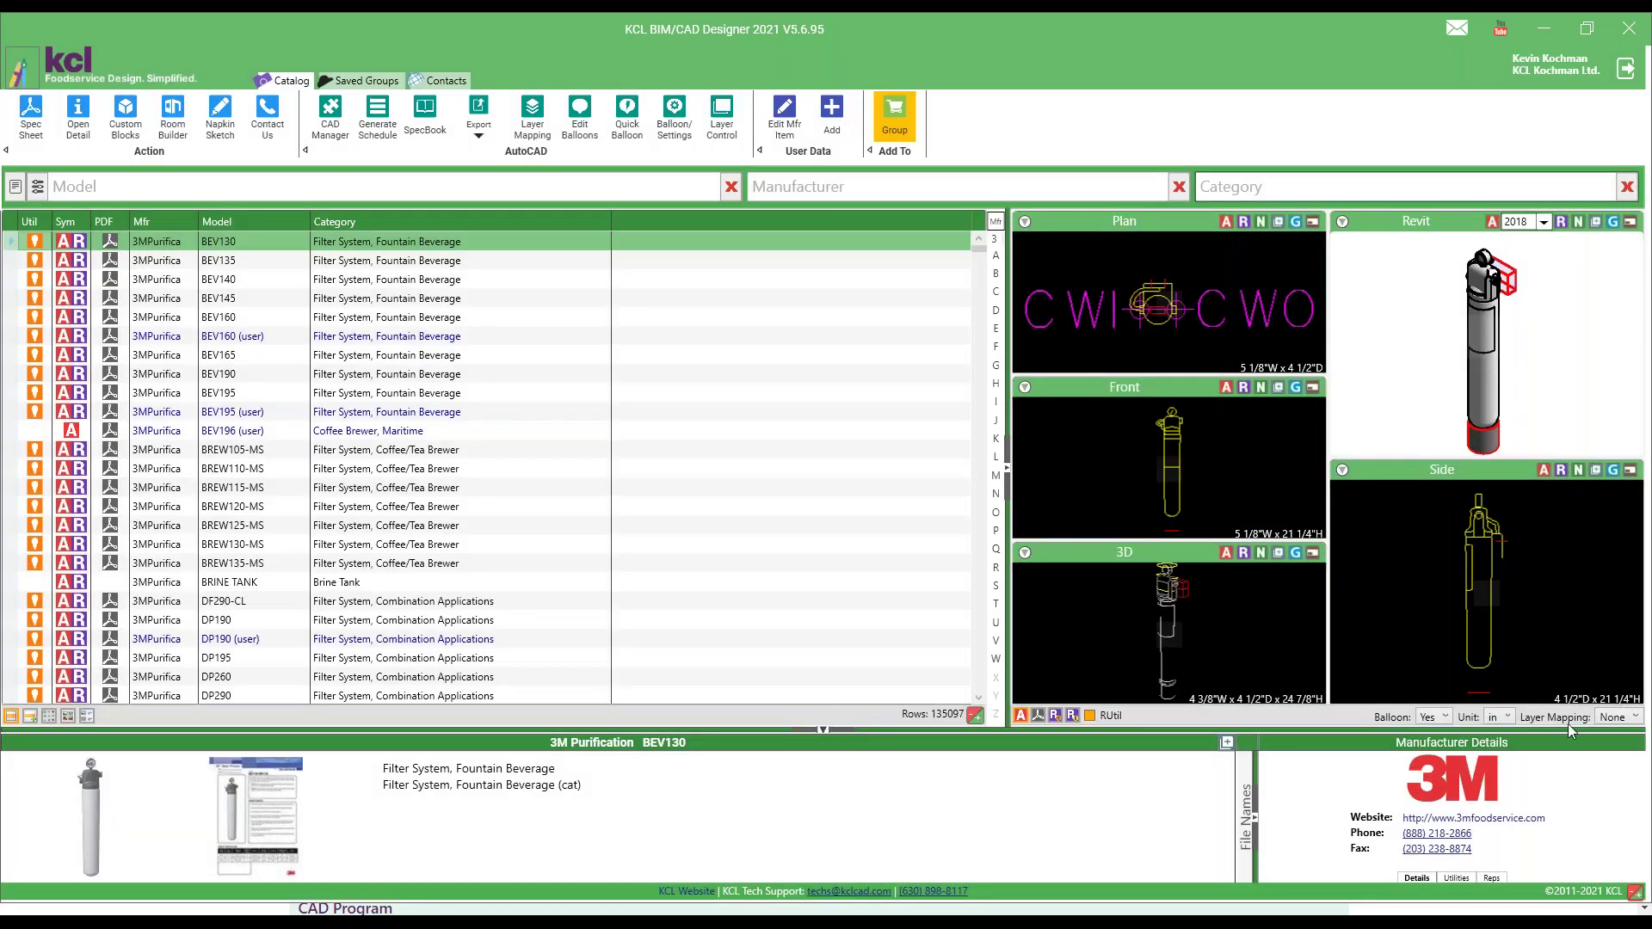
Step: Try the Iquote and layer0 layer mappings on the BEV130 previews, and set the layer mapping to REB Standards
left_click(1633, 718)
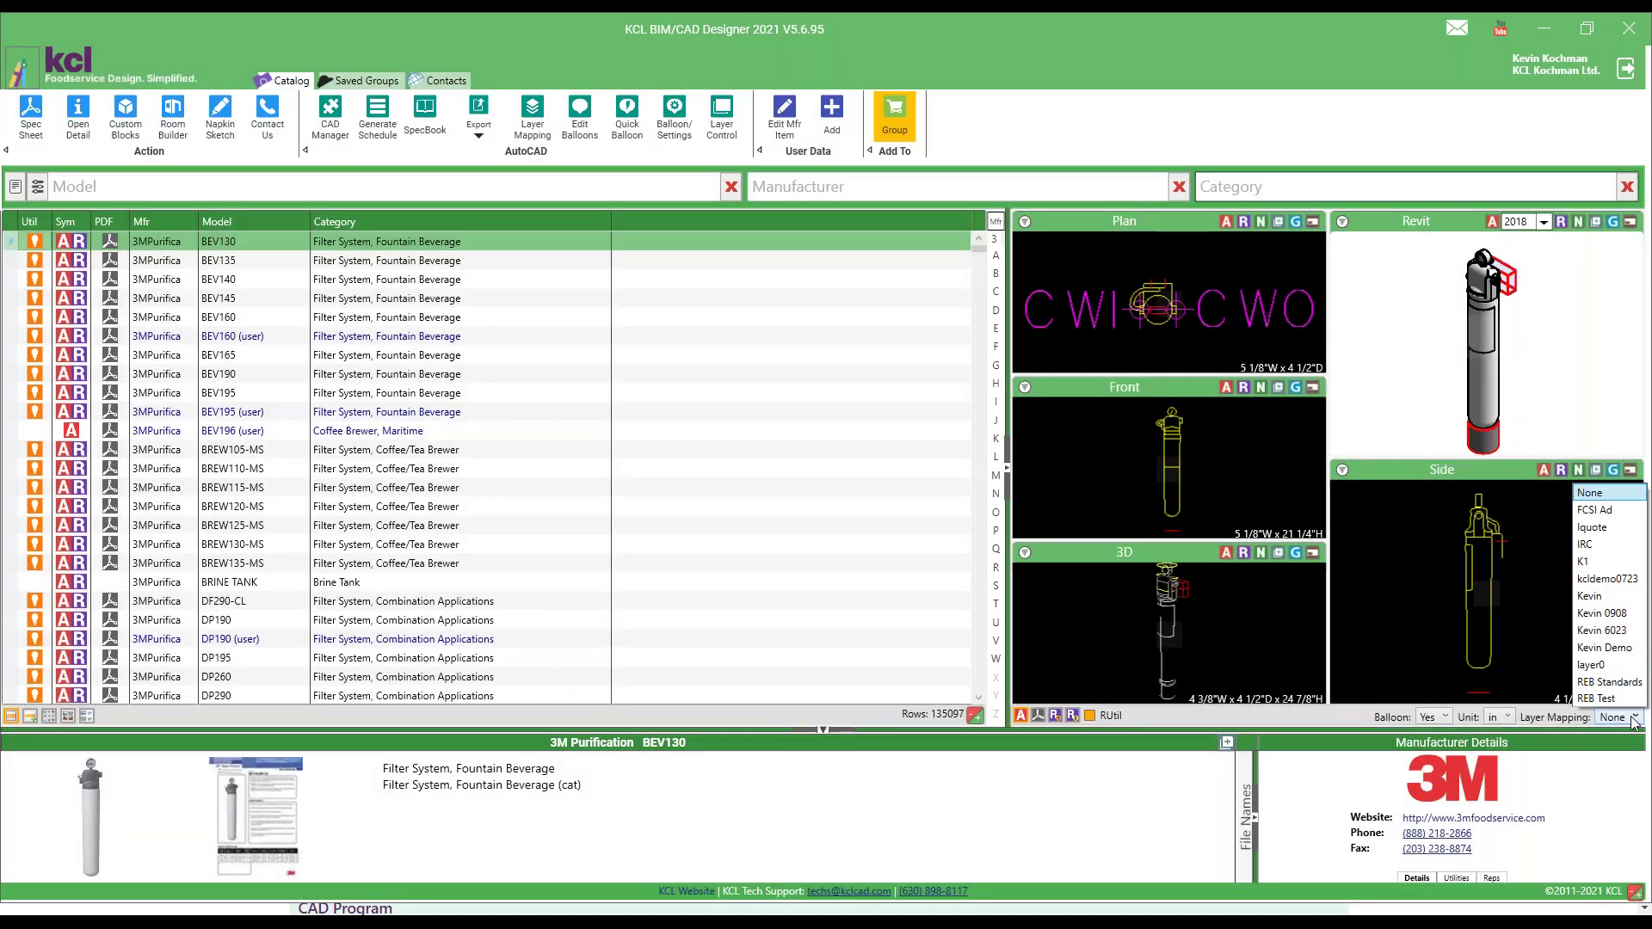
left_click(1605, 528)
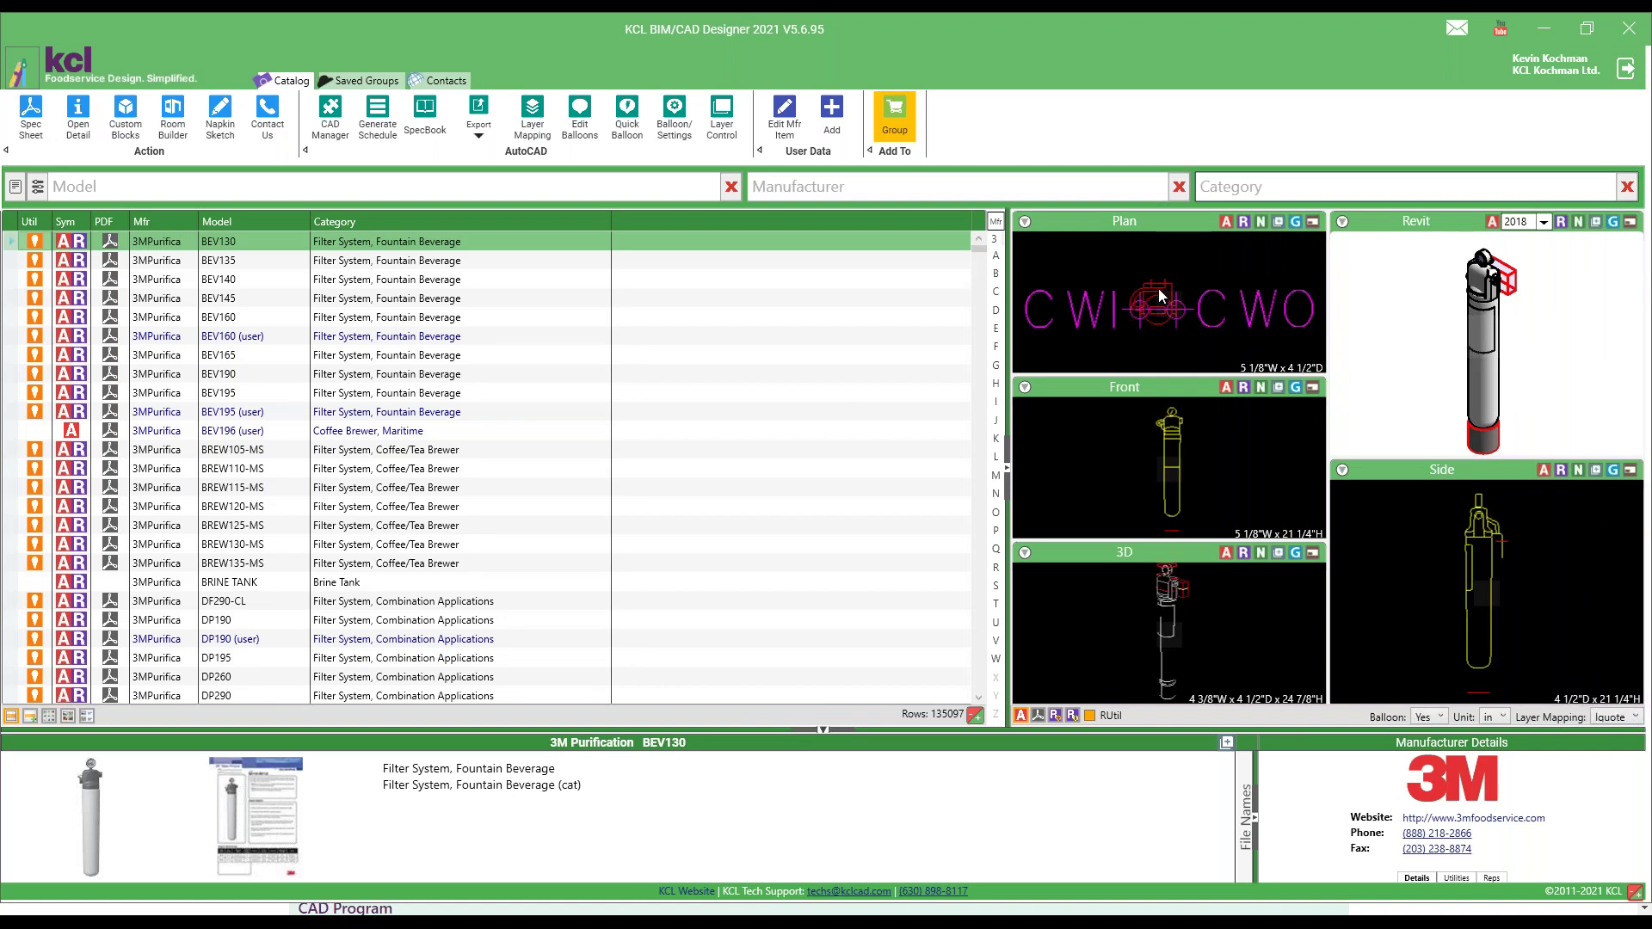
left_click(1616, 718)
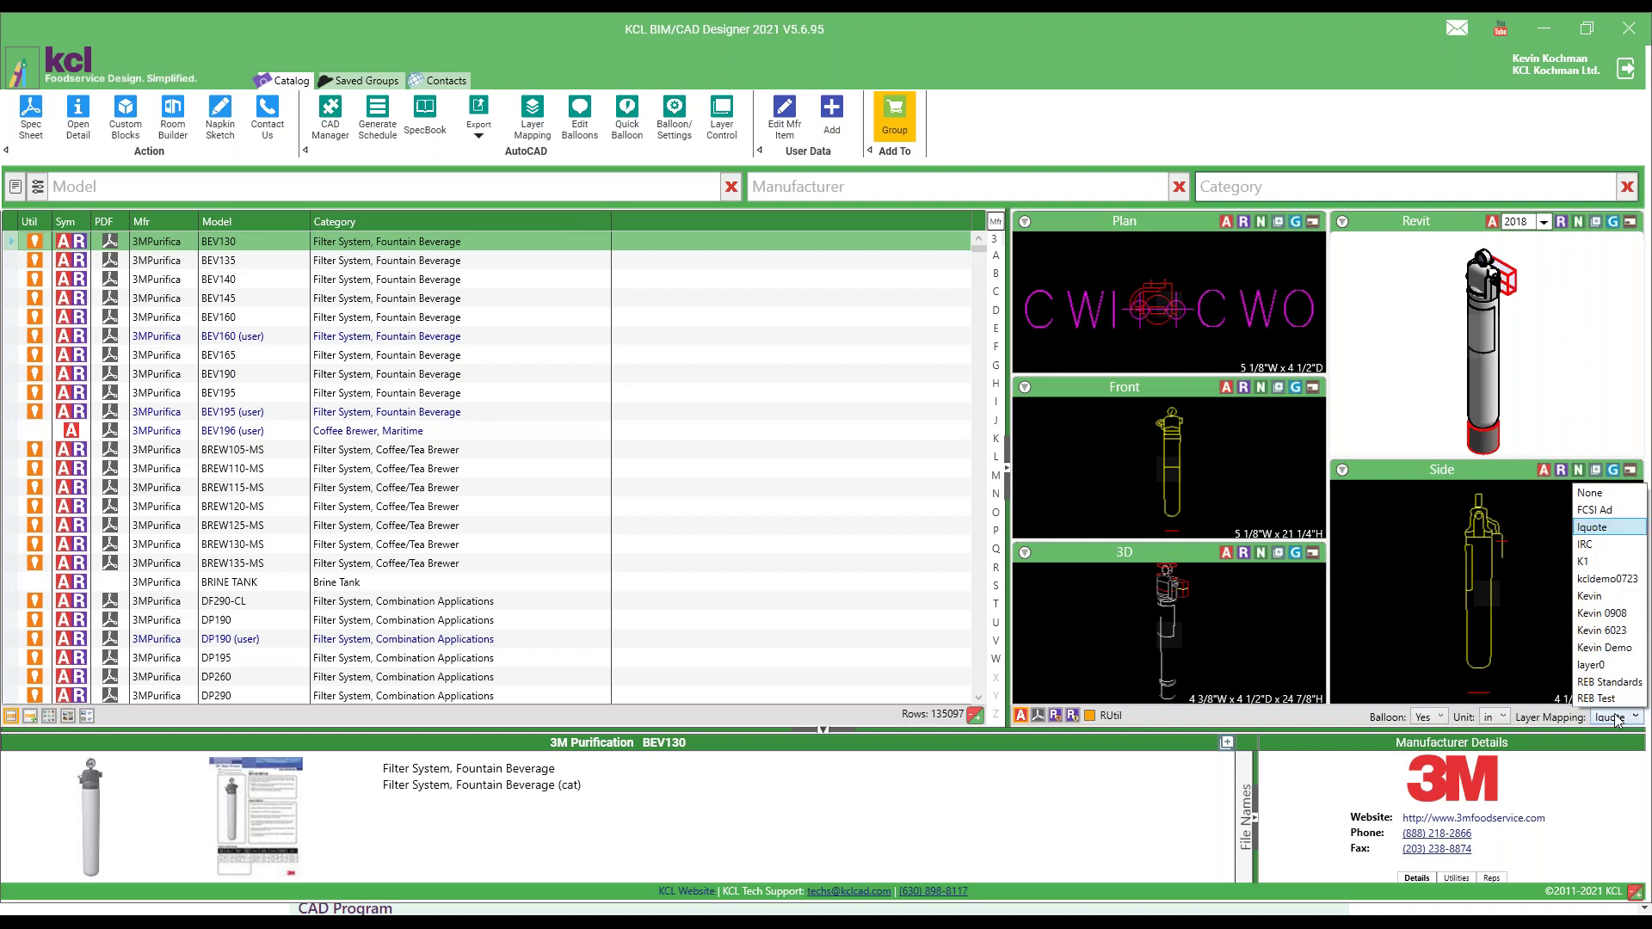
left_click(1591, 665)
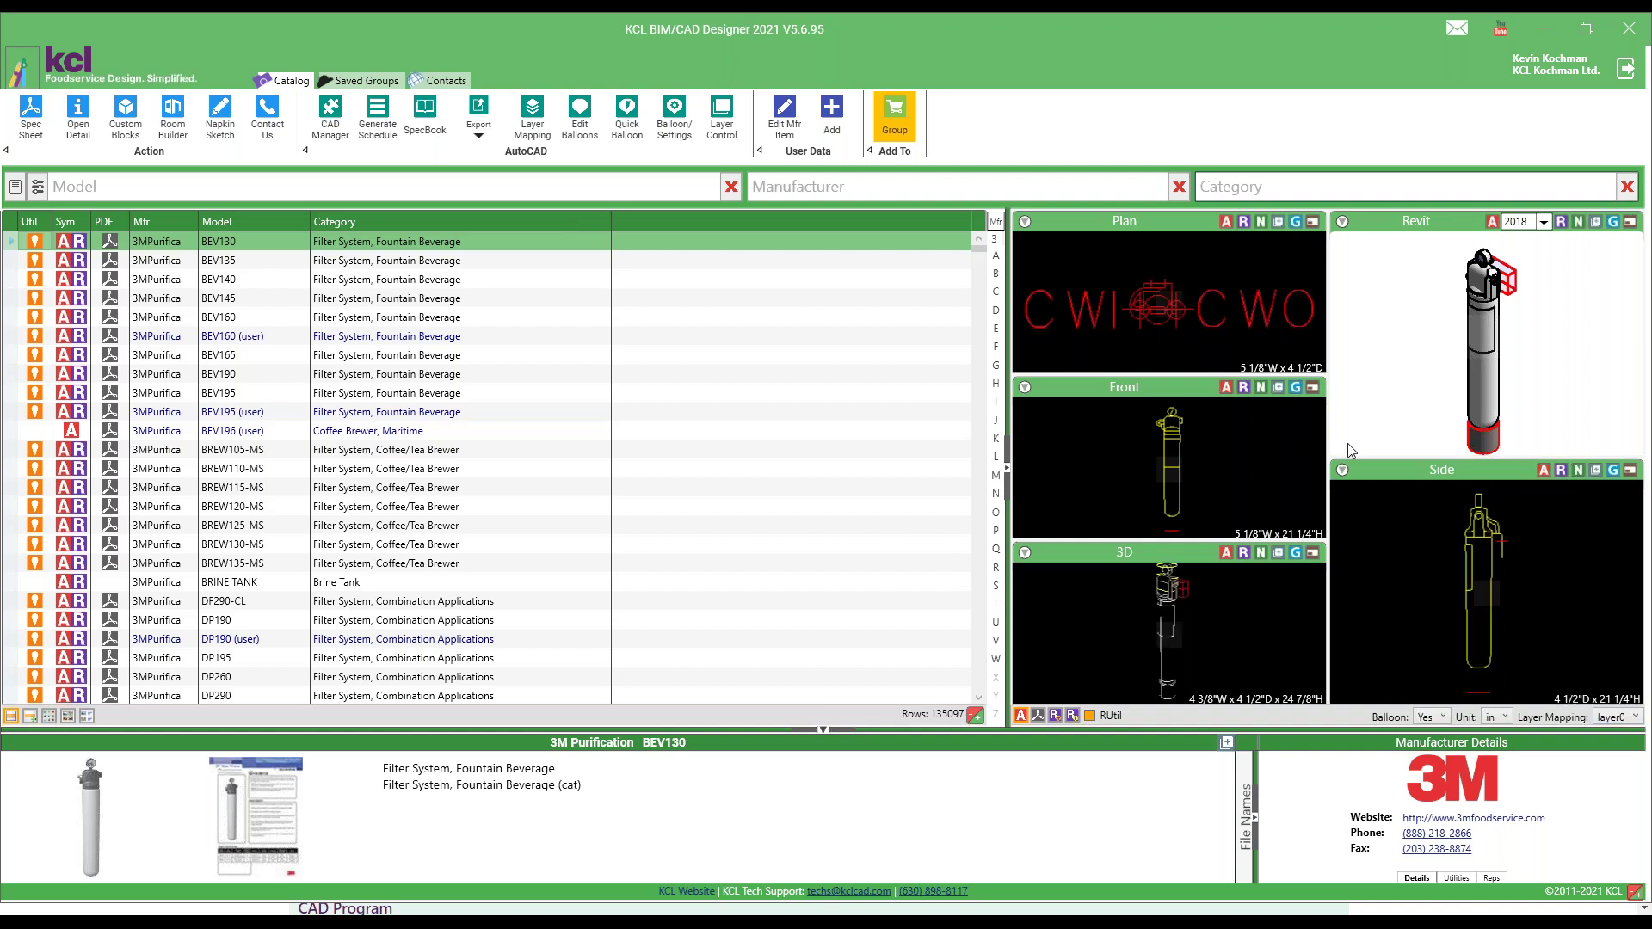
left_click(1627, 717)
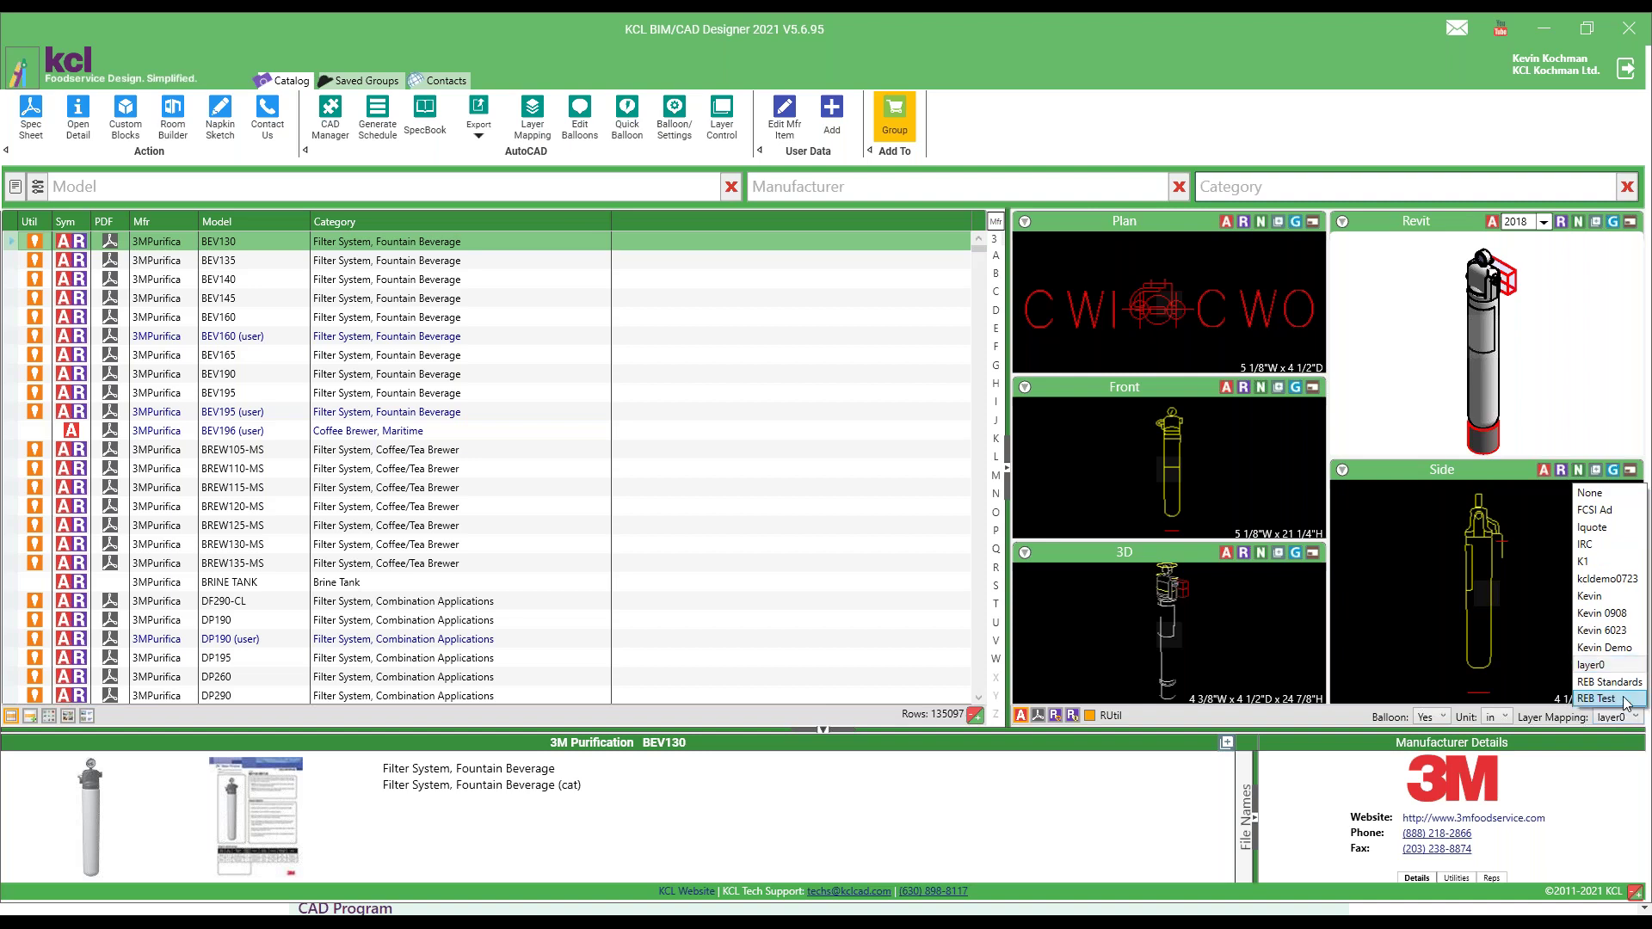
left_click(1607, 681)
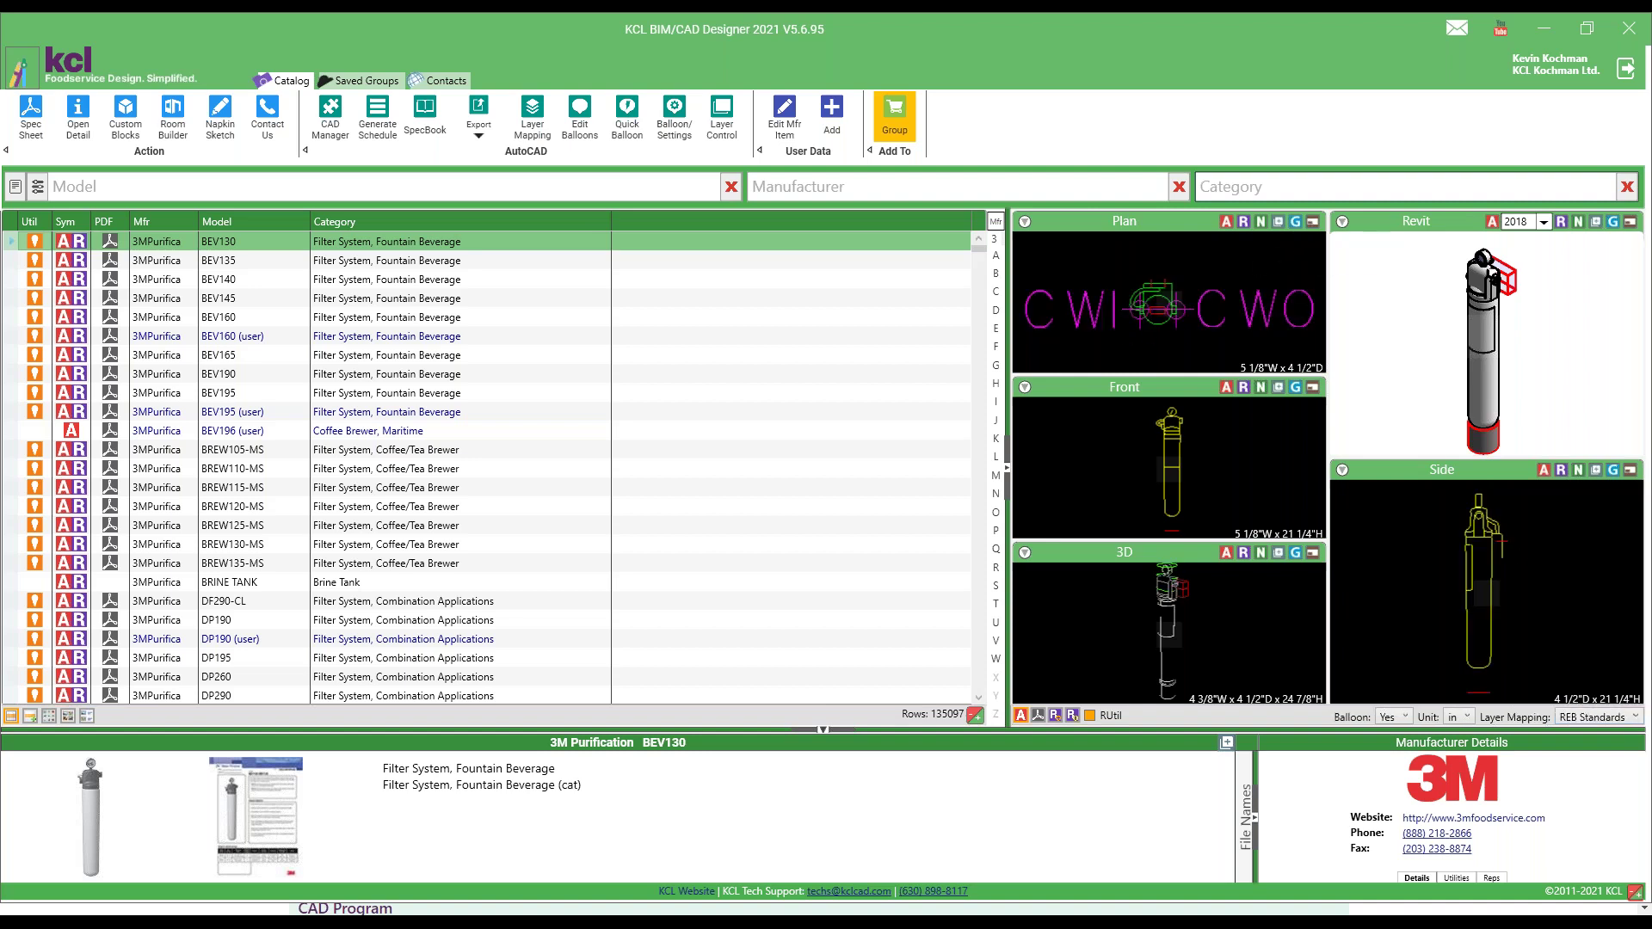
Step: Examine the BEV130 plan in the drawing viewer by hiding and reshowing the 24-EQUIPMENT and 43-PLUMBING layers
left_click(1277, 221)
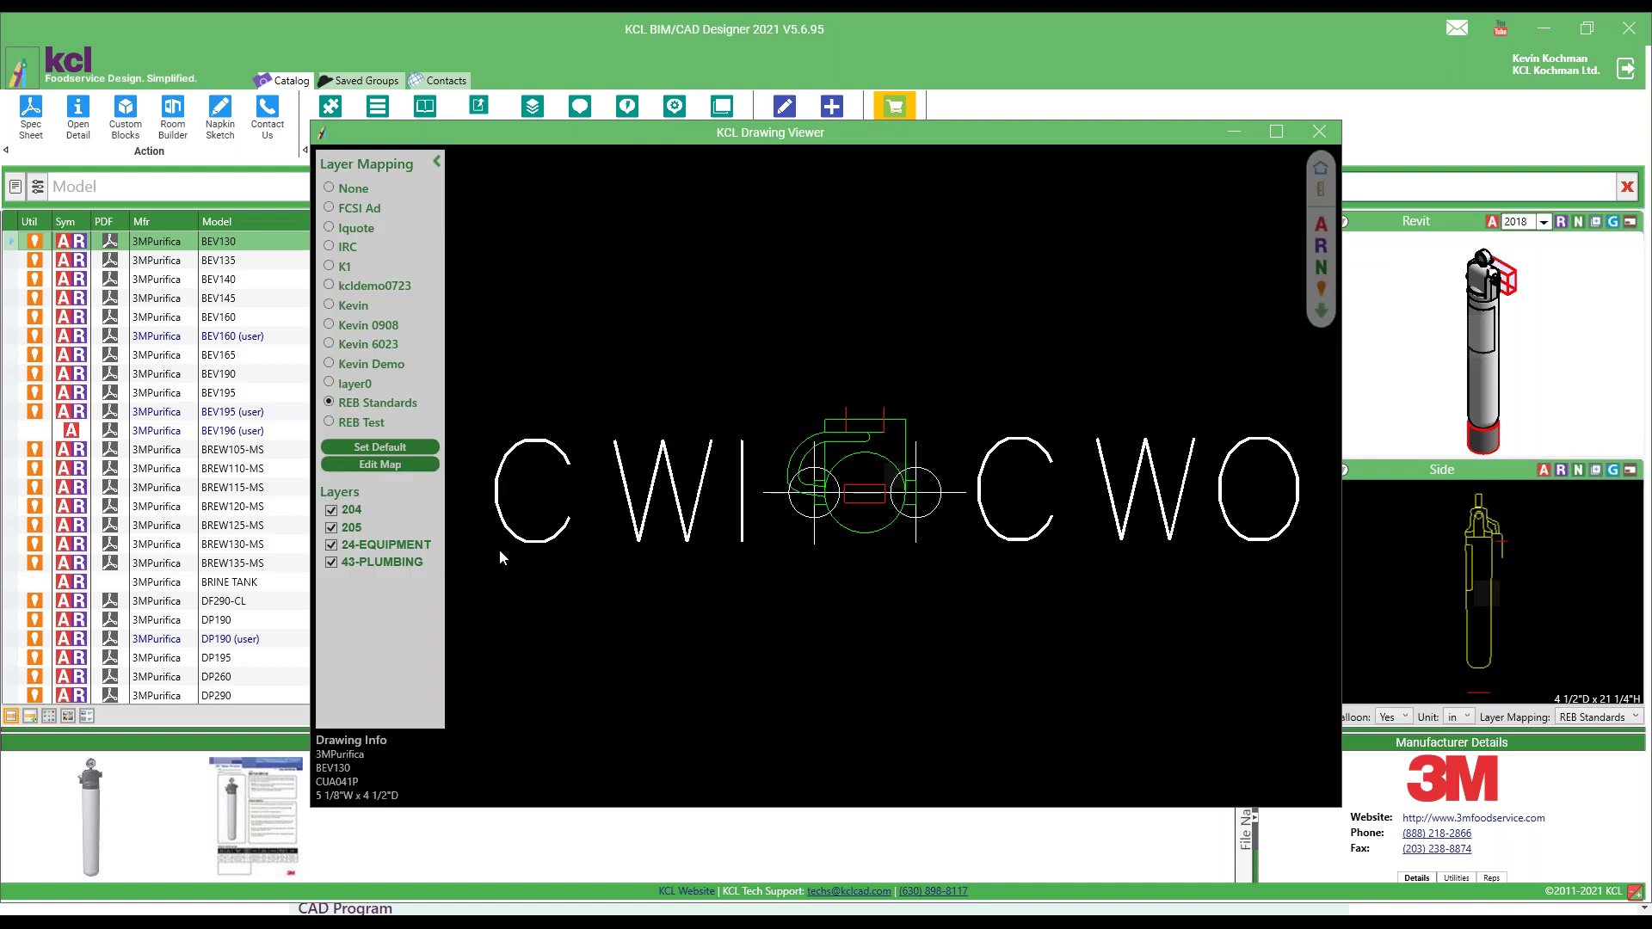
left_click(331, 545)
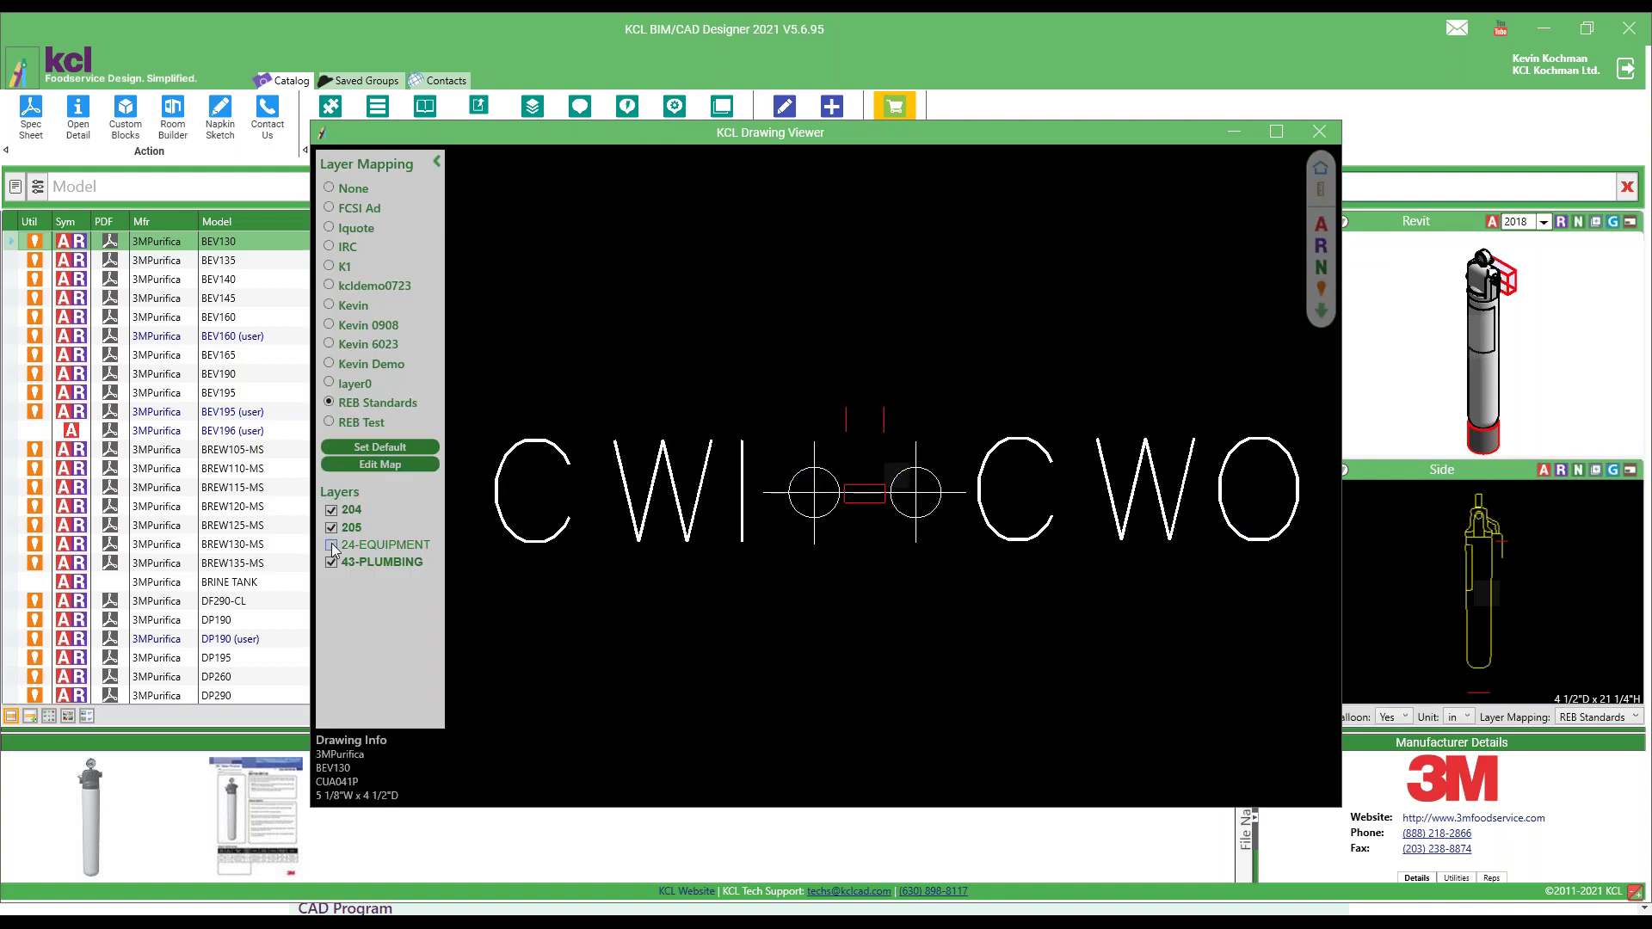
left_click(331, 561)
left_click(330, 545)
left_click(330, 561)
left_click(1318, 133)
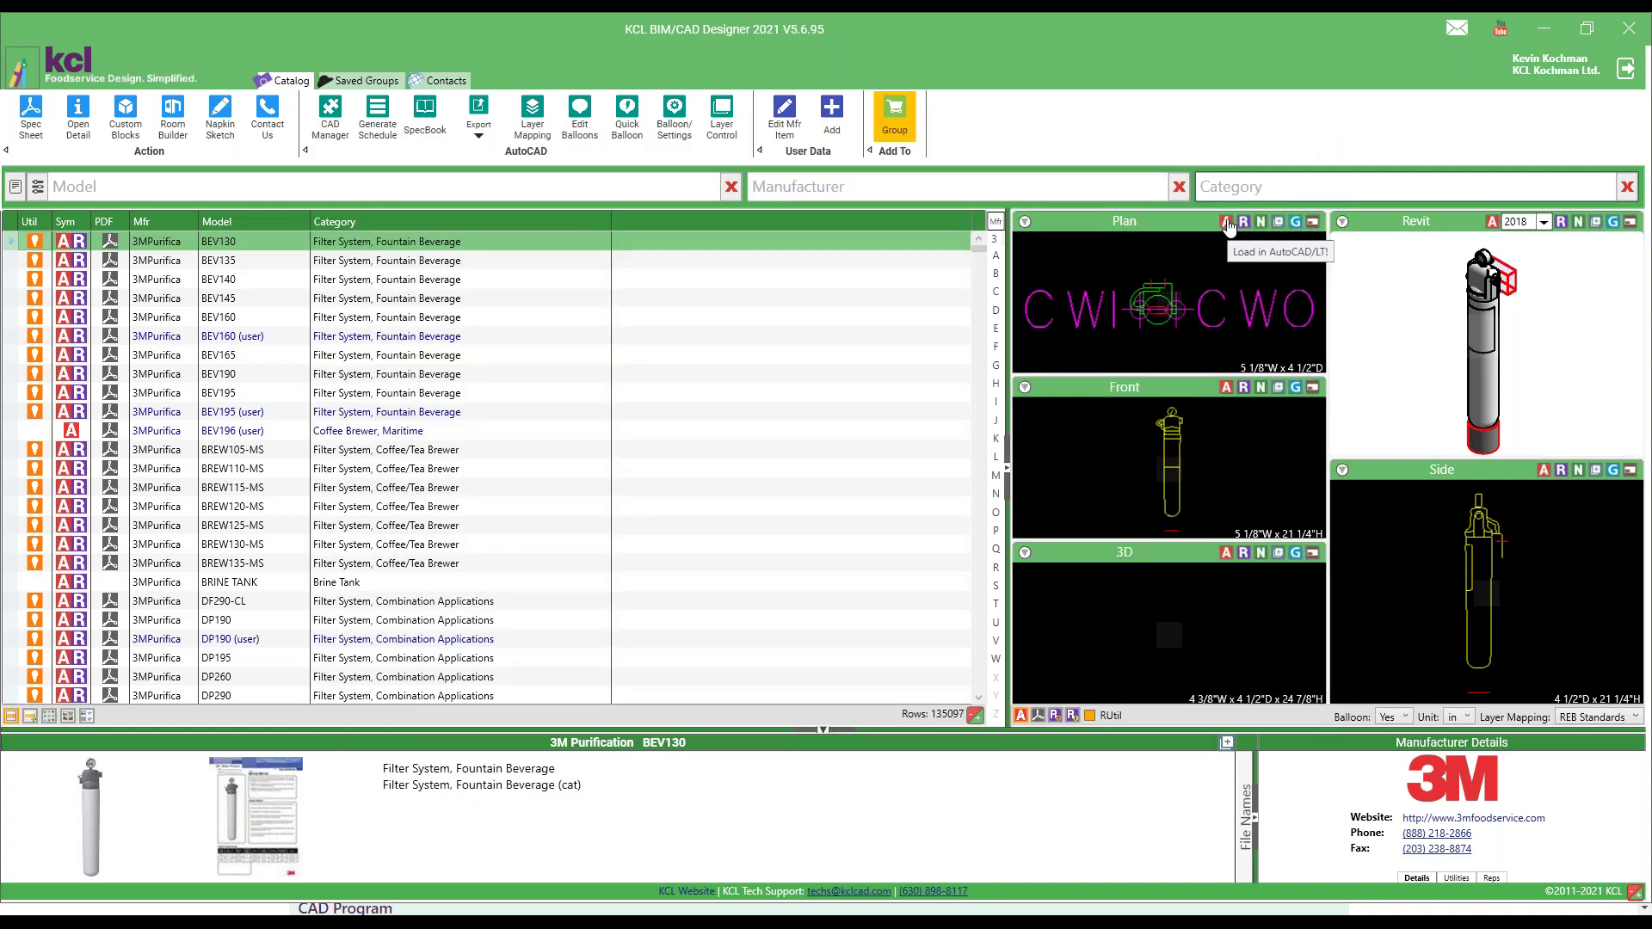
Step: Load the BEV130 plan symbol into the AutoCAD drawing at the default rotation and place its balloon beside it
left_click(1227, 222)
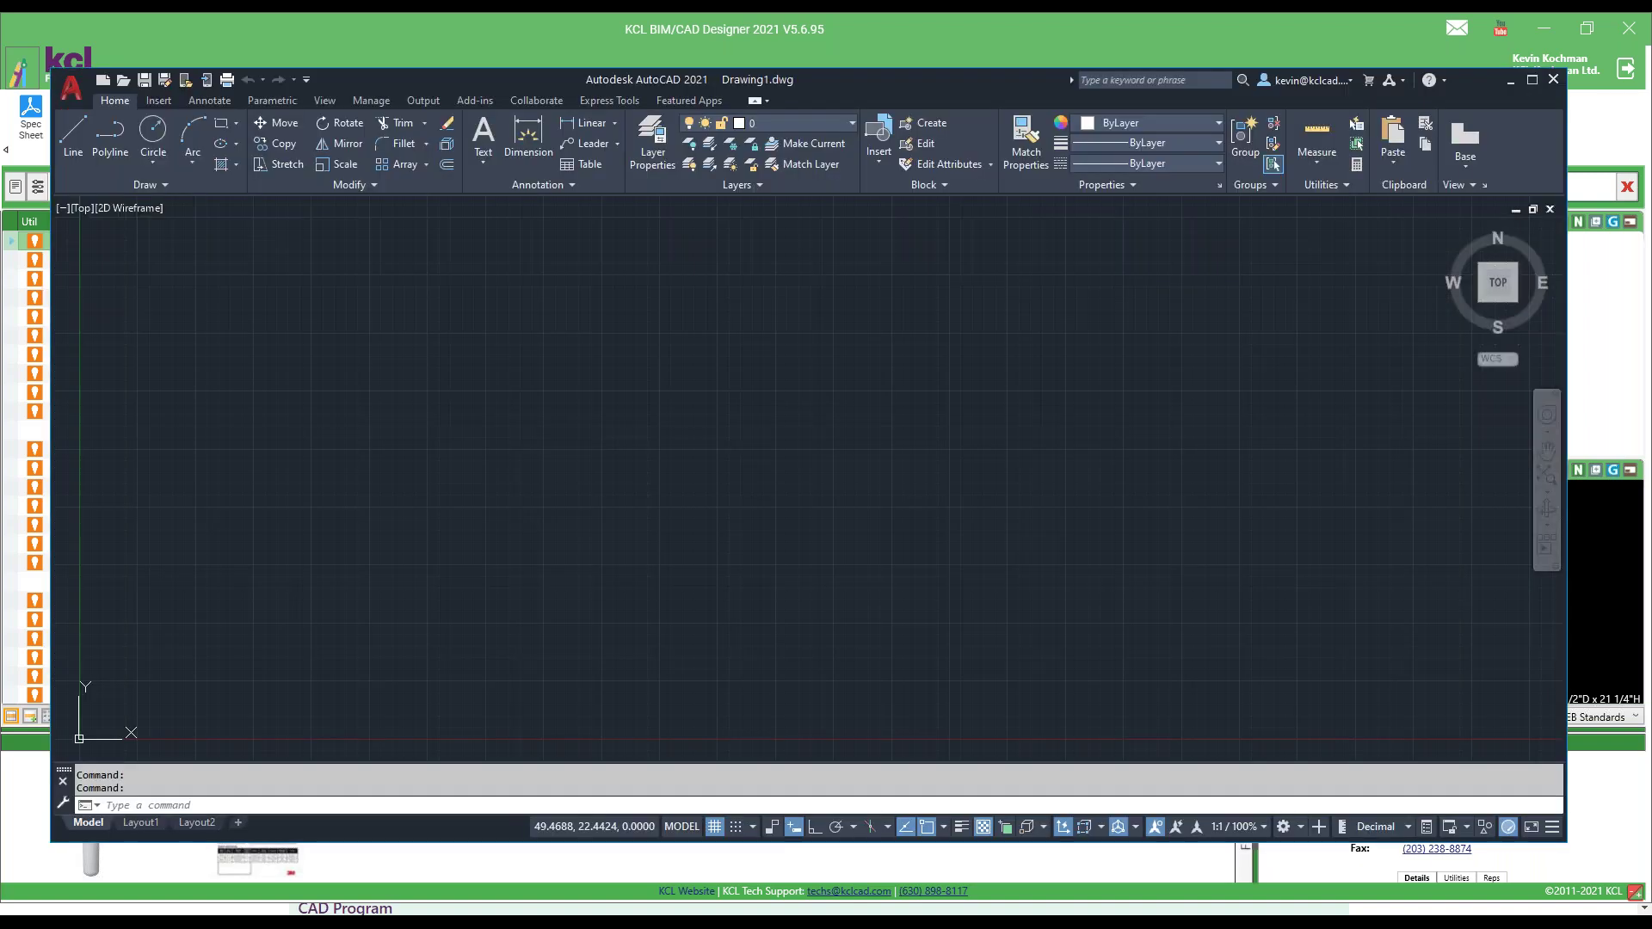
left_click(596, 379)
key("Return")
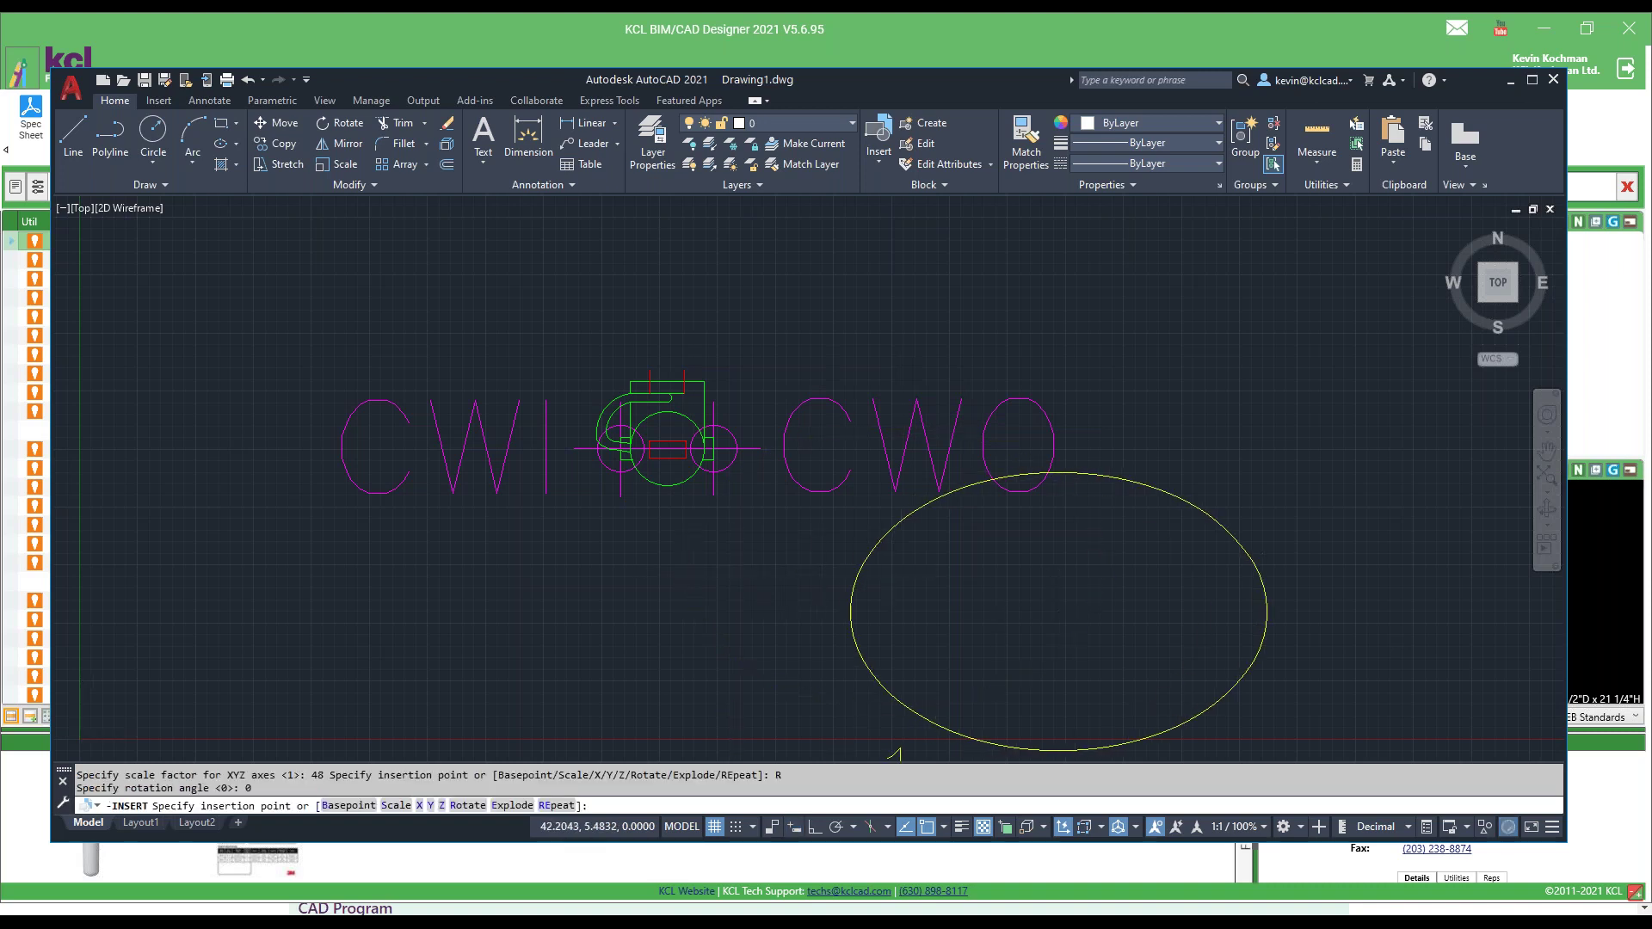
scroll(1059, 601, "down", 4)
left_click(519, 539)
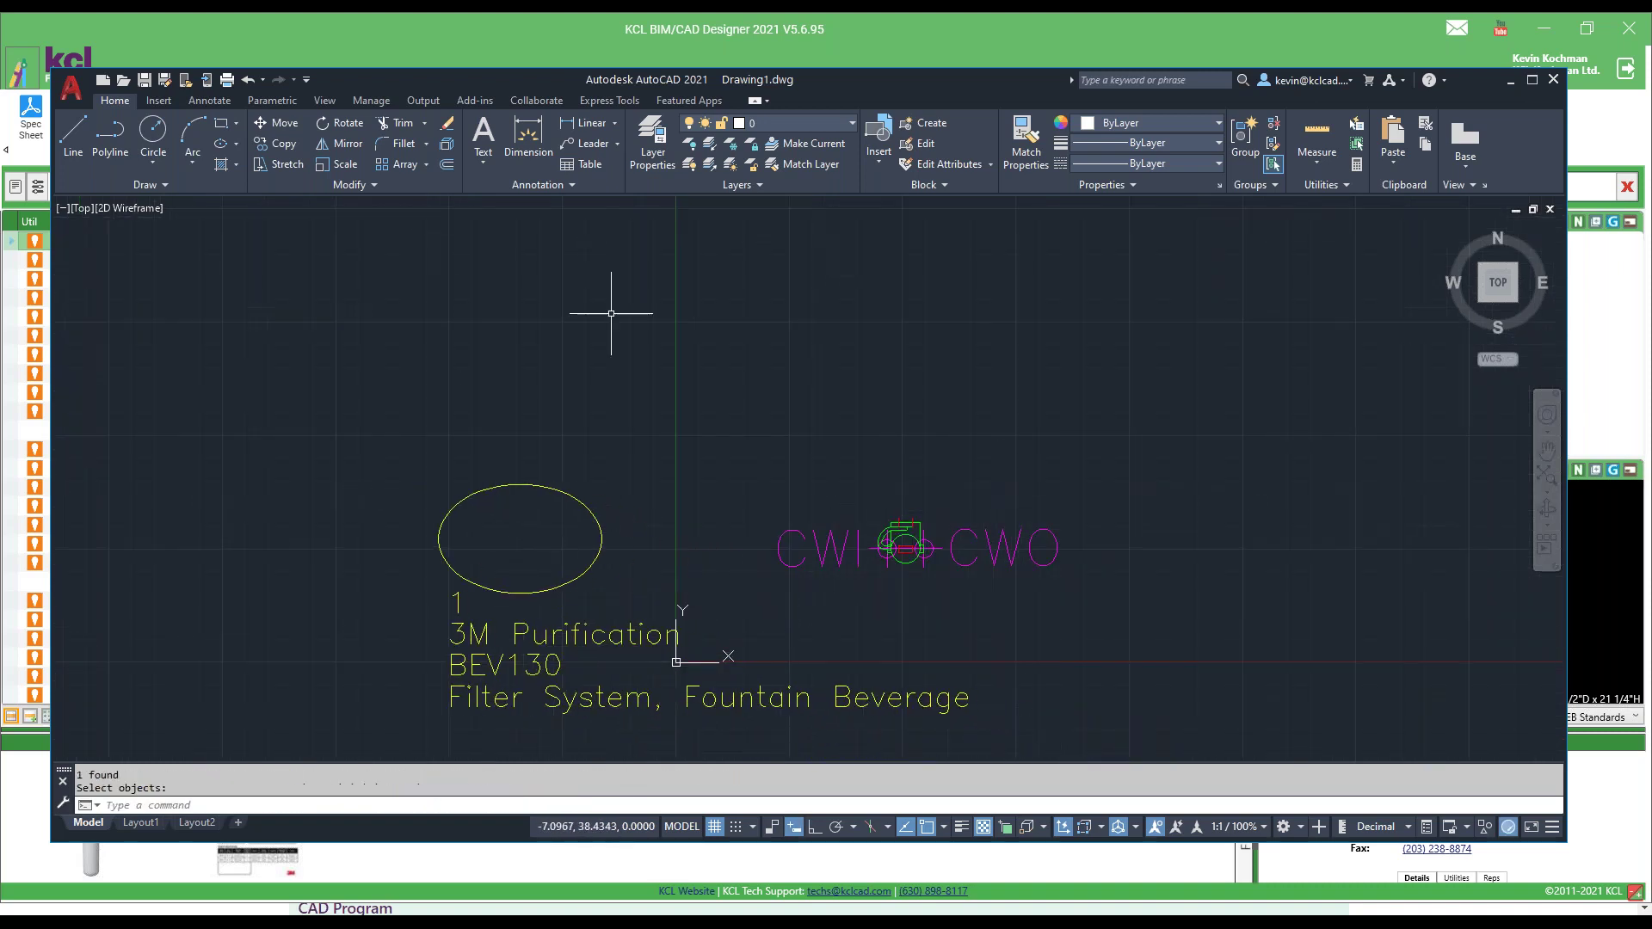
Step: Examine the mapped layers in the Layer Properties Manager, toggling the 24-EQUIPMENT layer off and back on
type("la")
key("Return")
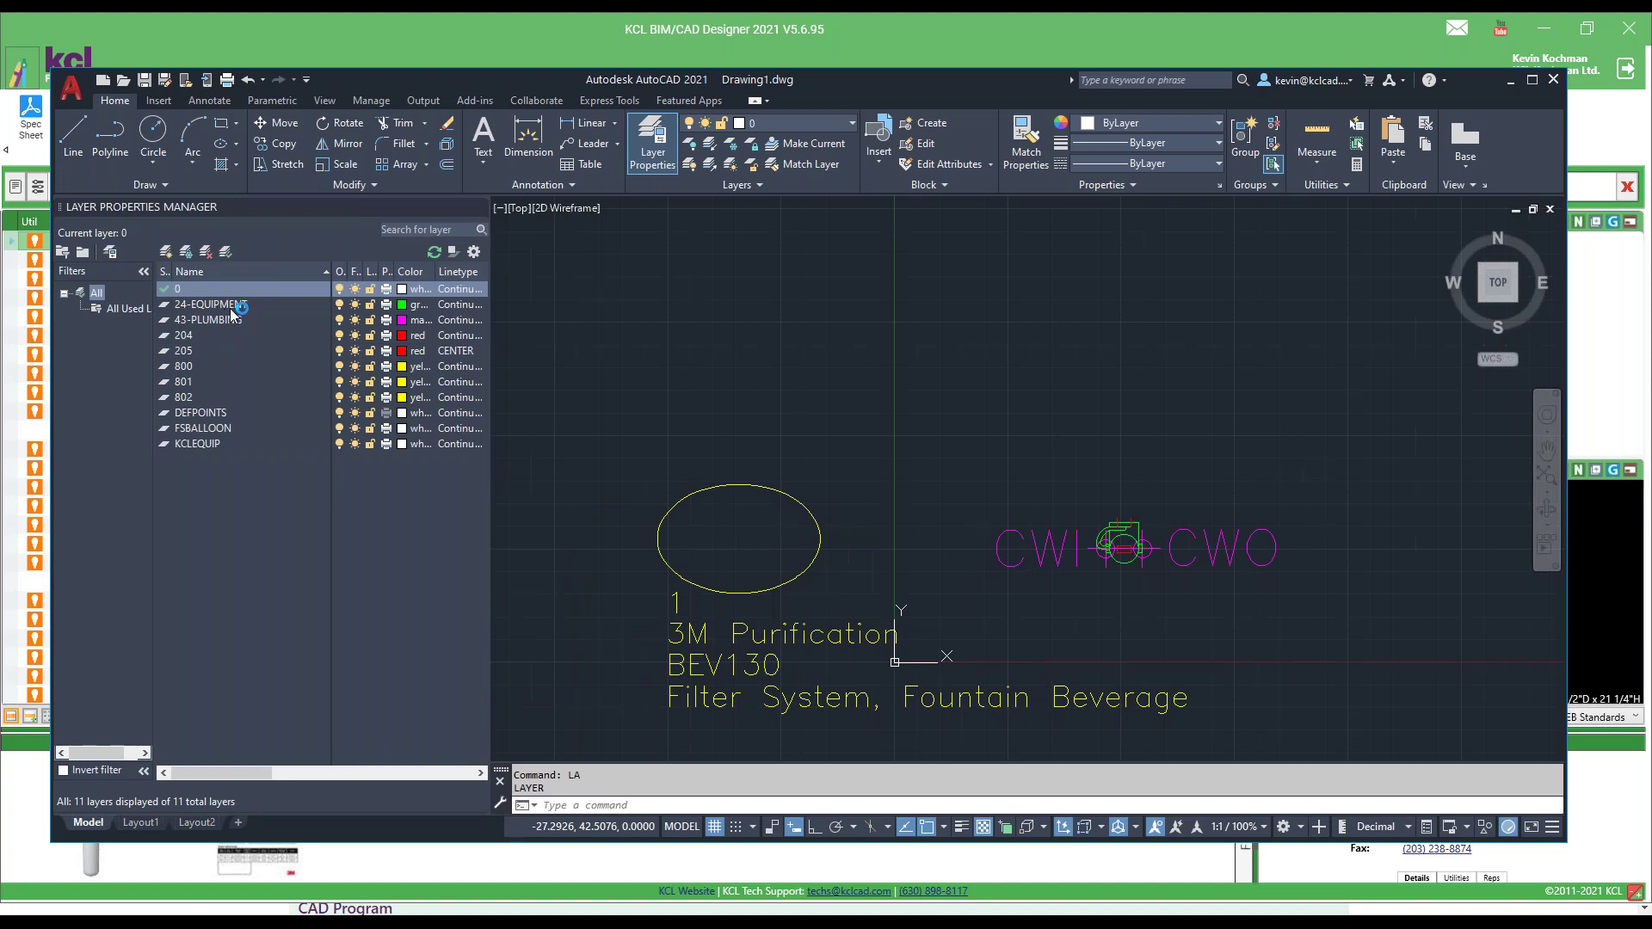
left_click(339, 306)
left_click(339, 306)
Step: Load the Federal Industries (2)CD3628/RSS6SC plan symbol from KCL into AutoCAD at the default rotation, with its balloon beside it
left_click(1024, 39)
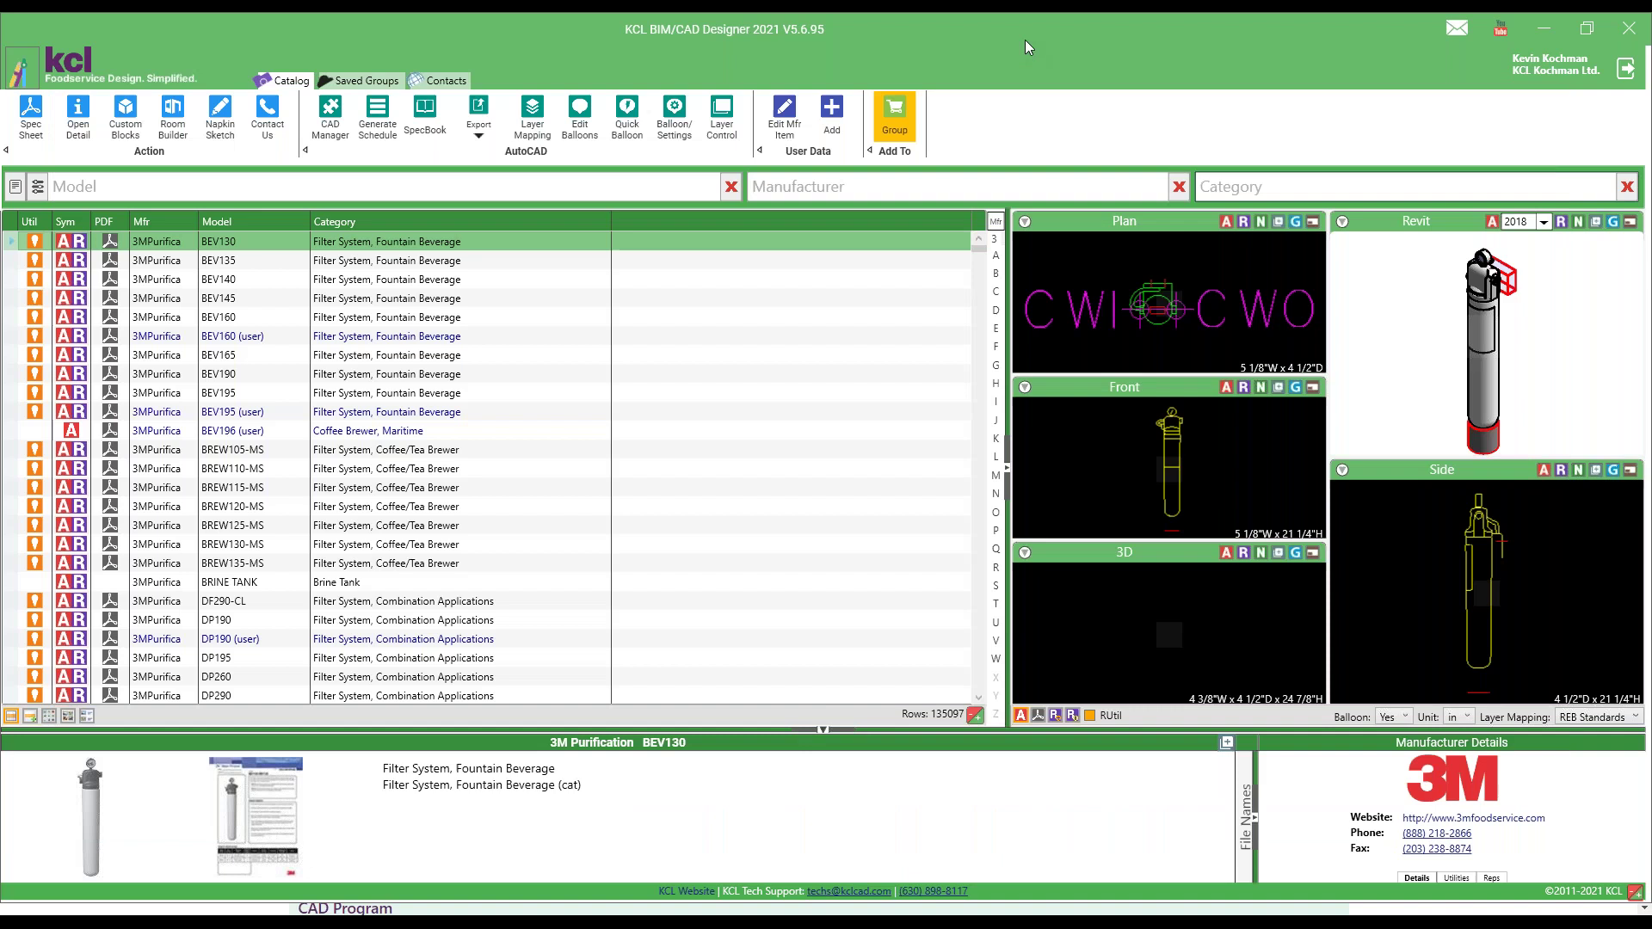
left_click(997, 346)
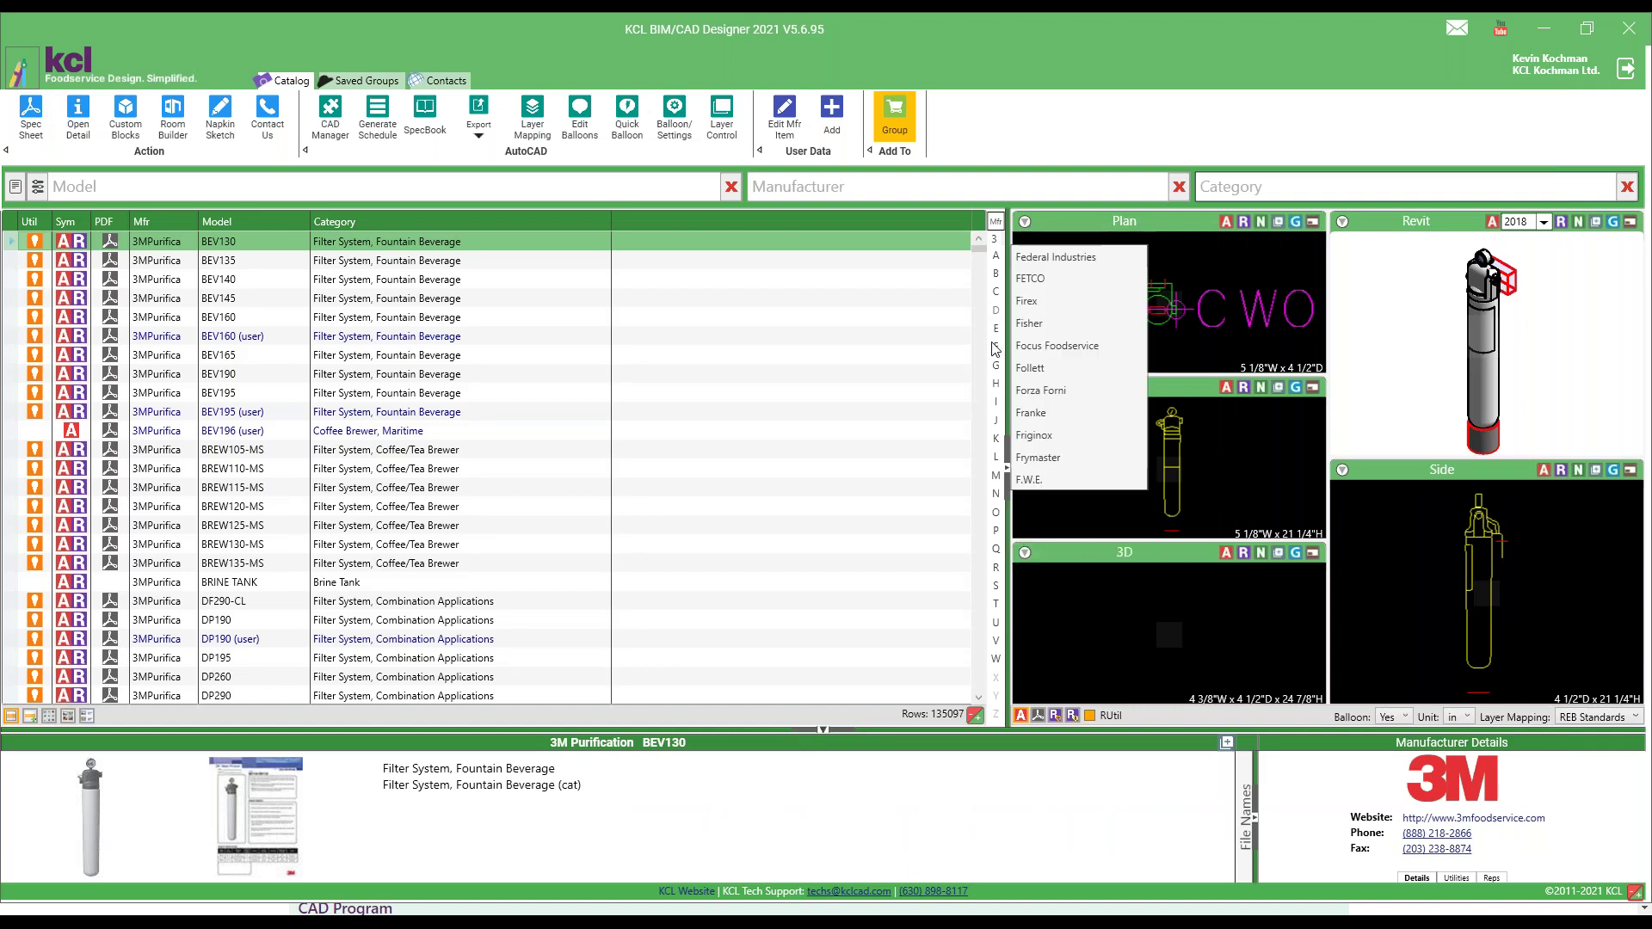
left_click(1052, 257)
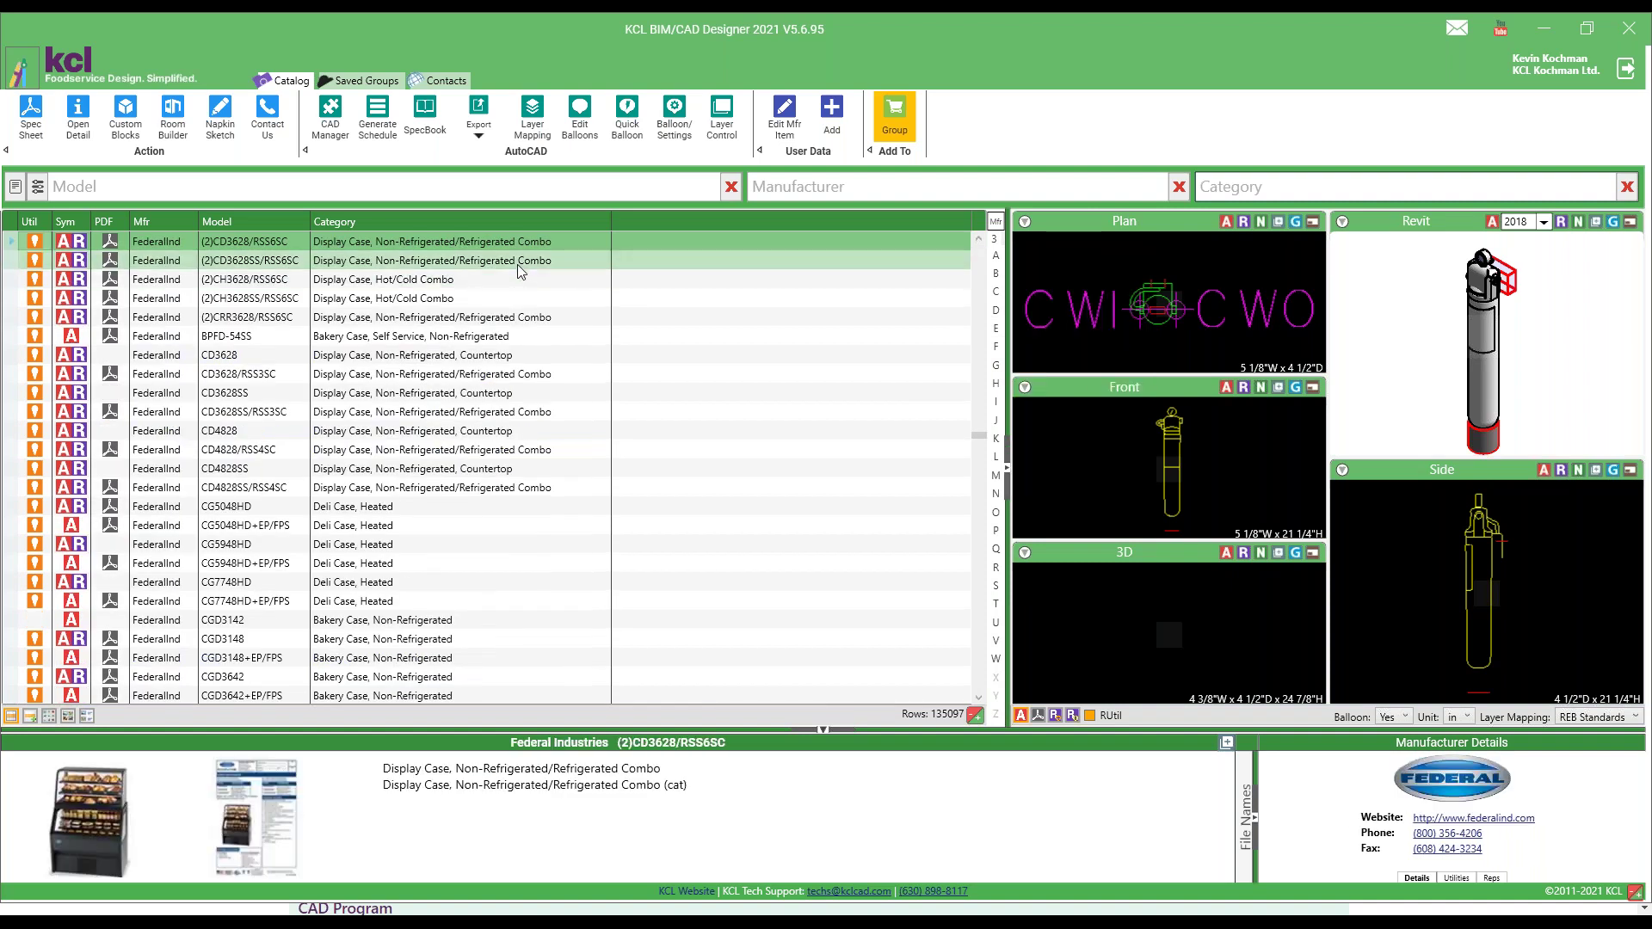
left_click(1227, 222)
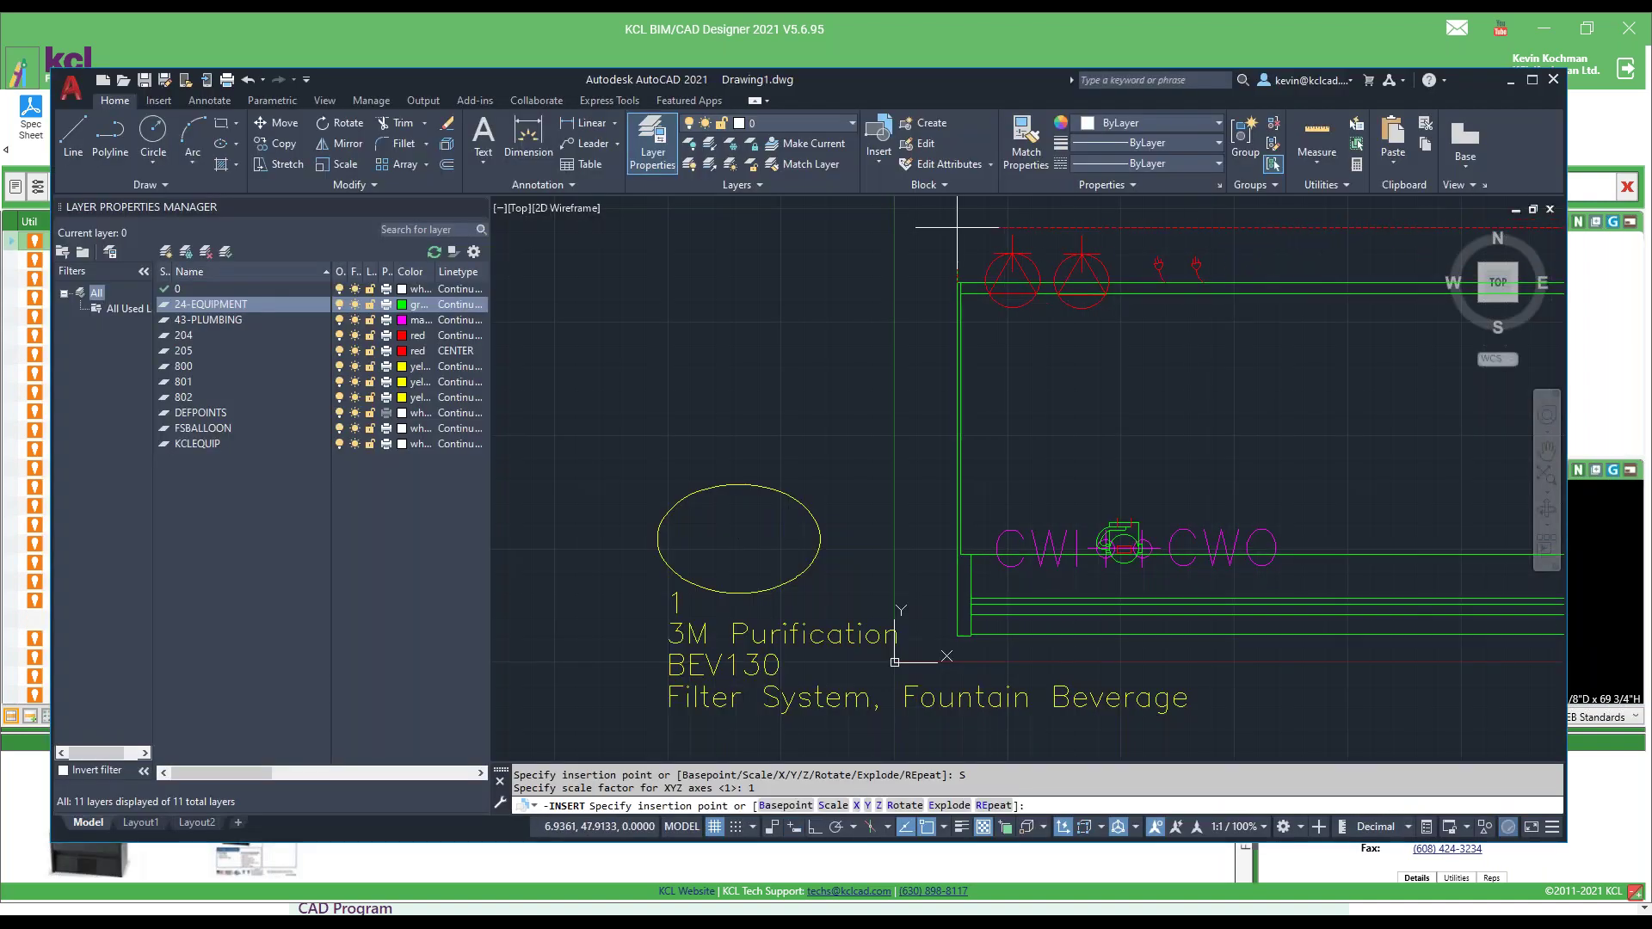
left_click(1305, 320)
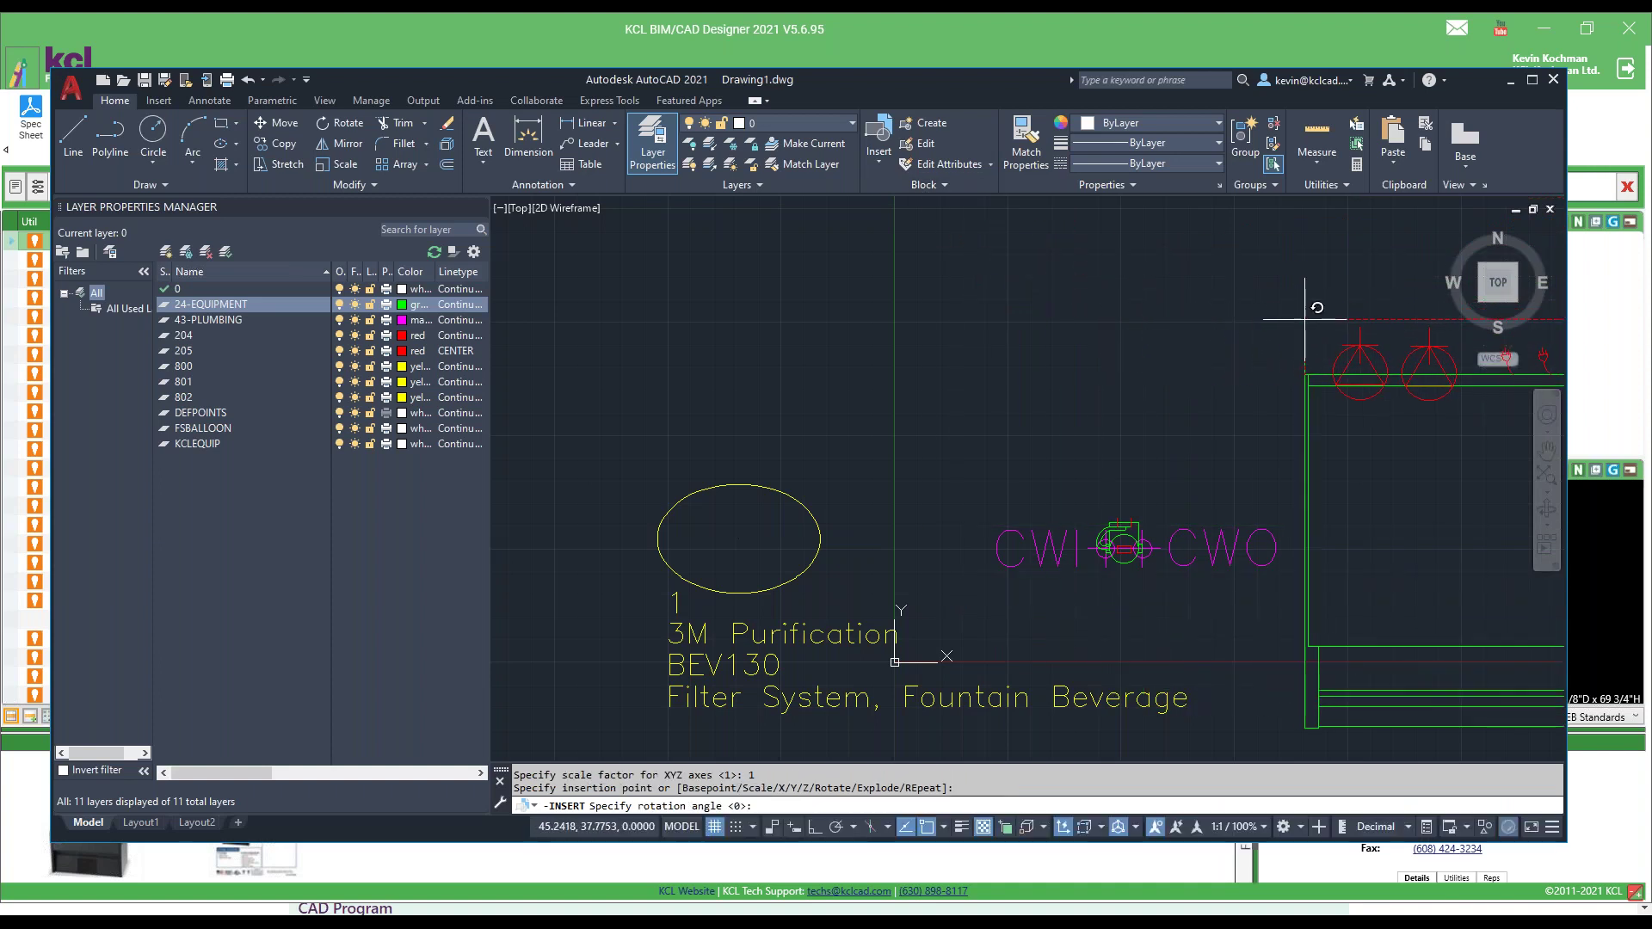
key("Return")
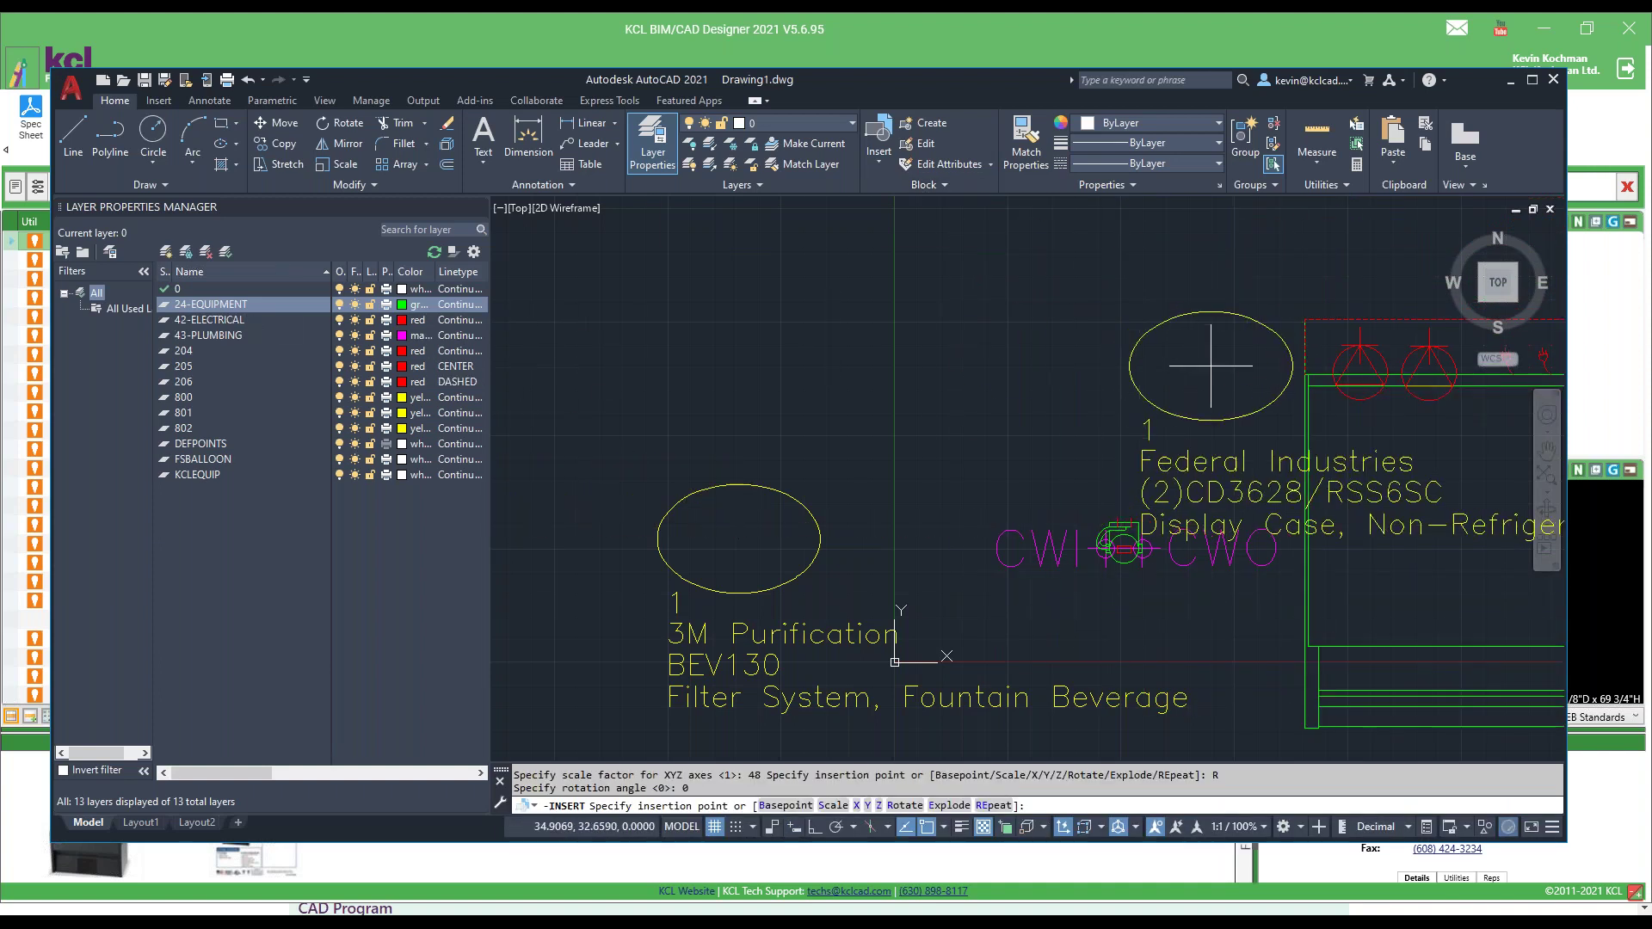
left_click(1020, 365)
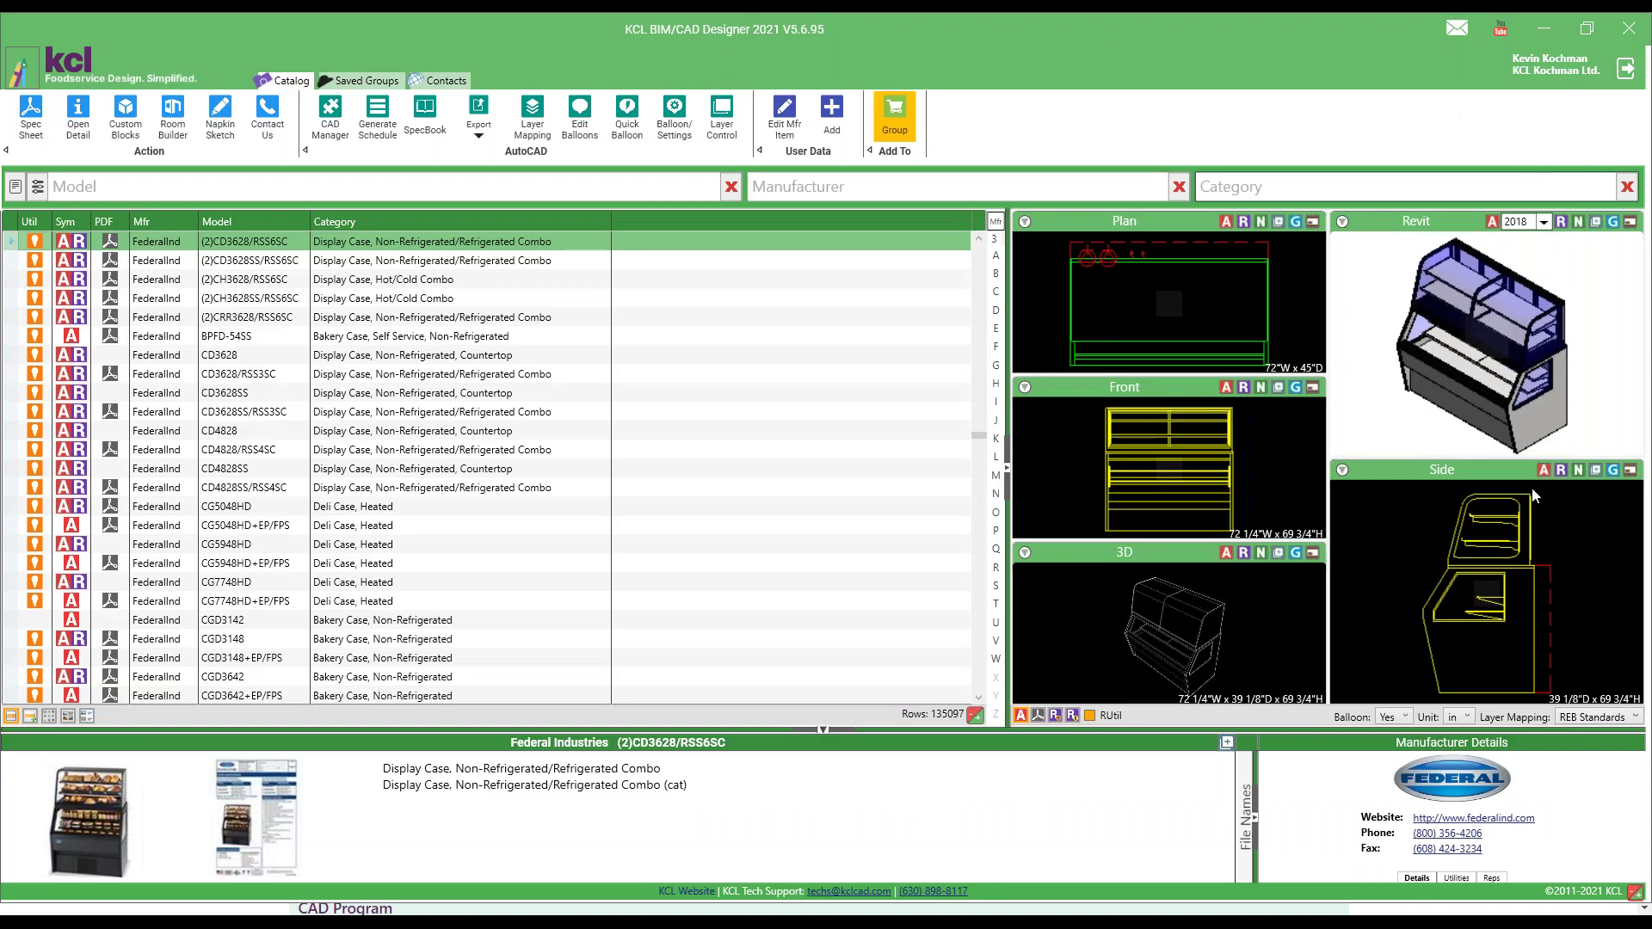
Step: Set KCL's layer mapping to None and insert a second (2)CD3628/RSS6SC plan in AutoCAD right of the first, with a balloon
left_click(1105, 38)
left_click(1618, 727)
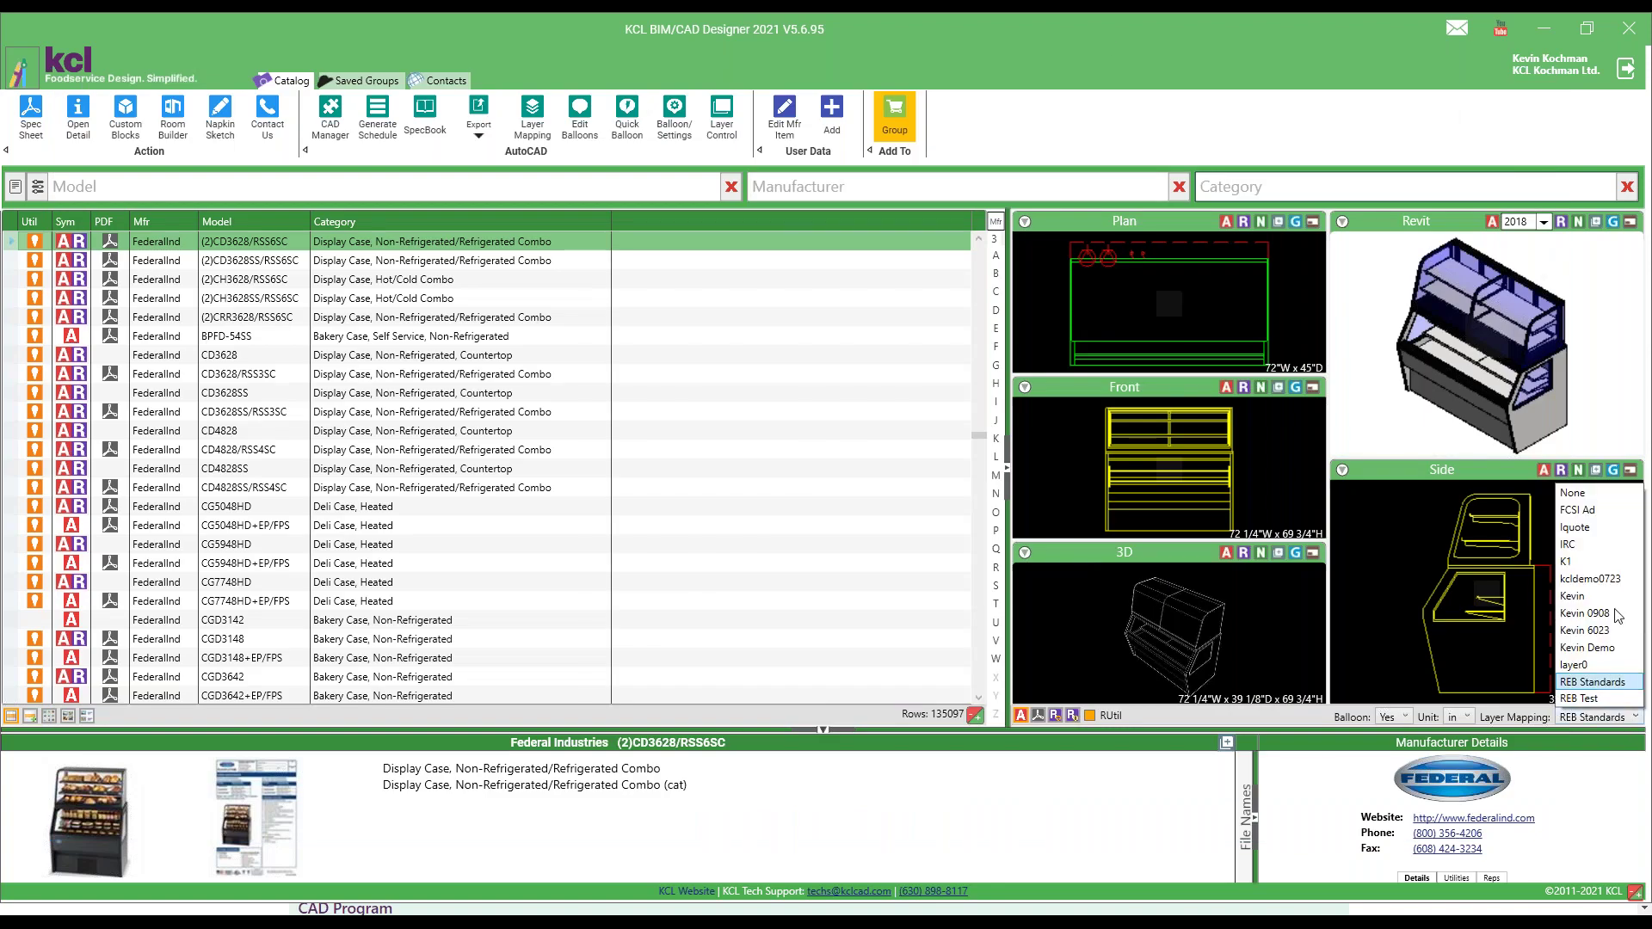
left_click(1606, 496)
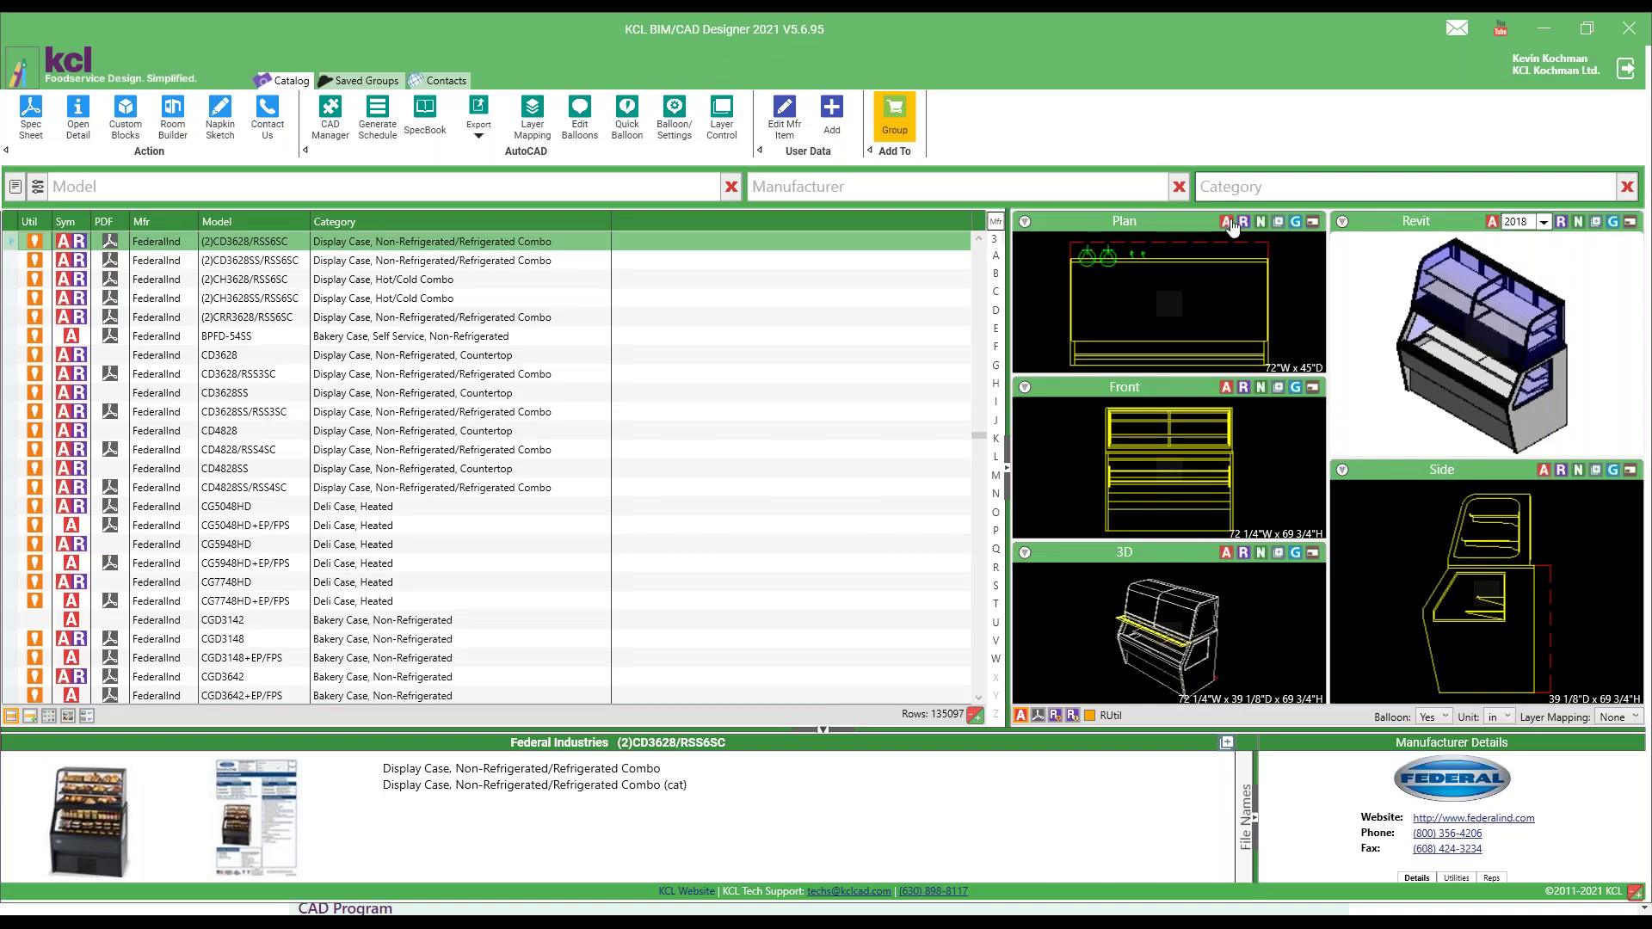
left_click(1226, 222)
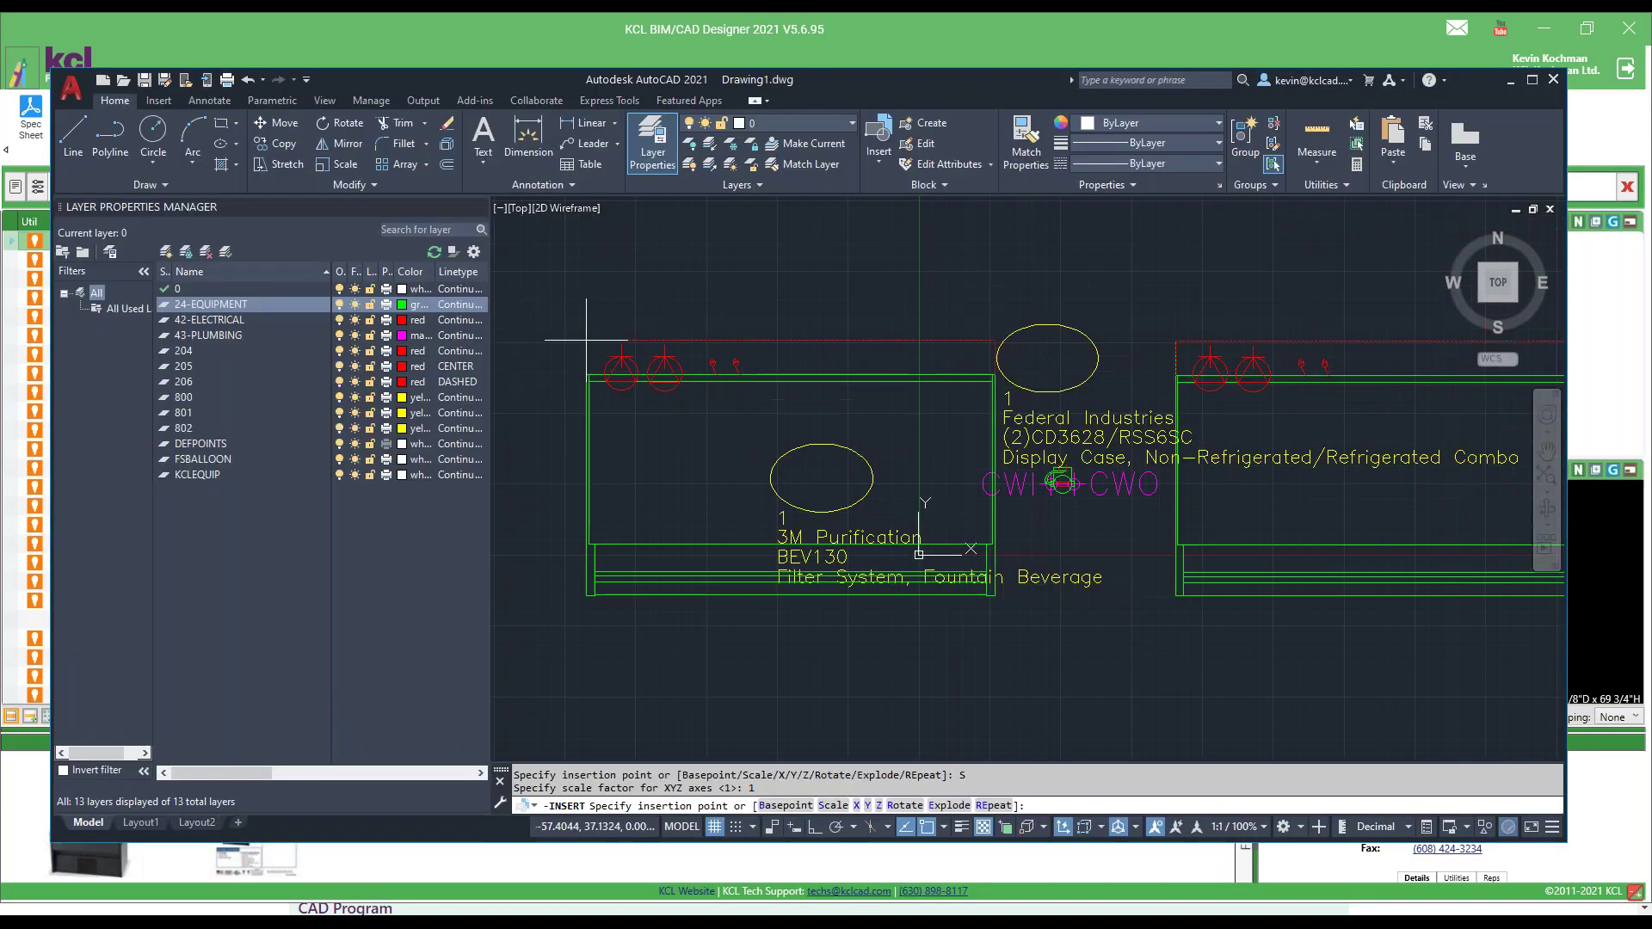
scroll(1119, 434, "up", 4)
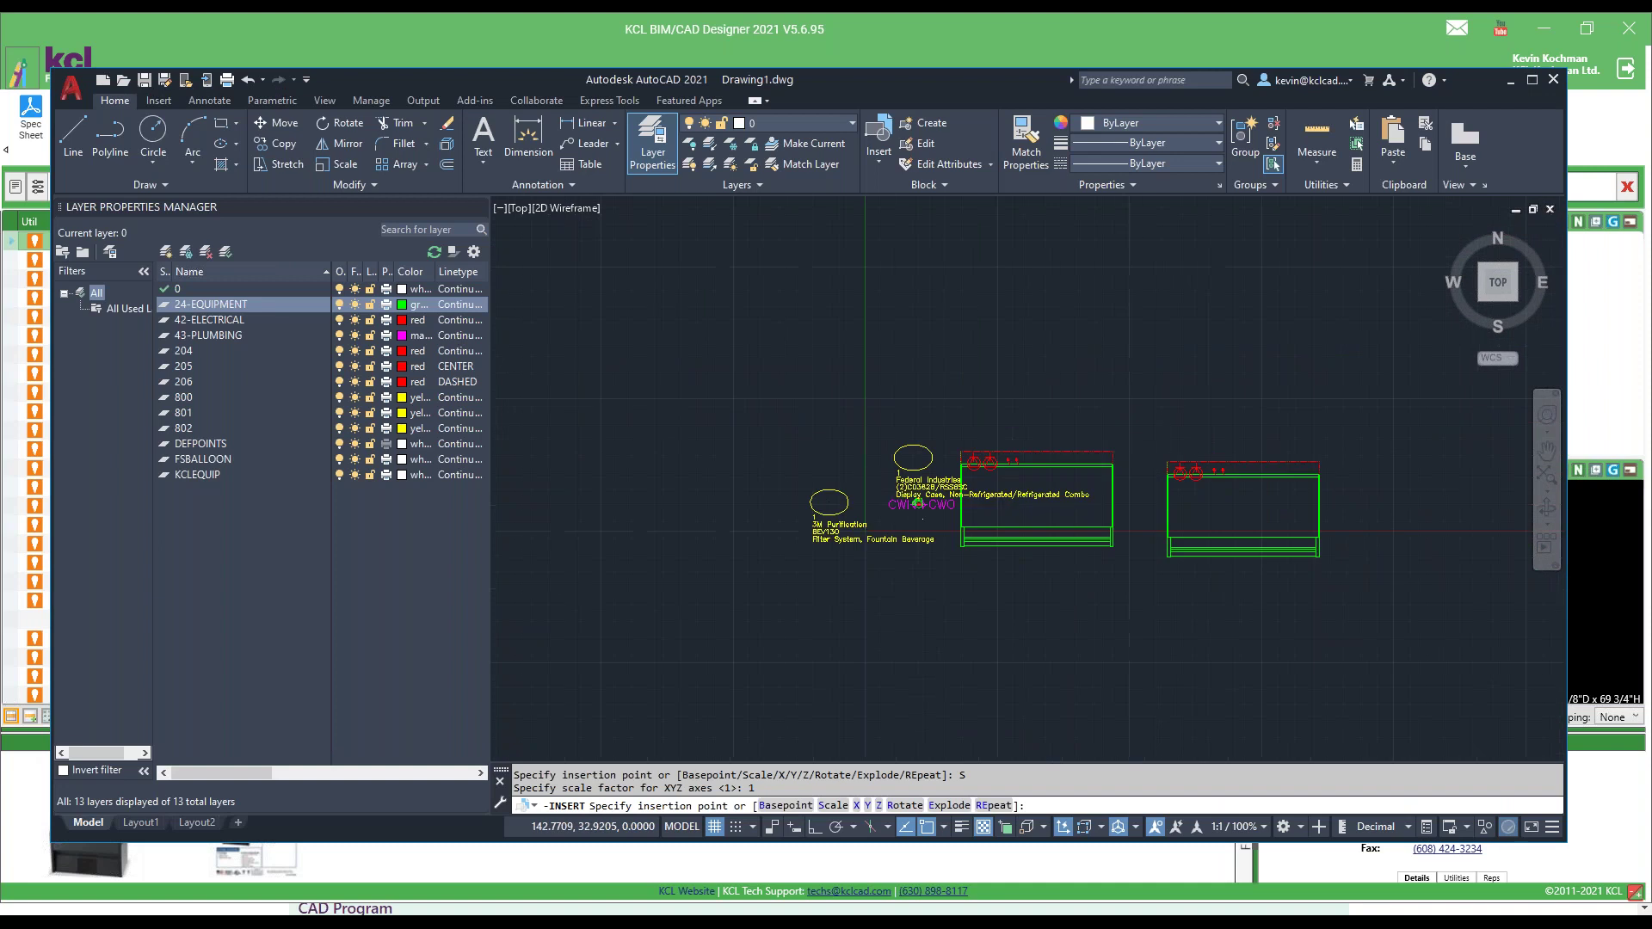
left_click(1118, 446)
key("Return")
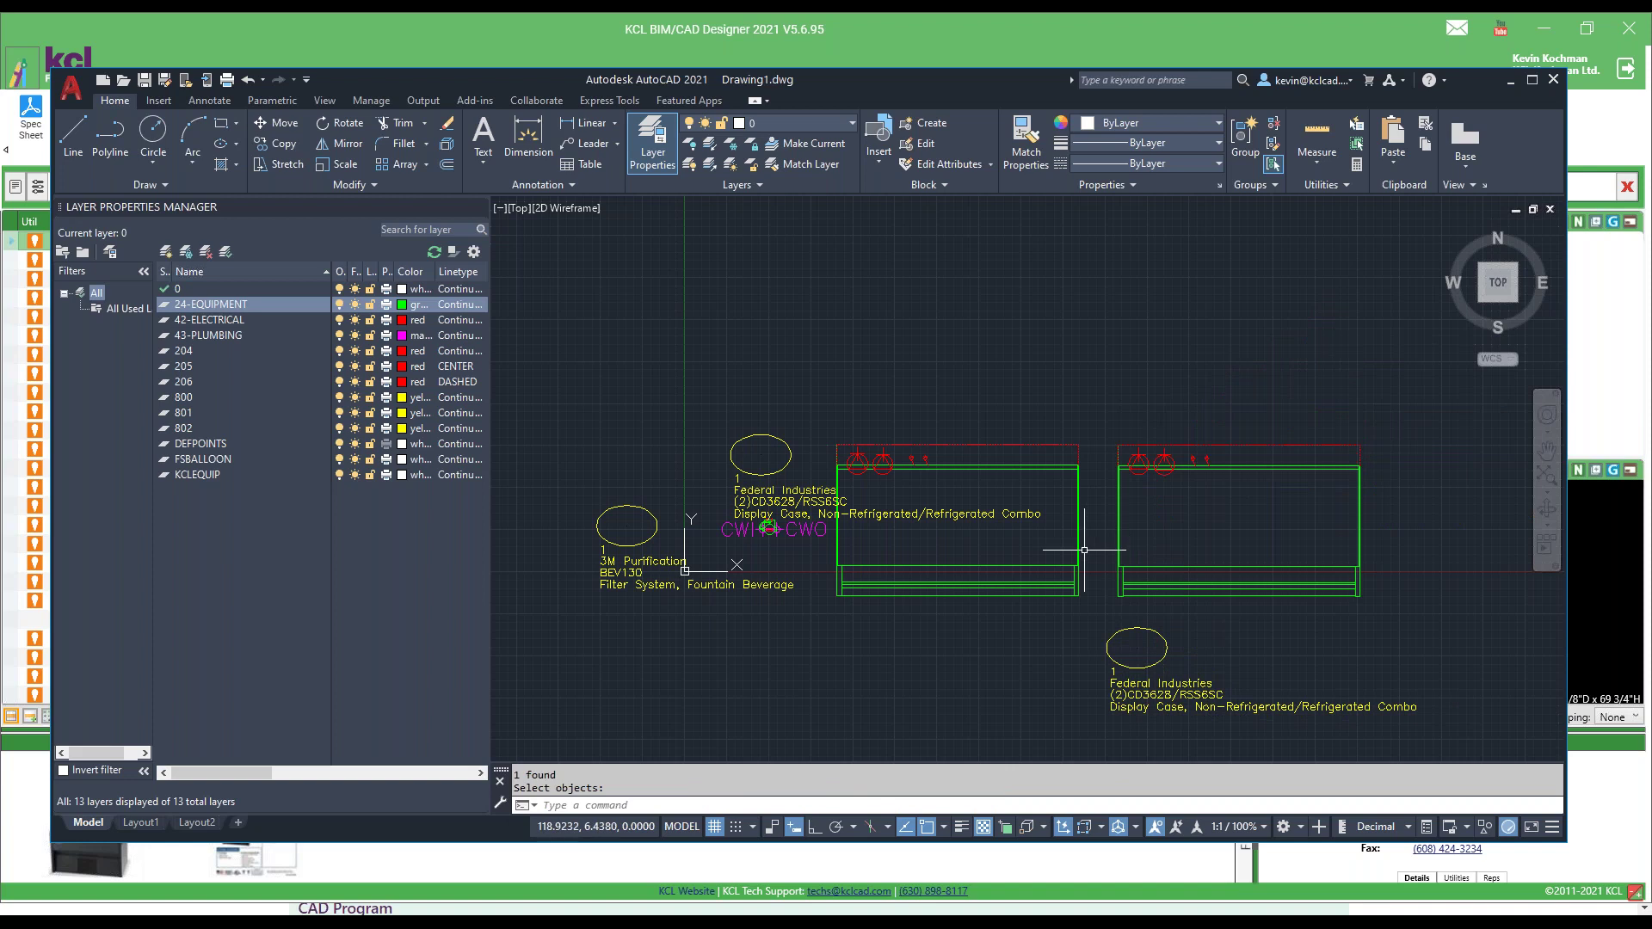
Step: List the properties of the first display case block and examine its block name in the text window
mouse_move(1132, 566)
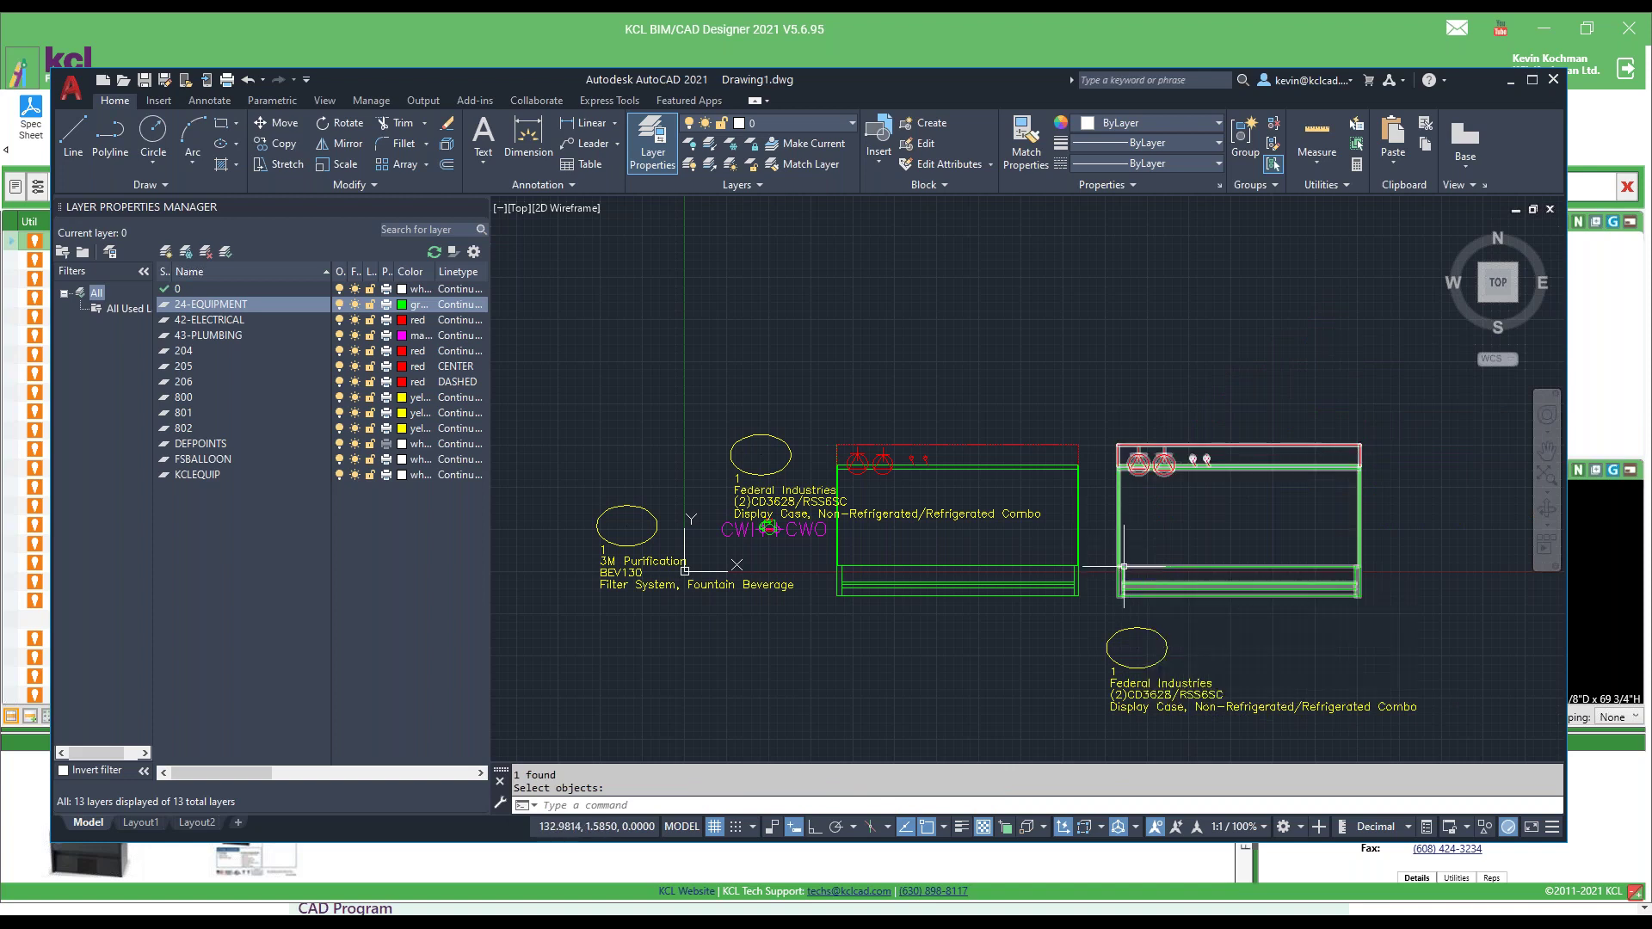
key("Return")
left_click(981, 585)
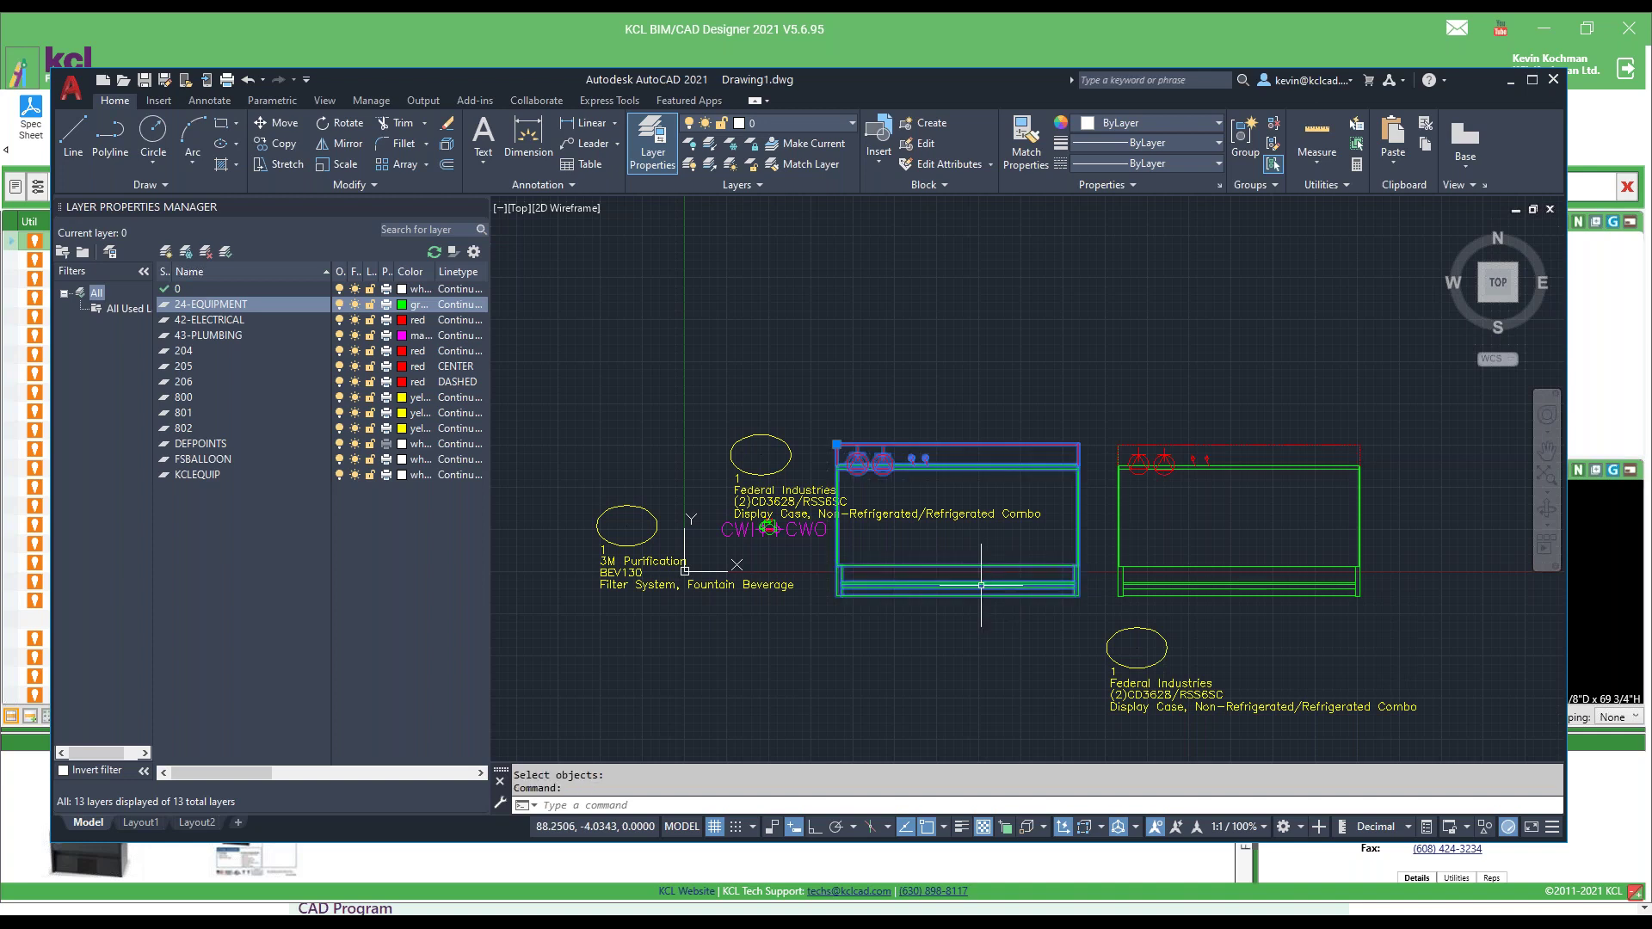
type("list")
key("Return")
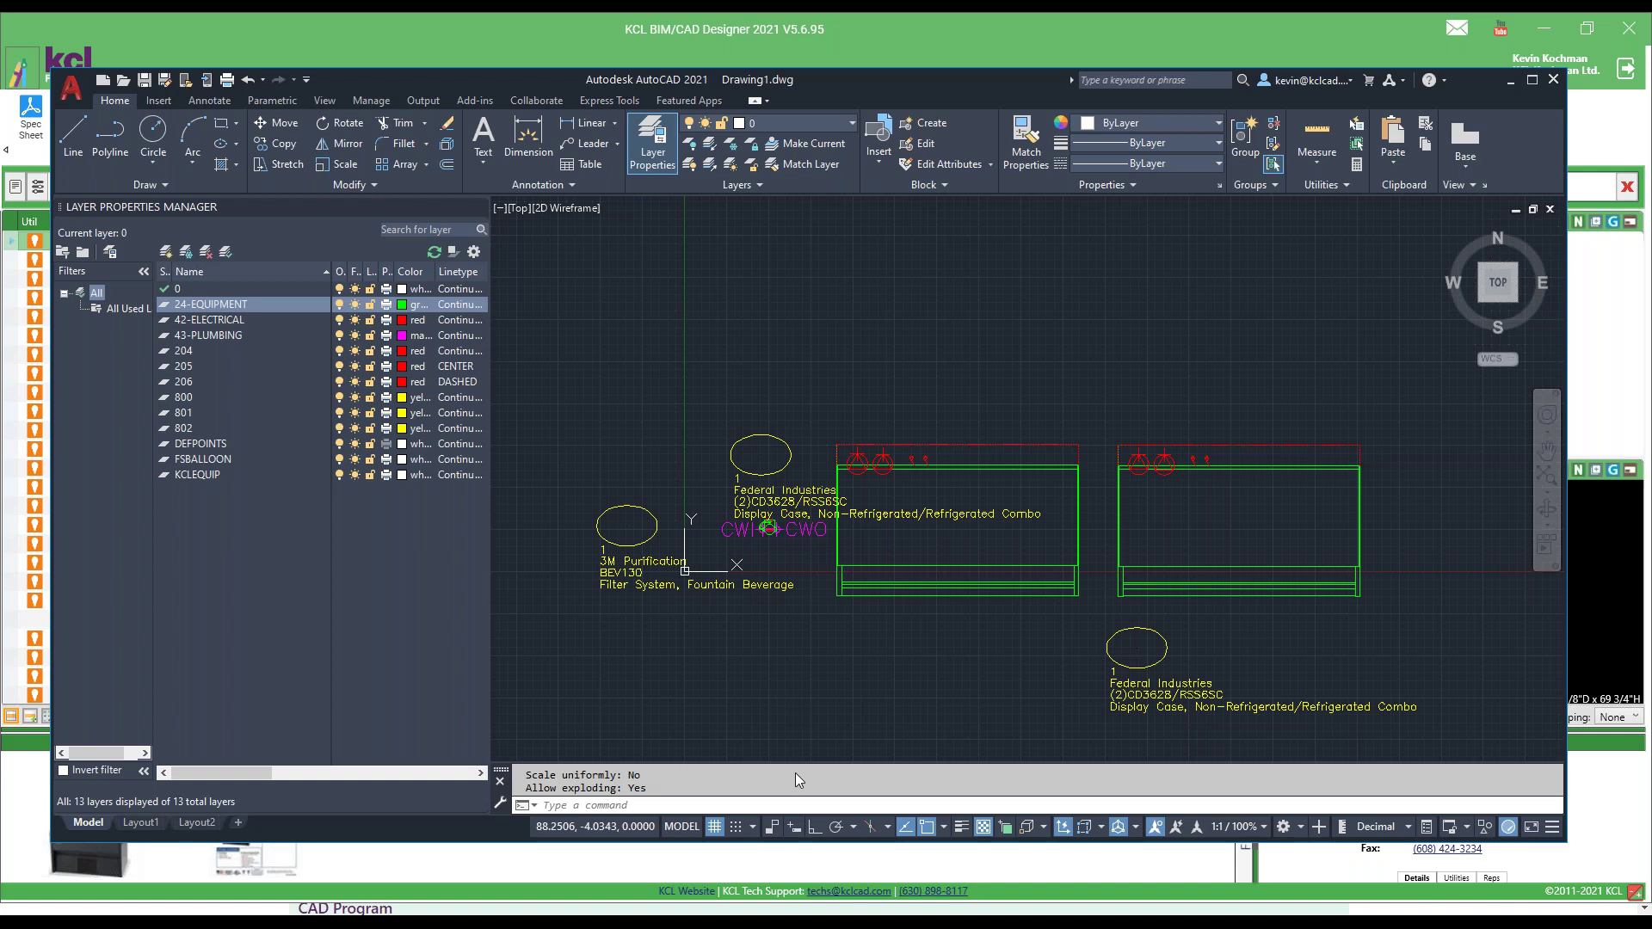
key("F2")
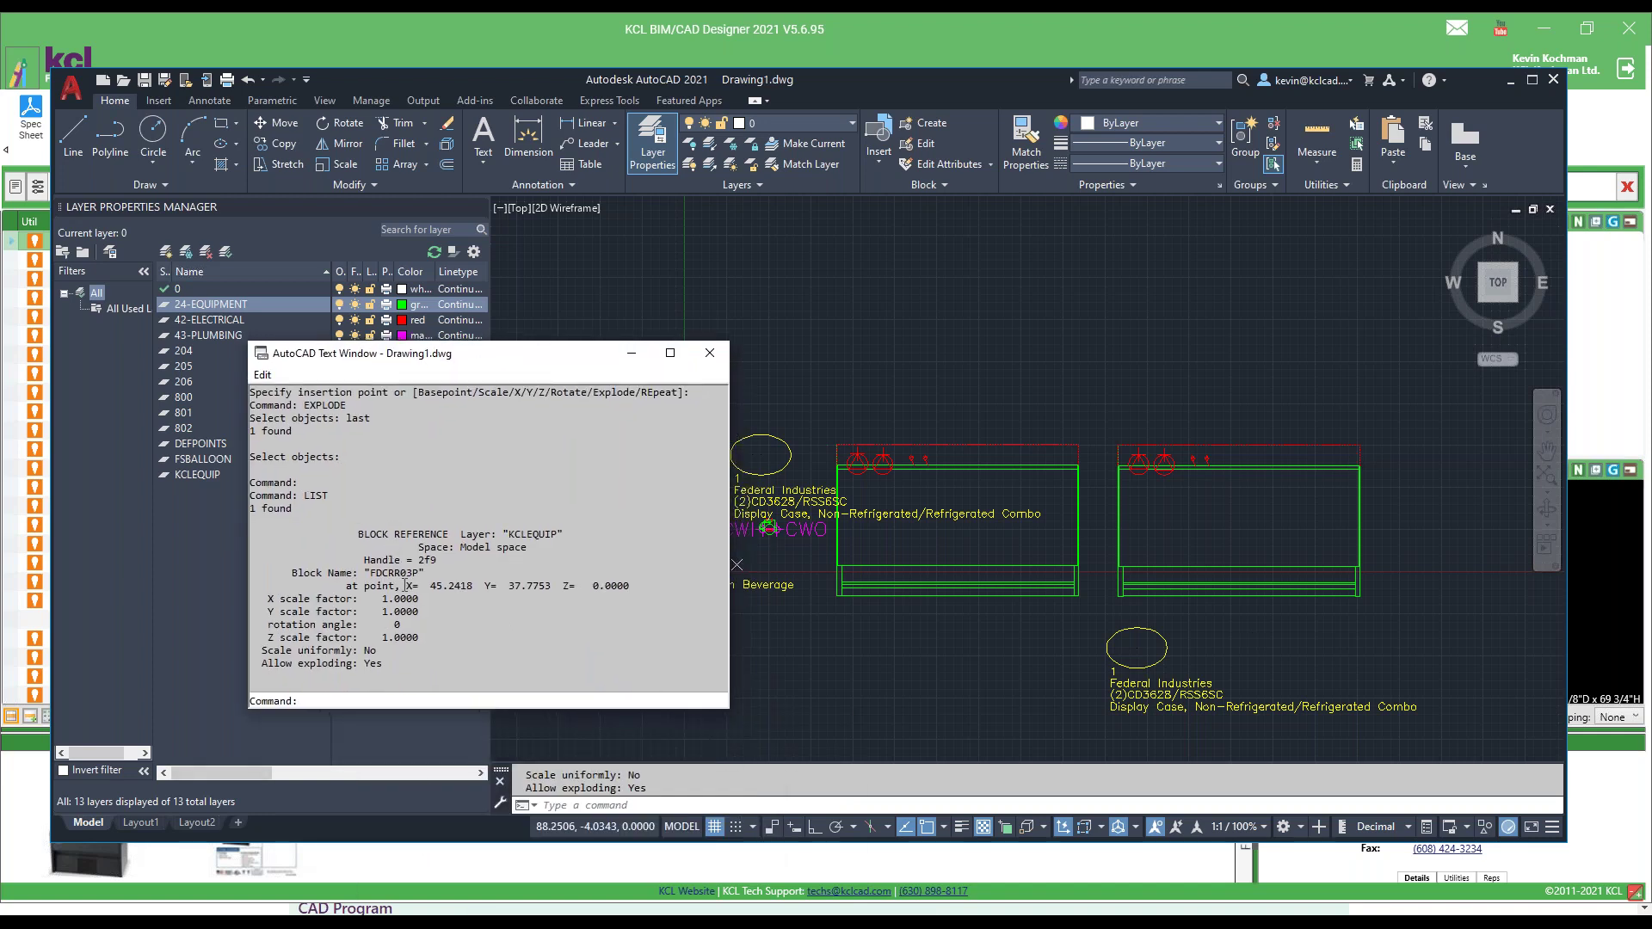
left_click(709, 353)
Step: Rename the display case block FDCRR03P to zzz
type("rename")
key("Return")
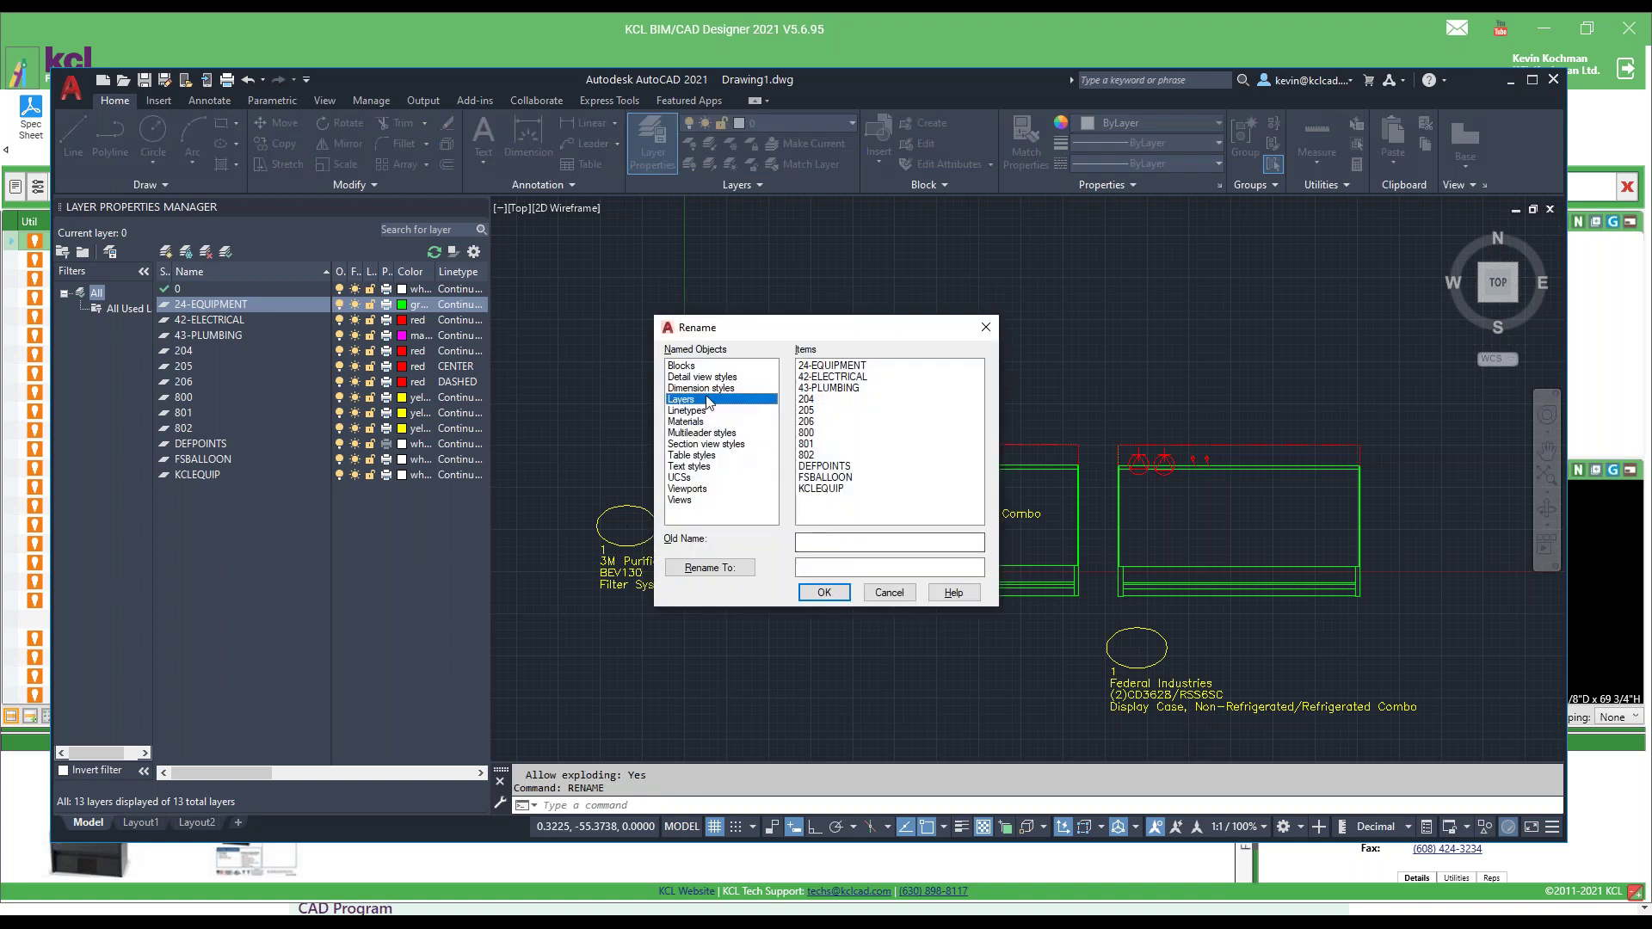
left_click(684, 366)
left_click(822, 421)
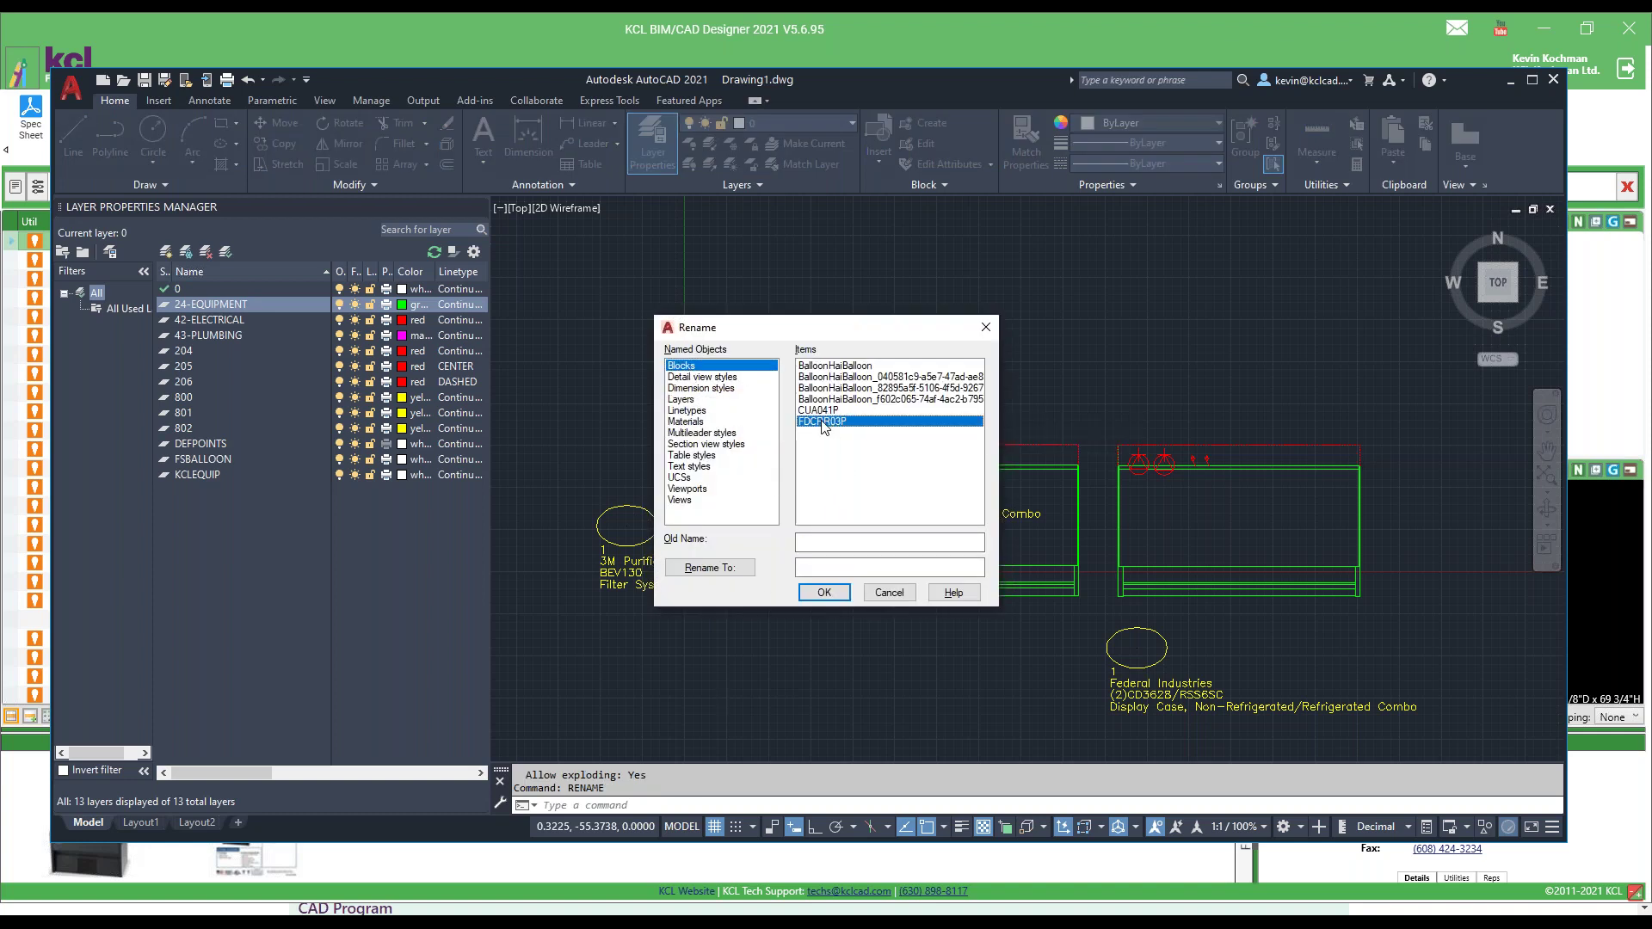
left_click(840, 565)
type("zzz")
key("Return")
key("Return")
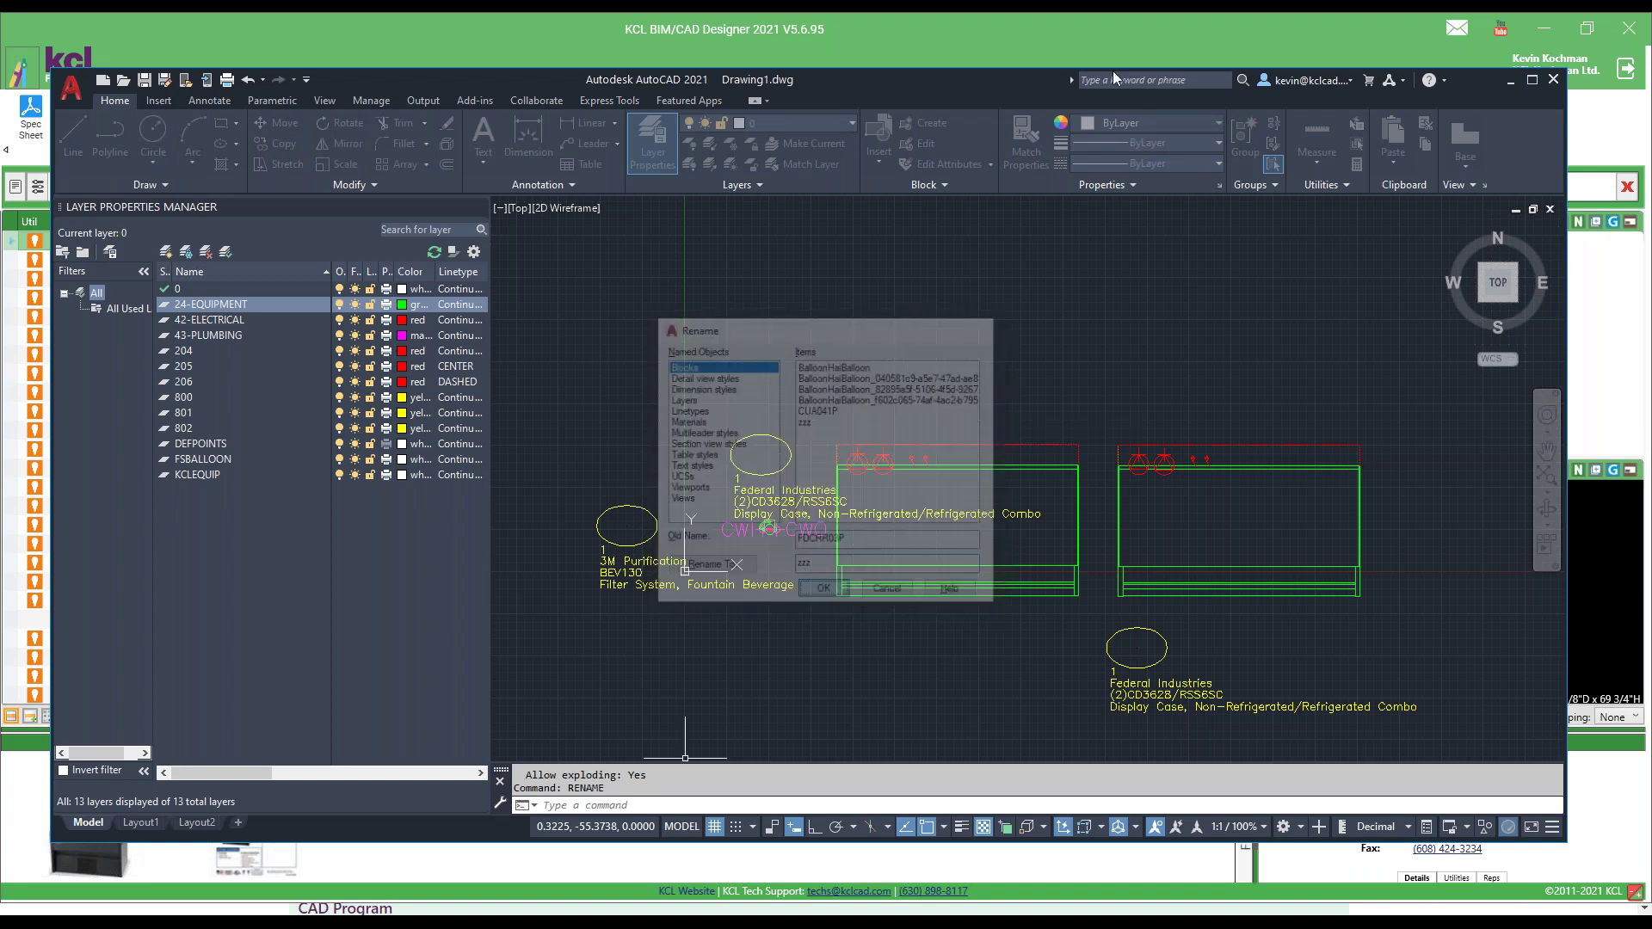
Step: Load a third (2)CD3628/RSS6SC plan symbol from KCL into AutoCAD above the other two at default rotation, with its balloon on the right
left_click(1106, 36)
left_click(1226, 223)
left_click(927, 256)
key("Return")
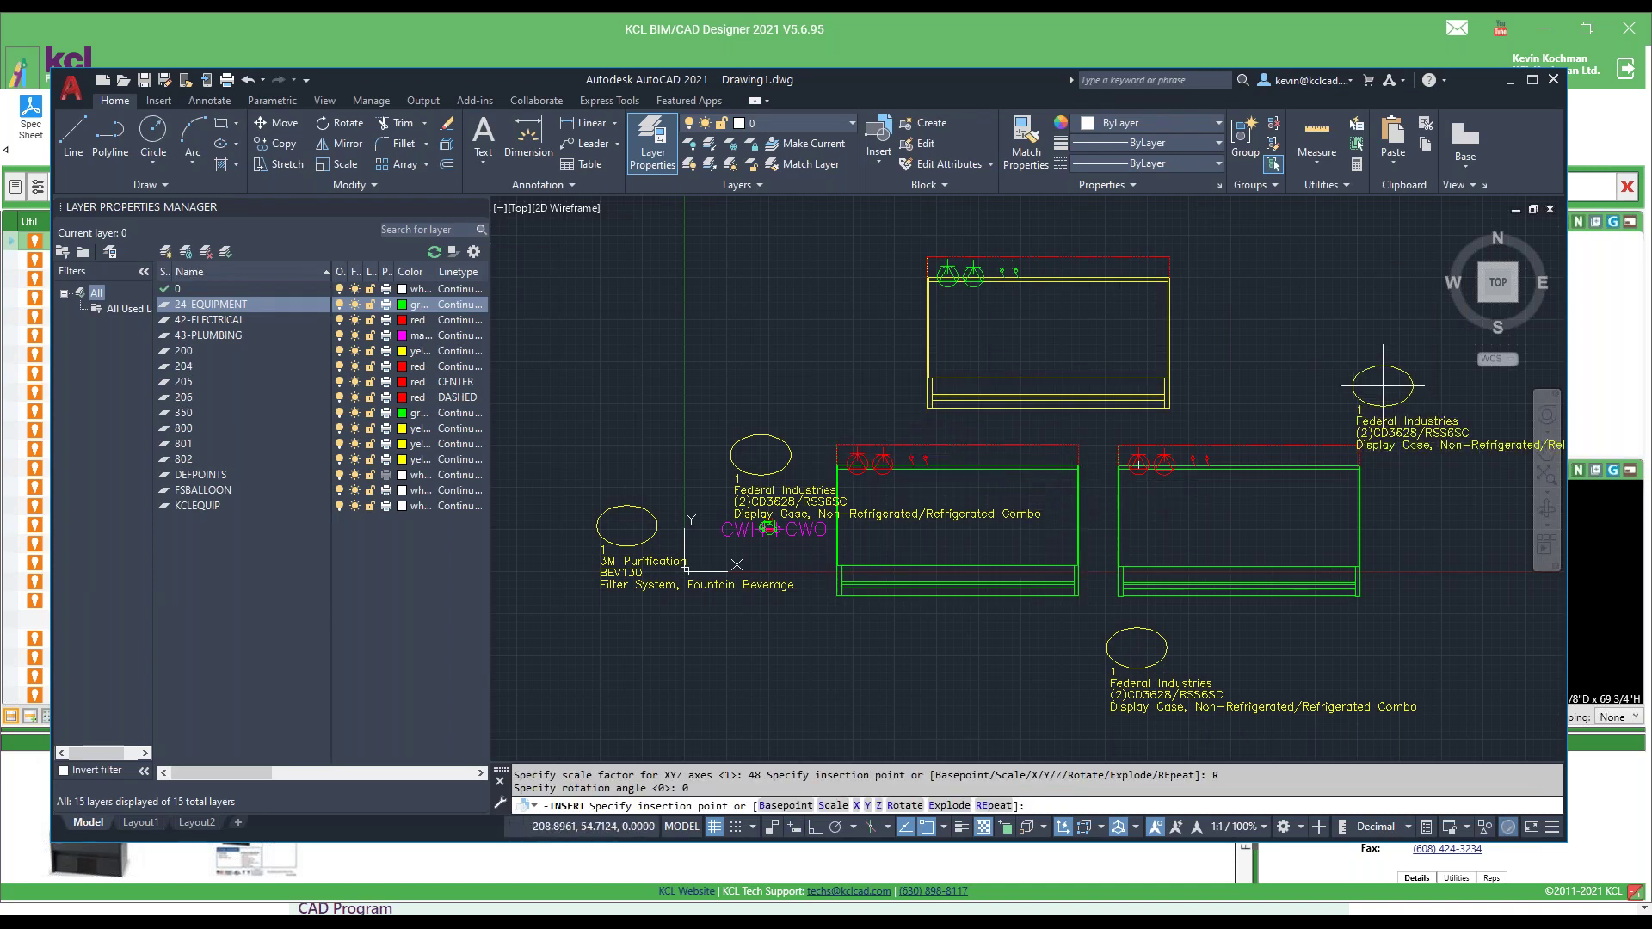
left_click(1280, 326)
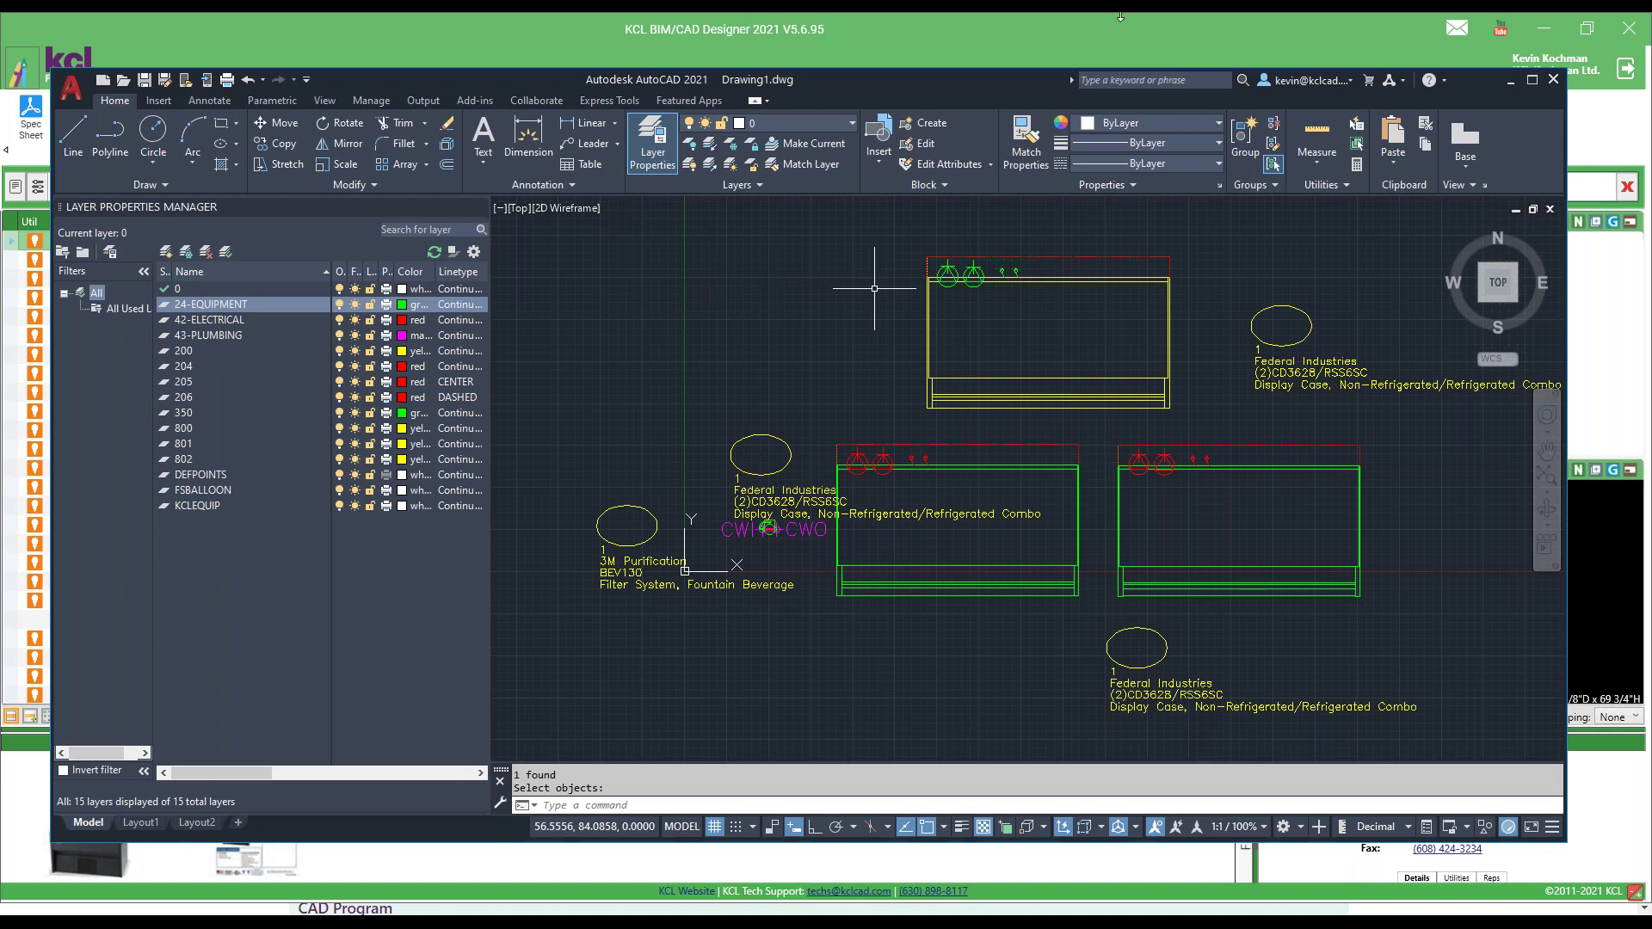
Step: Examine the list of available layer mappings in KCL BIM/CAD Designer and return to the AutoCAD drawing
left_click(1345, 33)
left_click(1620, 717)
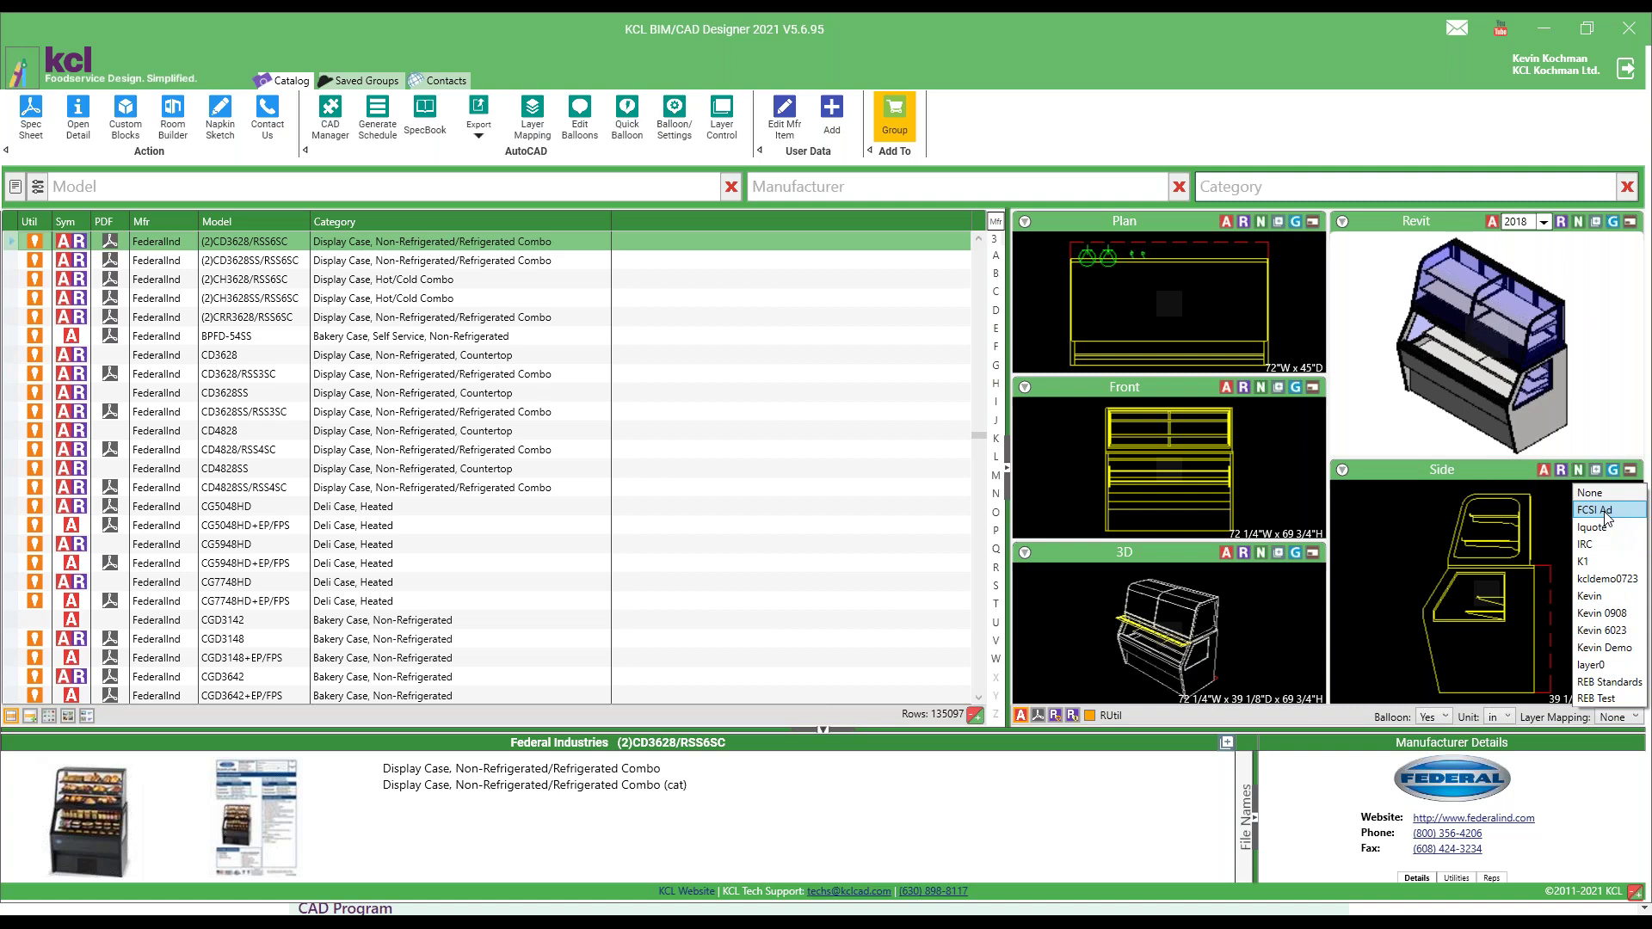
left_click(1043, 431)
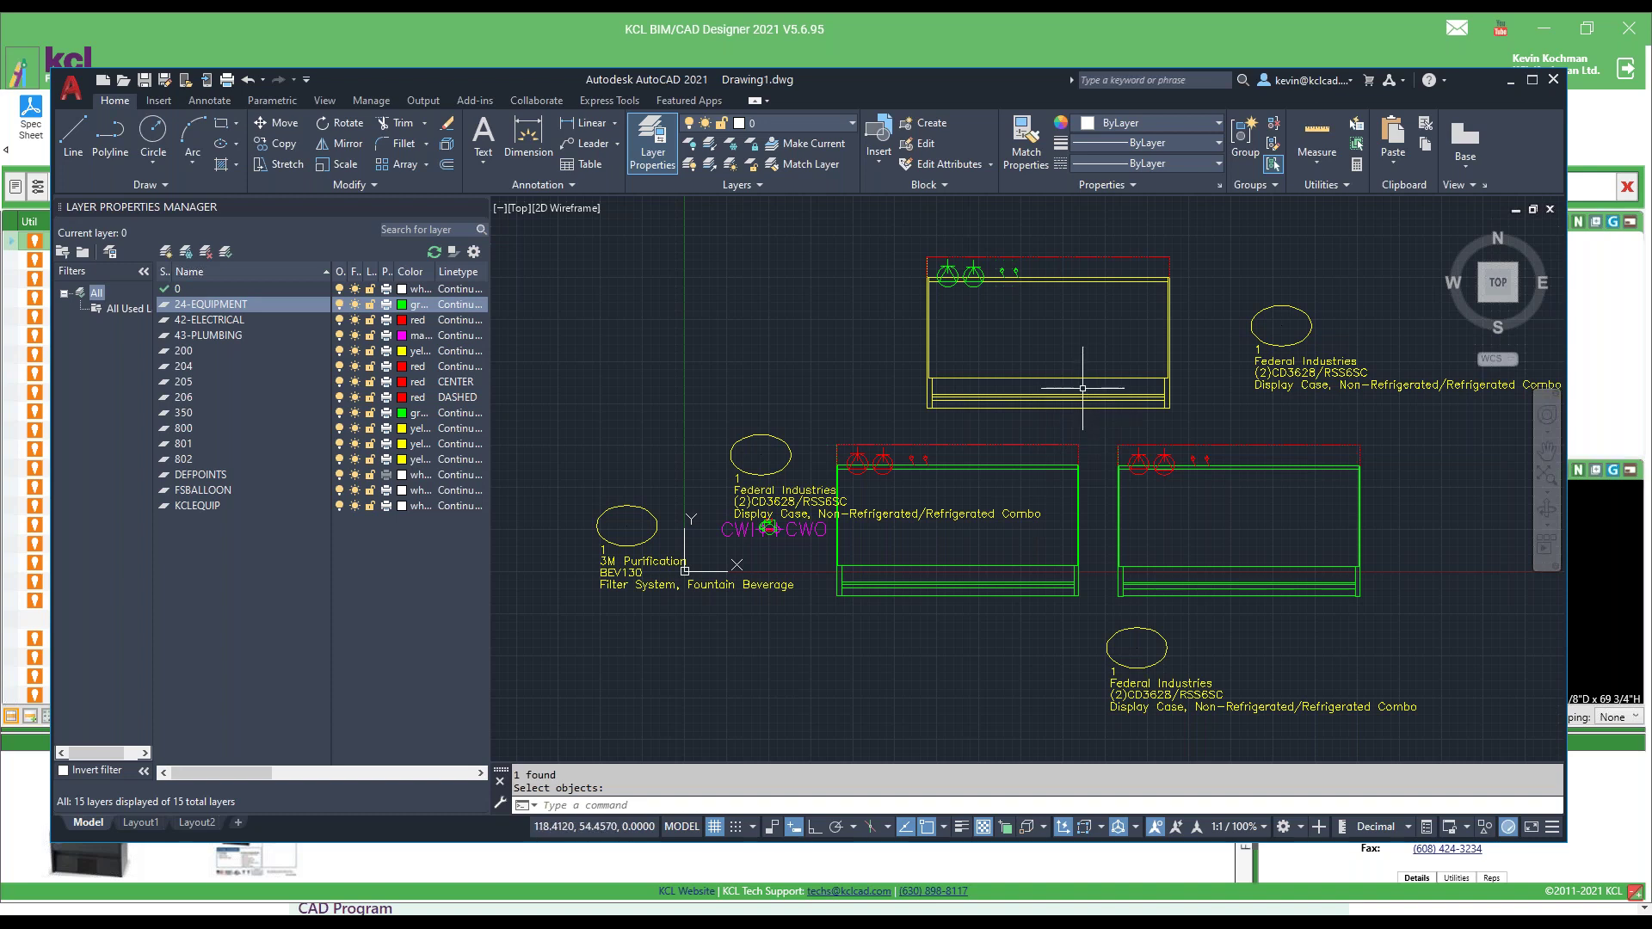
Step: Set up a centered plot of the drawing with the monochrome.ctb plot style table and the HP OfficeJet Pro 8020 series printer
left_click(625, 805)
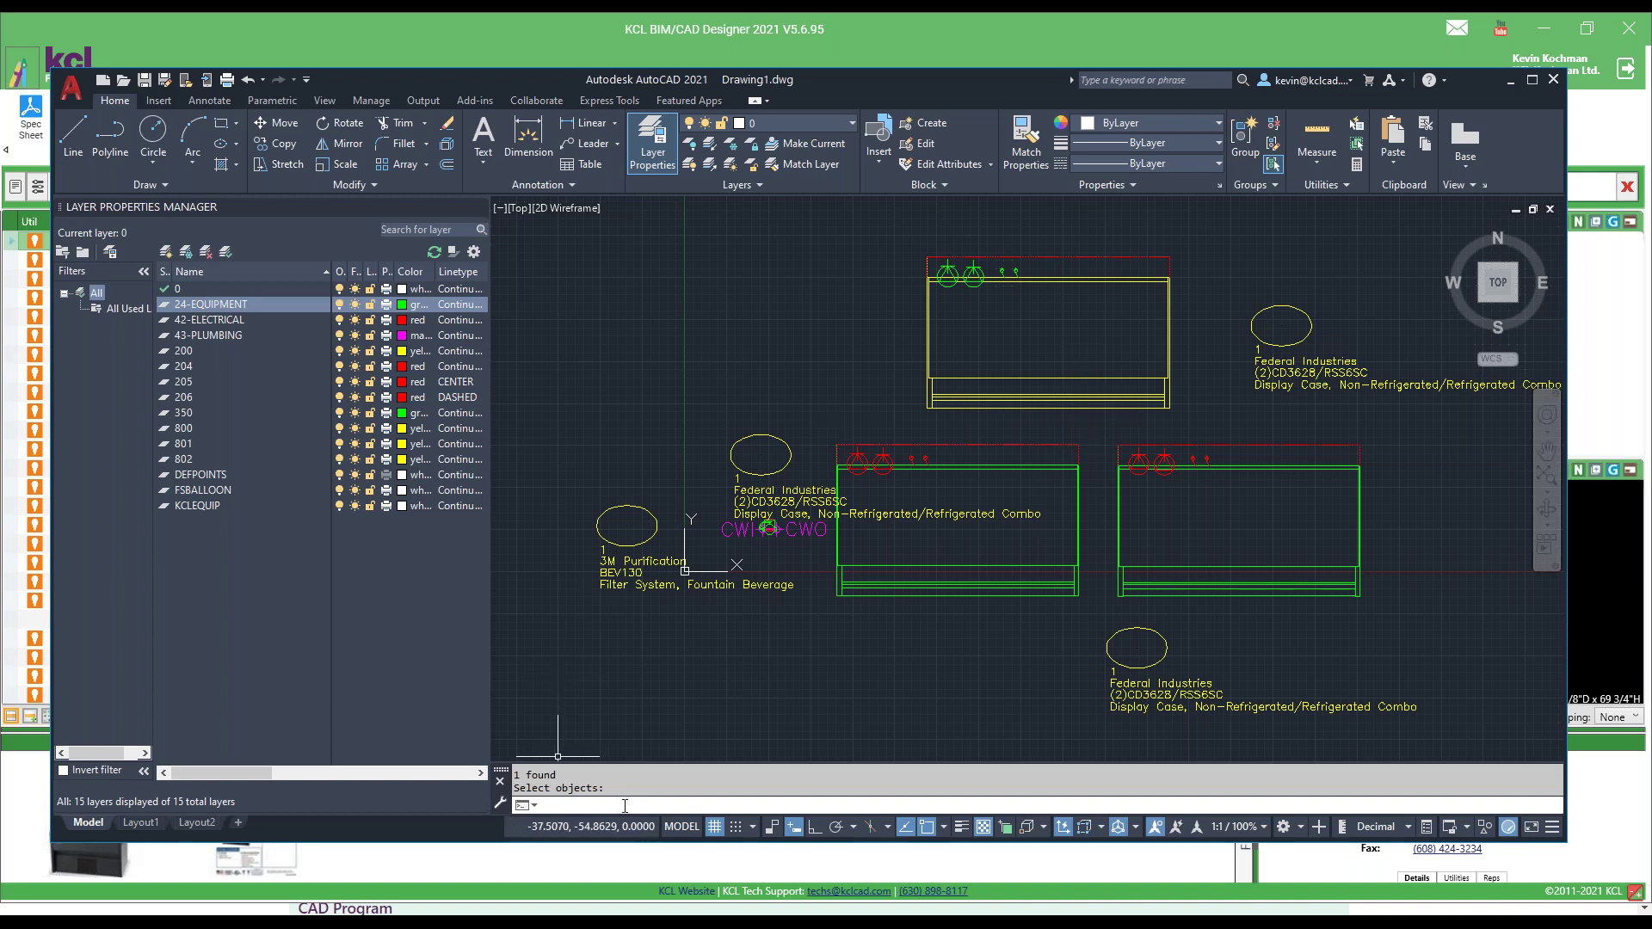
type("plot")
key("Return")
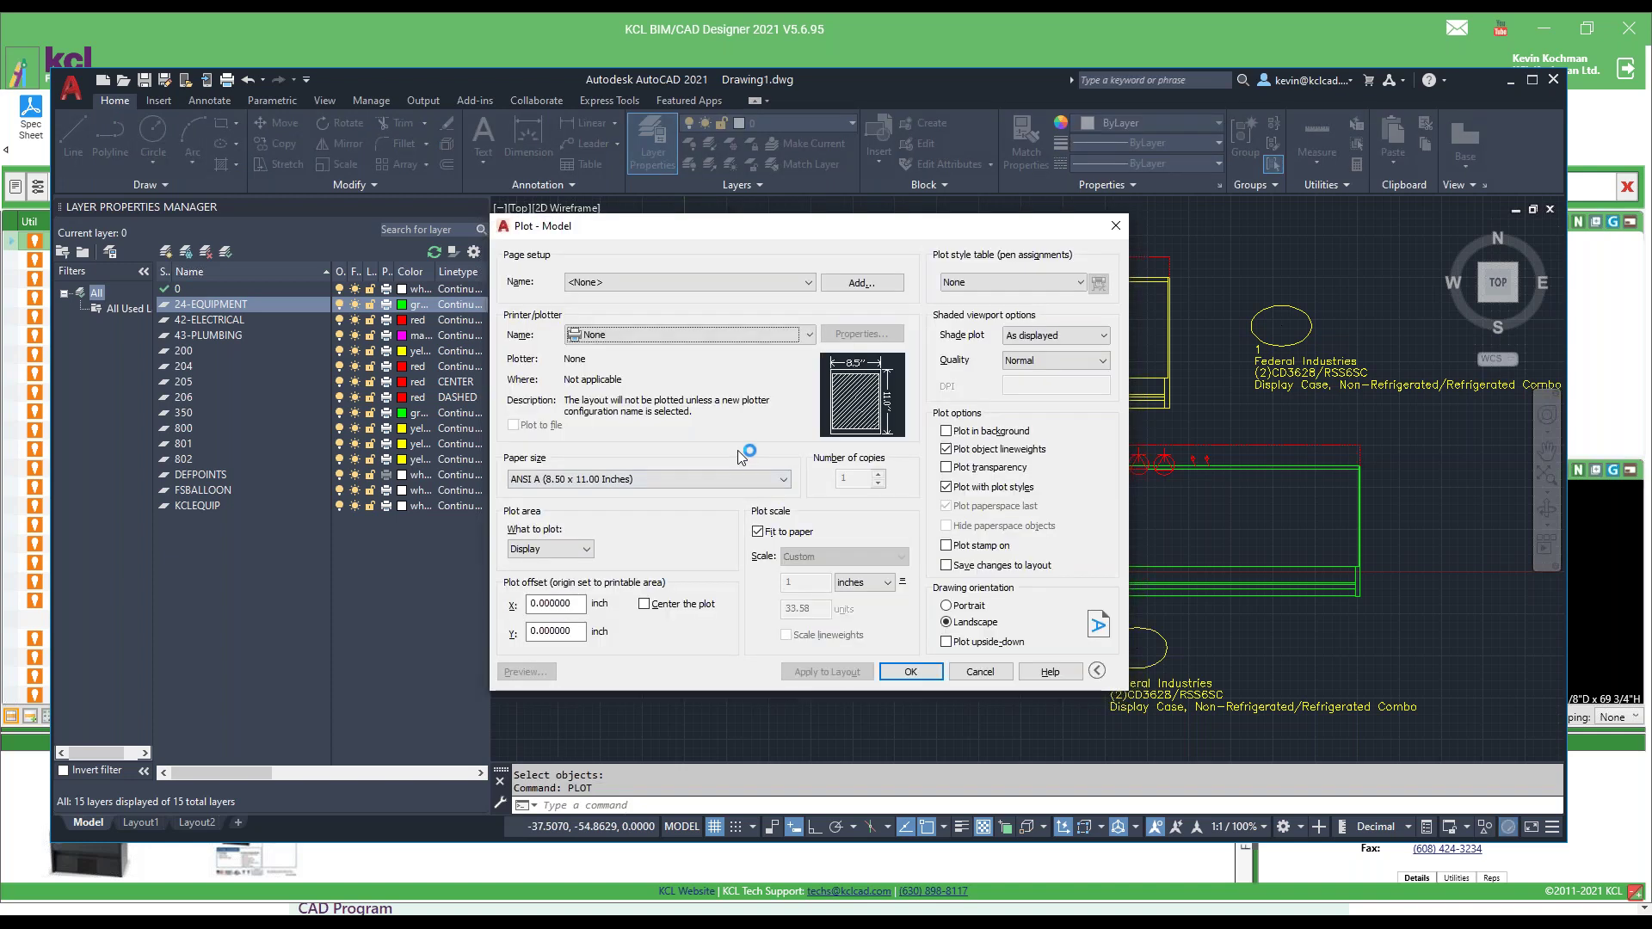
left_click(1079, 282)
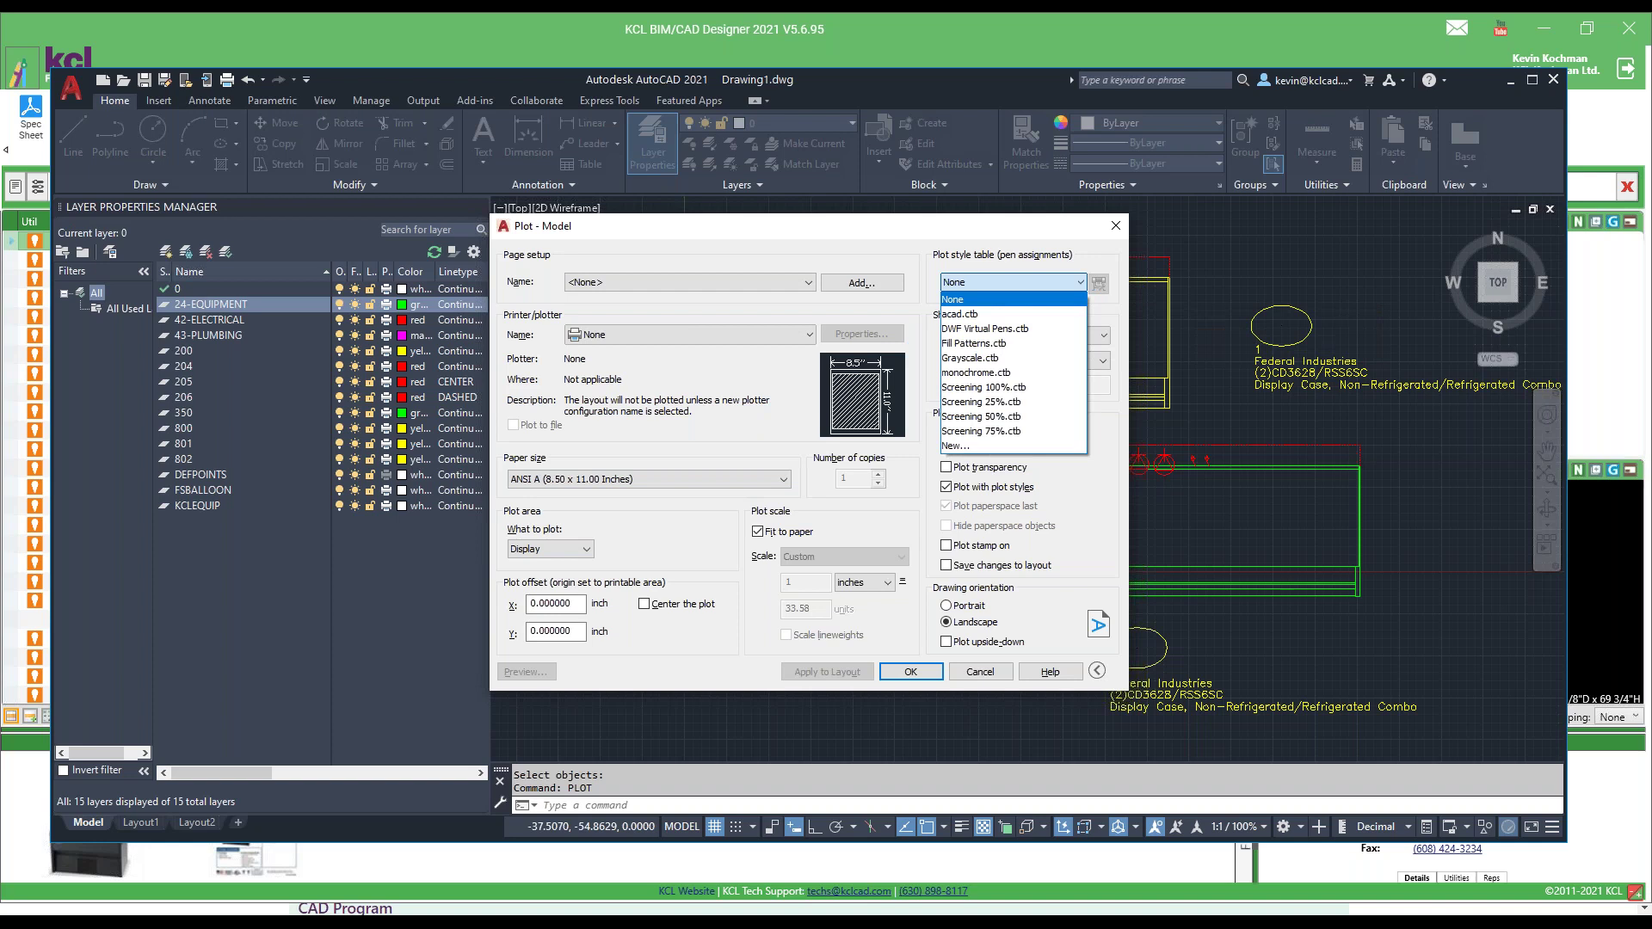
left_click(1002, 372)
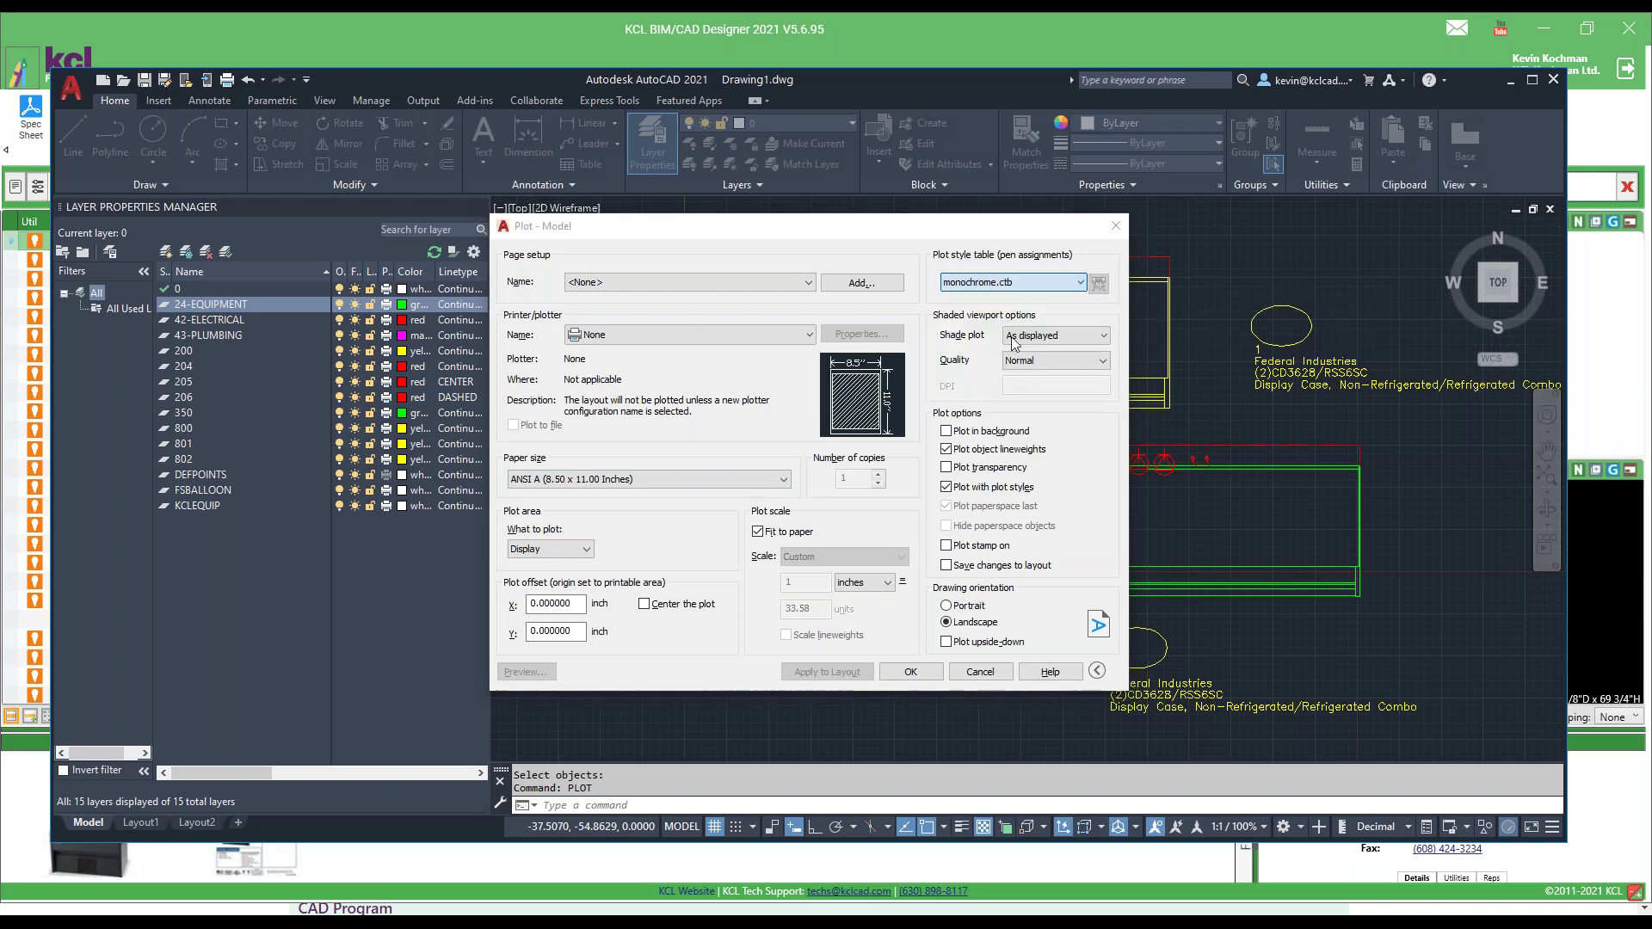
left_click(820, 500)
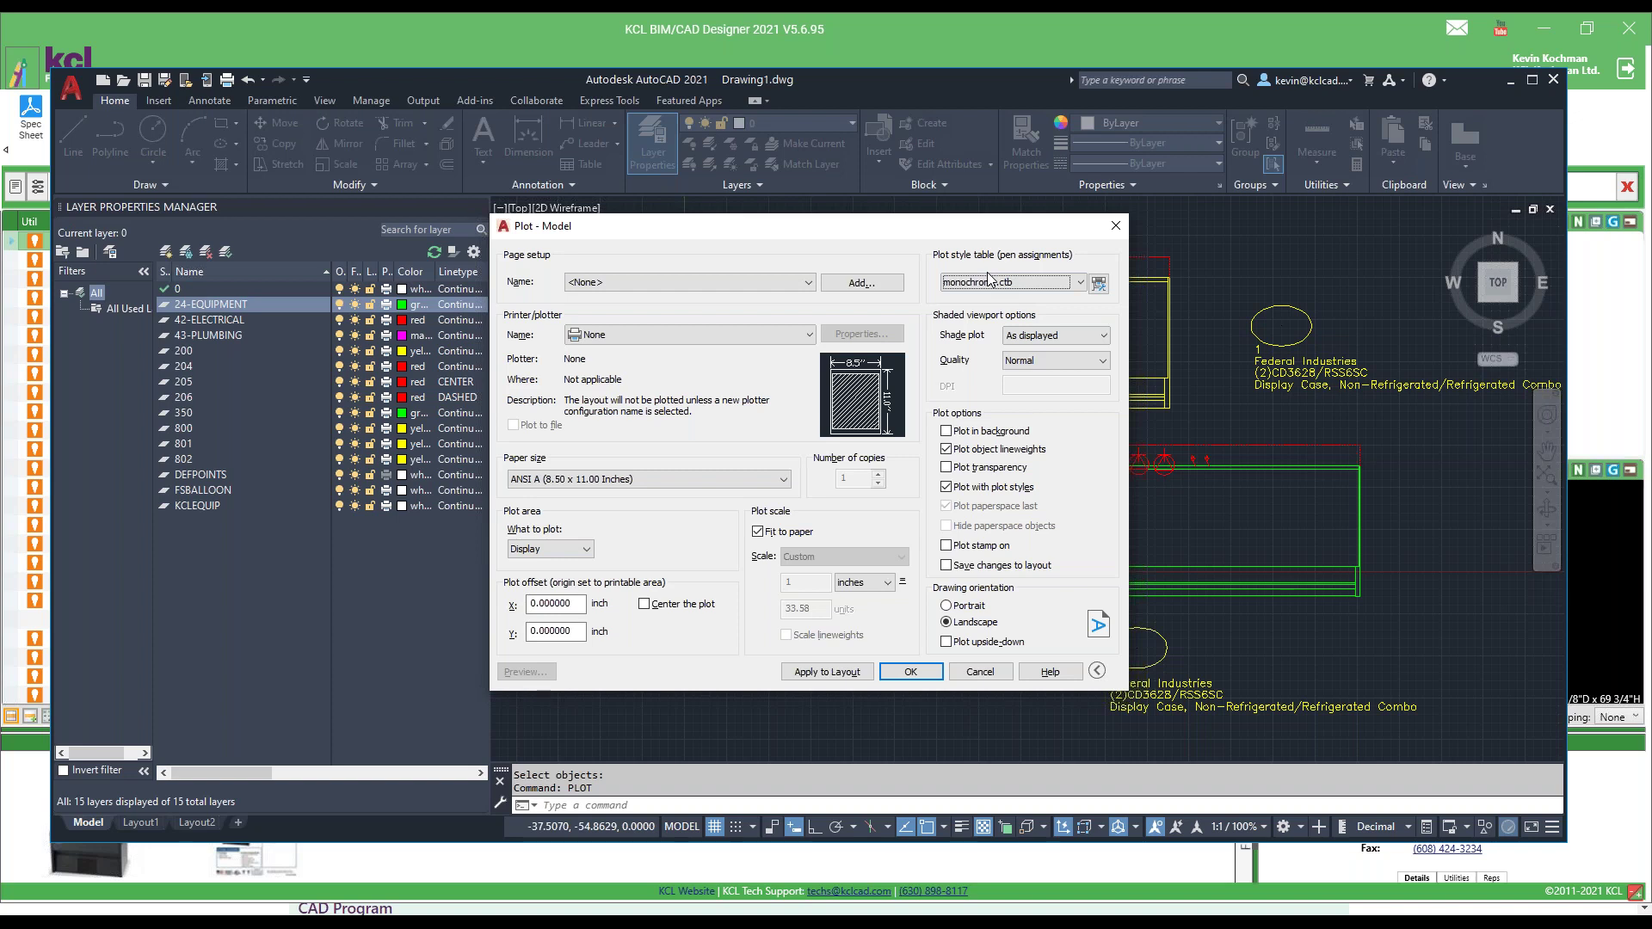
left_click(644, 604)
left_click(606, 336)
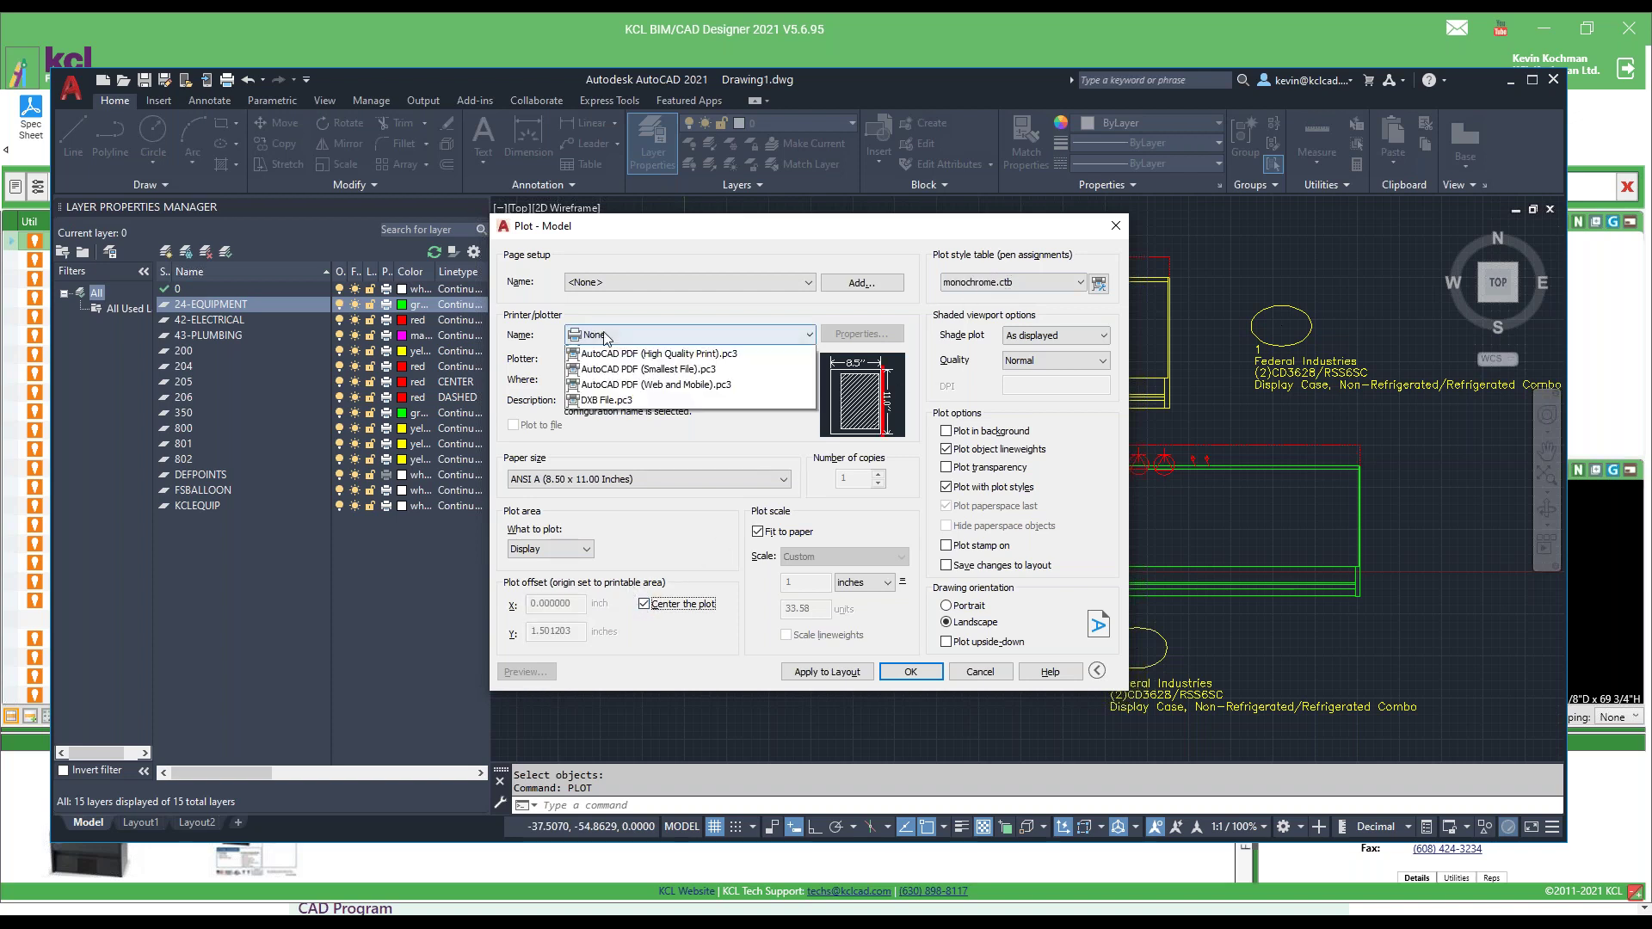
left_click(619, 446)
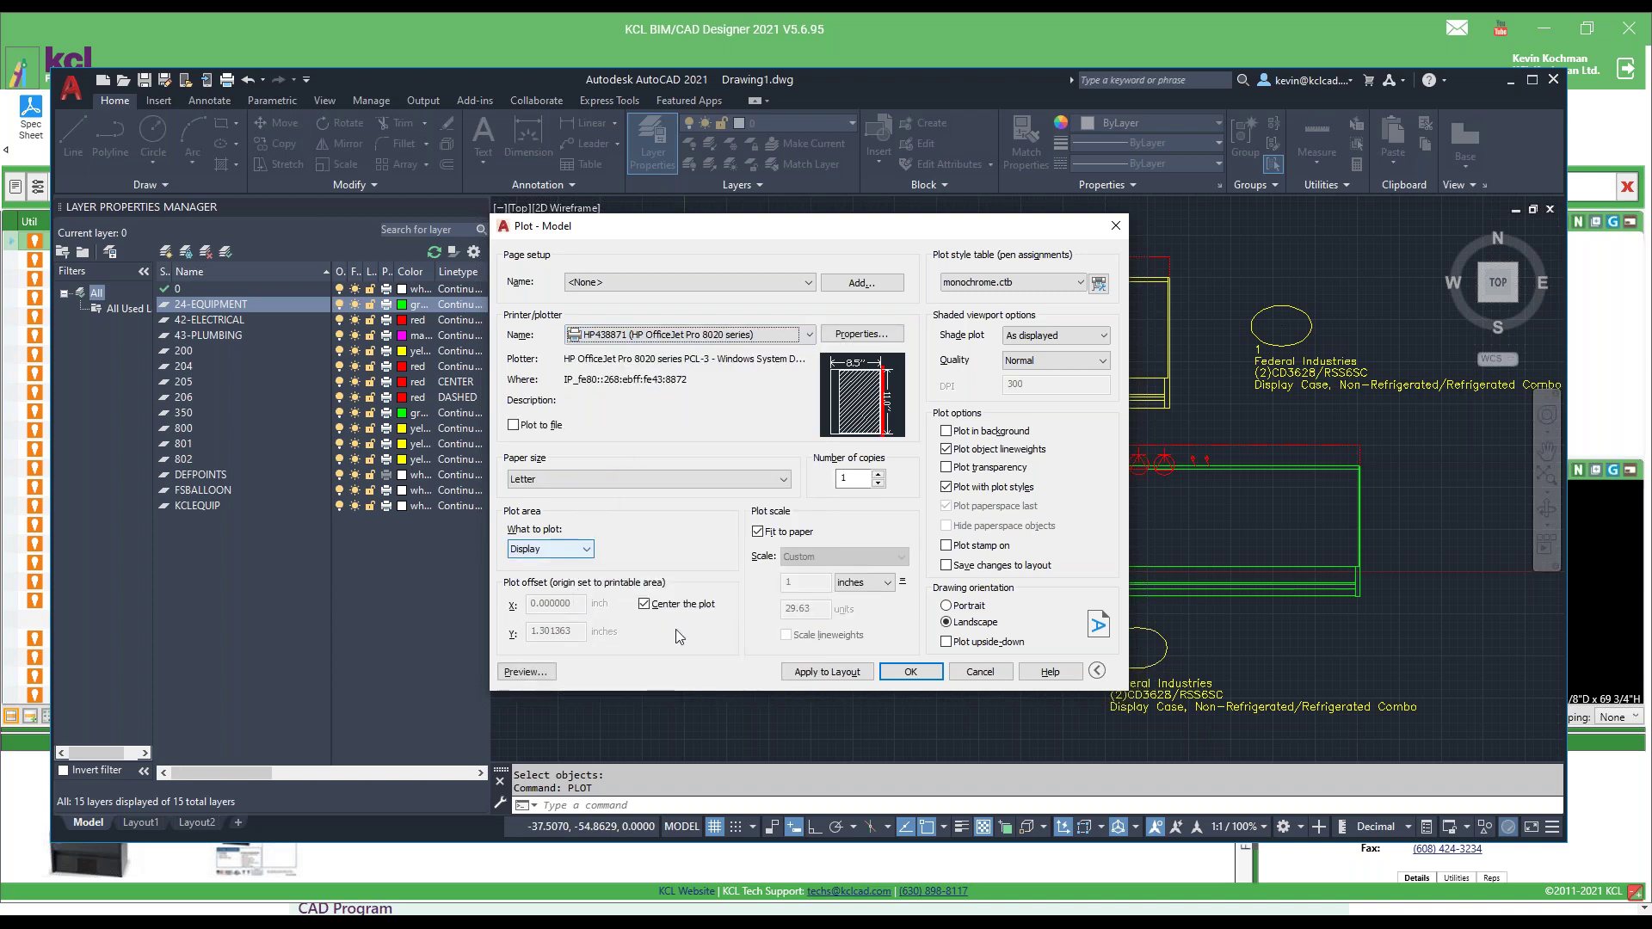
Step: Preview the plot, inspect the linework of the three display cases and their balloons, and close the preview
left_click(525, 672)
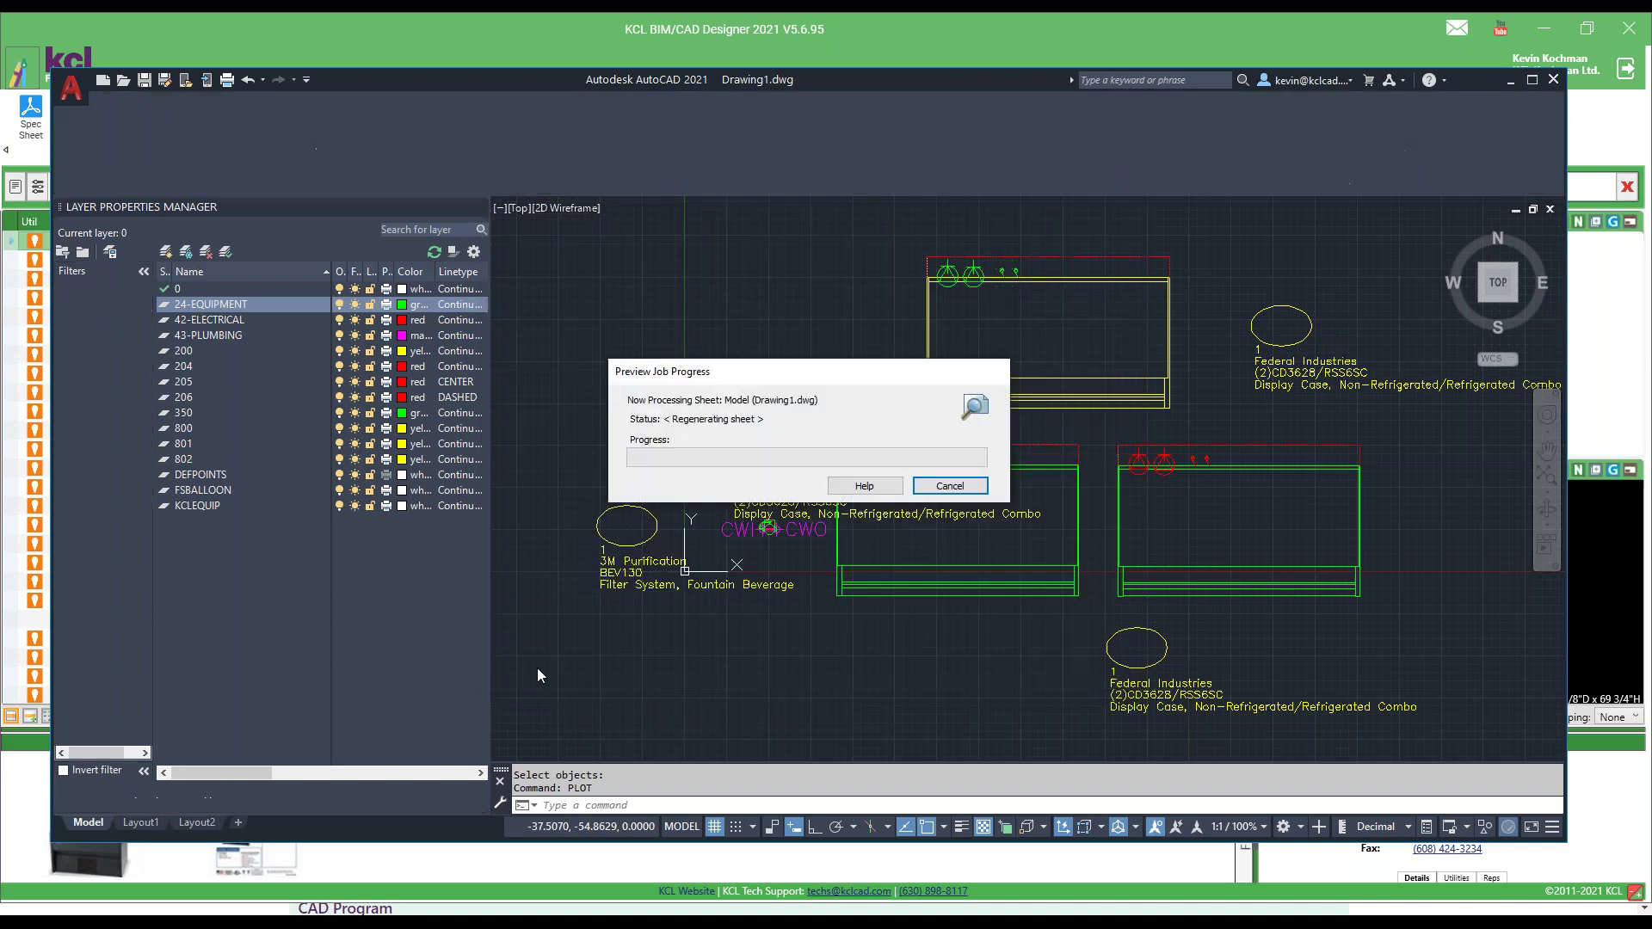
scroll(635, 585, "up", 5)
scroll(978, 297, "down", 4)
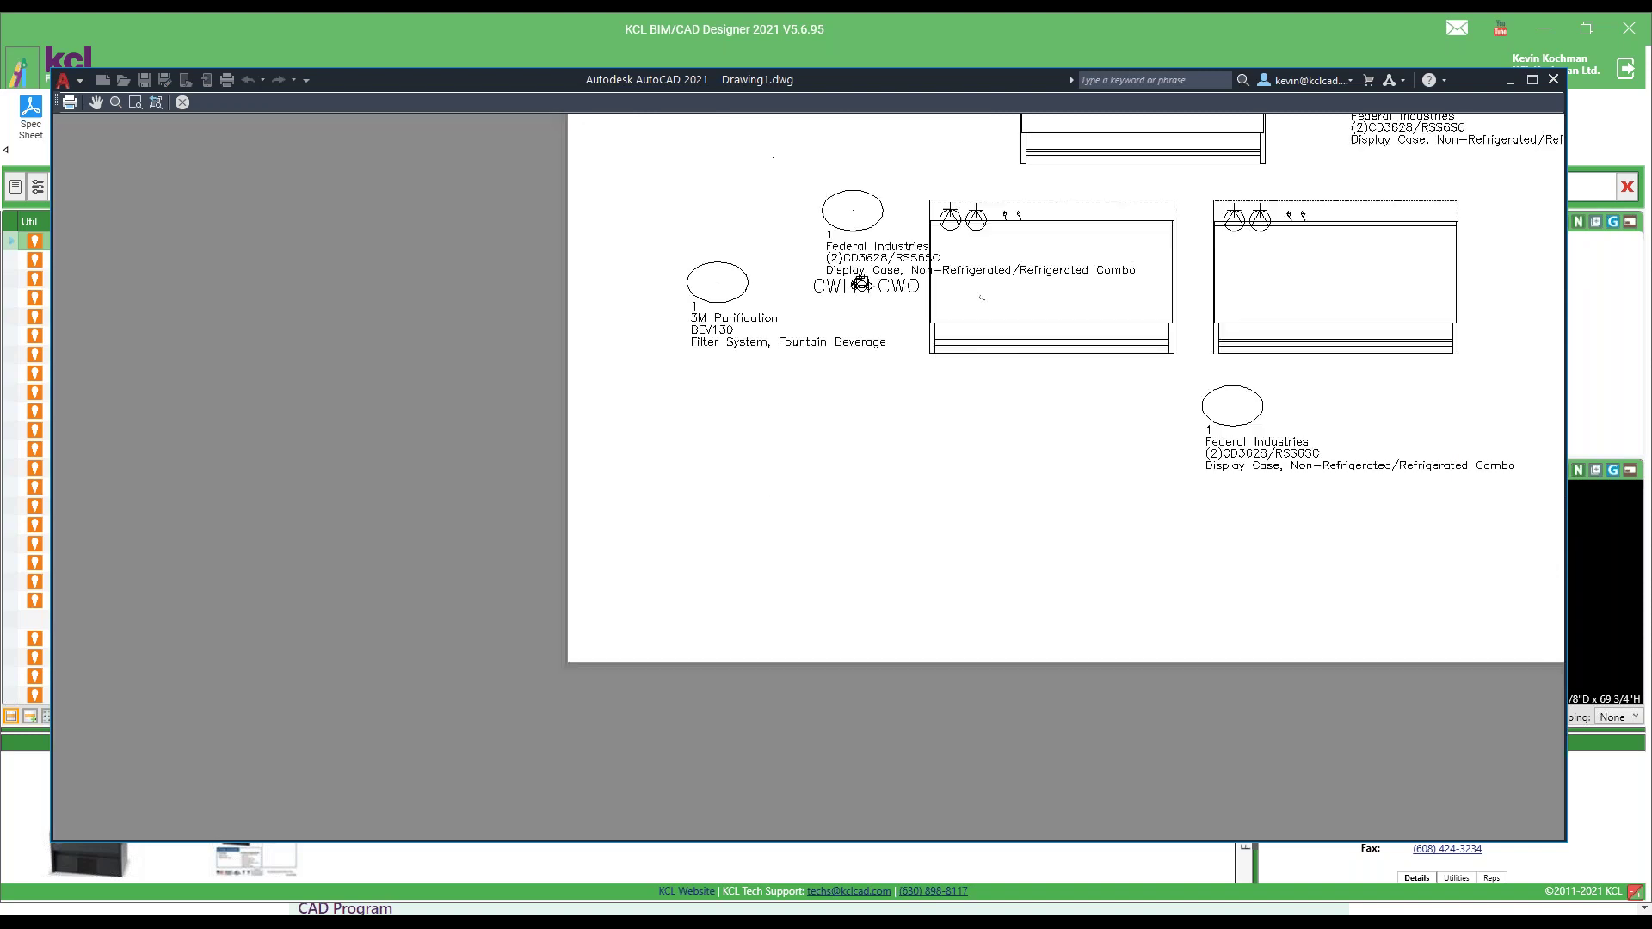
scroll(1157, 238, "down", 2)
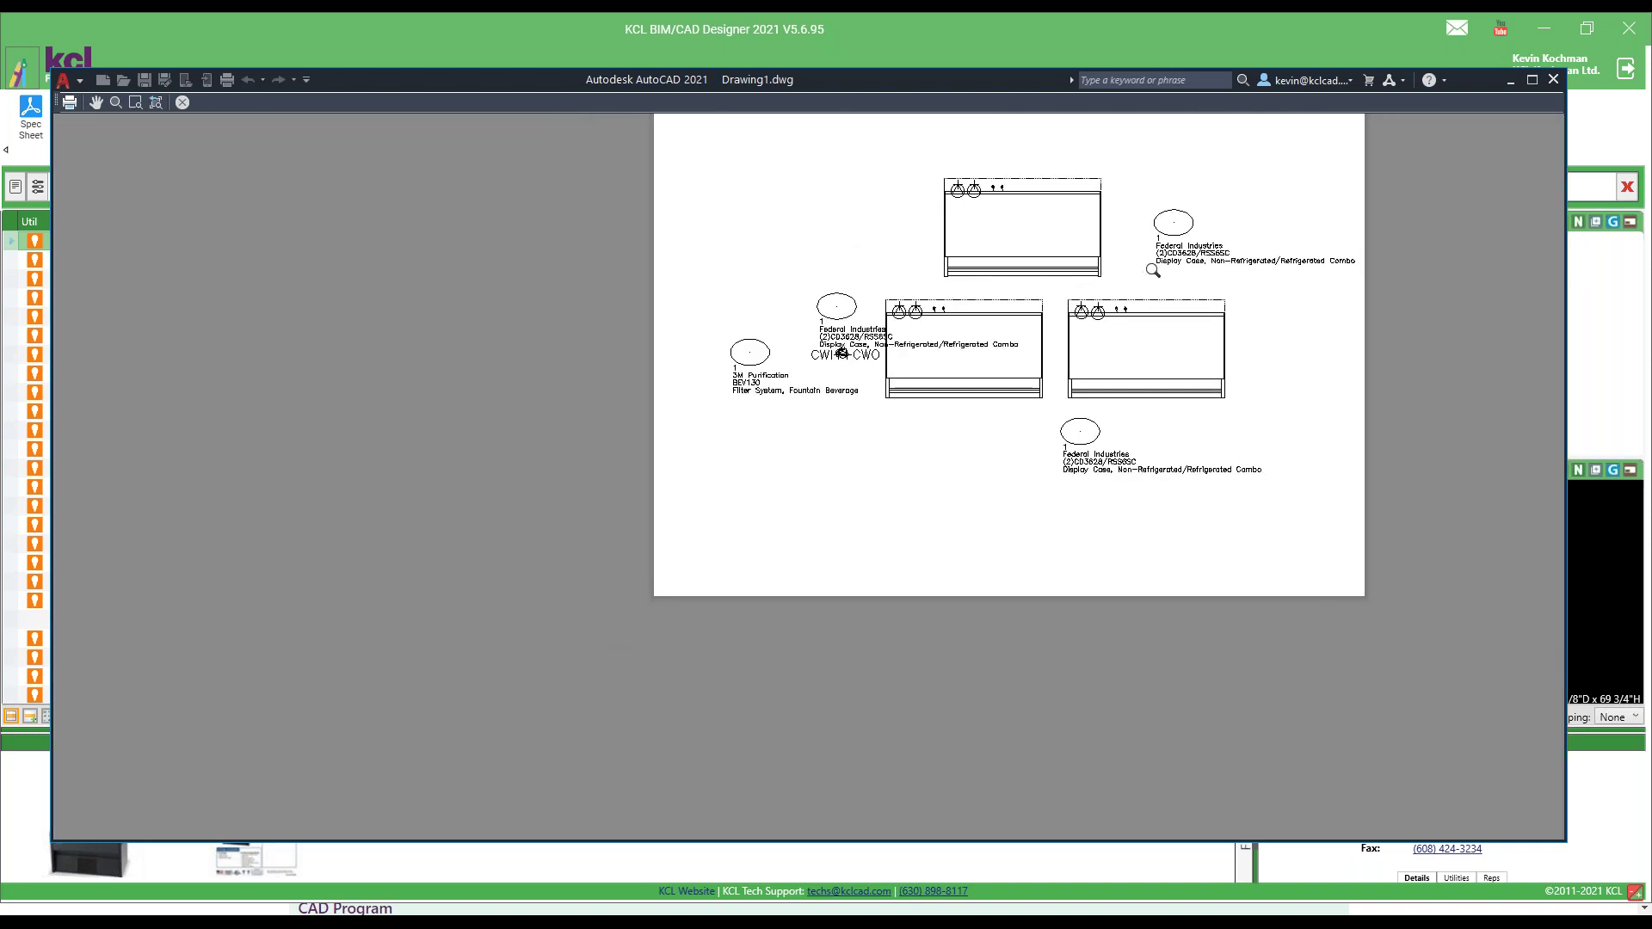
scroll(1157, 238, "up", 4)
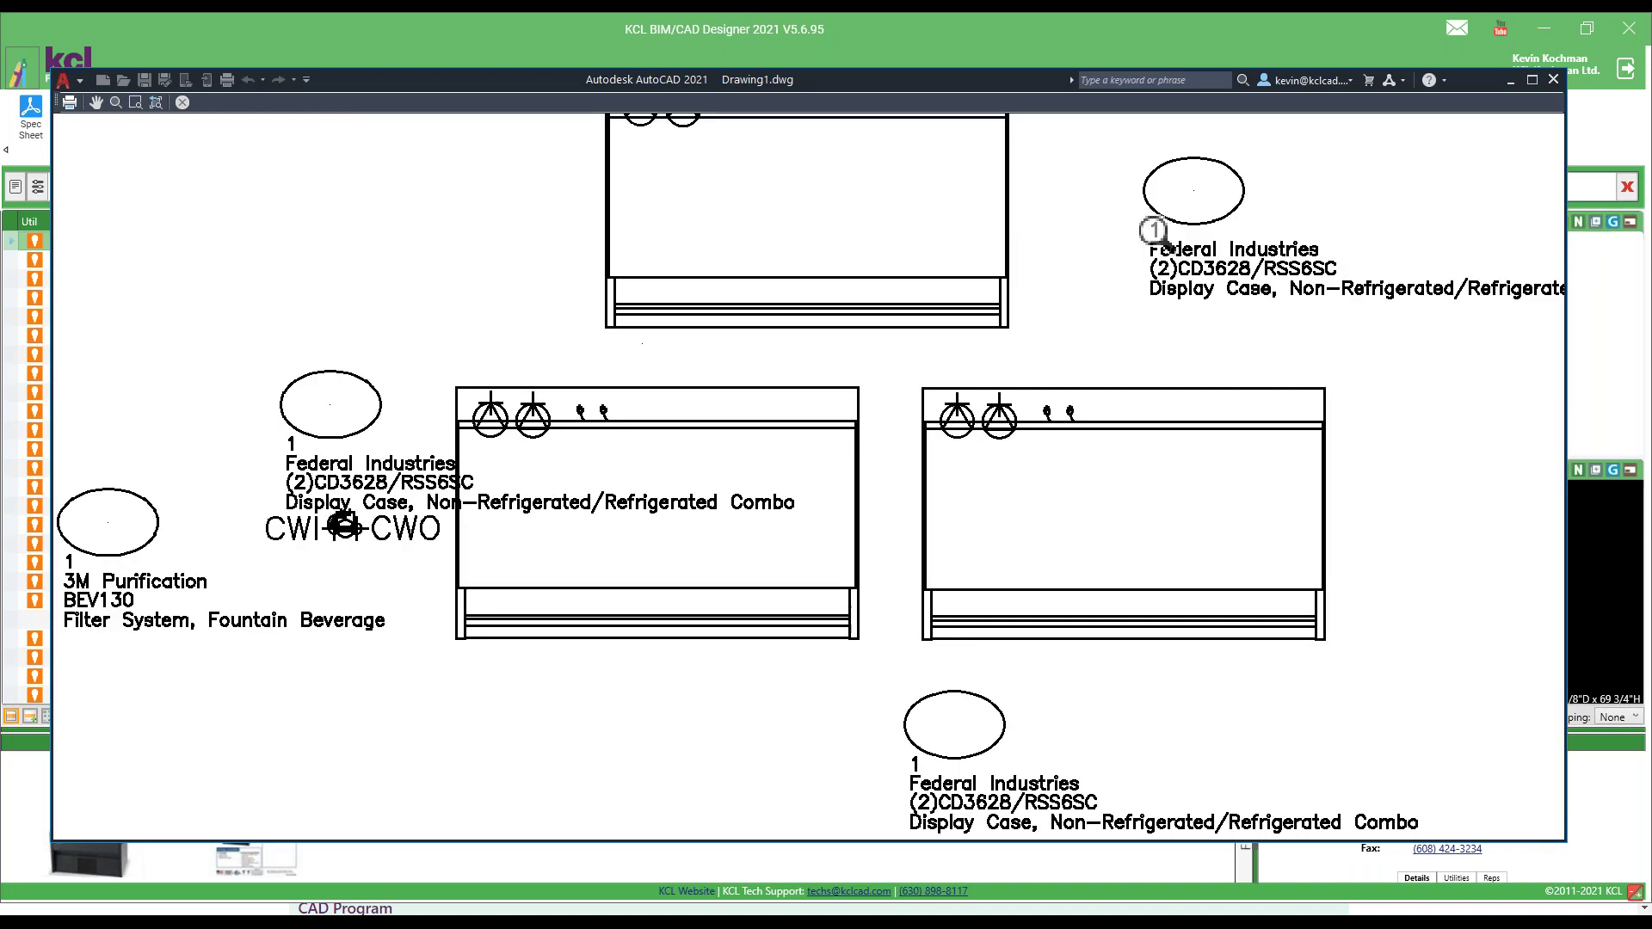
left_click(1554, 80)
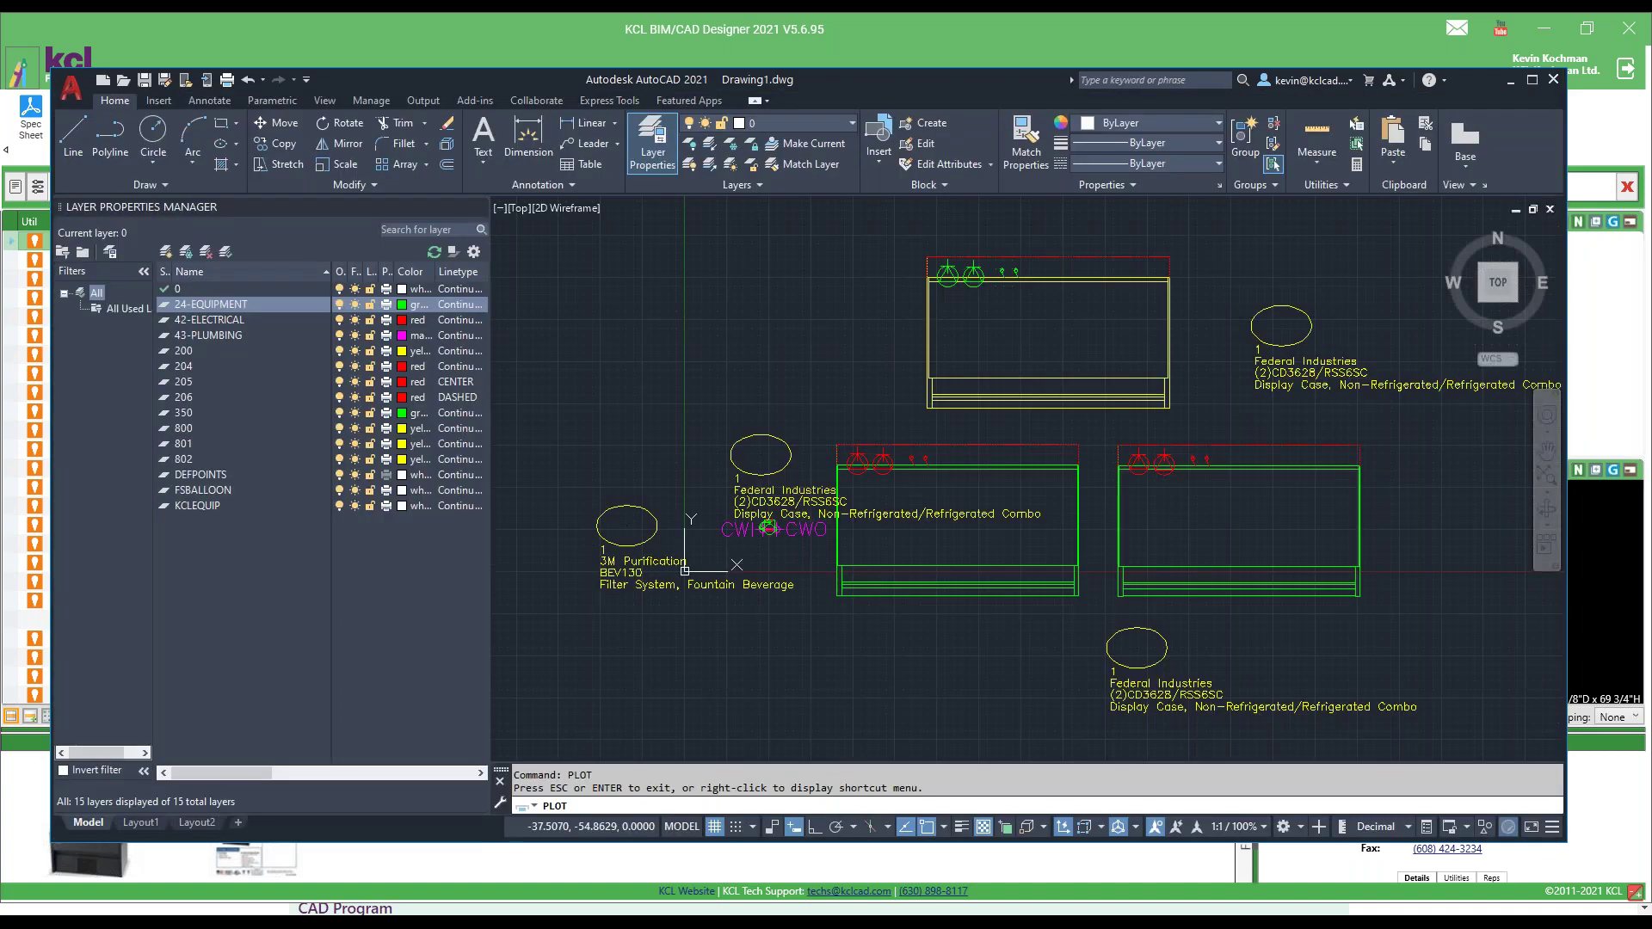
Step: Open KCL Sample CAD Drawing.dwg in AutoCAD and place KCL's Layer Control window over the layer list
left_click(1008, 694)
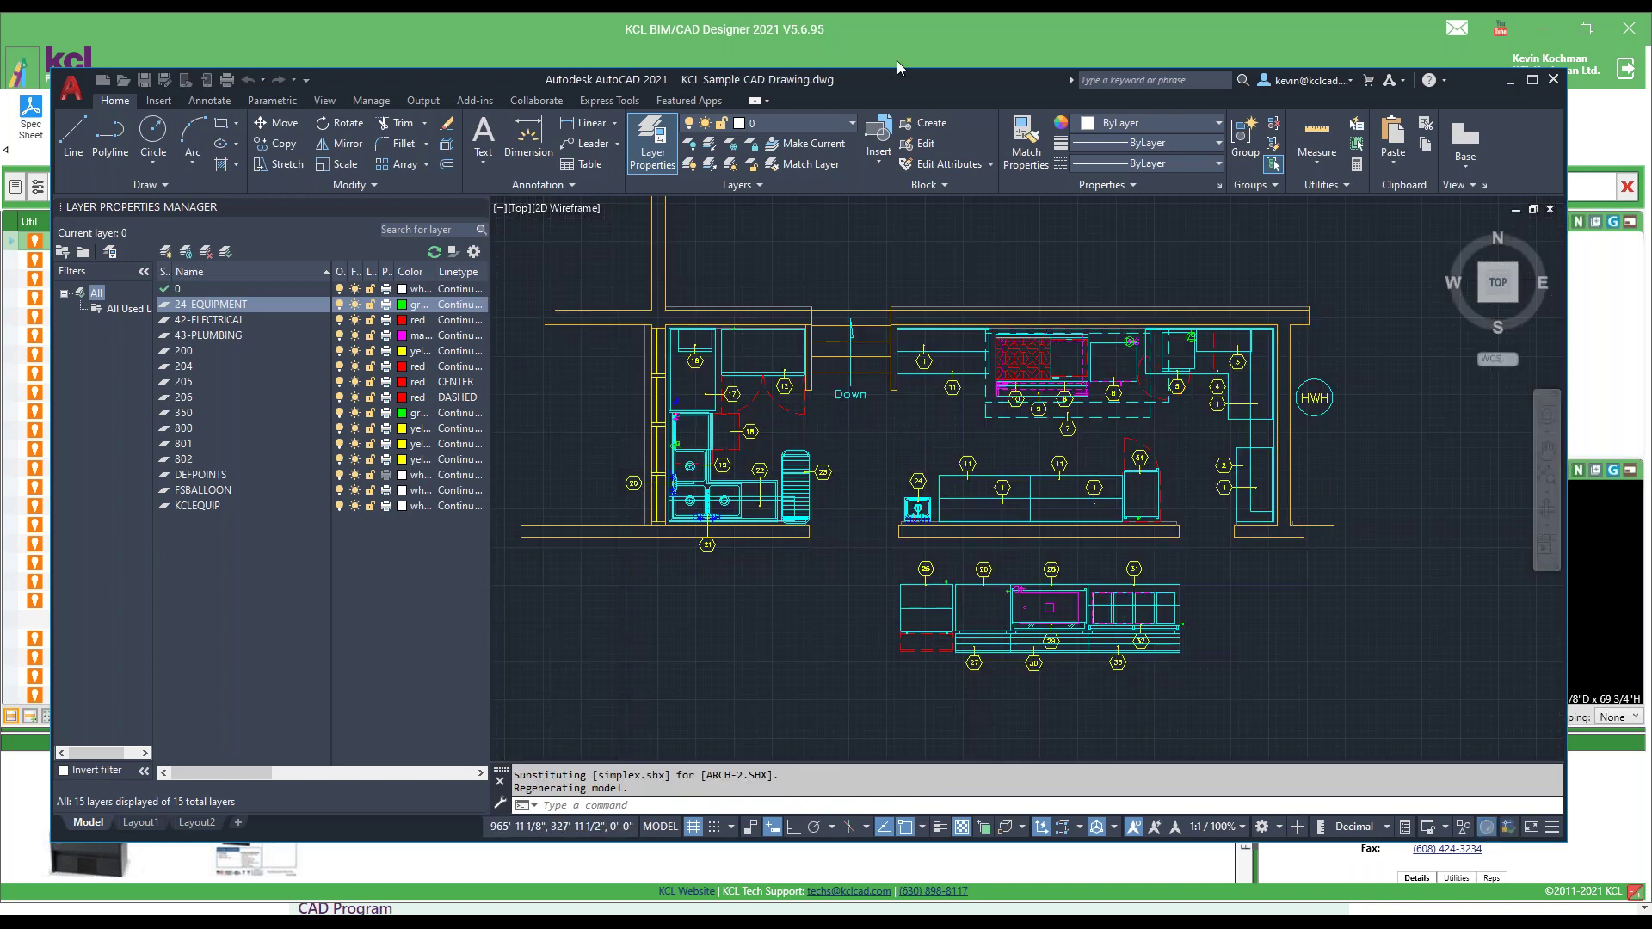
left_click(854, 30)
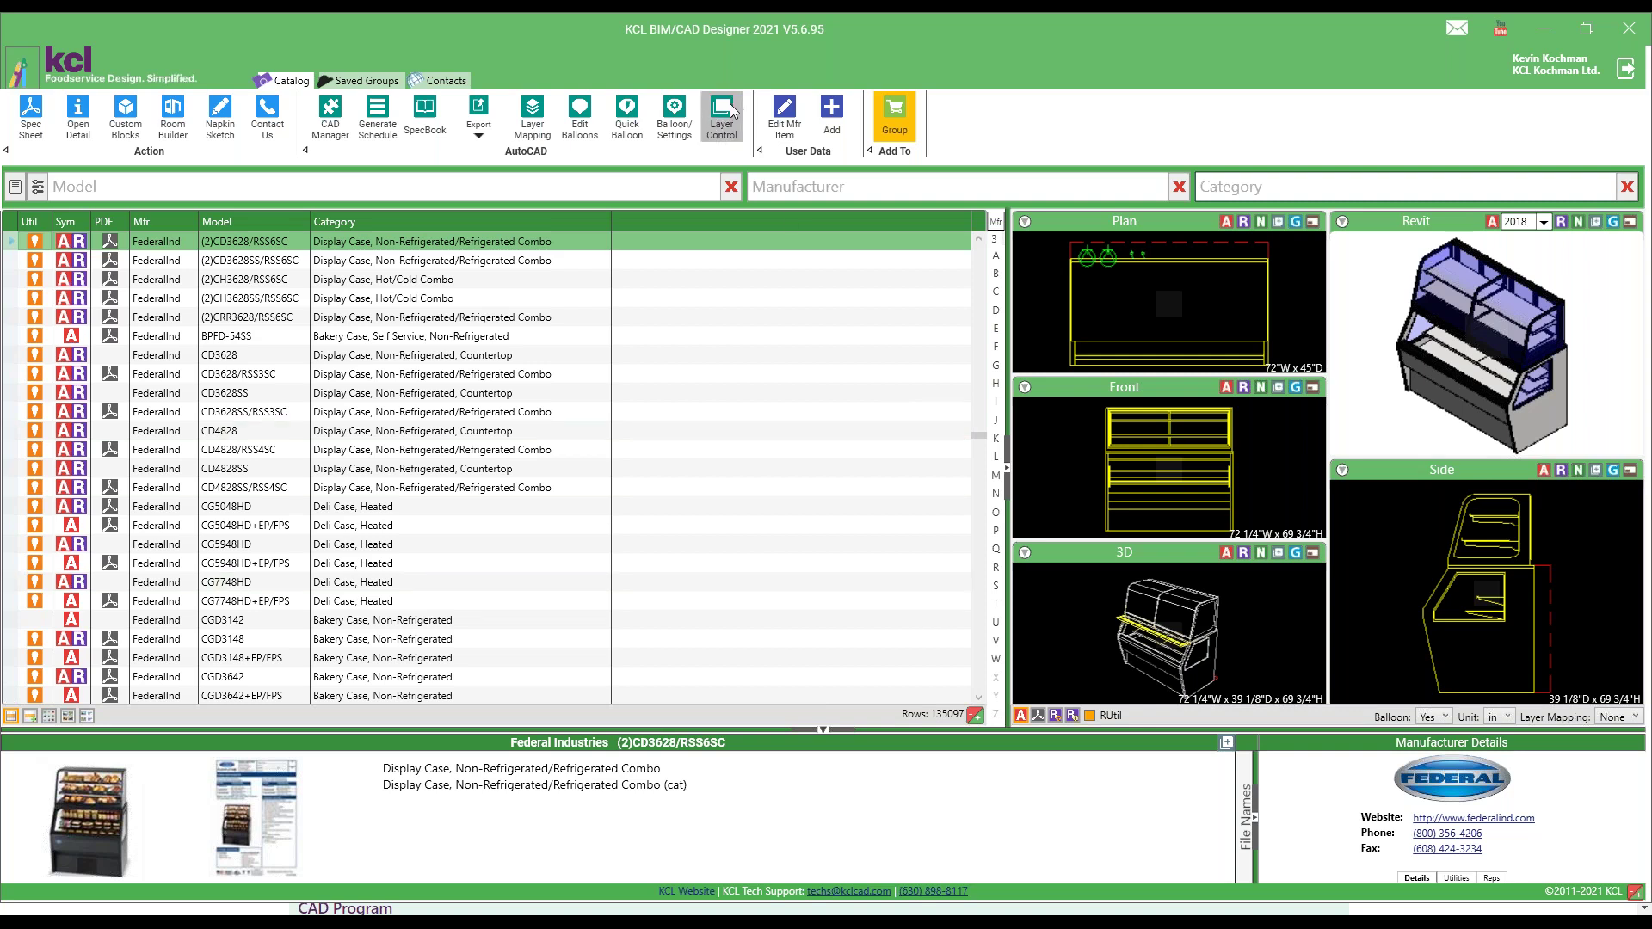
left_click(727, 114)
left_click_drag(854, 302, 1406, 121)
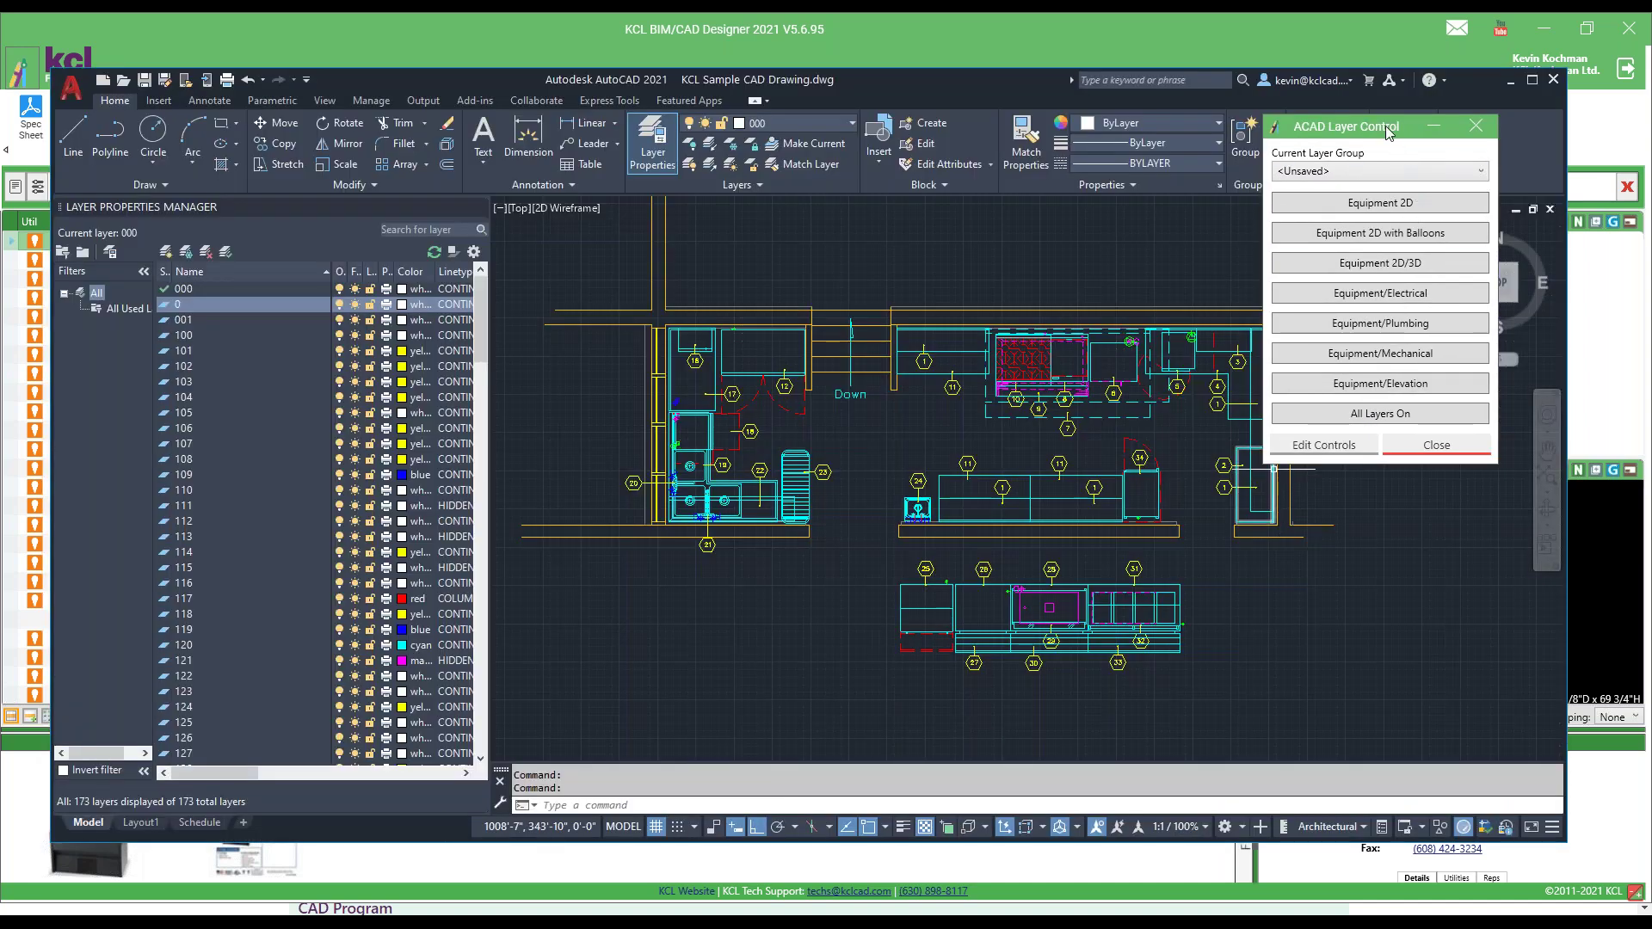
left_click_drag(1385, 125, 306, 257)
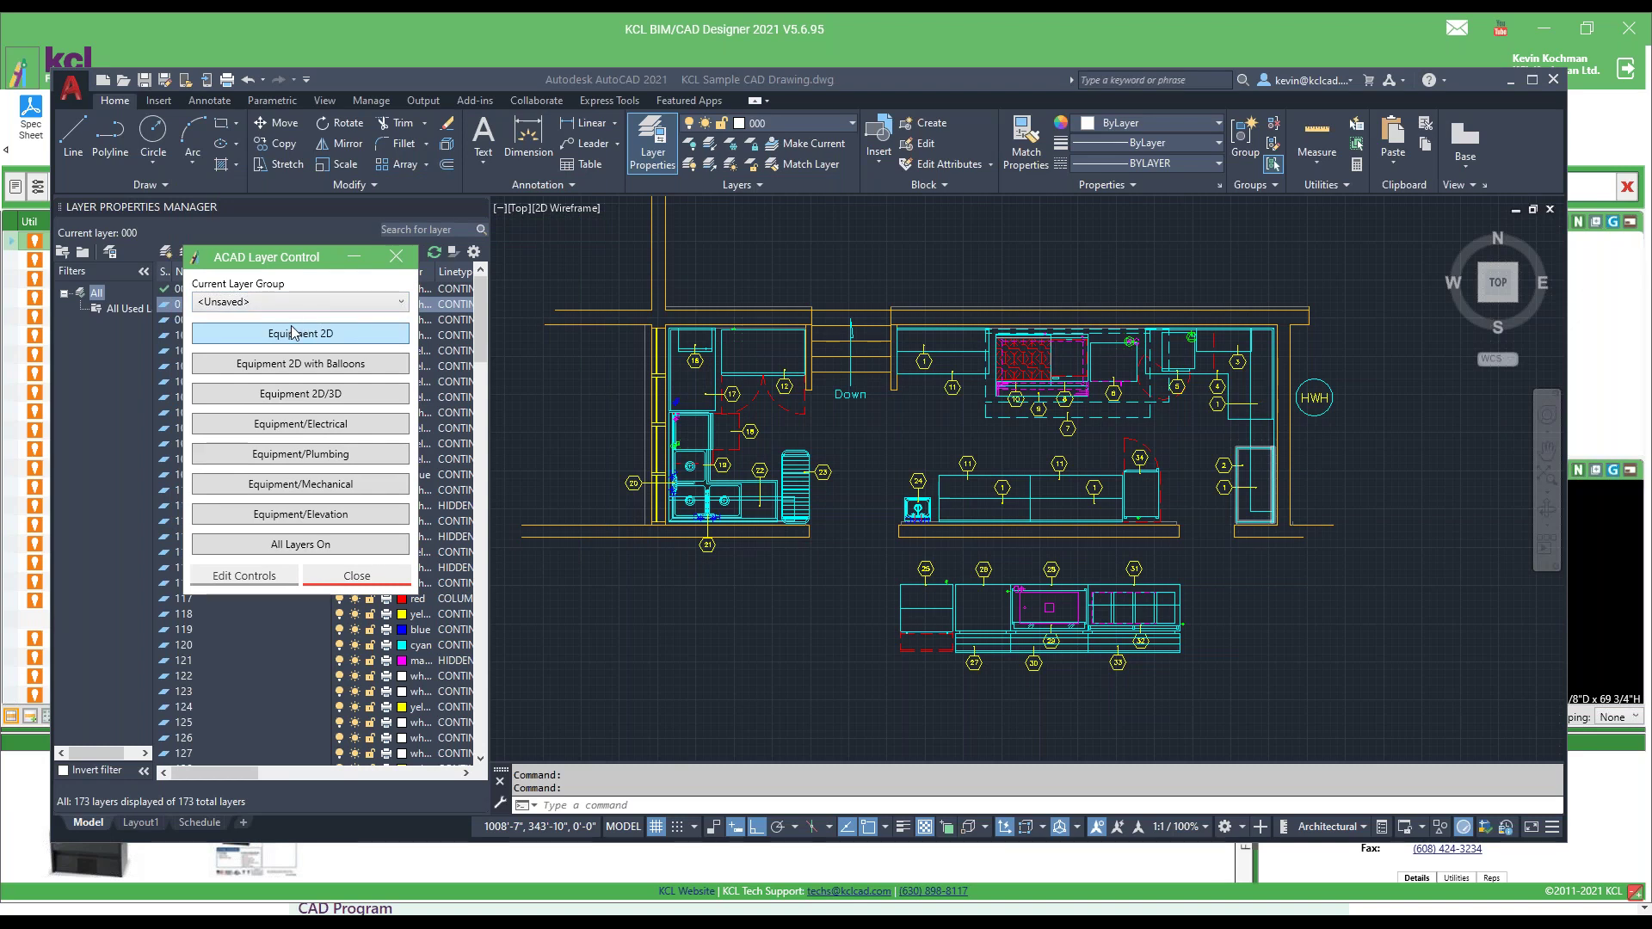
Step: Display the Equipment/Electrical, Equipment/Plumbing and Equipment 2D layer sets in turn and inspect the kitchen plan's utility symbols
left_click(296, 425)
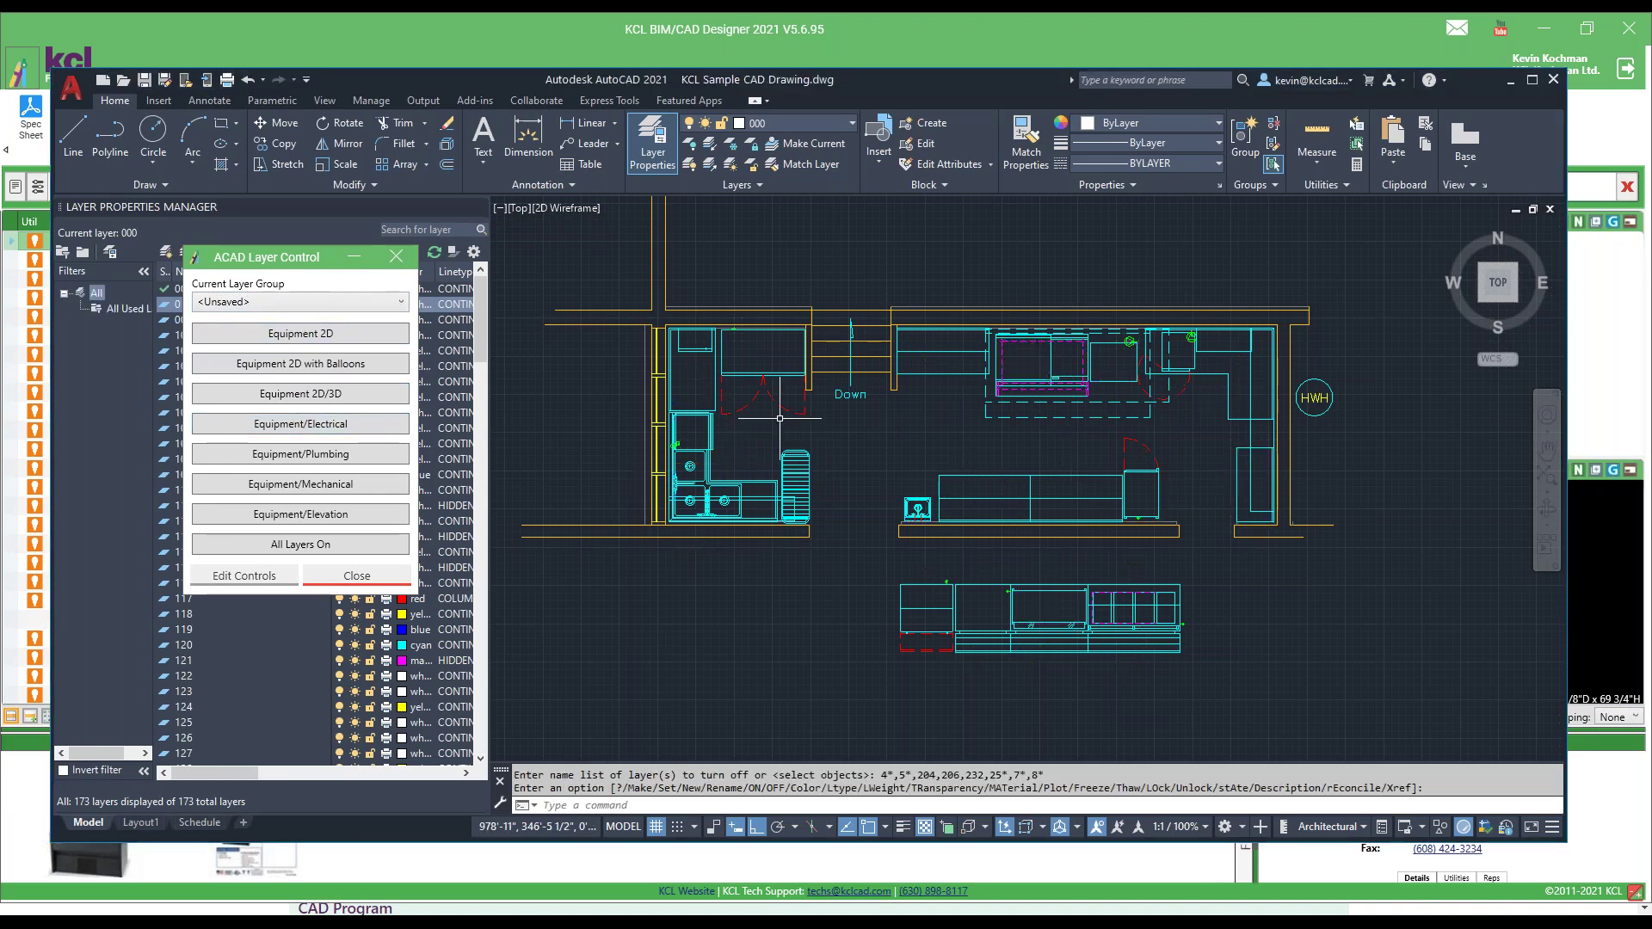
scroll(1236, 393, "up", 6)
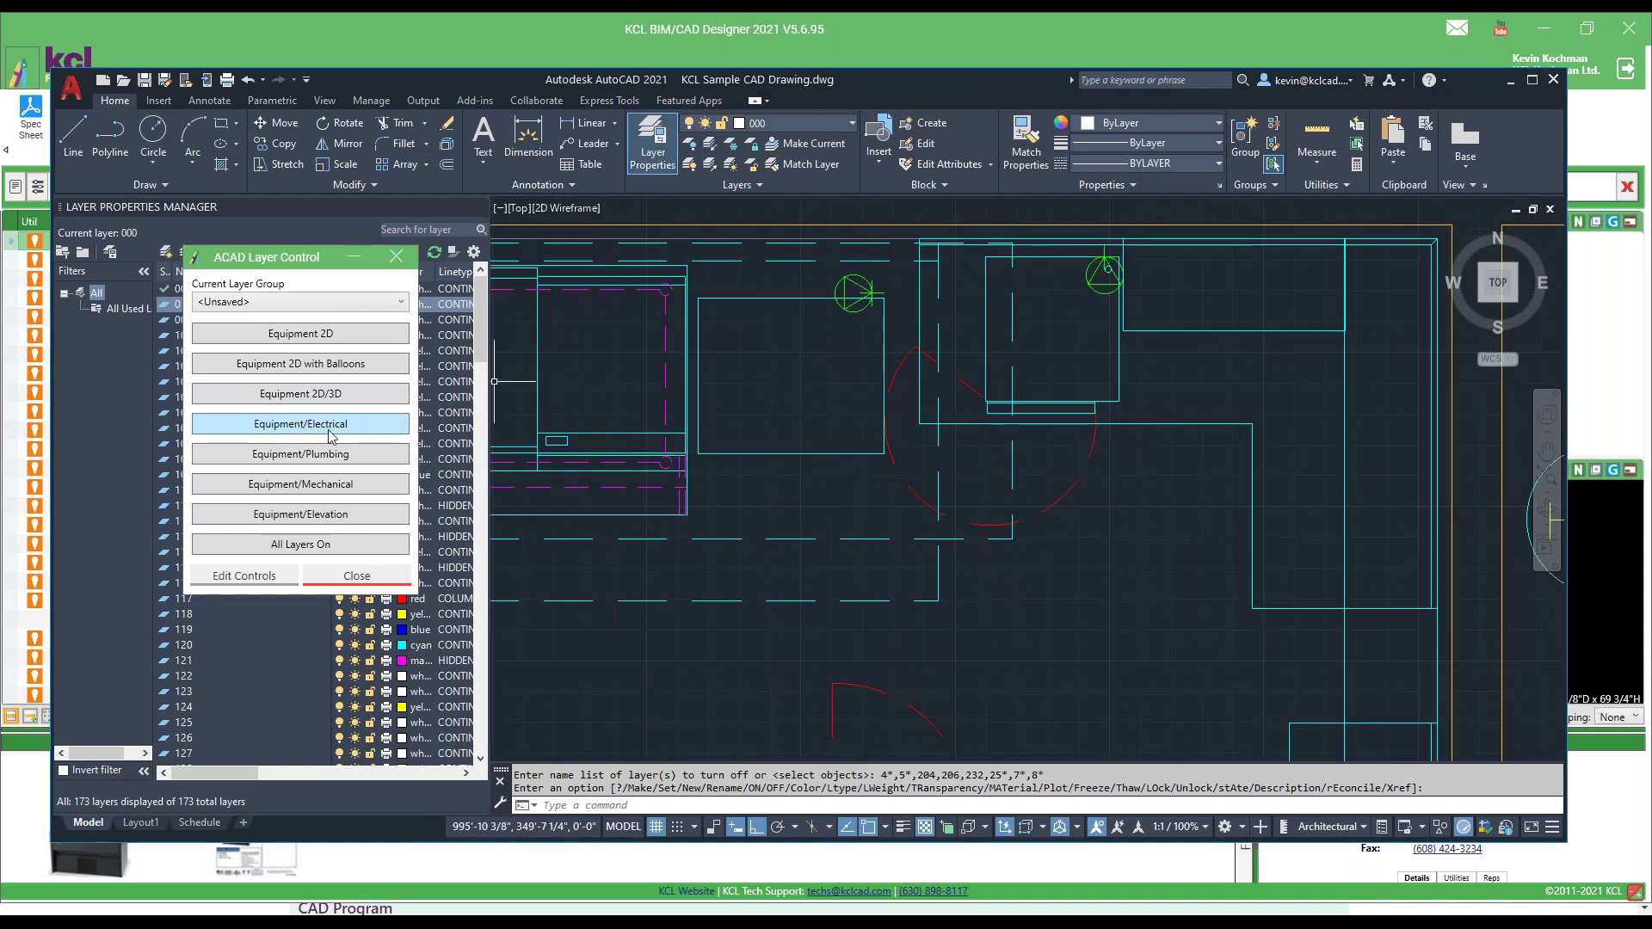
left_click(301, 456)
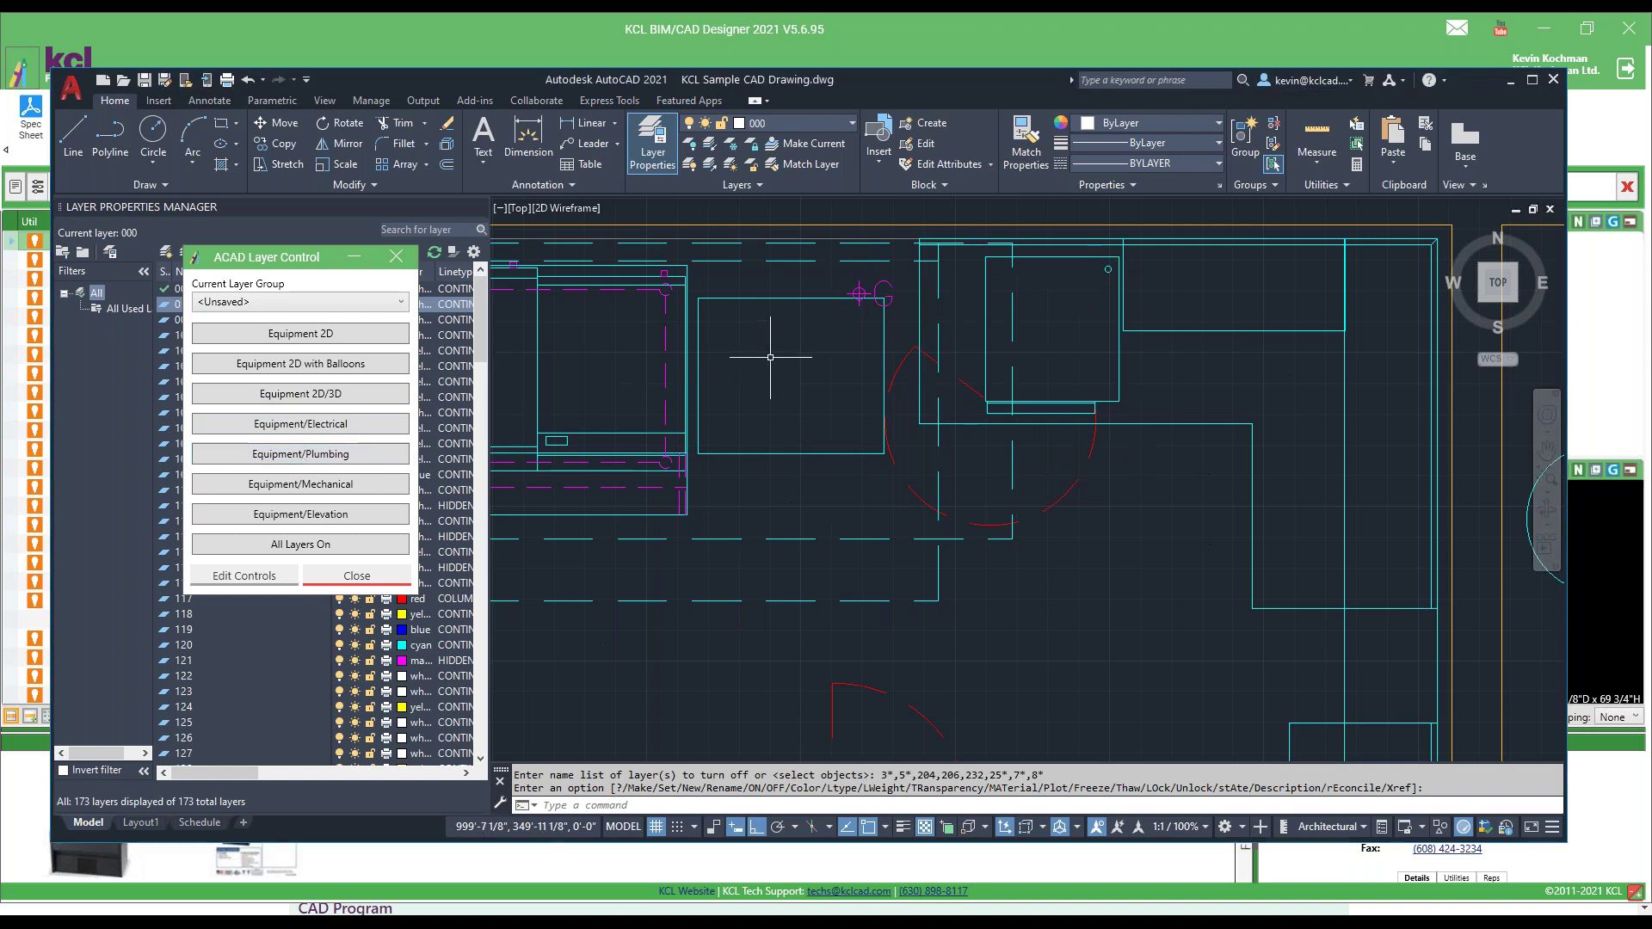
scroll(770, 357, "down", 4)
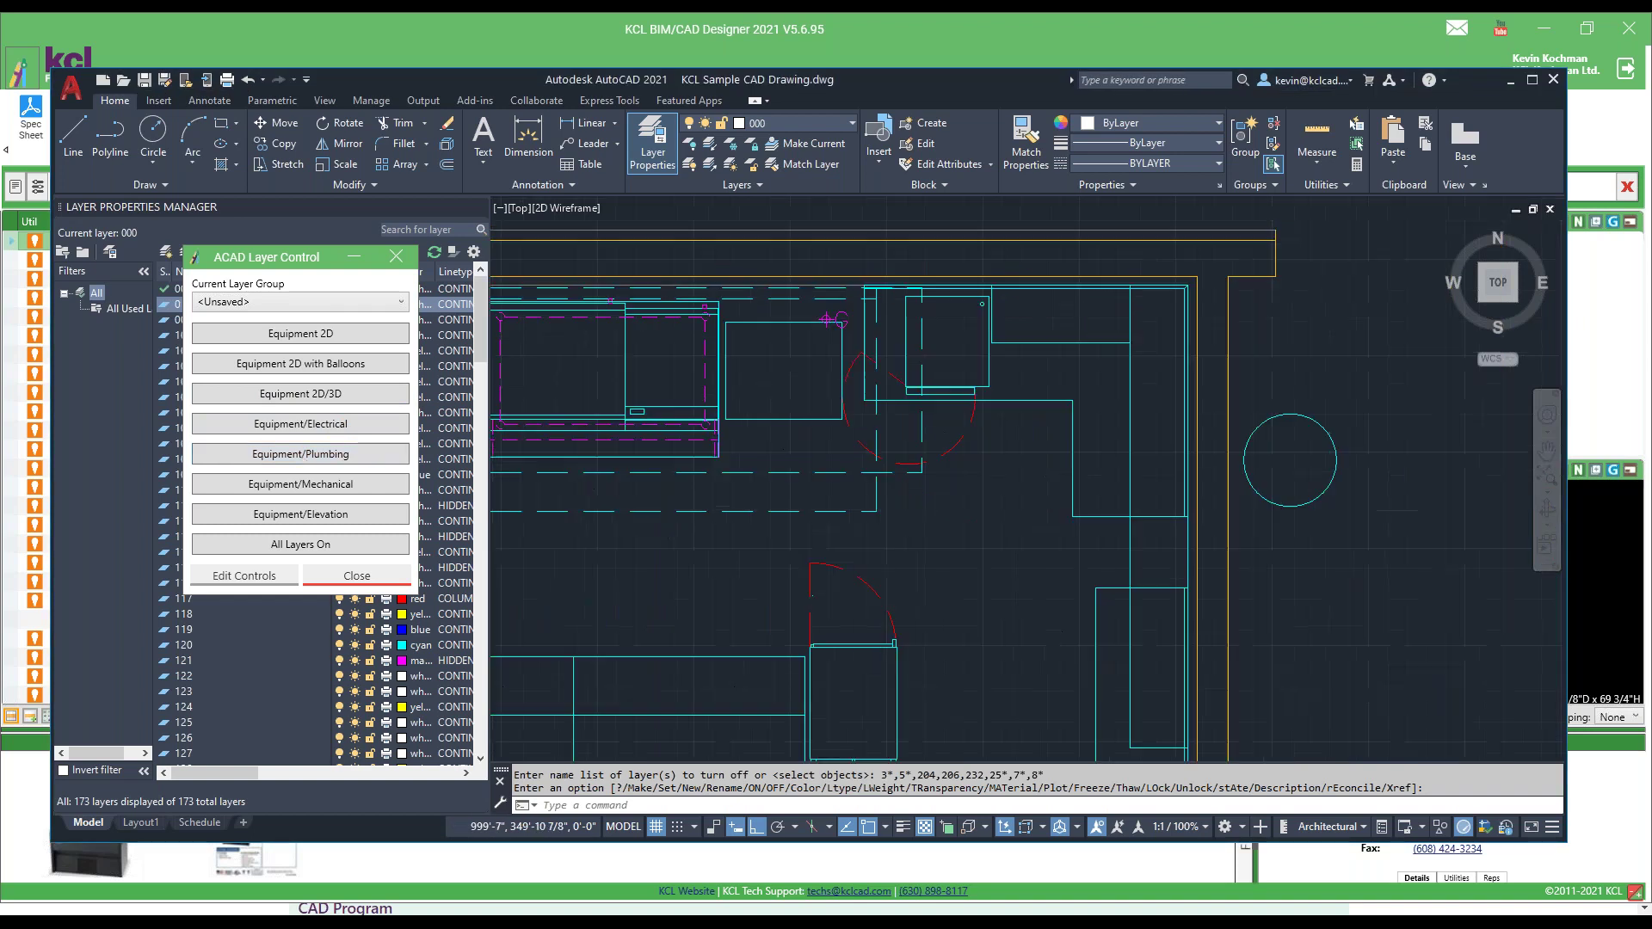
left_click(294, 334)
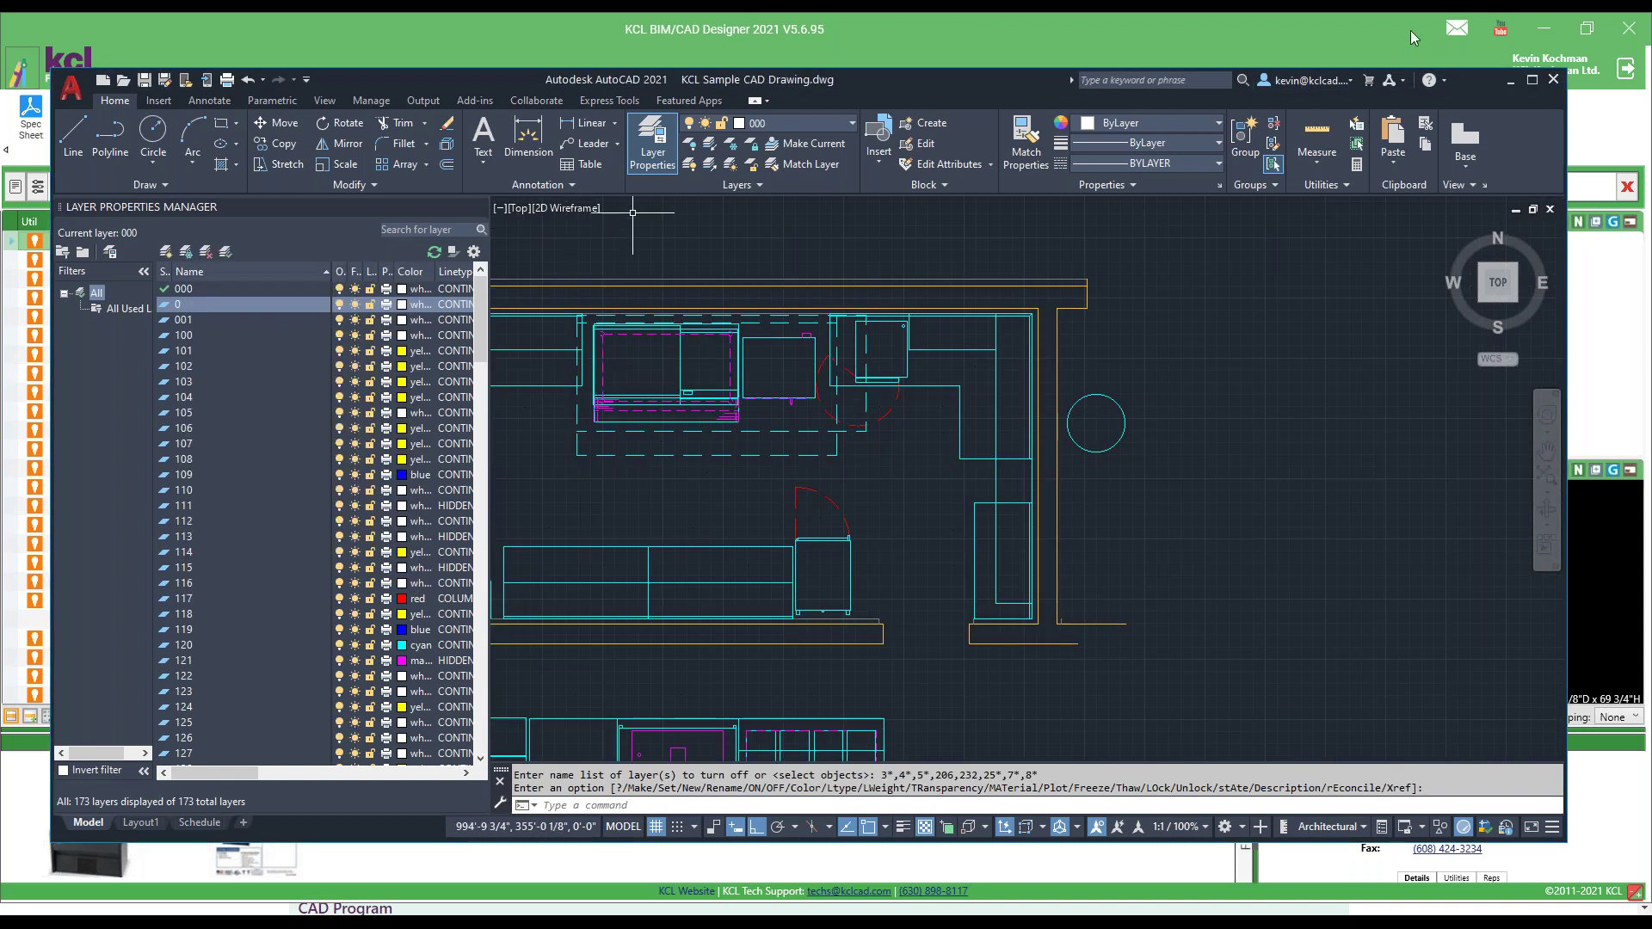
Step: Reopen KCL's Layer Control, display Equipment 2D with Balloons, and examine the layer command behind each control
left_click(1341, 30)
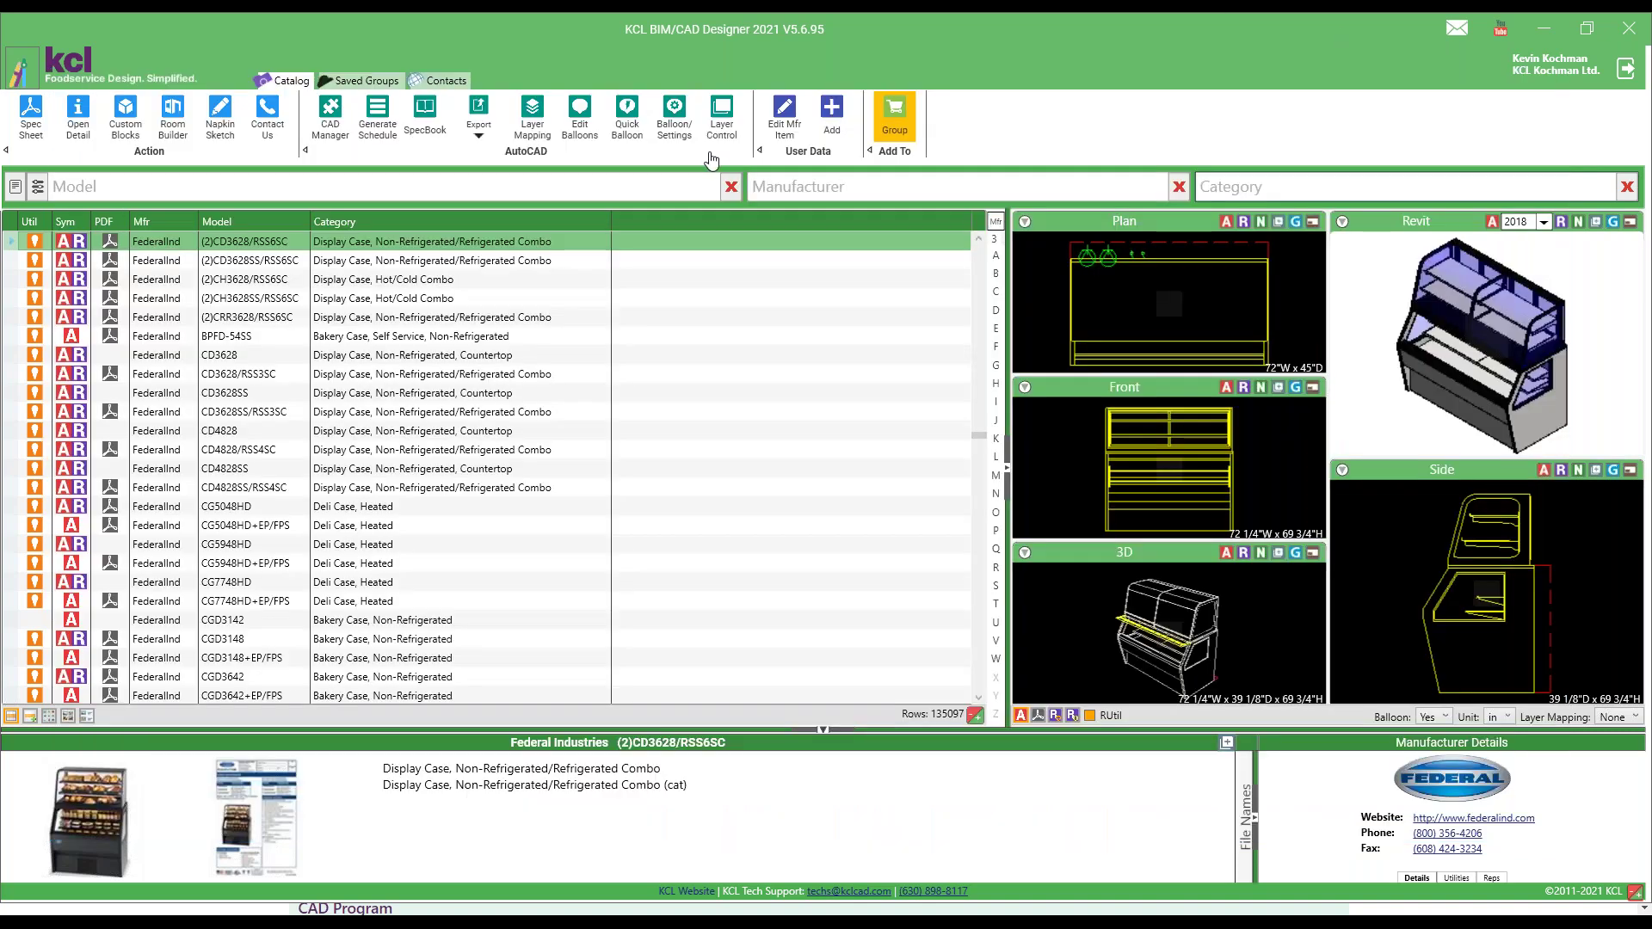
left_click(723, 116)
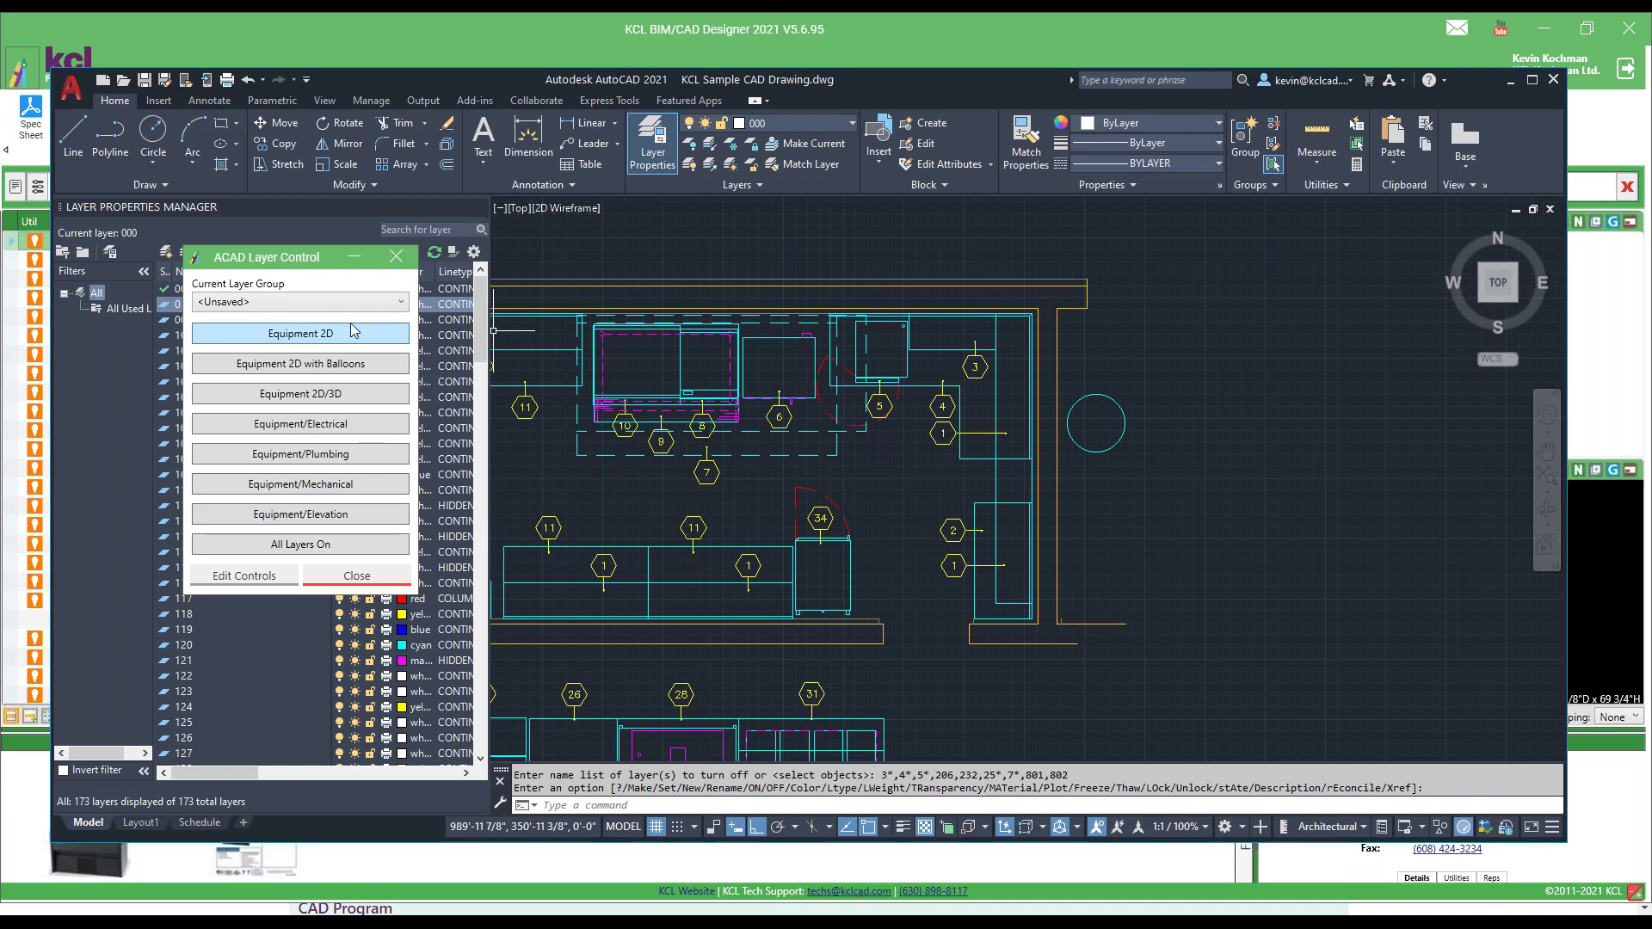
left_click(246, 575)
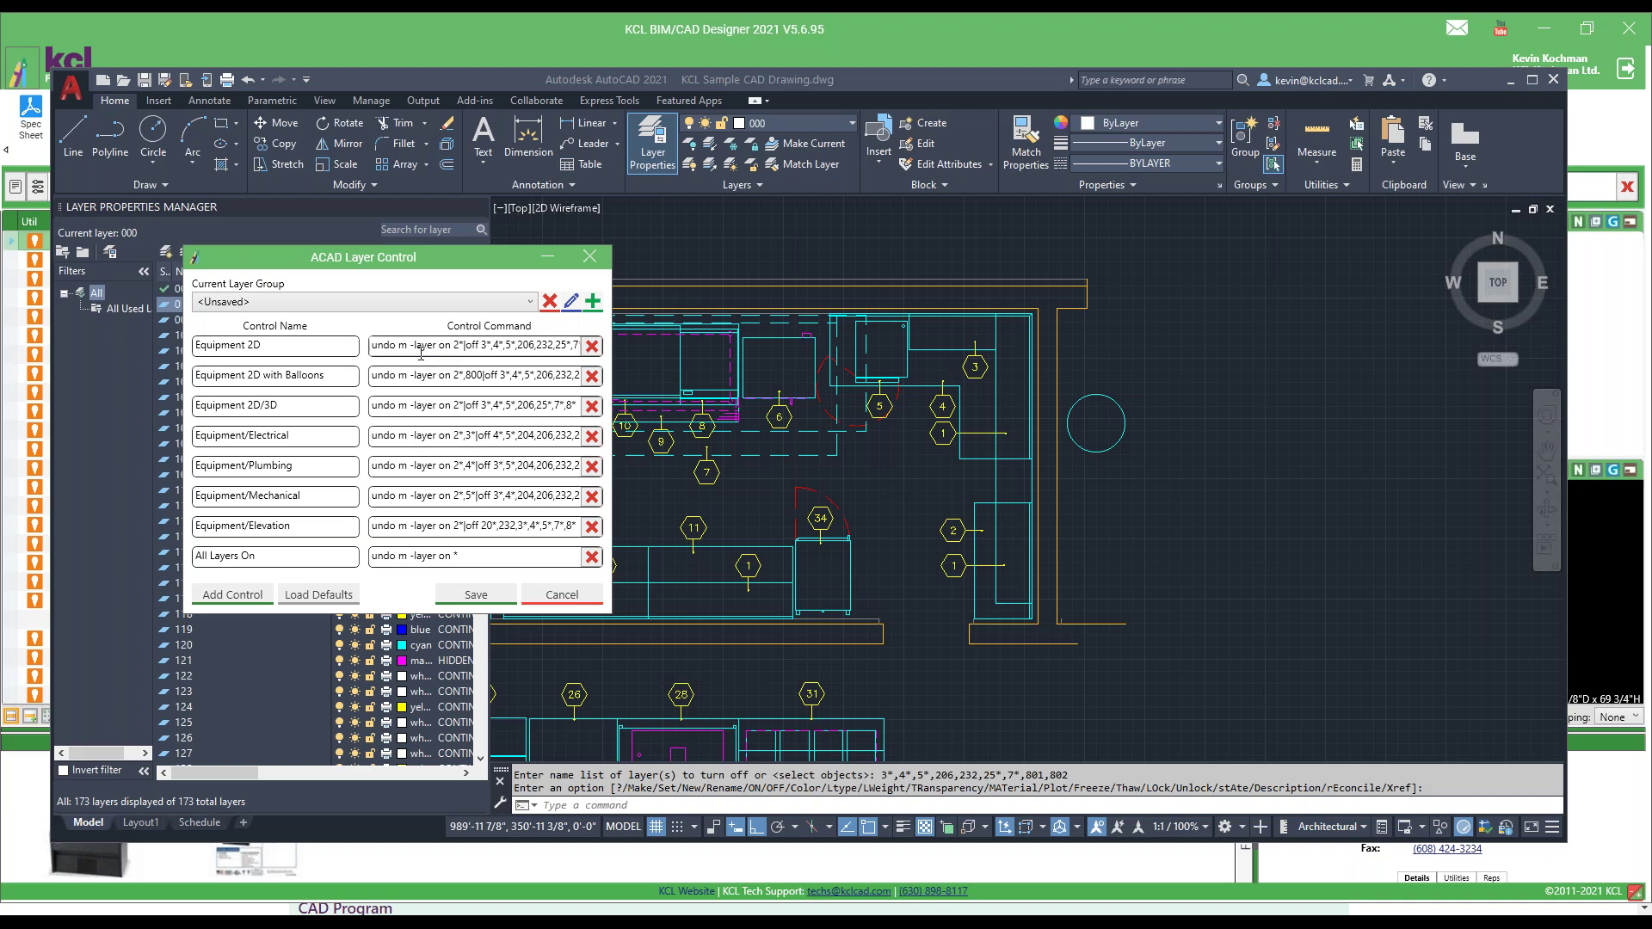
left_click(549, 592)
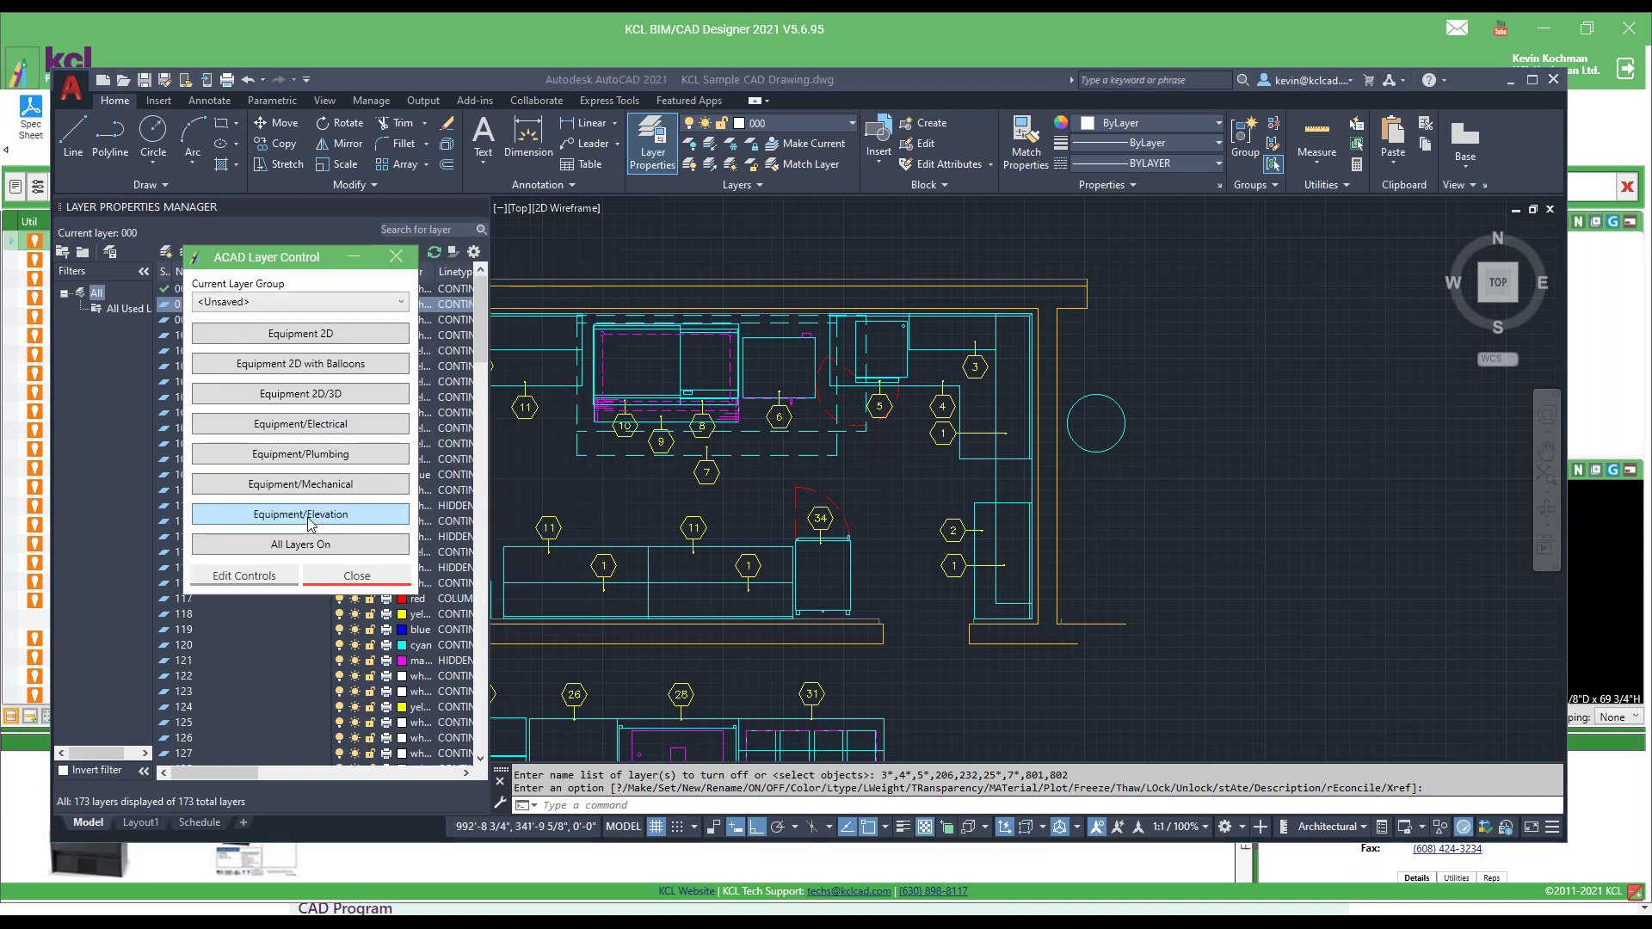
Step: Display the Equipment/Elevation layer set and inspect the equipment elevation to the right of the floor plan
left_click(298, 515)
scroll(1196, 358, "down", 12)
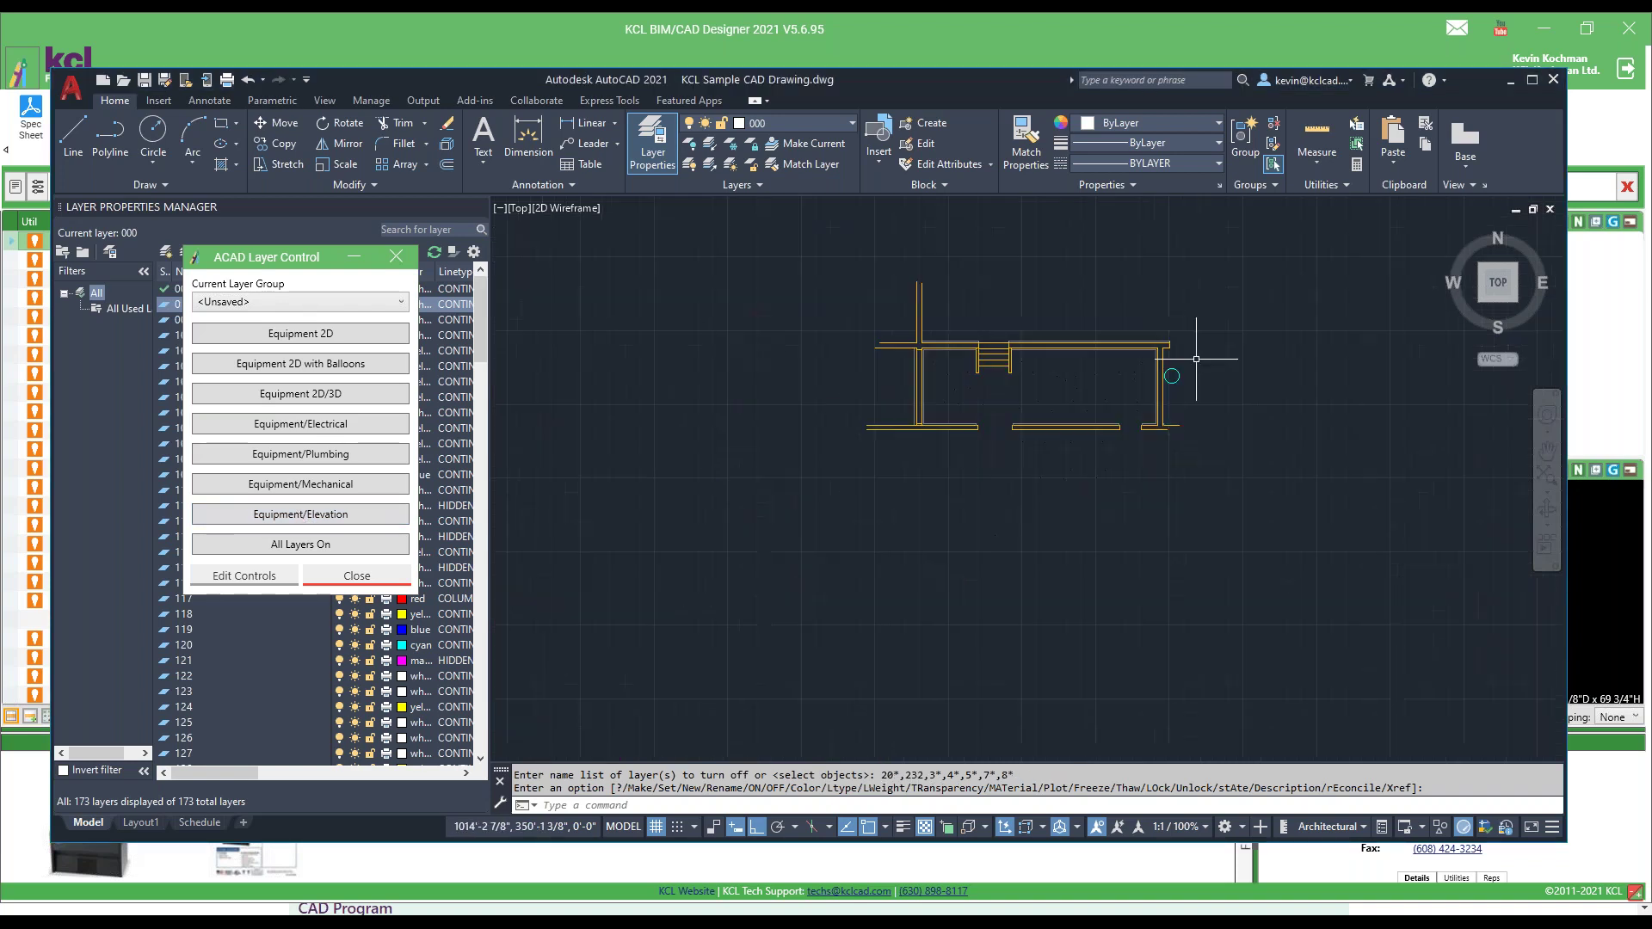
scroll(1424, 358, "up", 6)
scroll(1322, 452, "up", 2)
scroll(1305, 464, "up", 4)
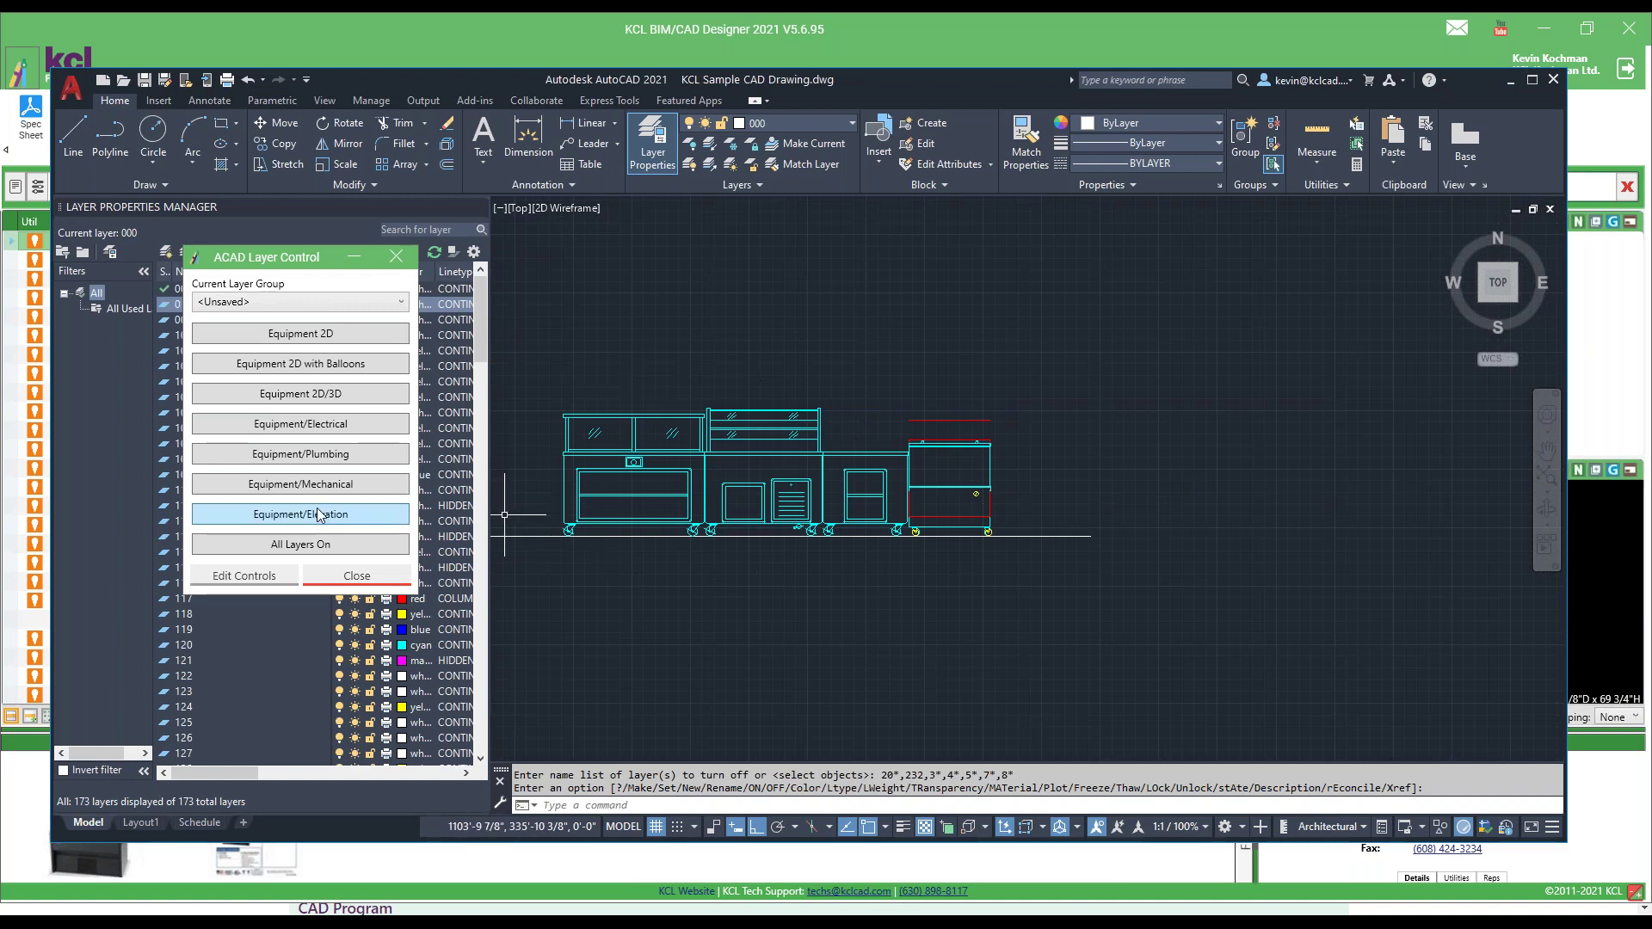
Step: Turn all layers of the sample drawing on and bring the whole kitchen floor plan into view
left_click(288, 544)
scroll(952, 511, "down", 5)
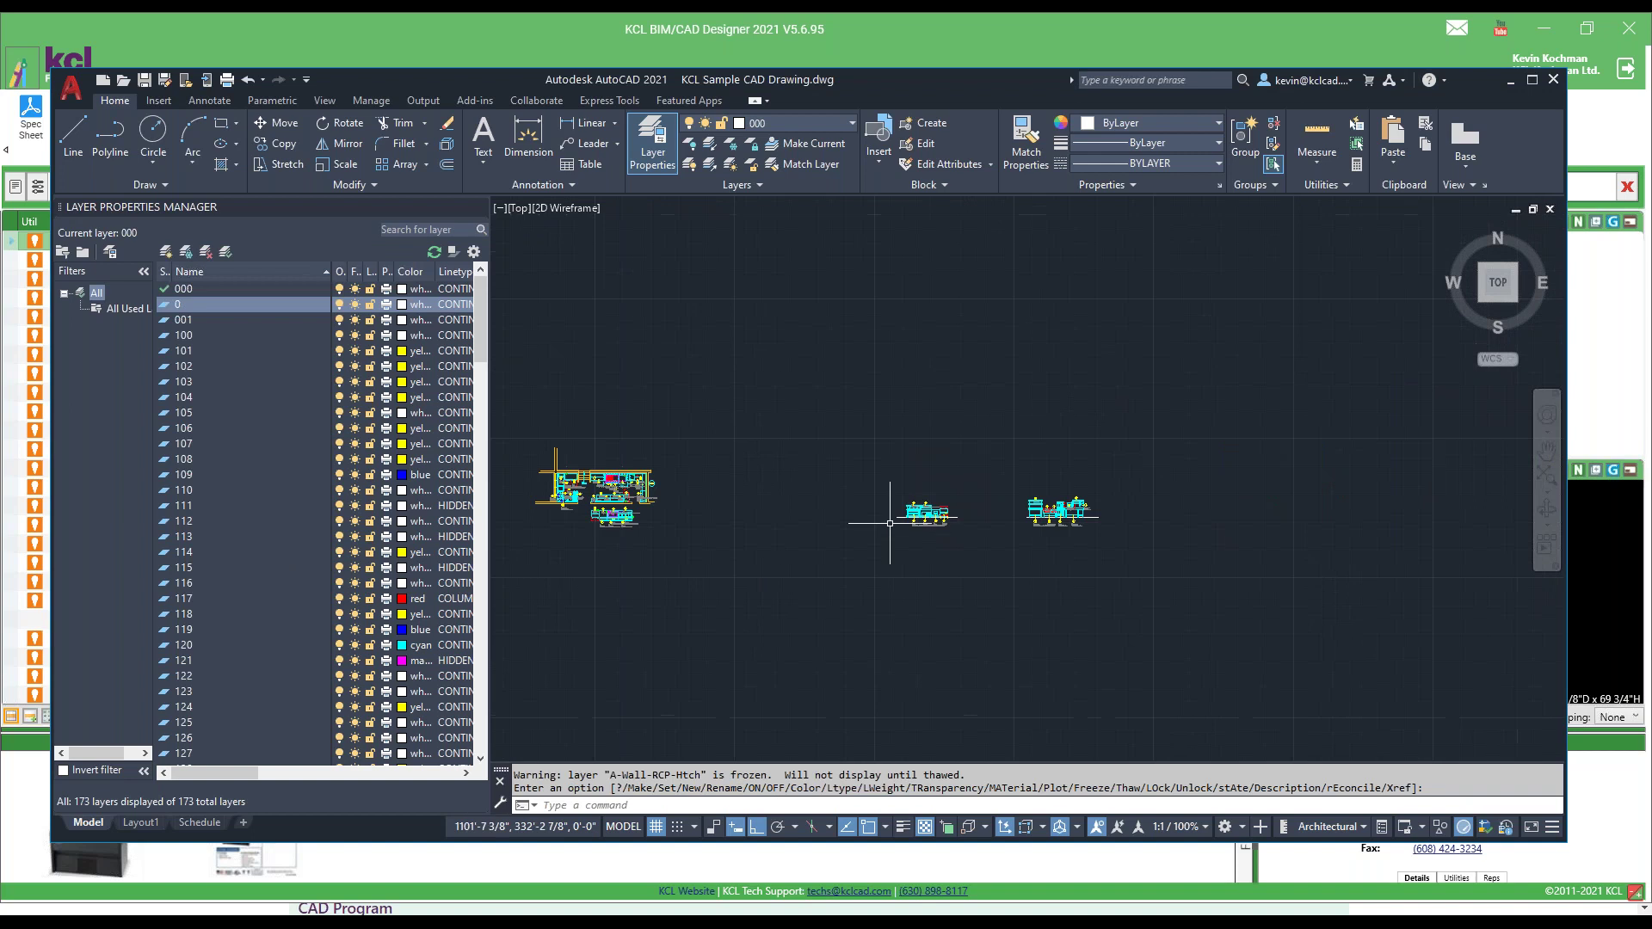
scroll(568, 516, "up", 5)
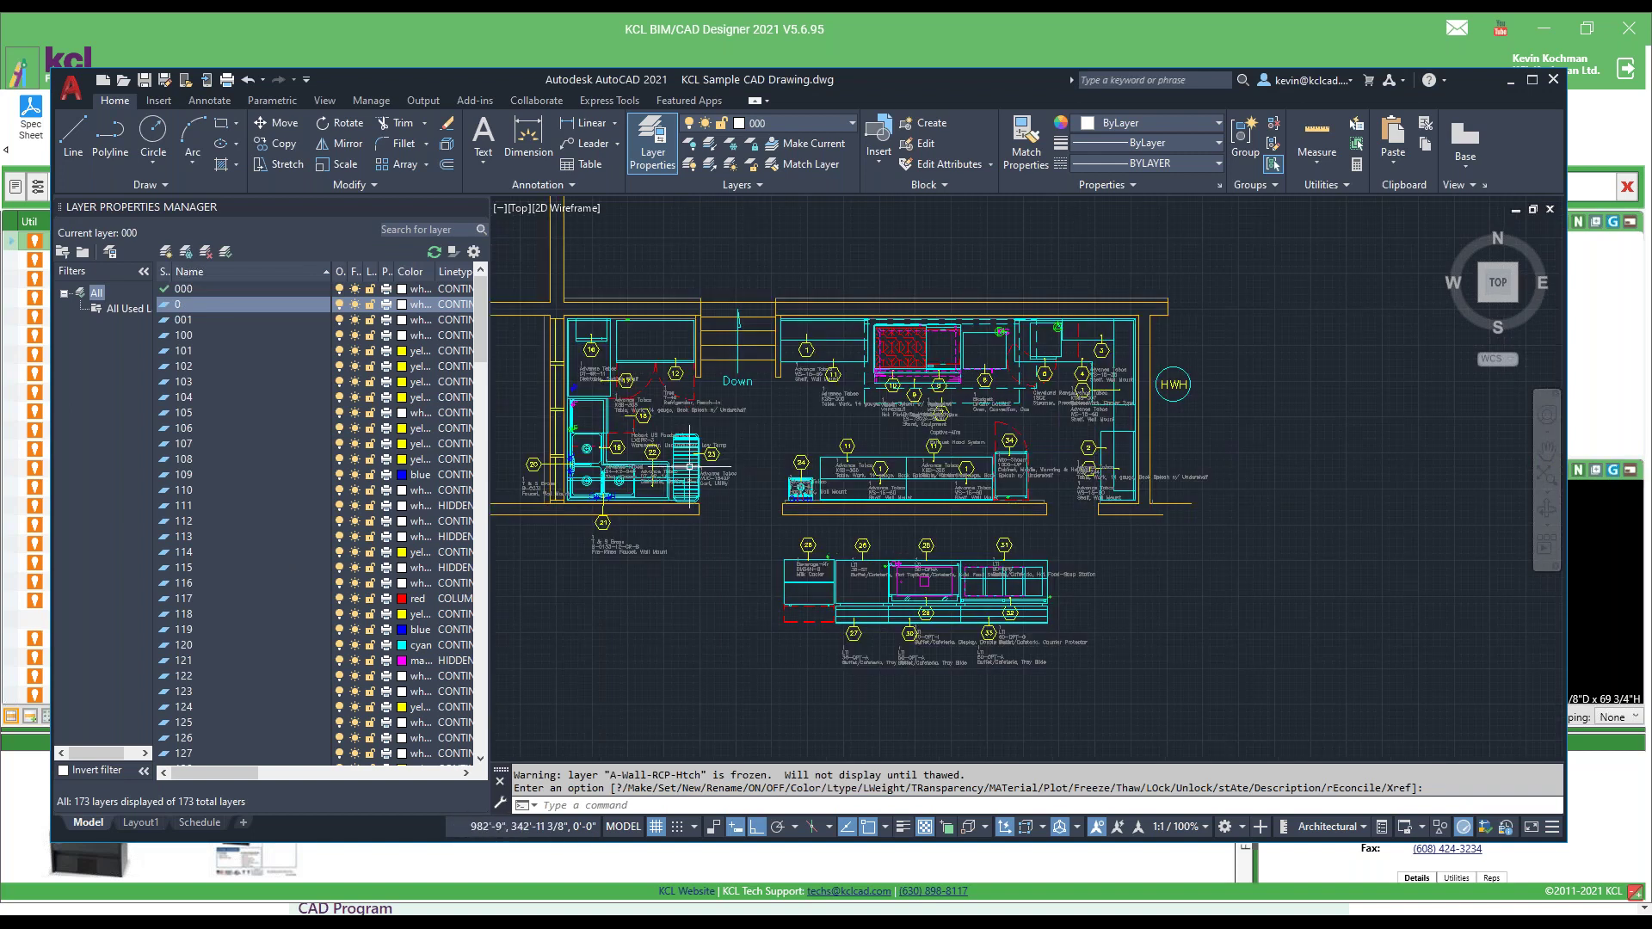
Step: Switch to KCL BIM/CAD Designer and reopen Layer Control, placing its window in the middle of the catalog
left_click(988, 29)
left_click(720, 116)
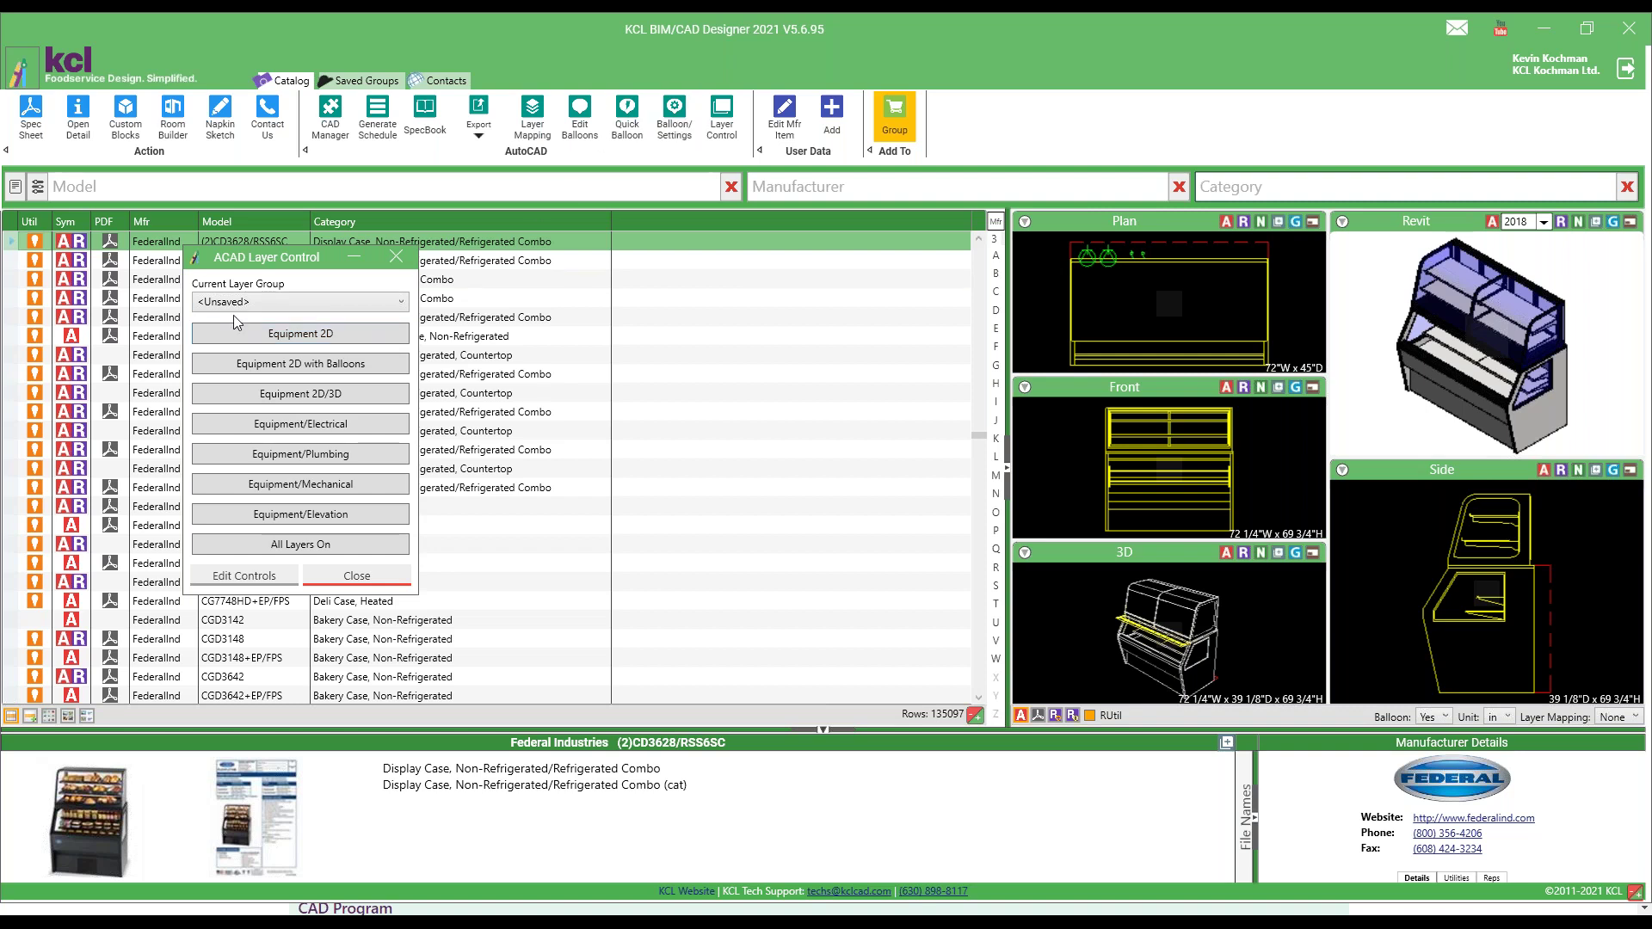
left_click_drag(280, 263, 747, 256)
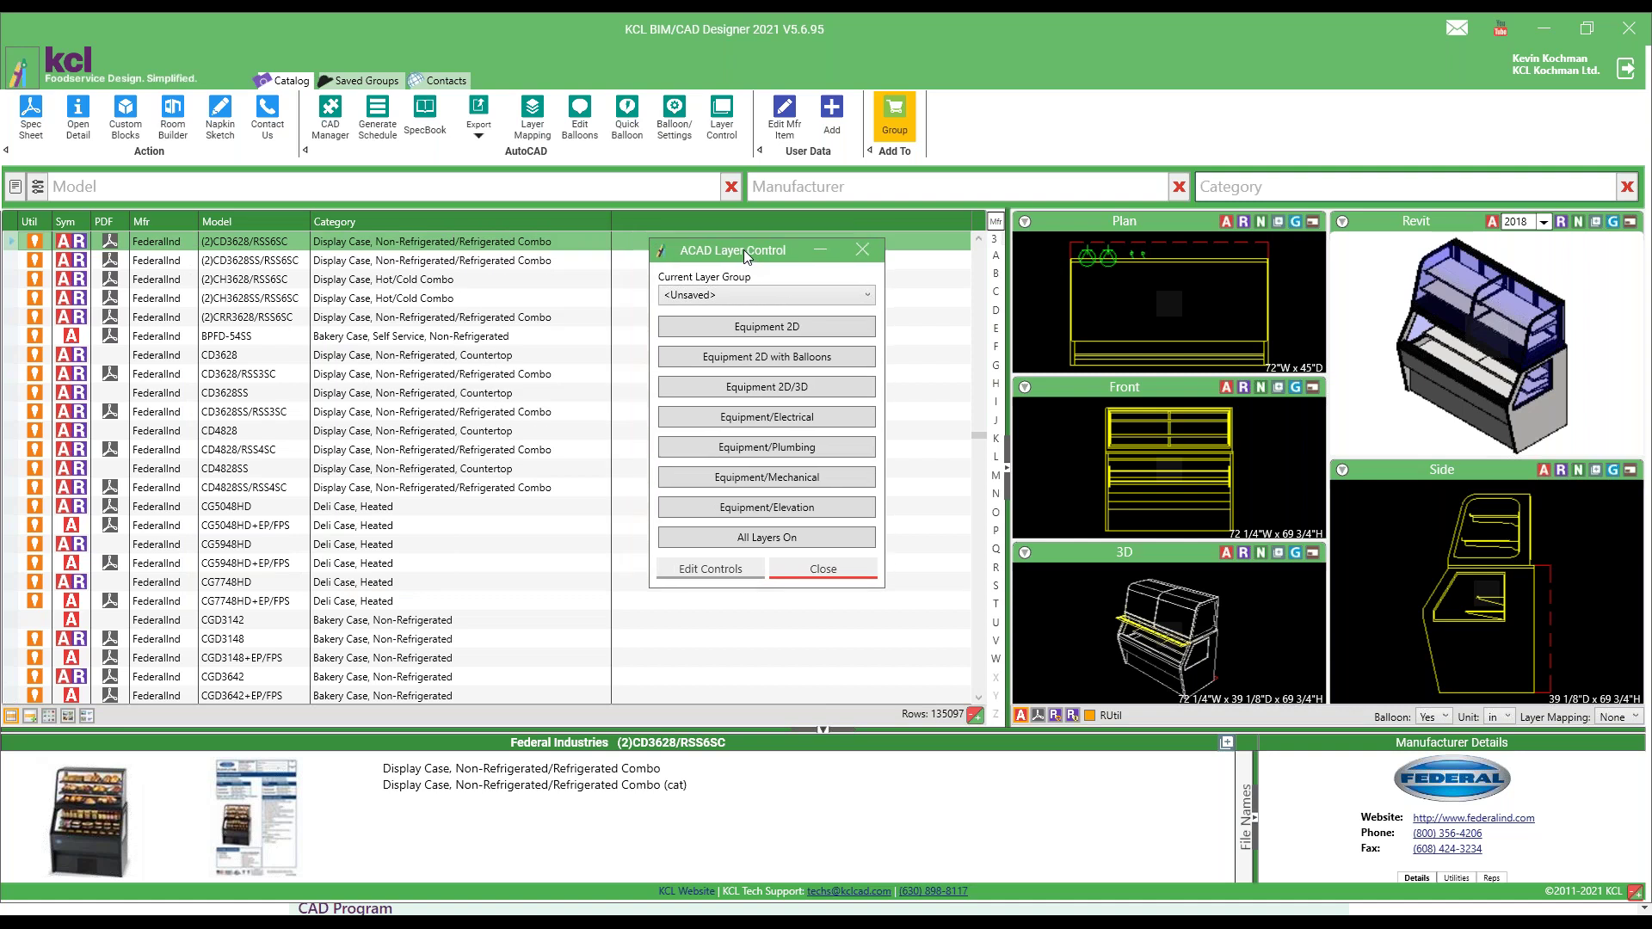
Step: Close Layer Control and open the Layer and symbol legend PDF from the program settings
left_click(862, 250)
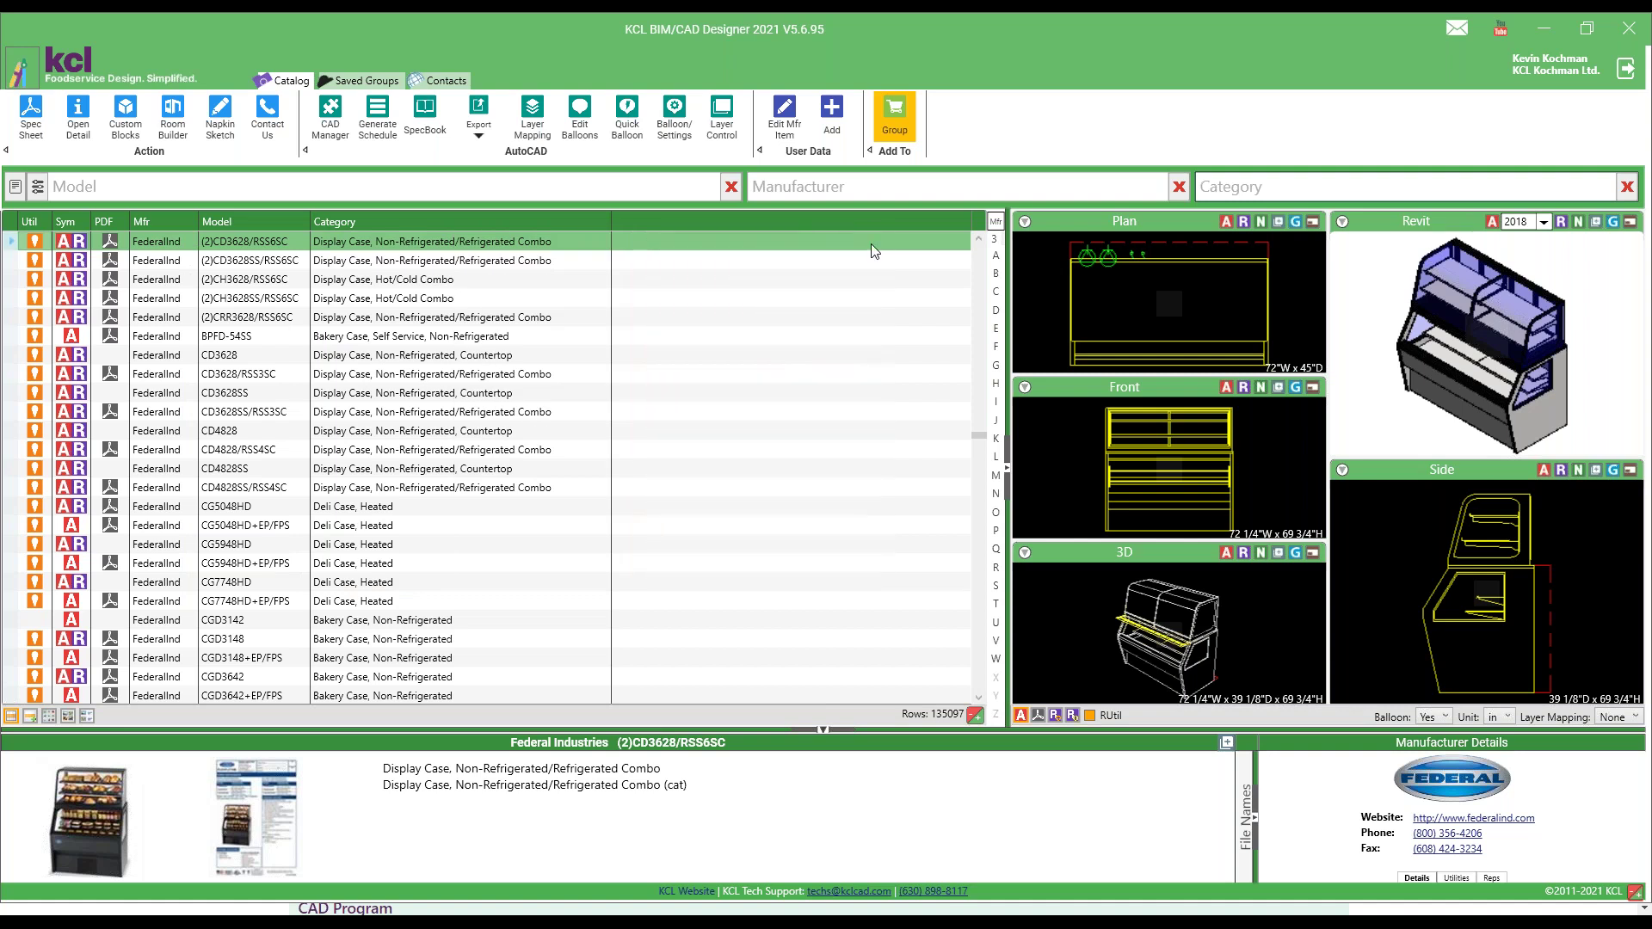
left_click(672, 119)
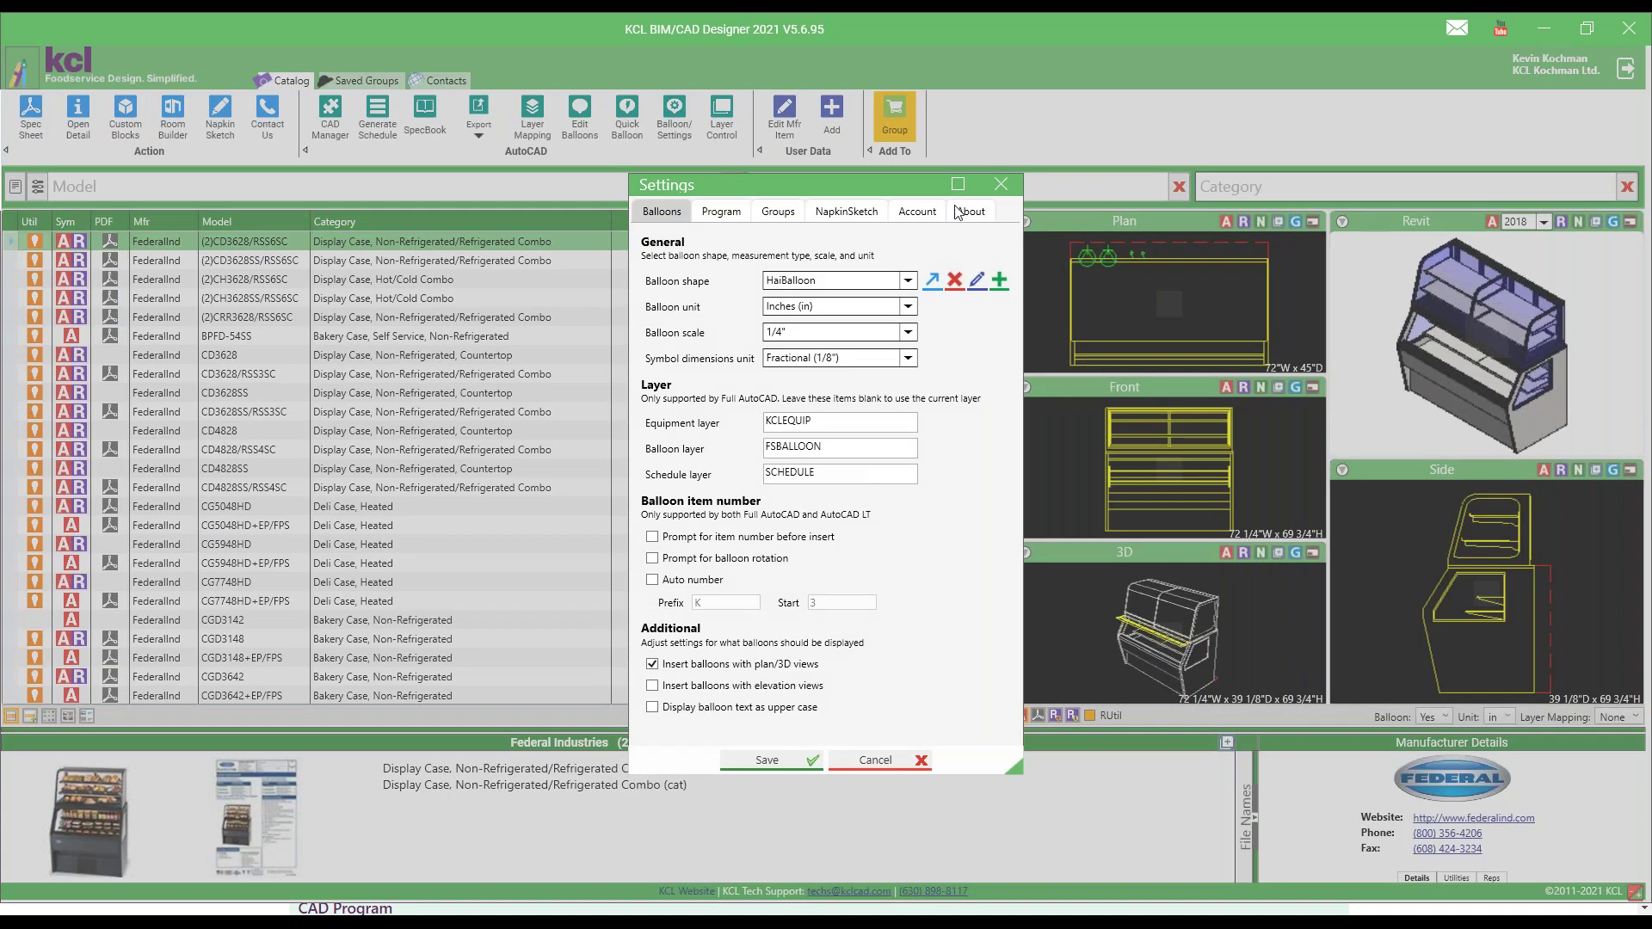
left_click(970, 211)
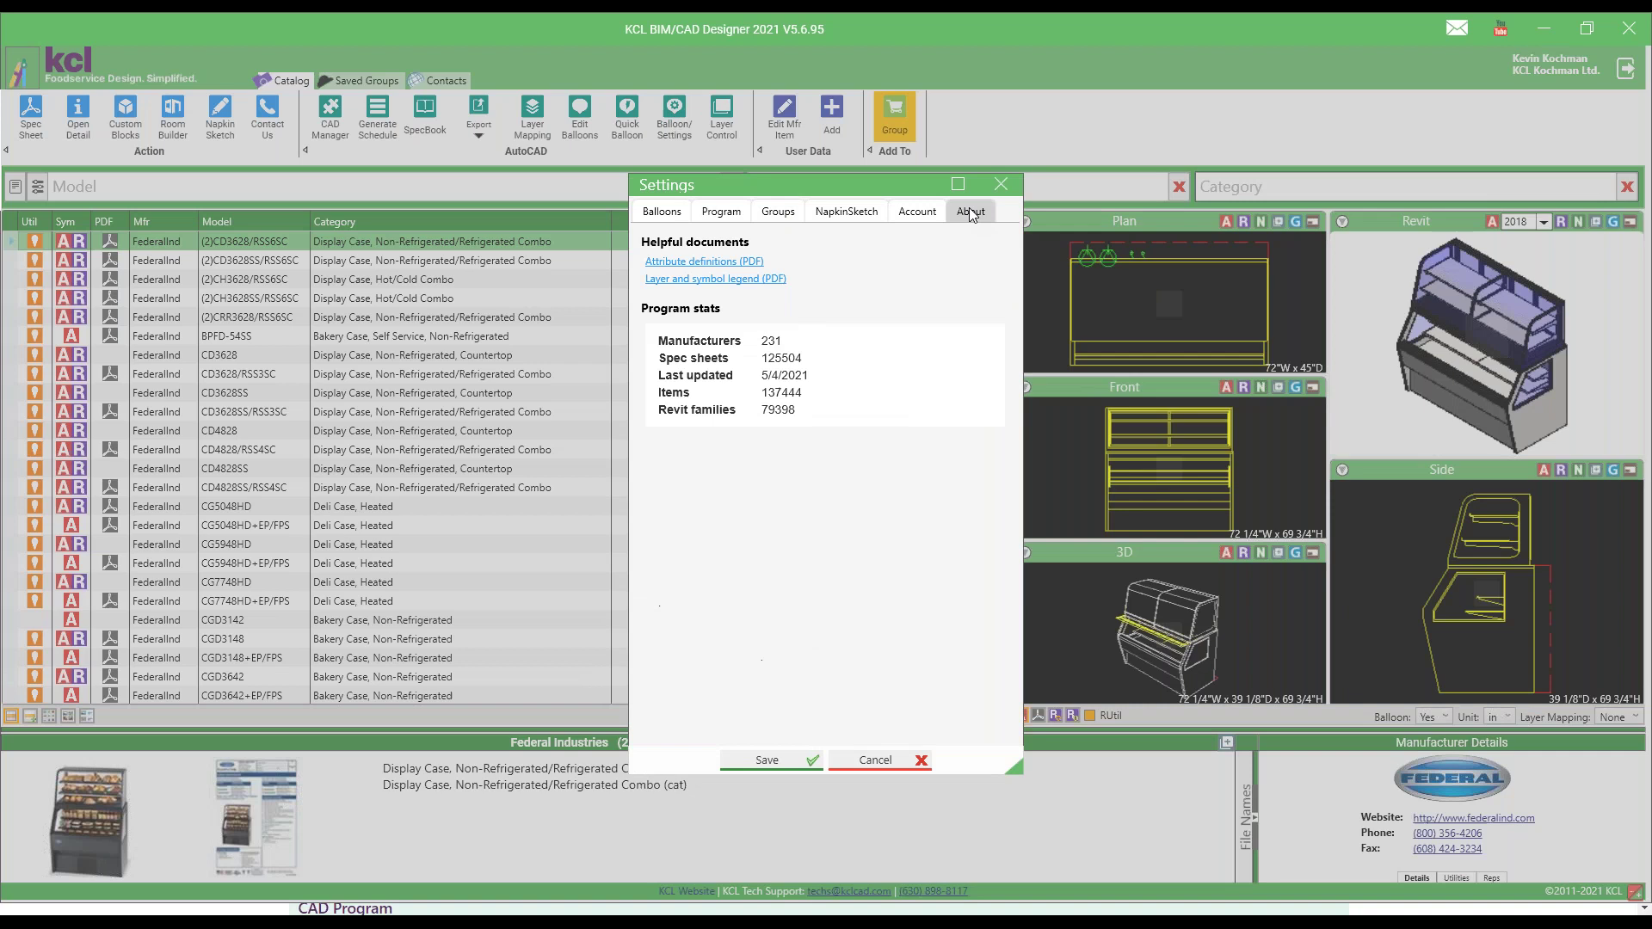
left_click(707, 280)
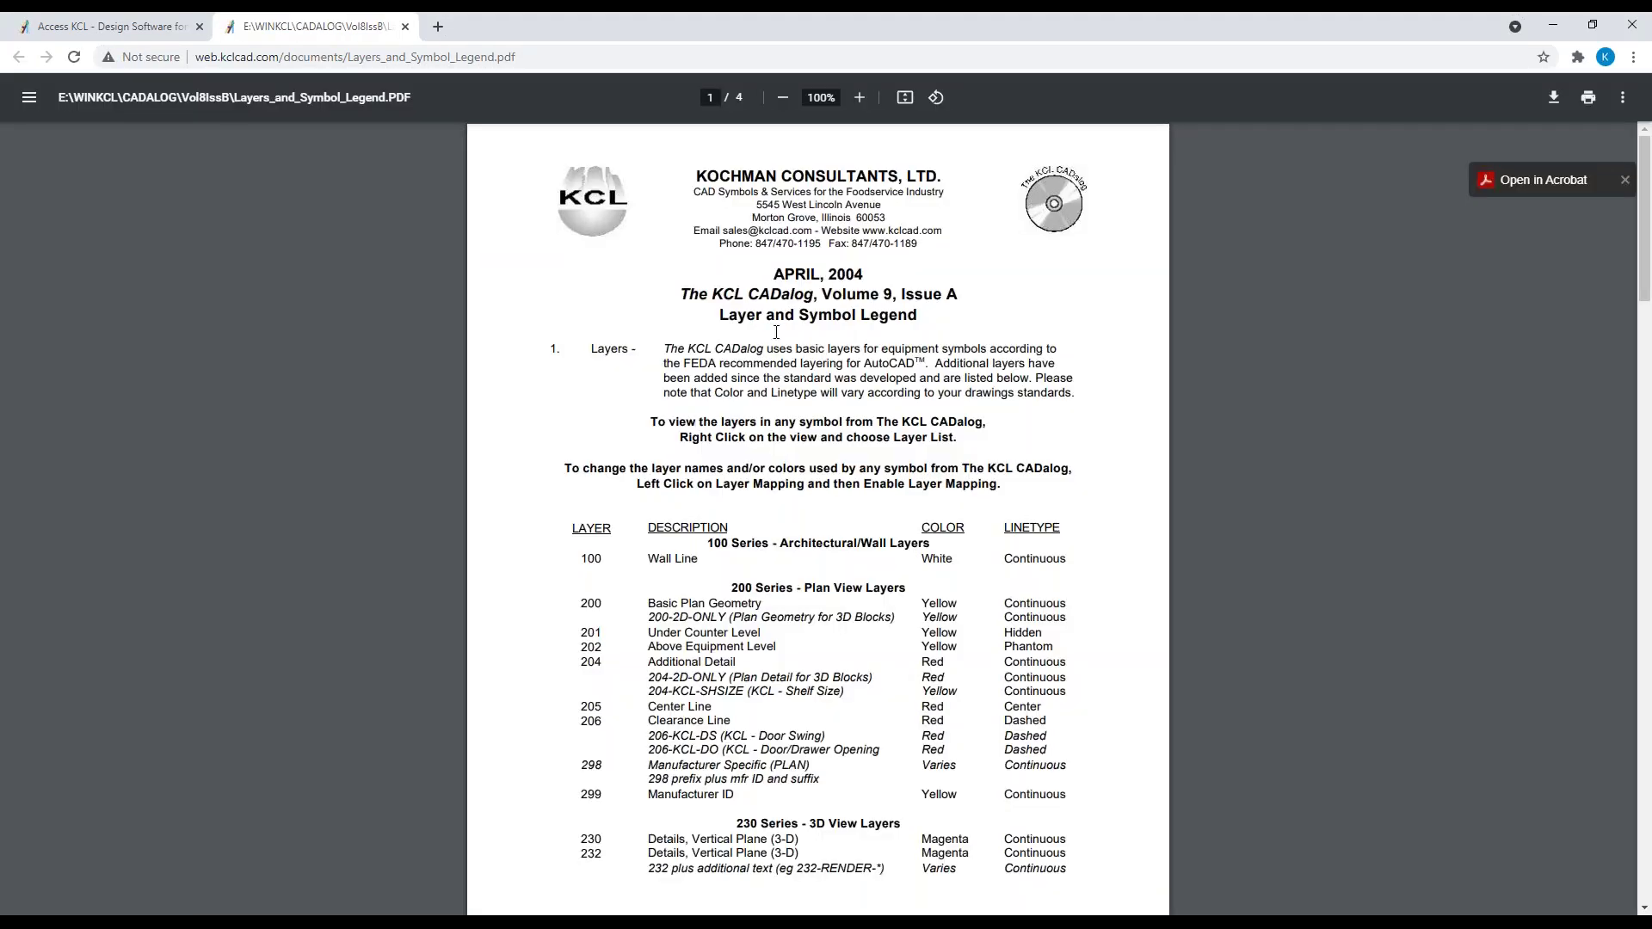
Step: Examine the legend's layer series from 100 through 800, highlighting the 232 layer entries, and return to the KCL catalog with settings closed
scroll(711, 563, "down", 2)
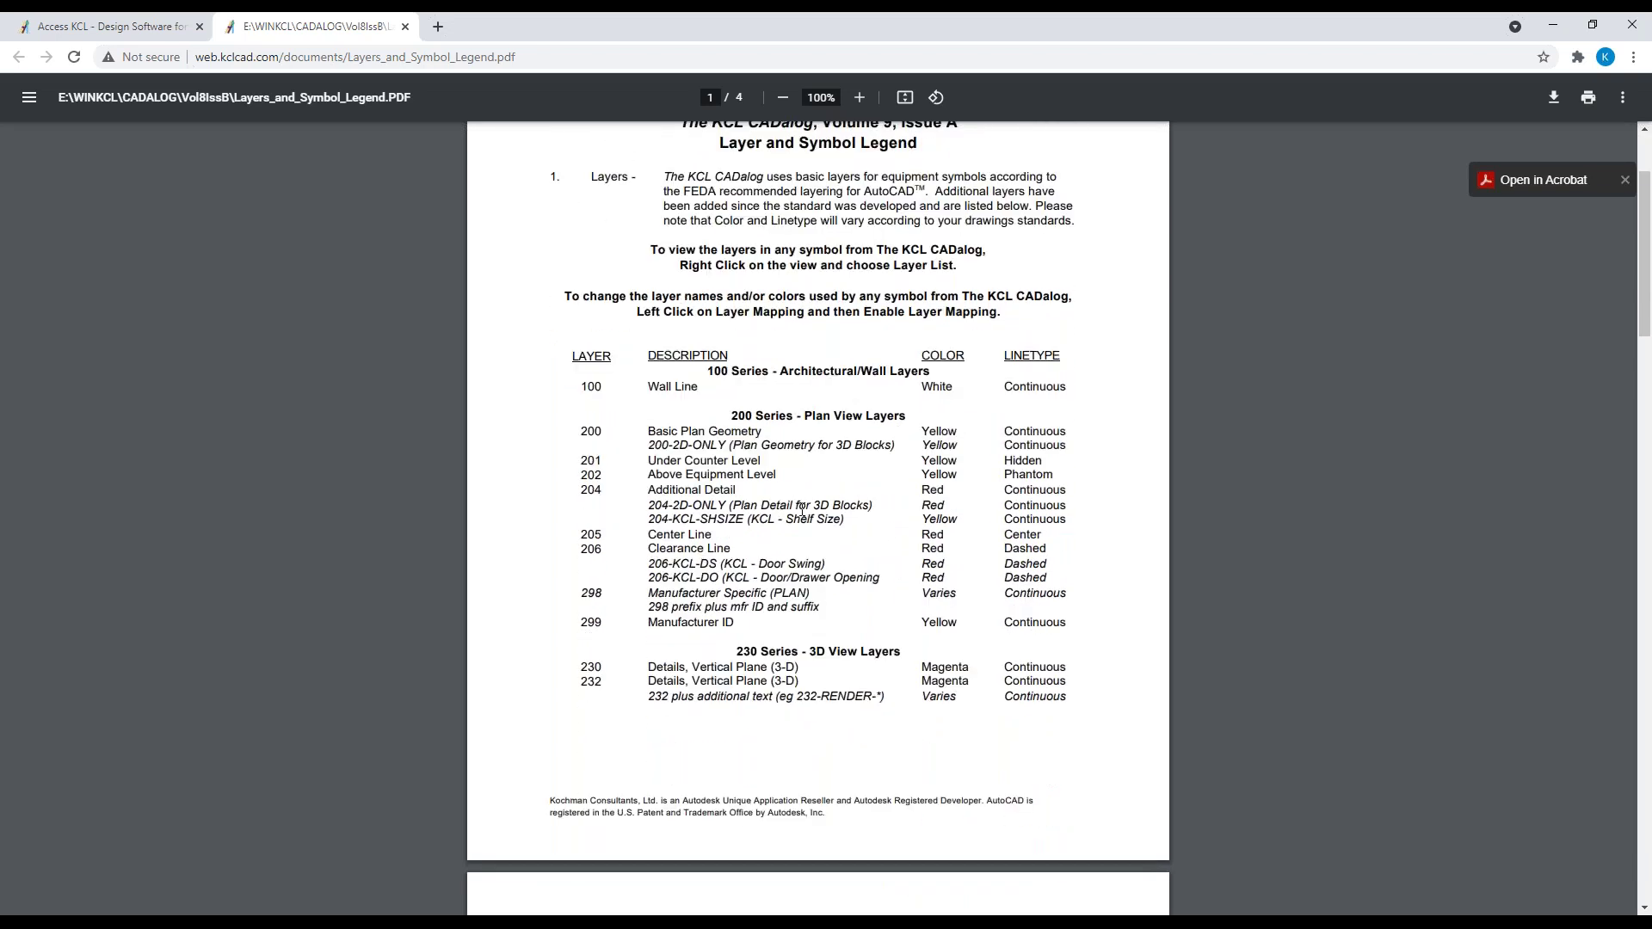
left_click_drag(578, 686, 1038, 709)
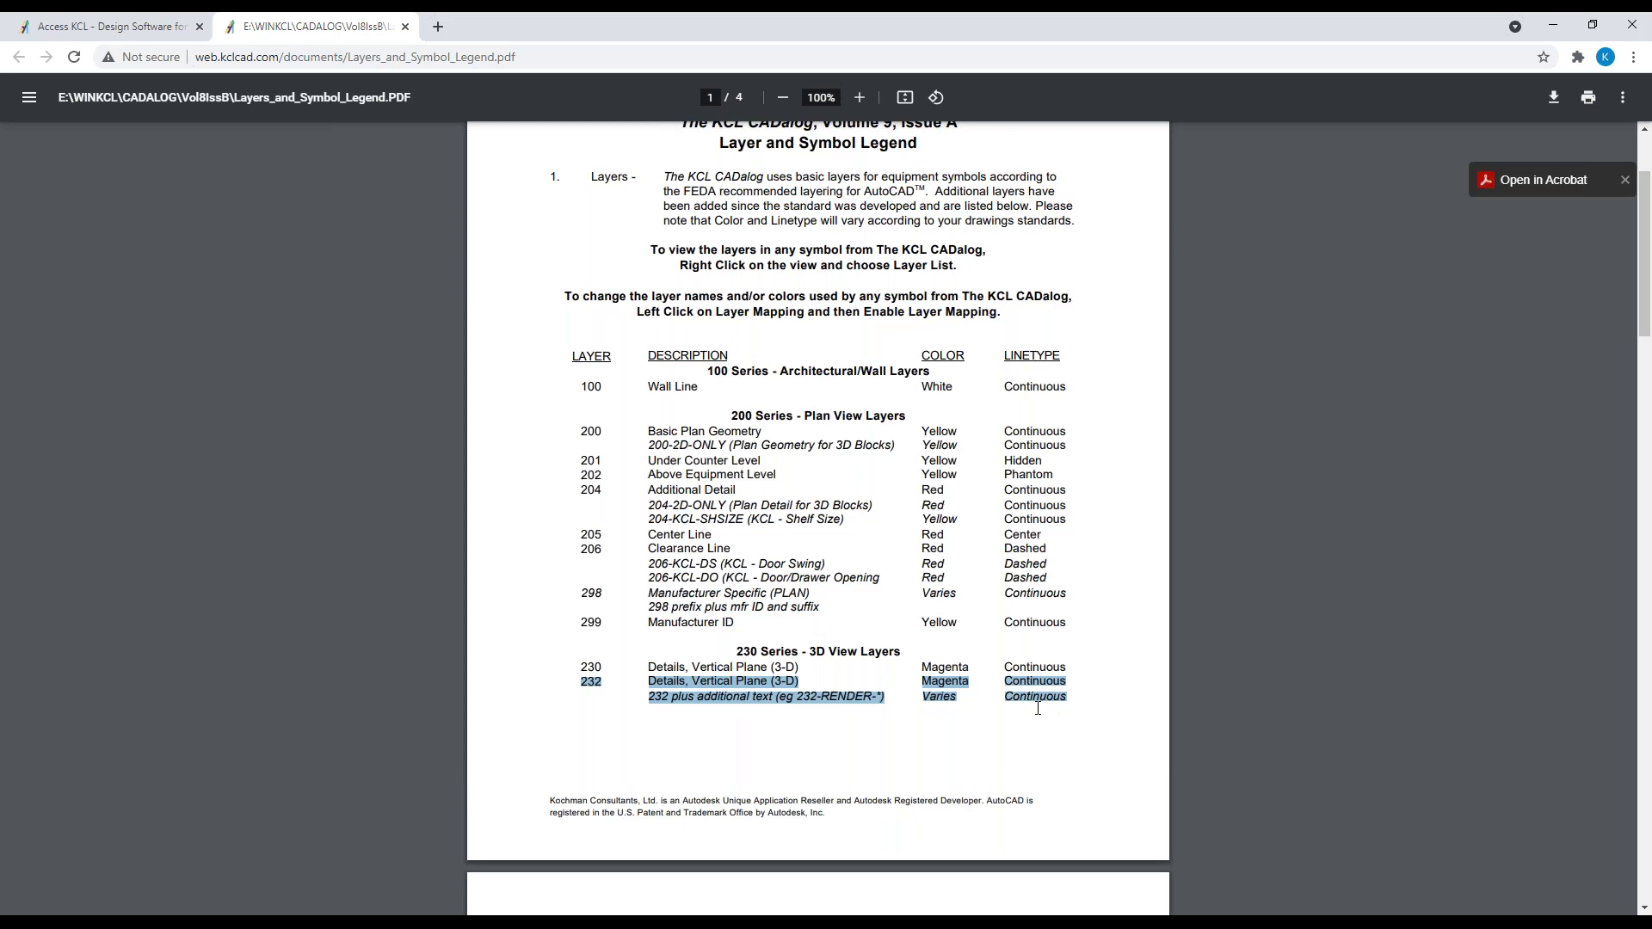
scroll(769, 702, "down", 1)
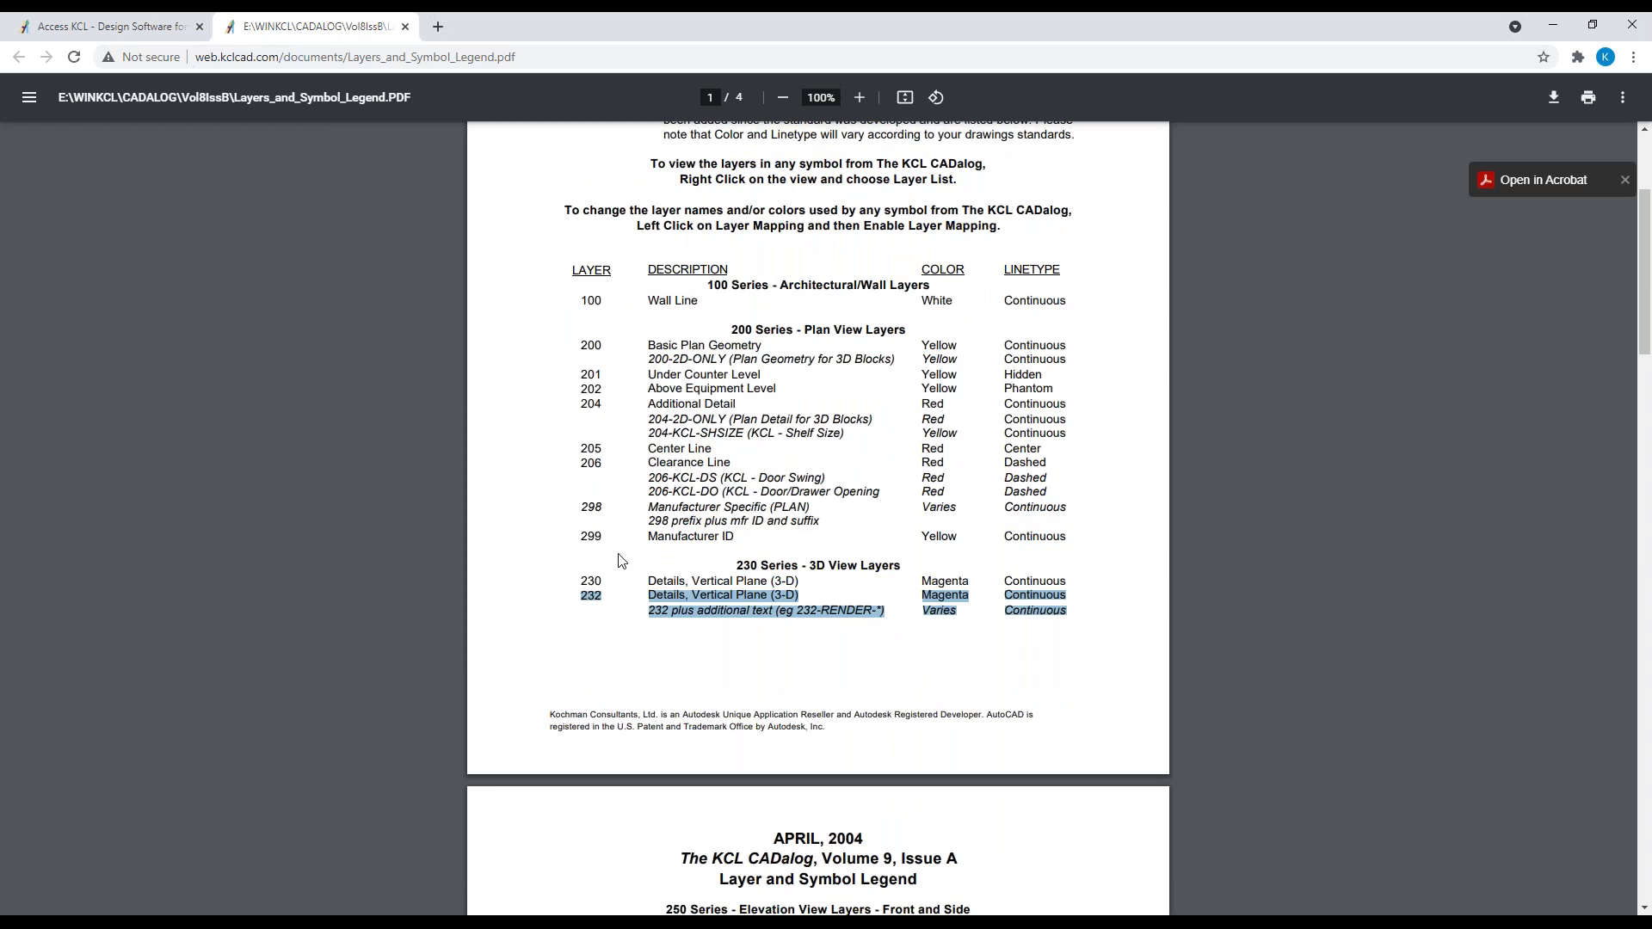
scroll(622, 564, "down", 5)
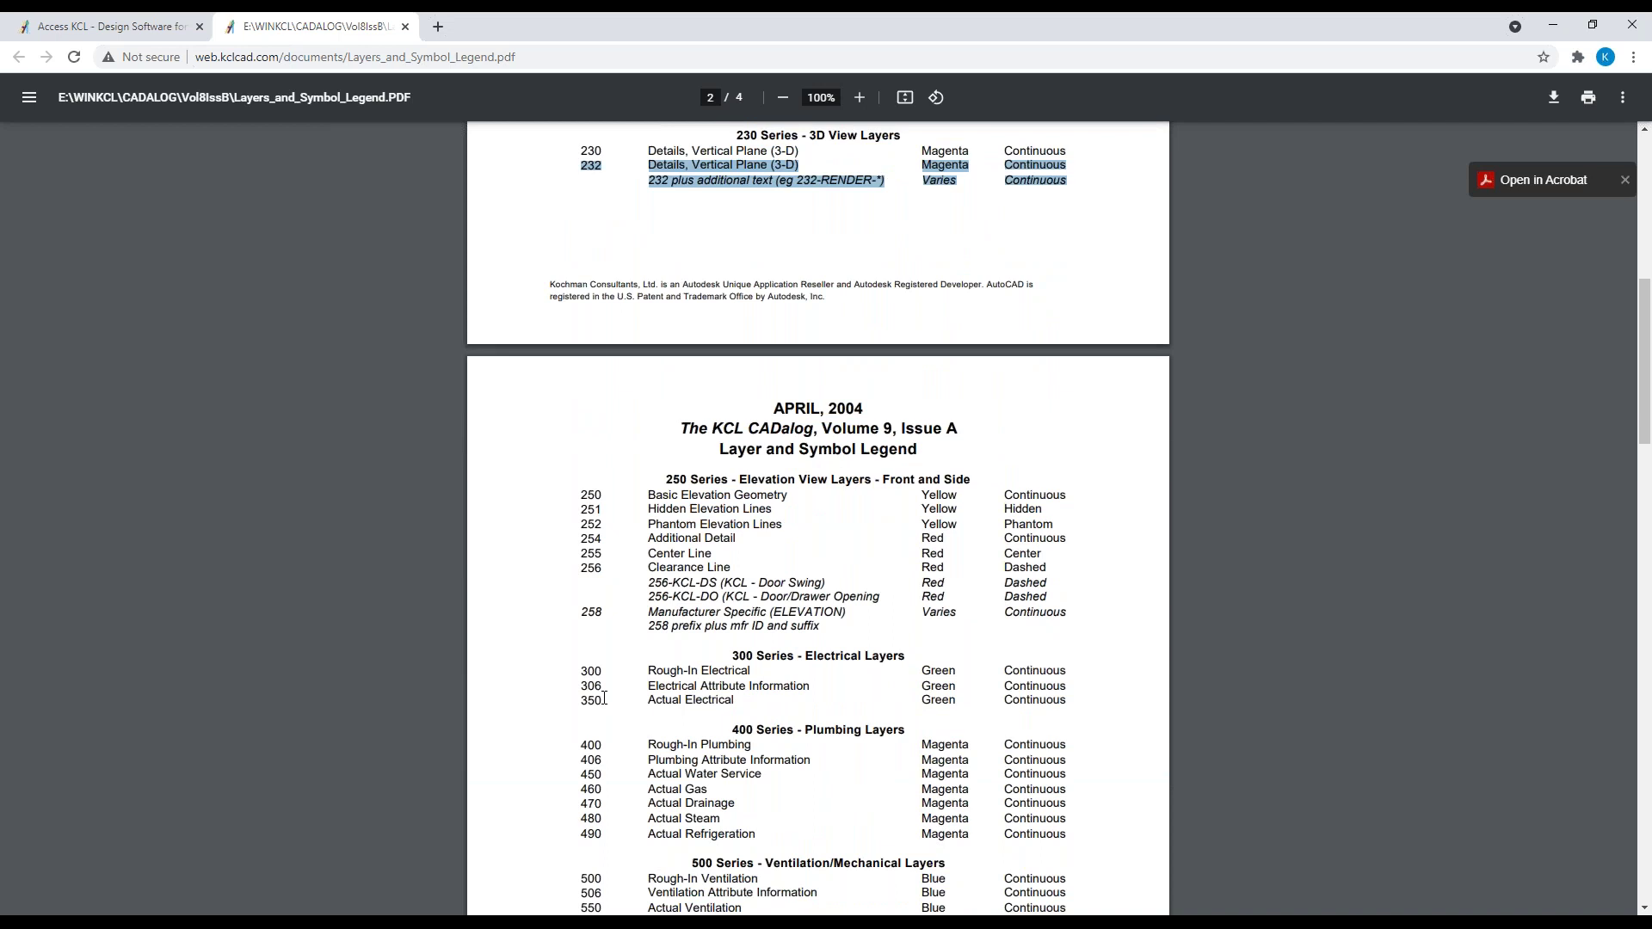
scroll(610, 734, "down", 3)
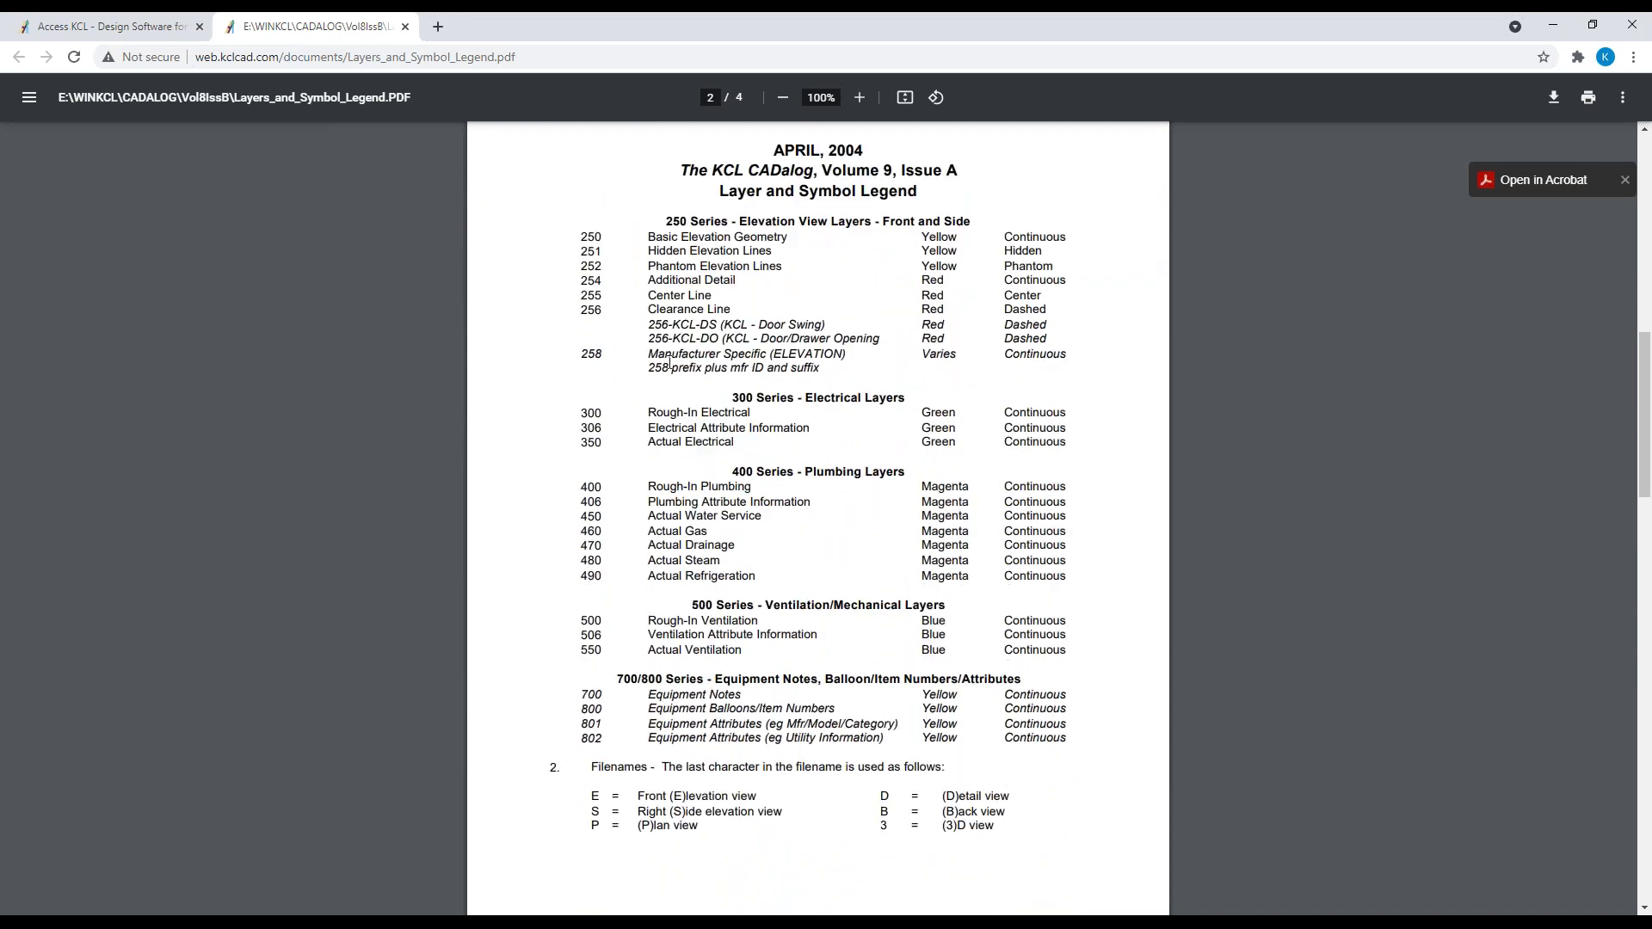
left_click(1553, 25)
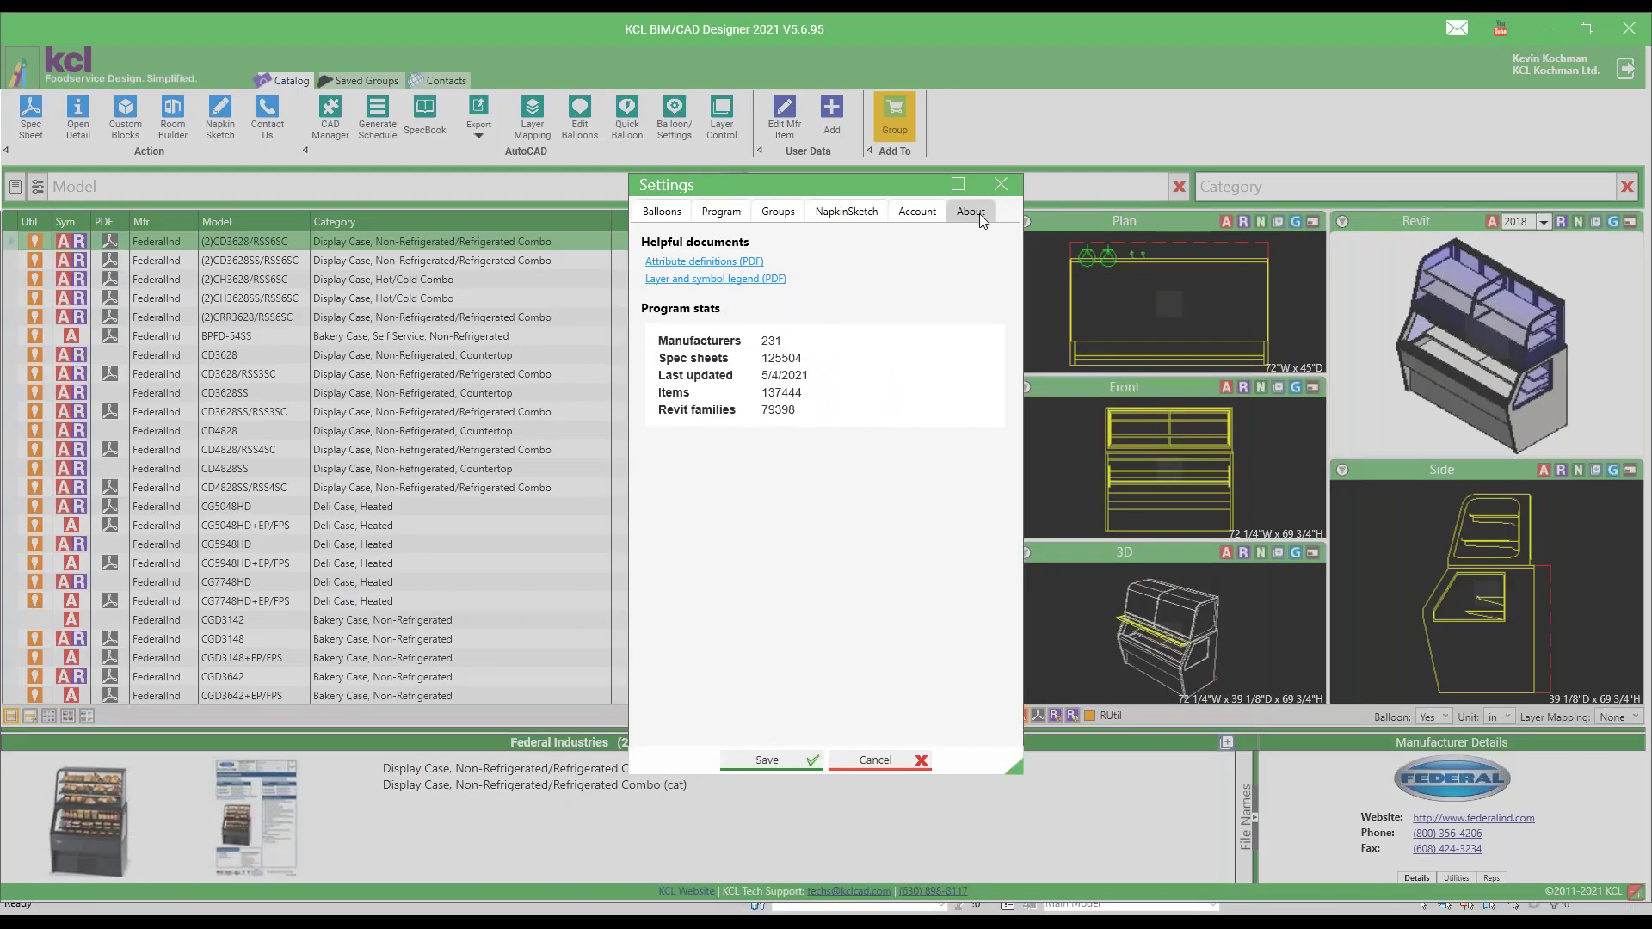
left_click(1001, 184)
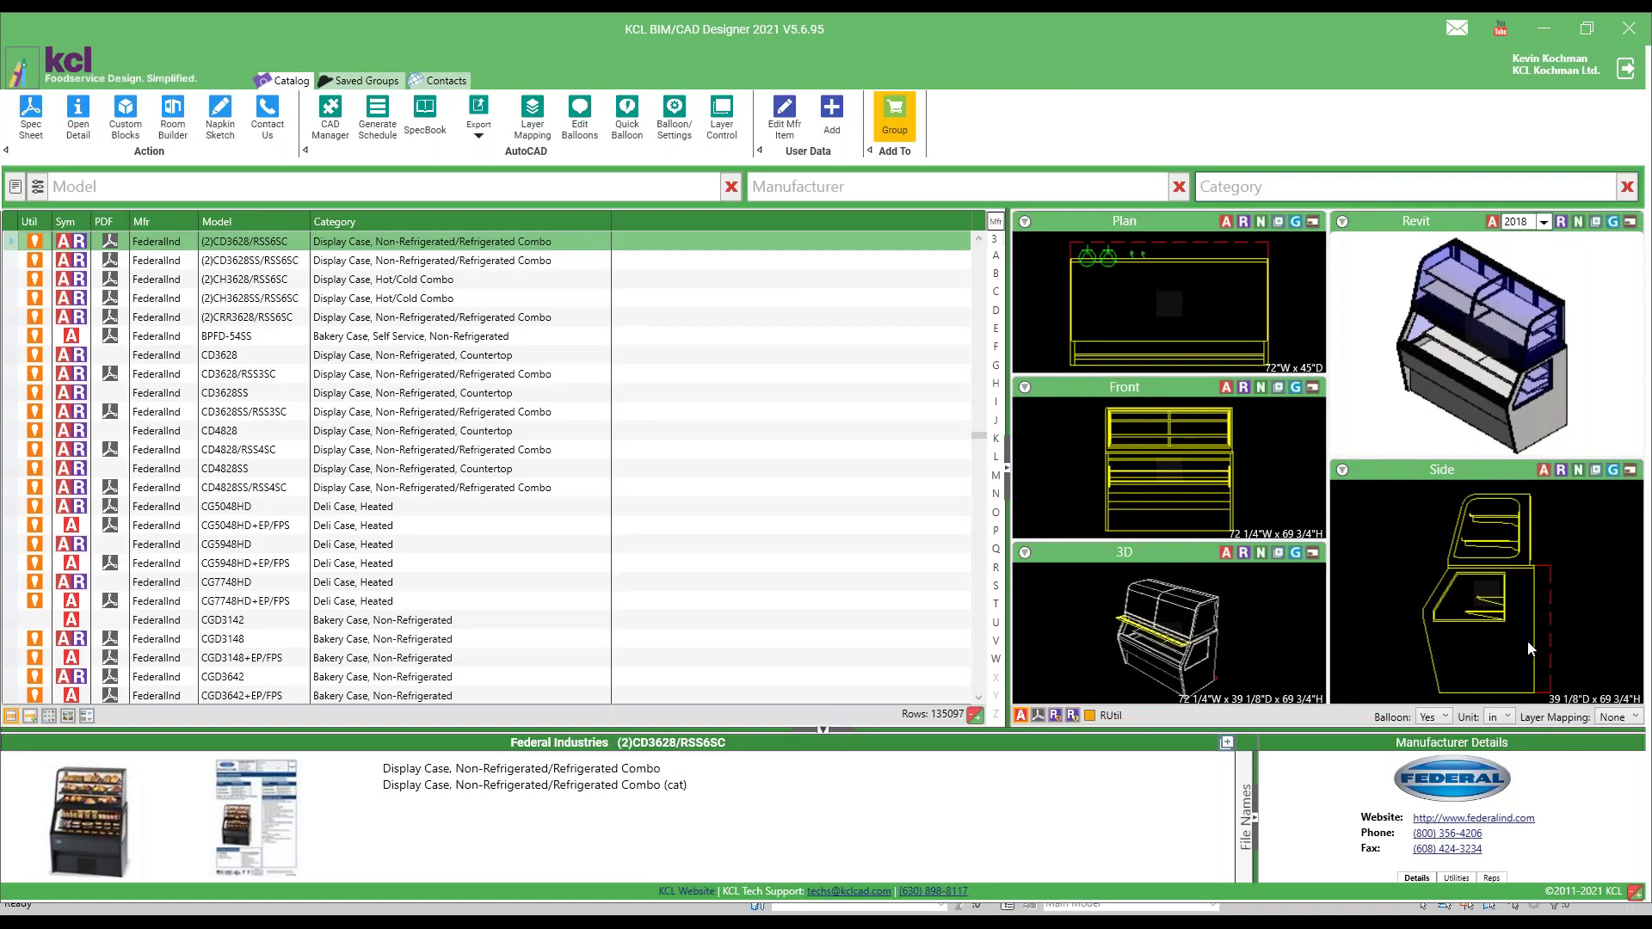
Step: Set the layer mapping to Iquote and select Alto-Shaam's 1000-SK DX RHSD 3.5" CASTER slow cook/hold oven
left_click(1616, 720)
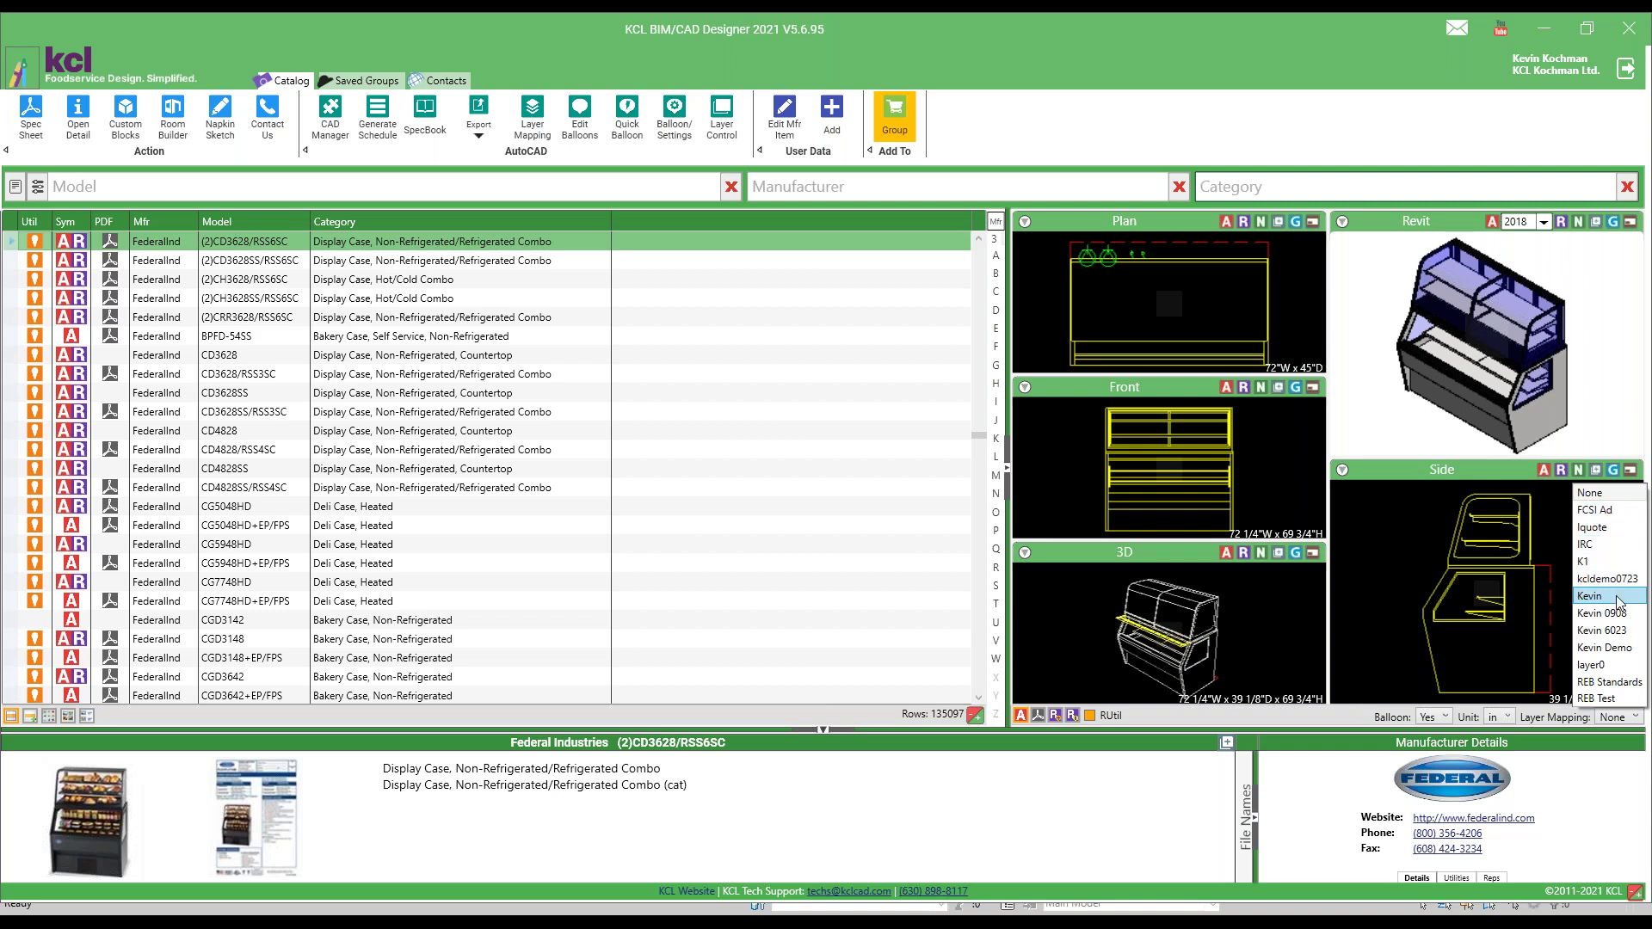
left_click(1606, 527)
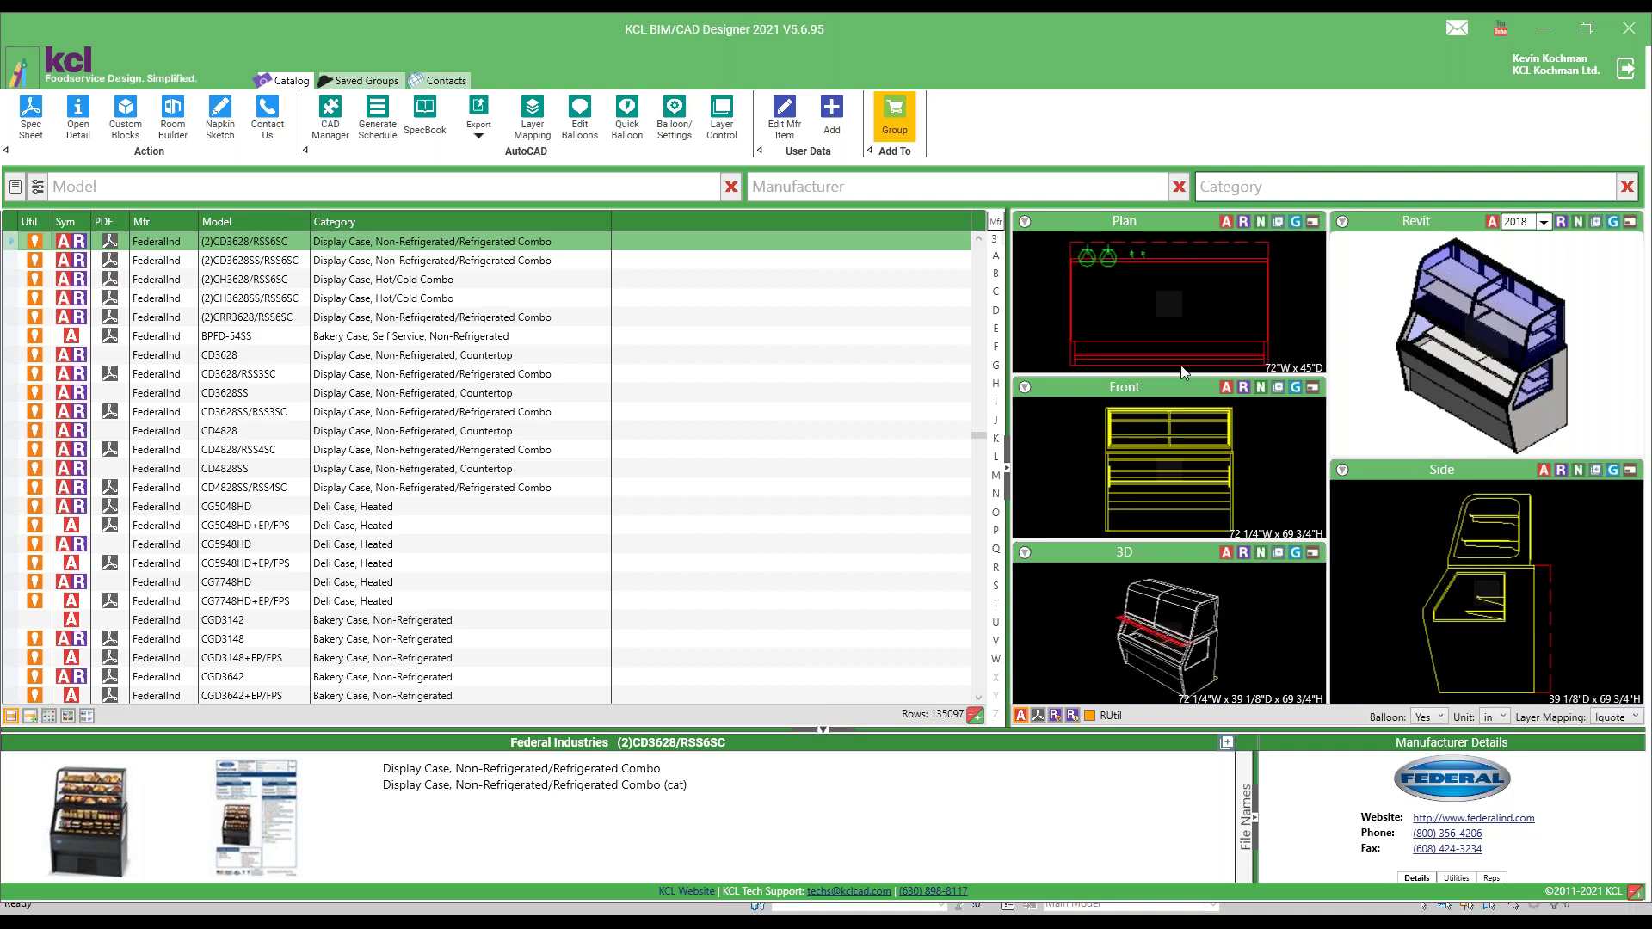
left_click(996, 256)
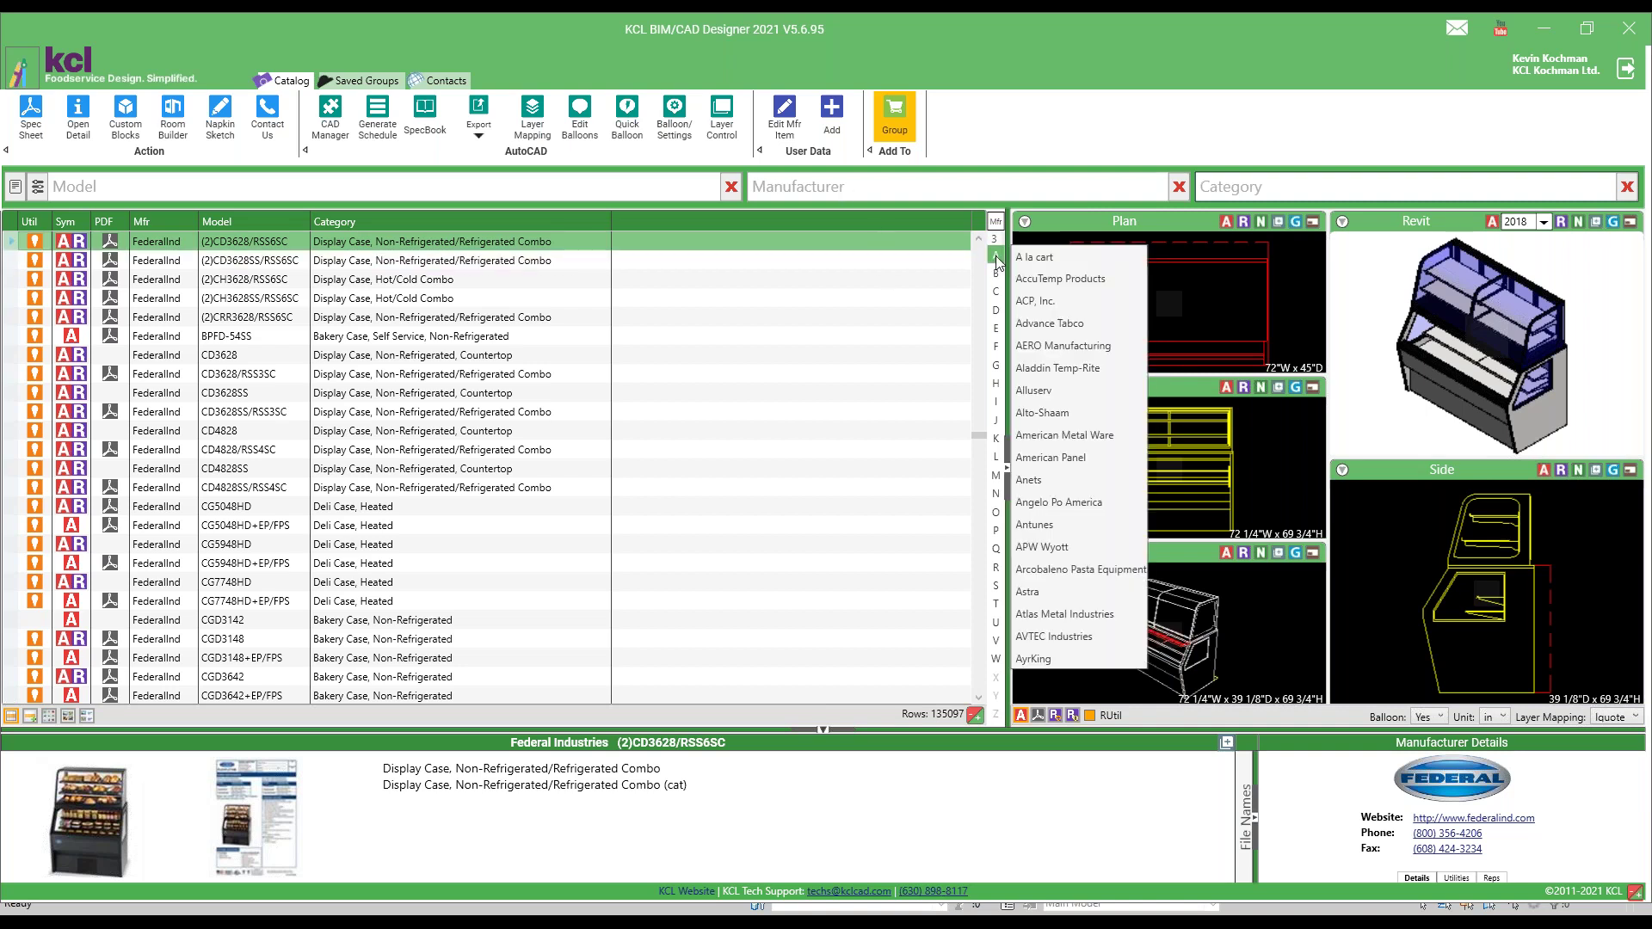
left_click(1041, 412)
left_click(401, 318)
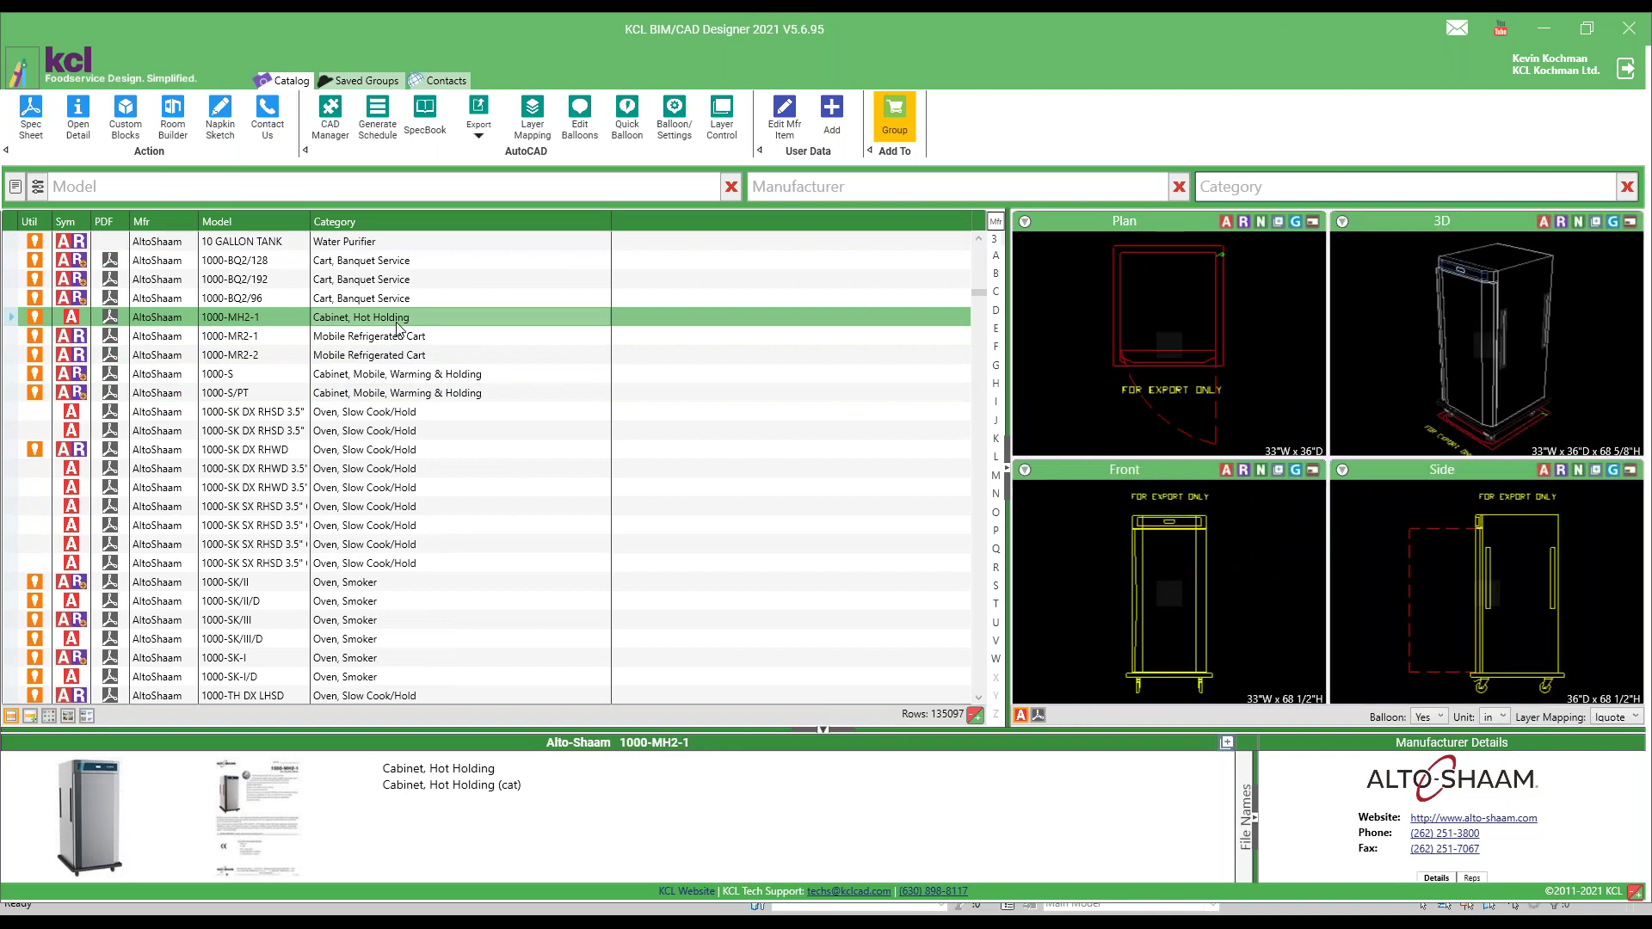
left_click(350, 413)
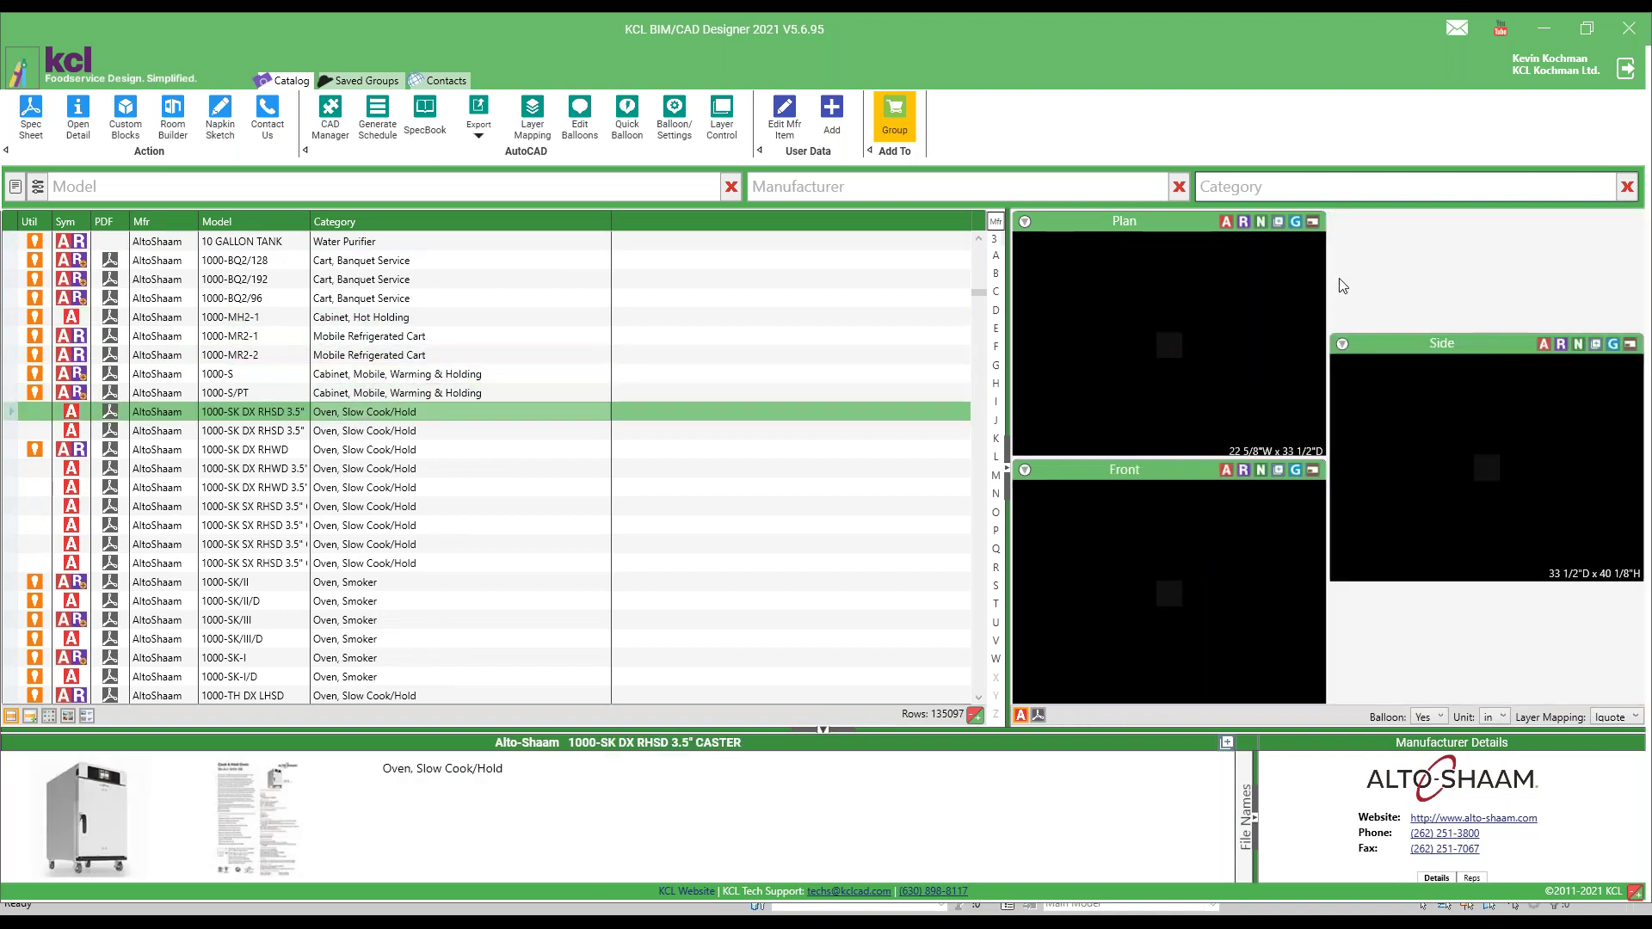
Step: Send the oven's plan view to Revit and place it on the Level 1 floor plan, just above the west elevation marker
left_click(1243, 222)
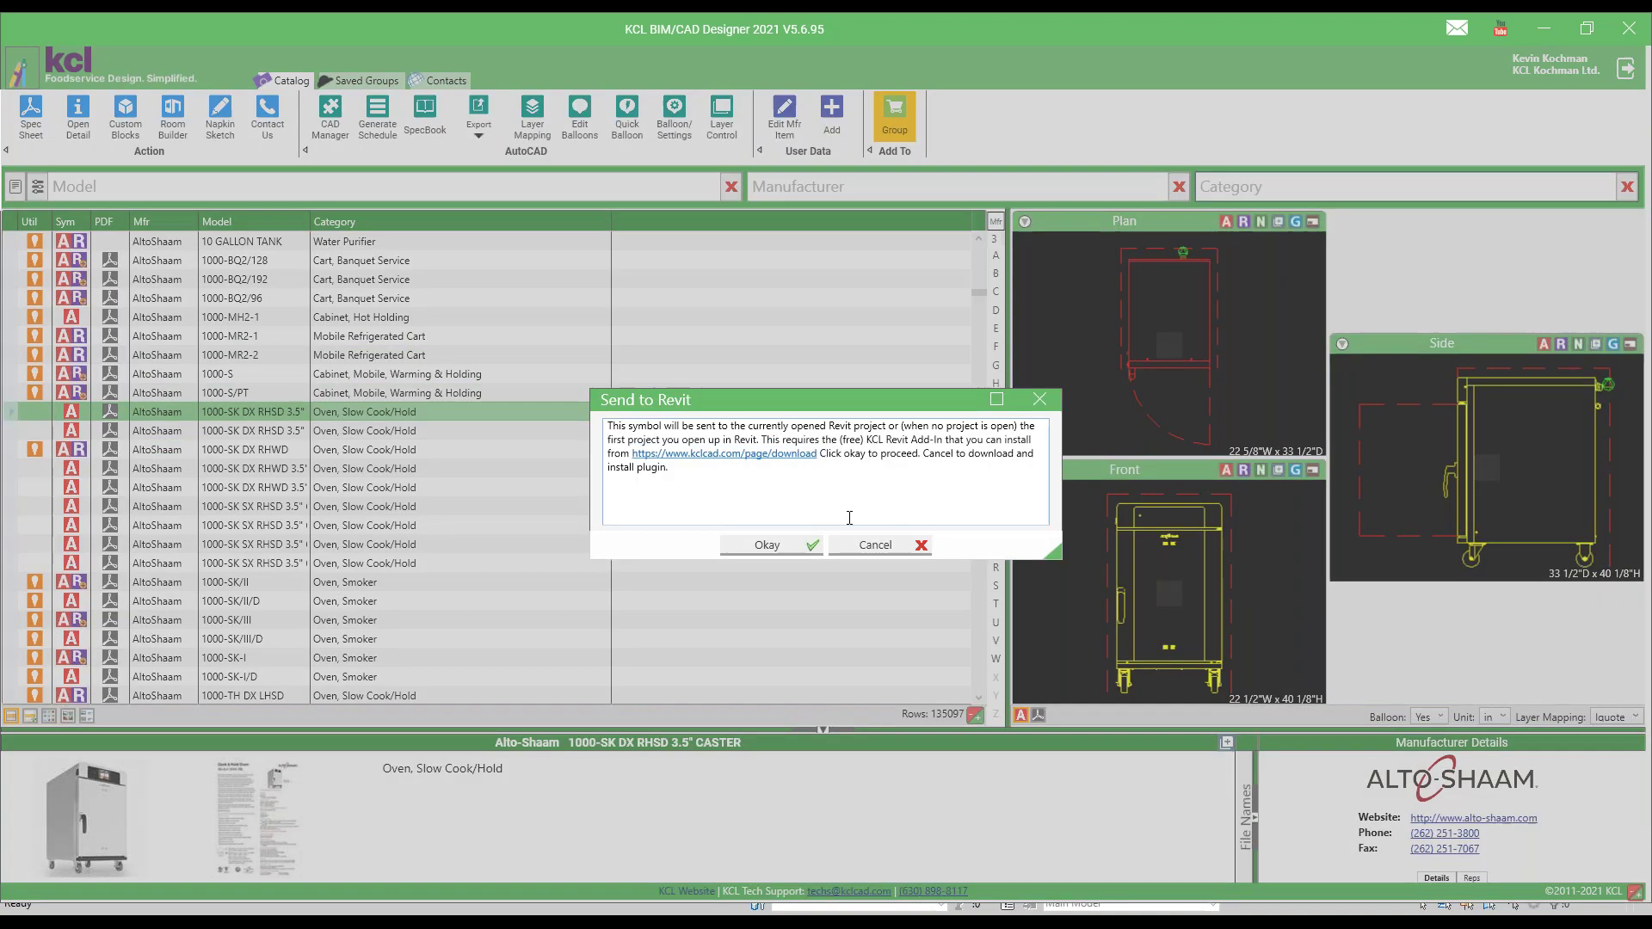
left_click(768, 546)
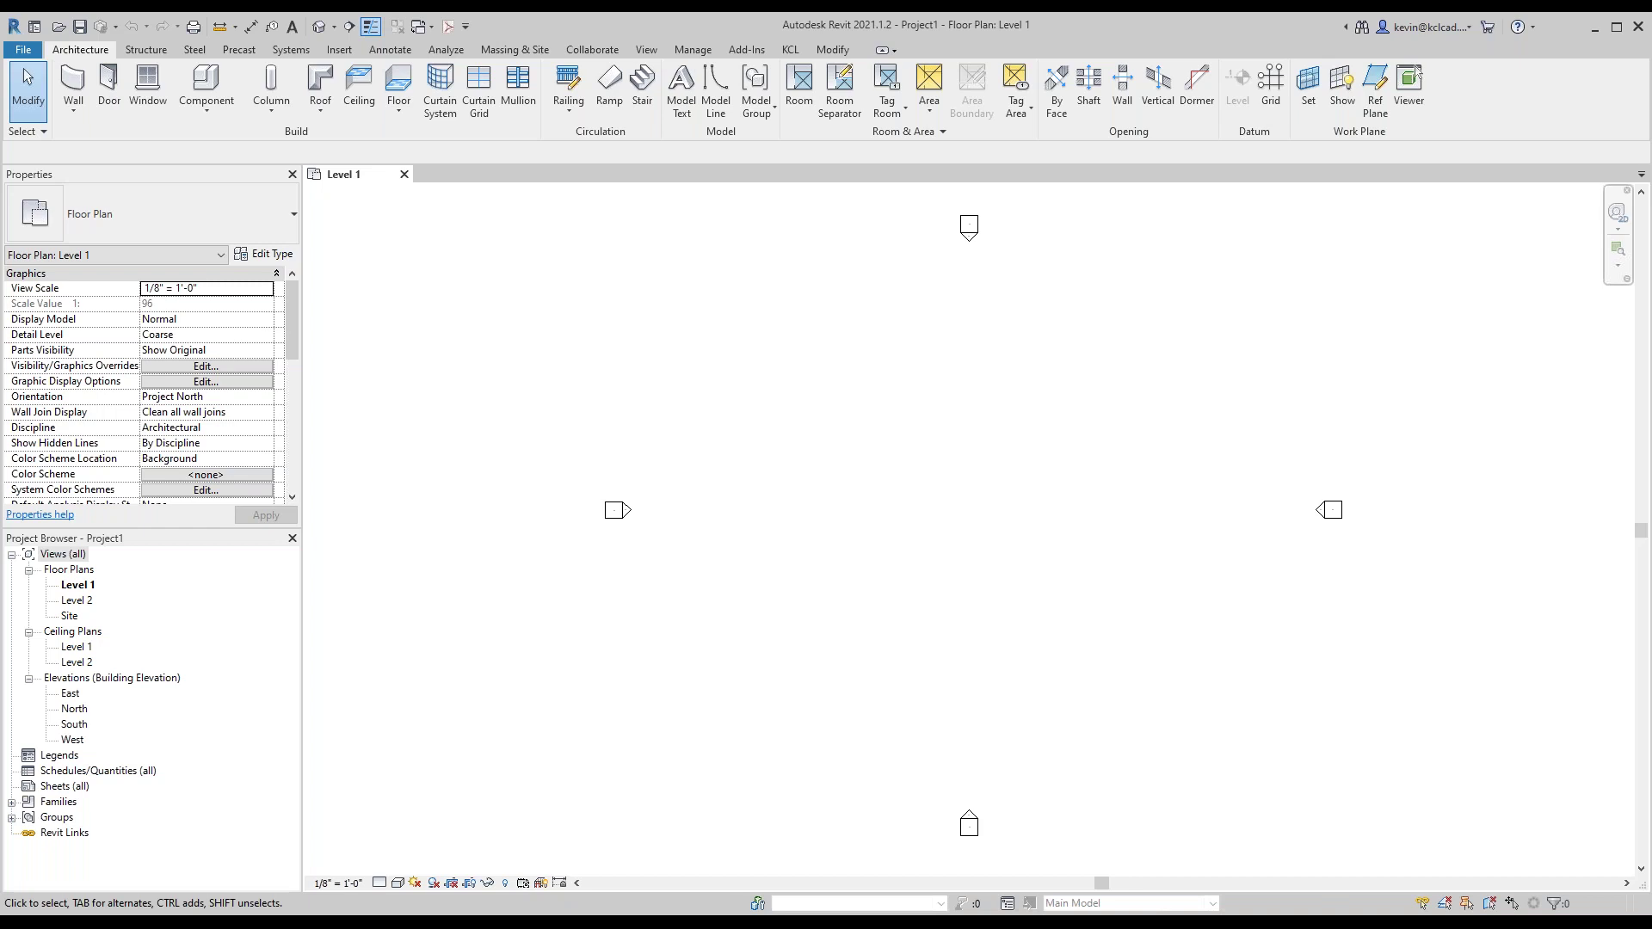
scroll(650, 430, "up", 5)
key("Escape")
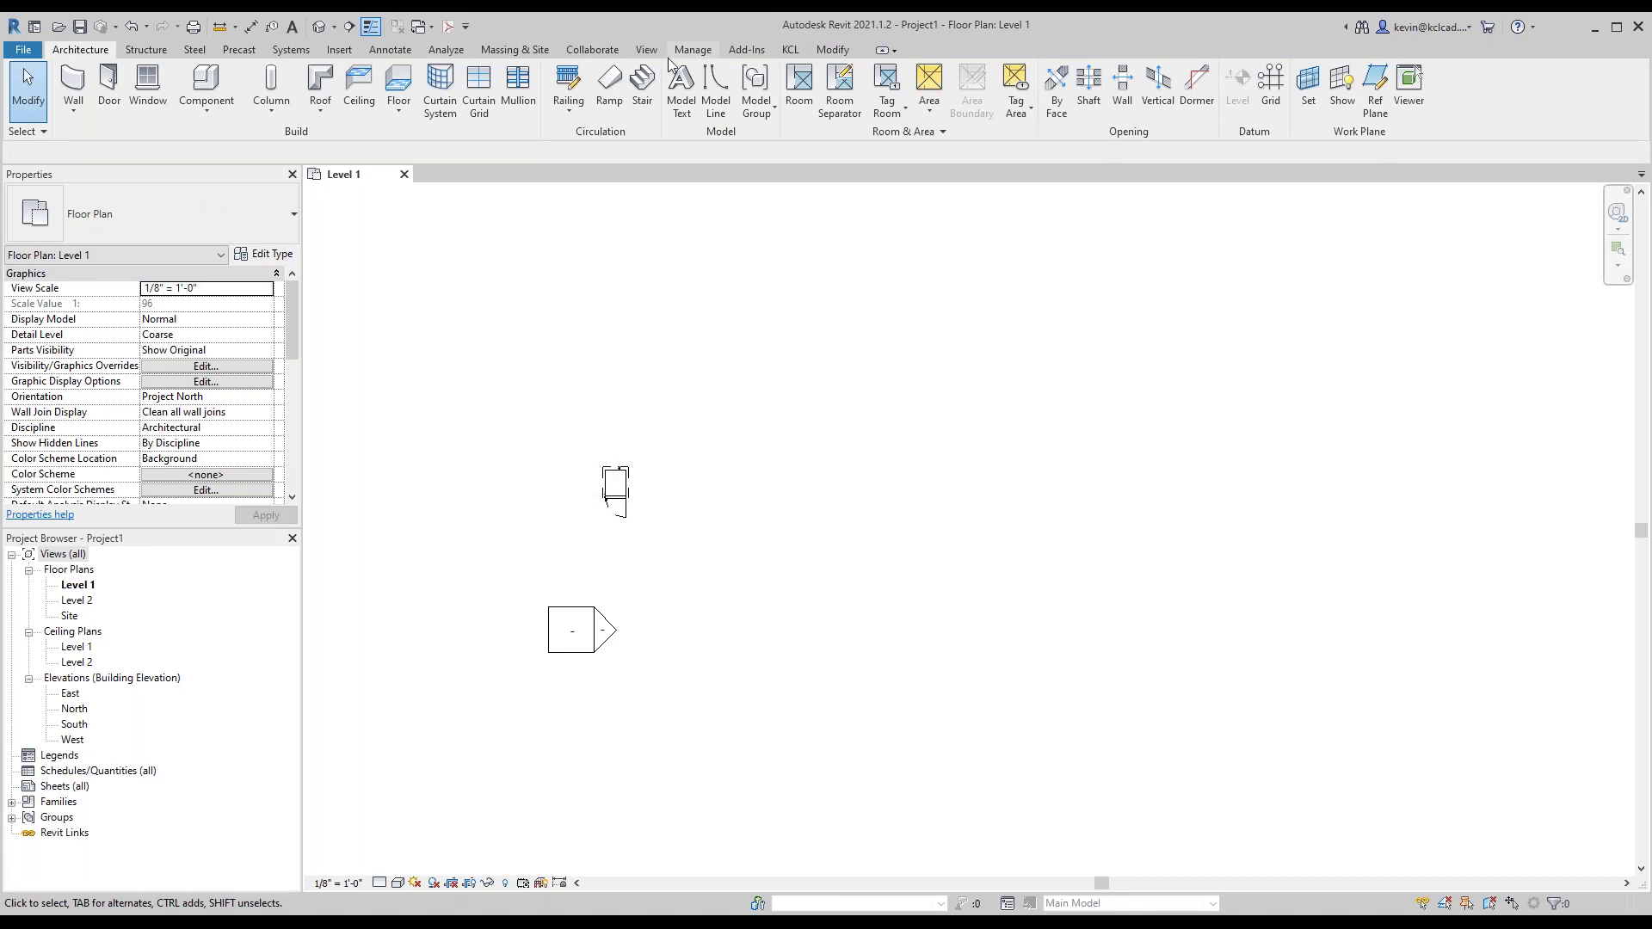
Step: Inspect the imported categories in Level 1's Visibility/Graphics overrides for the oven's layers, and return to KCL BIM/CAD Designer
left_click(645, 50)
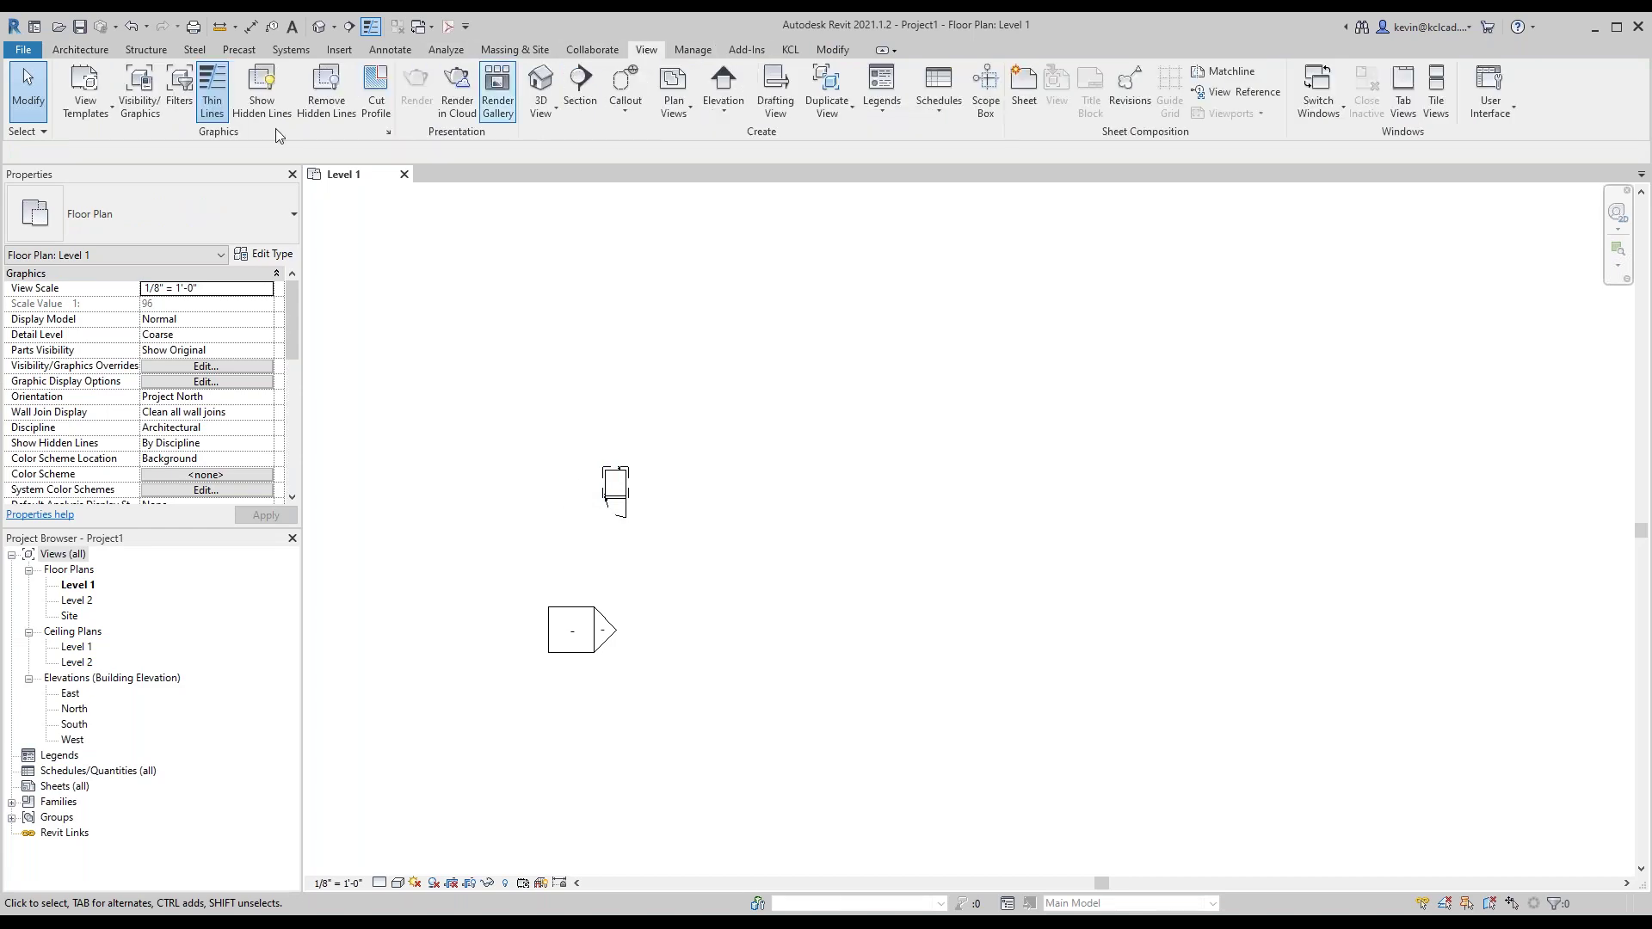
left_click(138, 107)
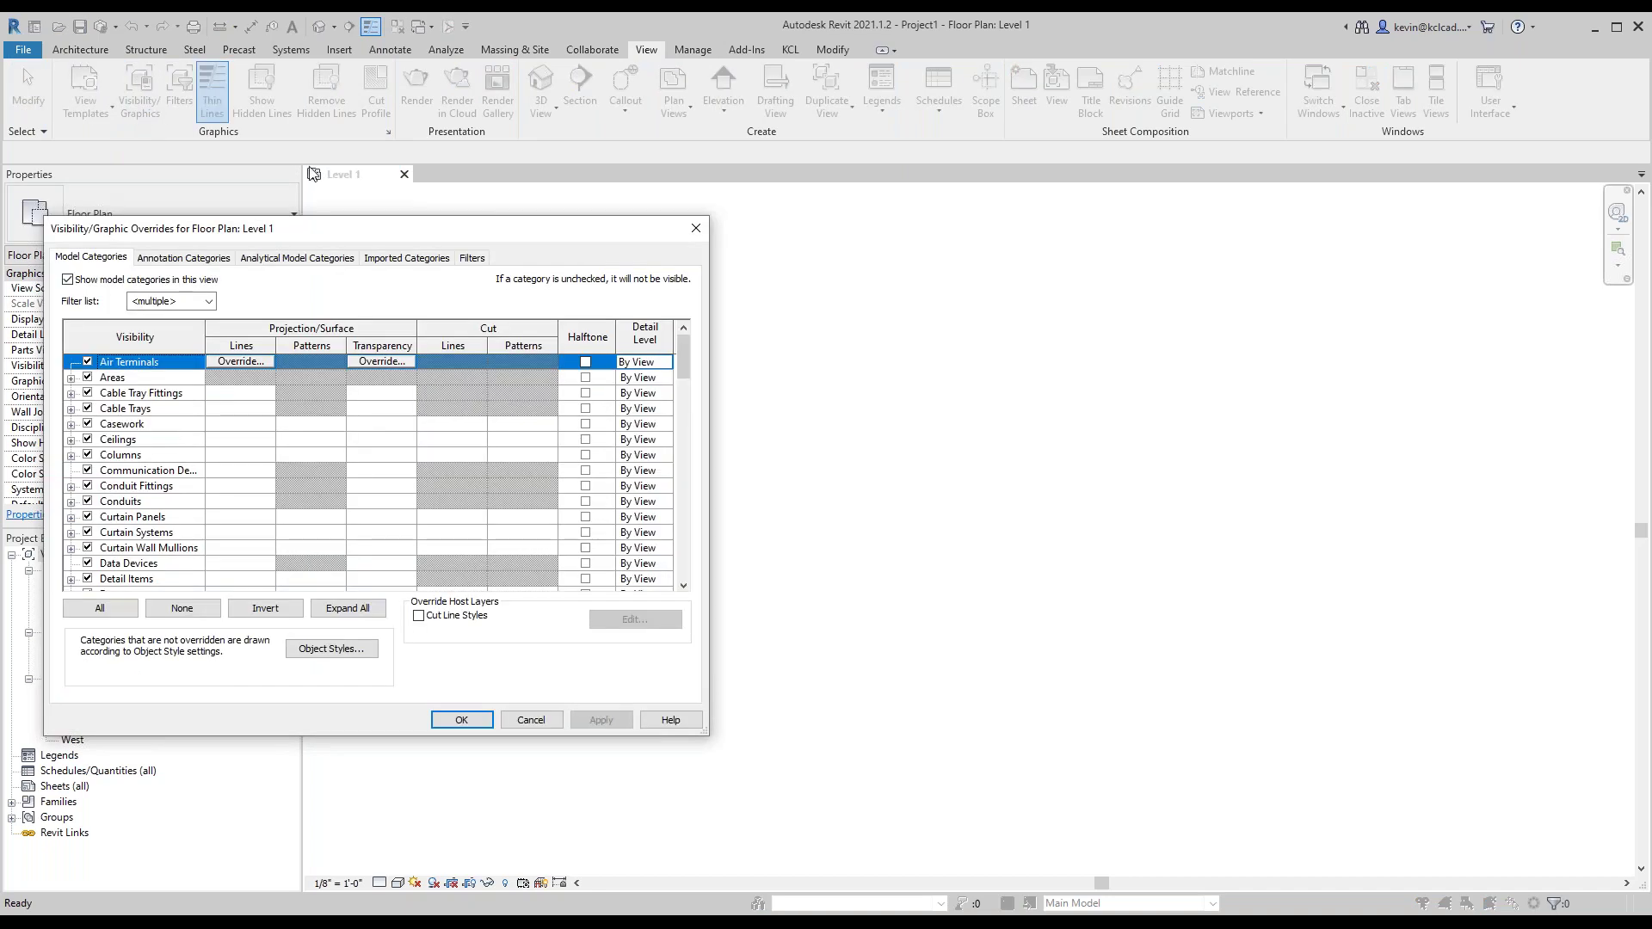
left_click(405, 258)
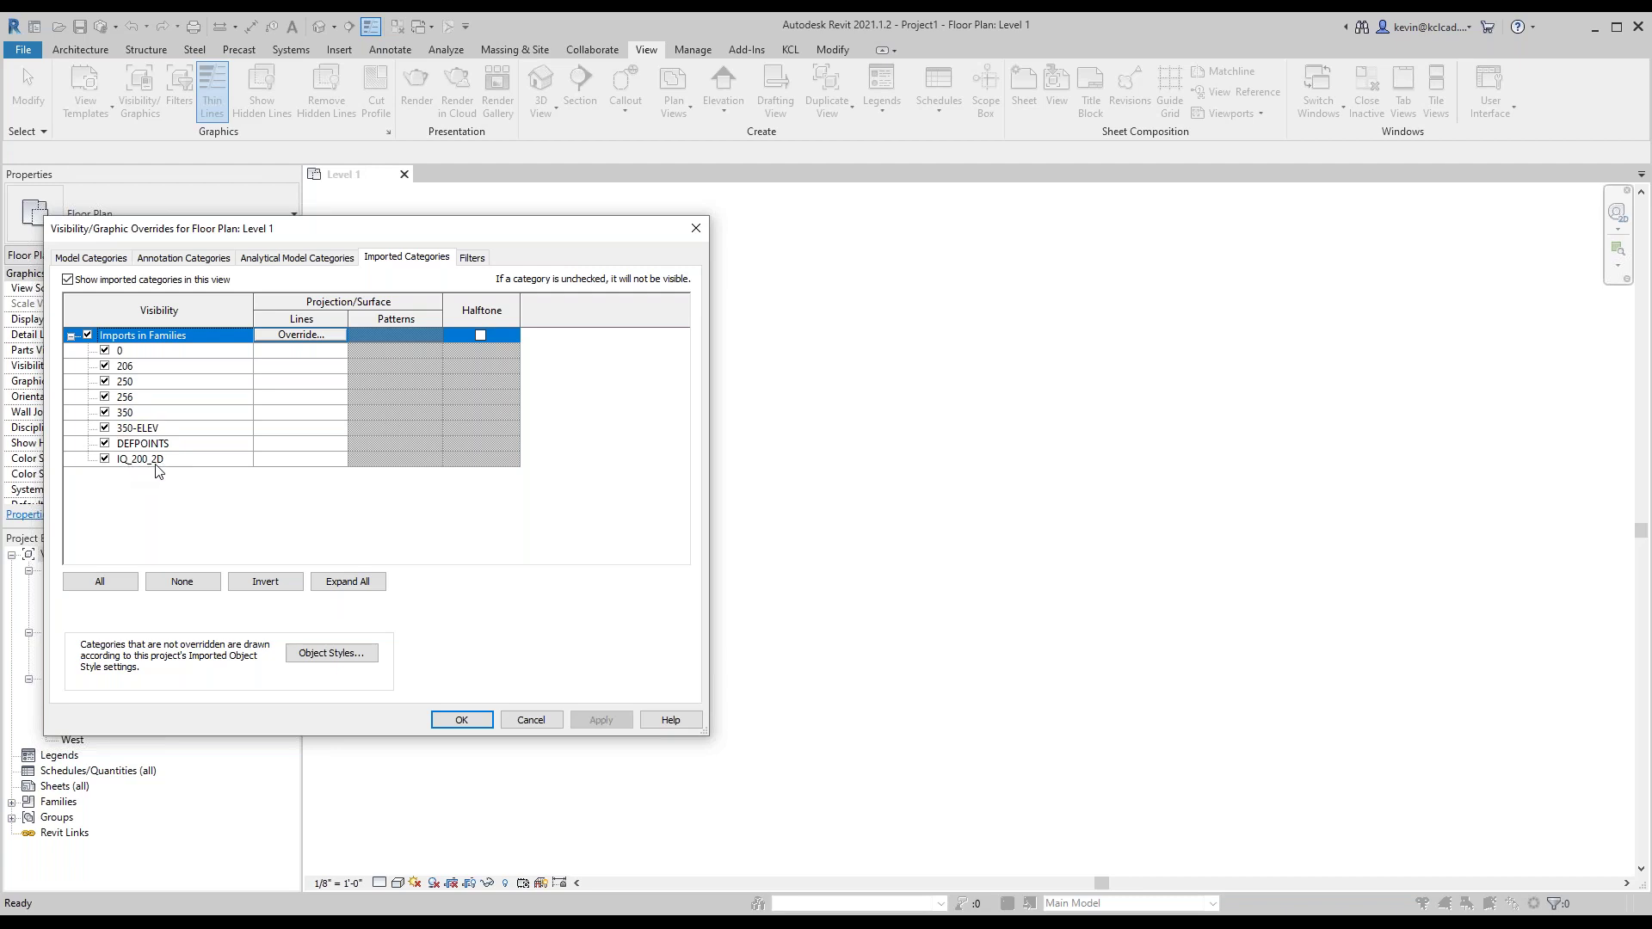
left_click(545, 722)
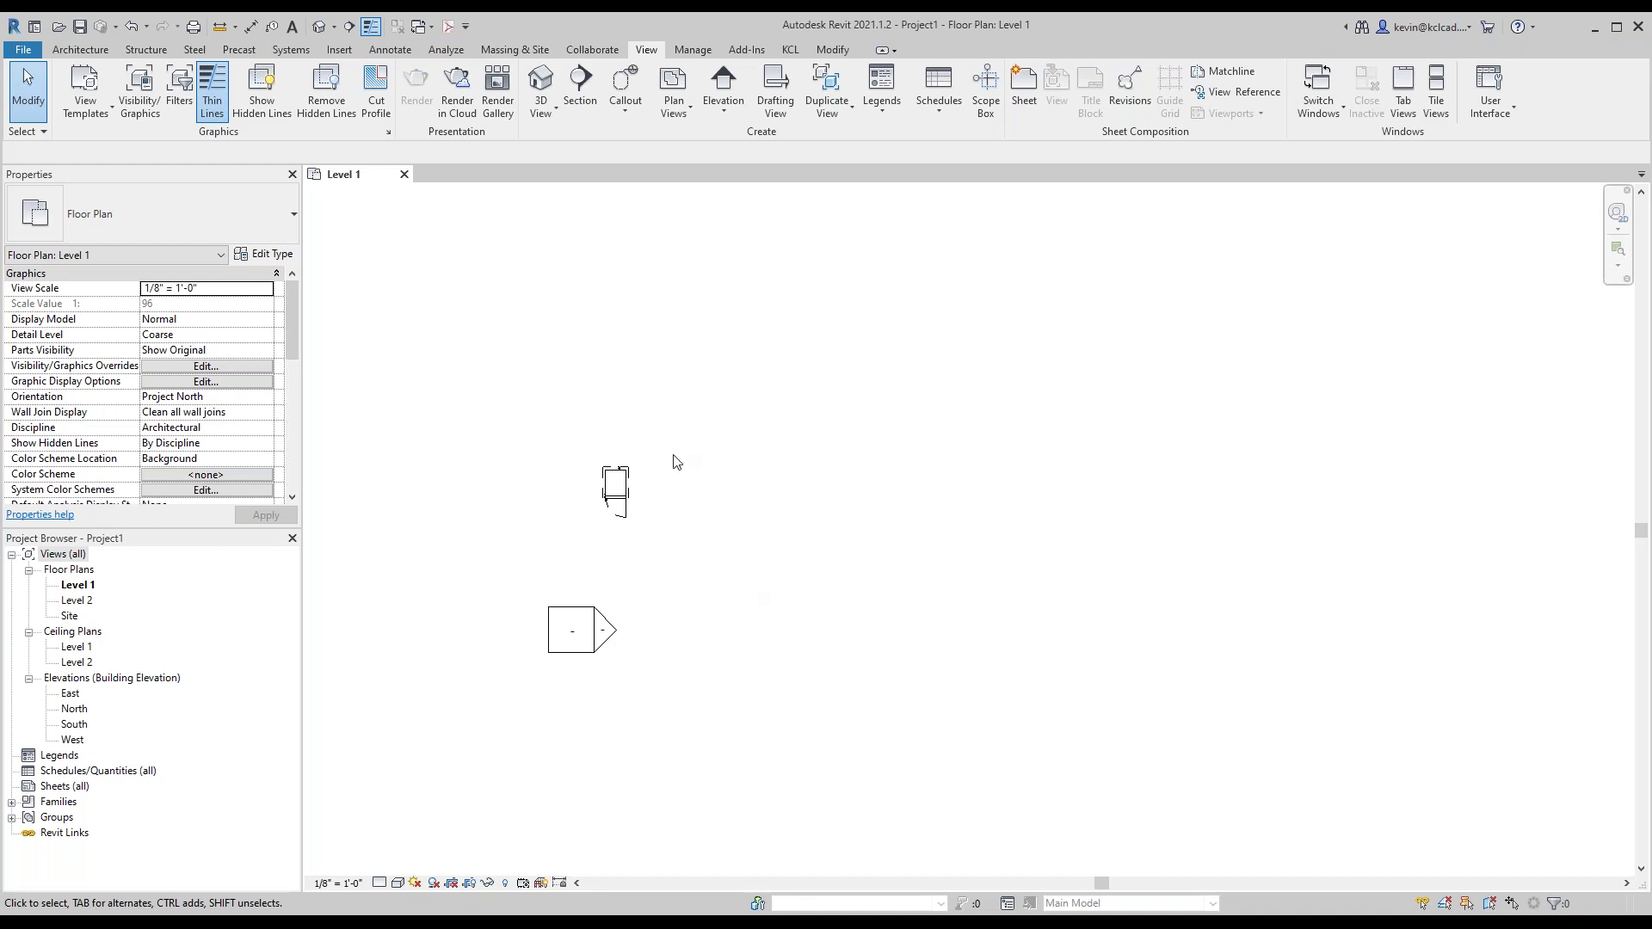
left_click(1598, 29)
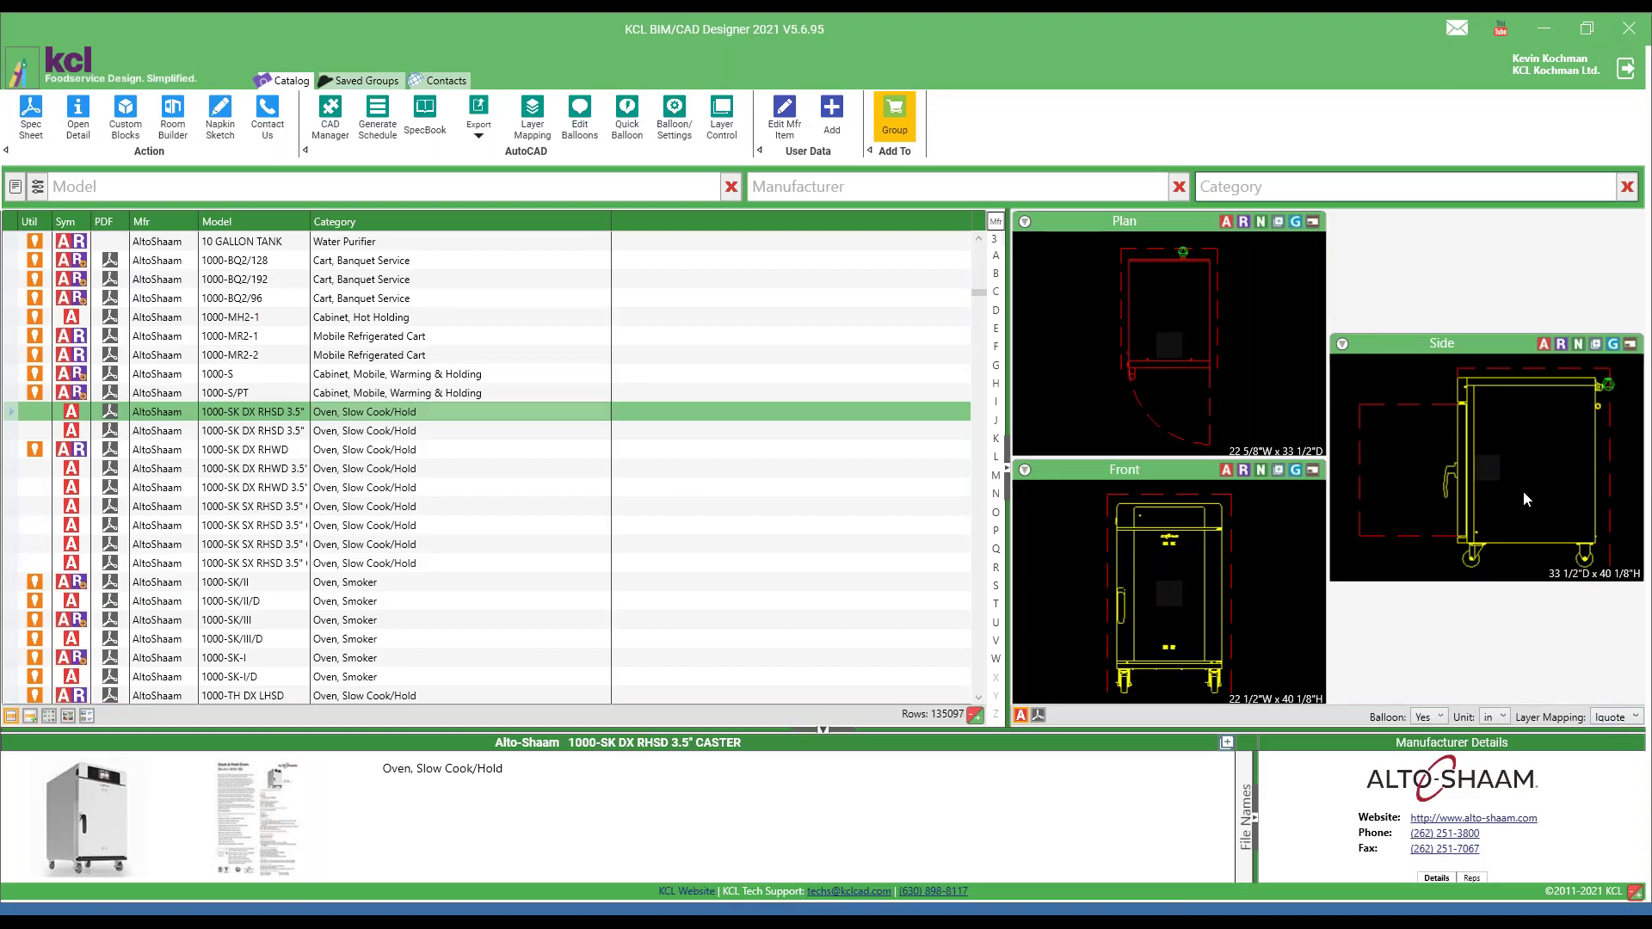
Step: Send the oven's plan view to NapkinSketch and save the sketch on the Desktop as the DWG file demo 0504
left_click(1261, 222)
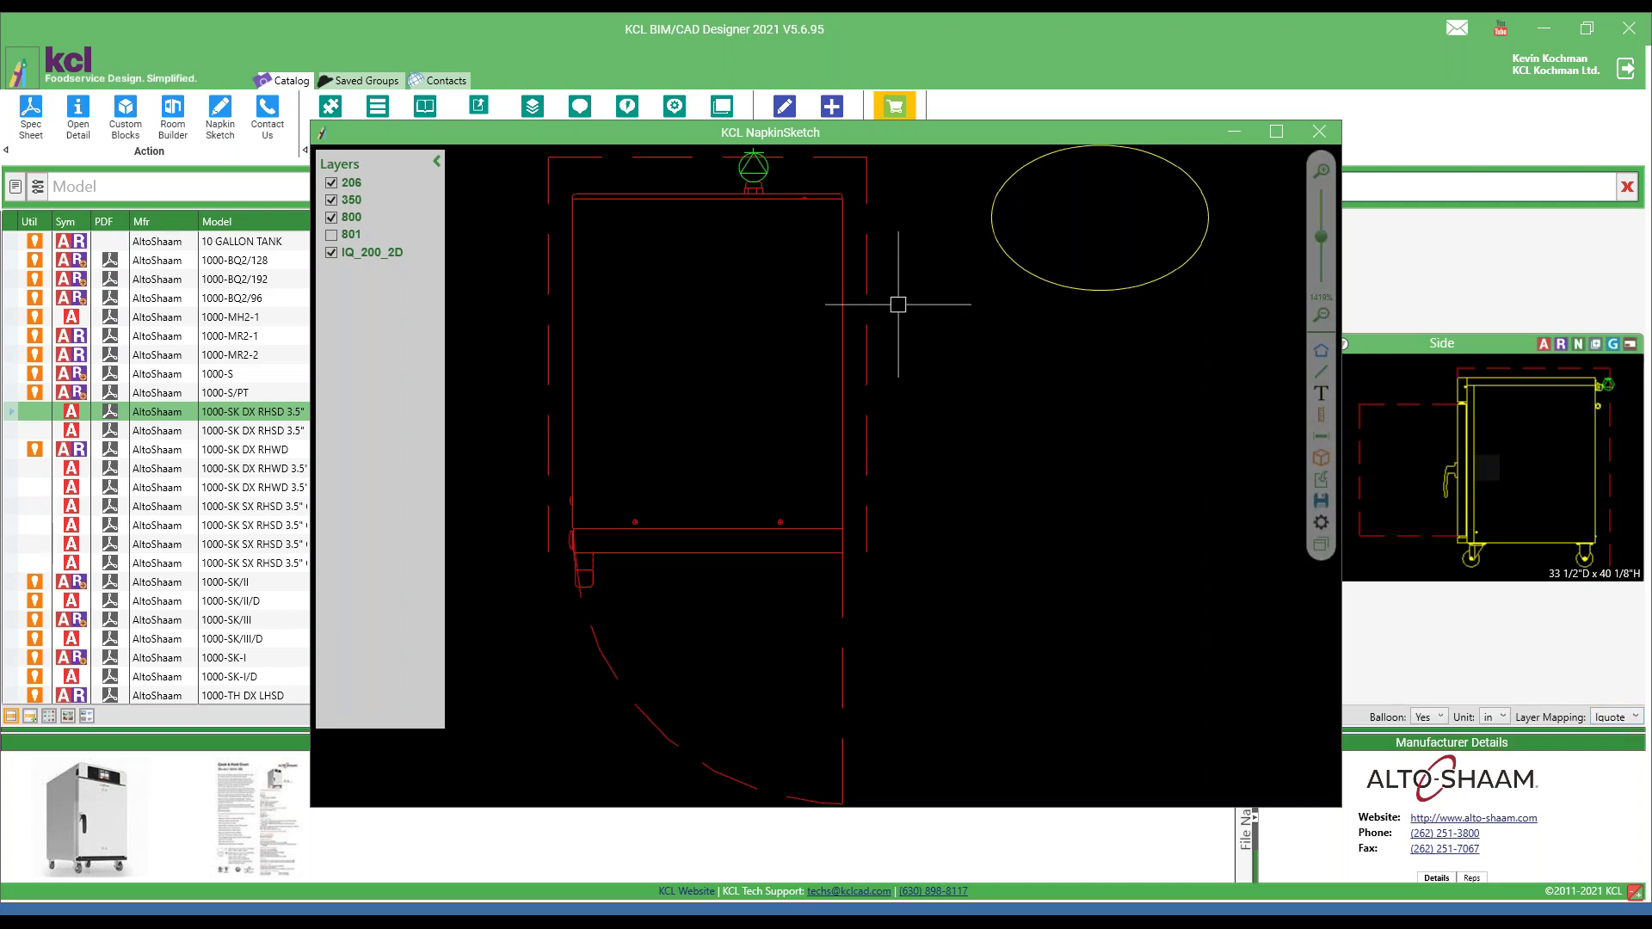
left_click(1322, 502)
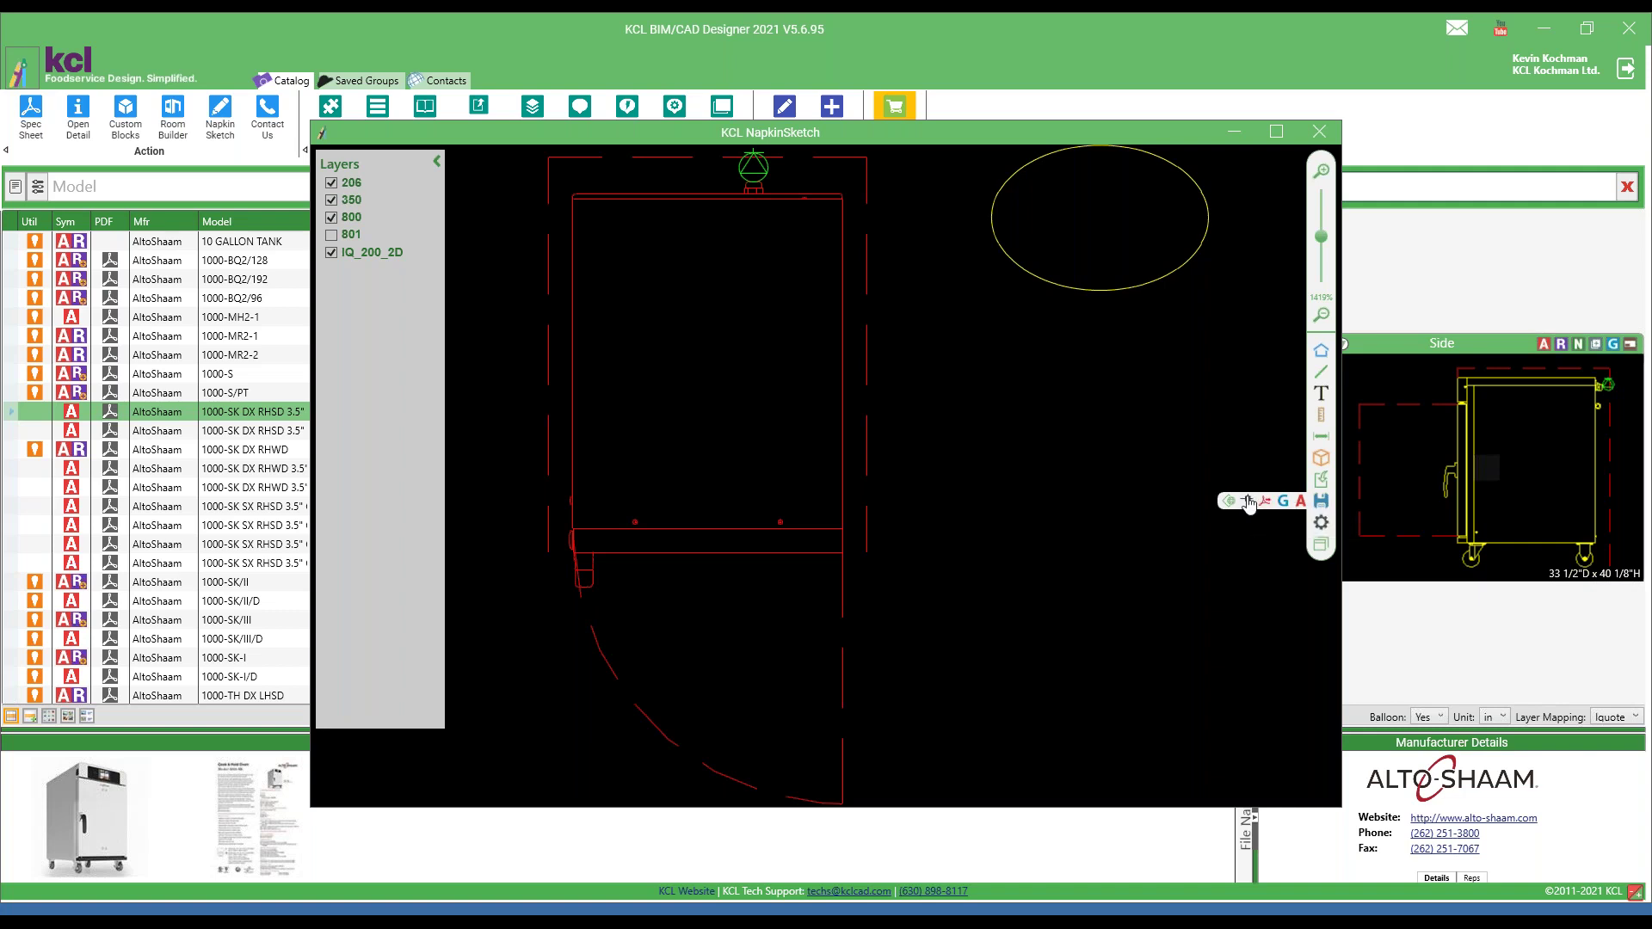
left_click(1248, 503)
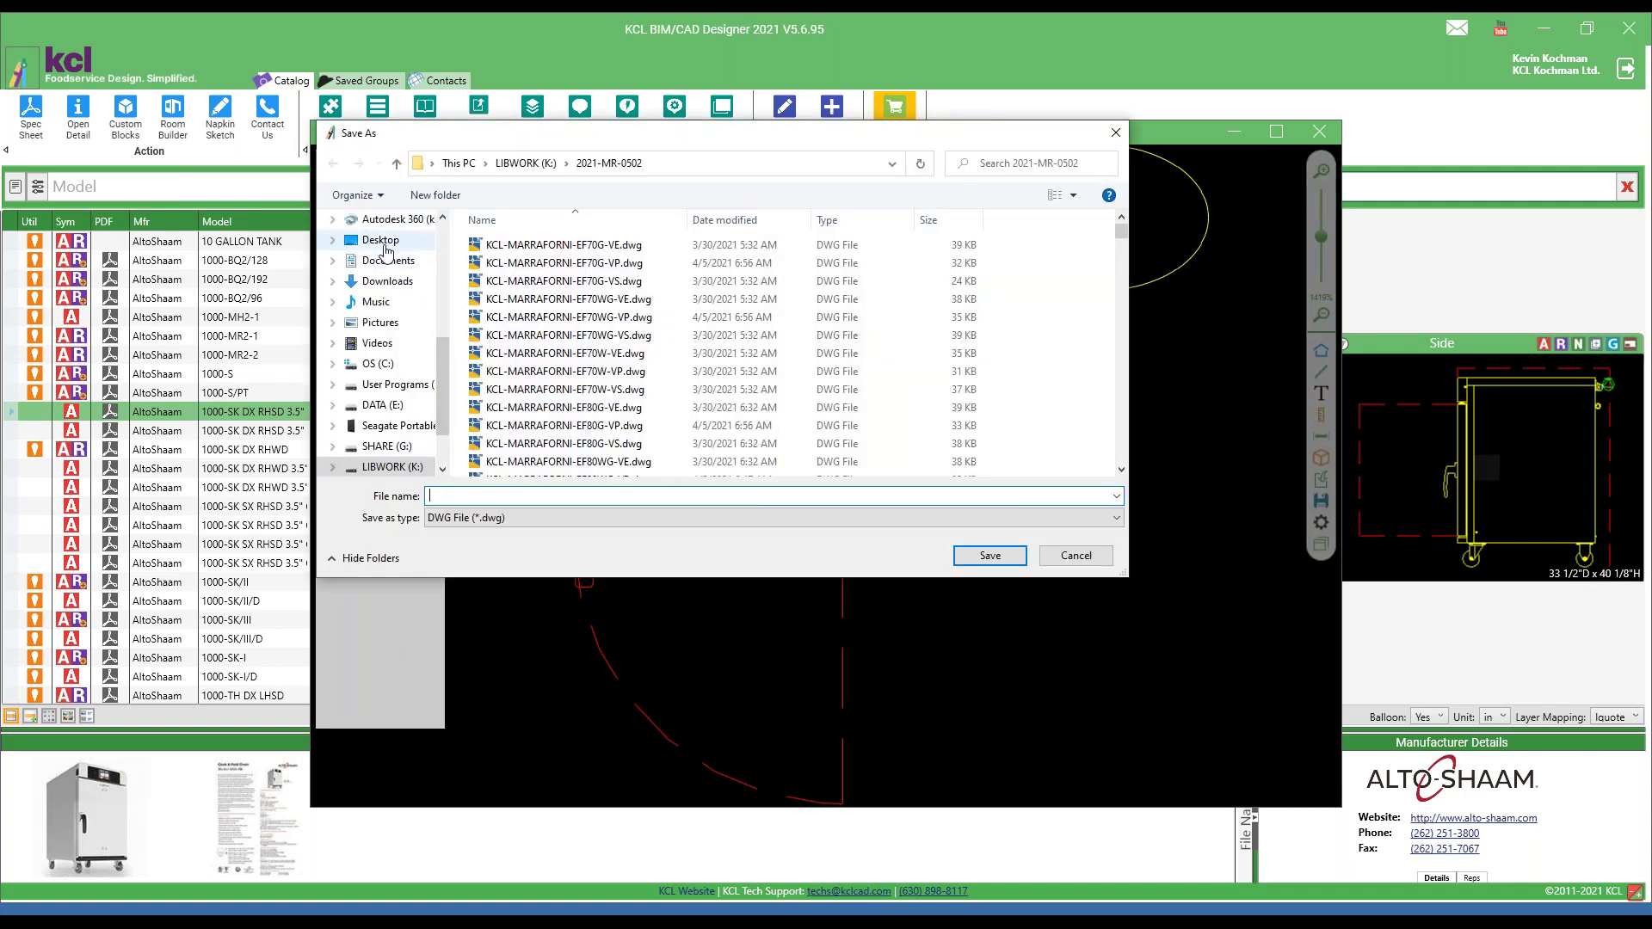
left_click(384, 246)
left_click(516, 497)
type("demo 0")
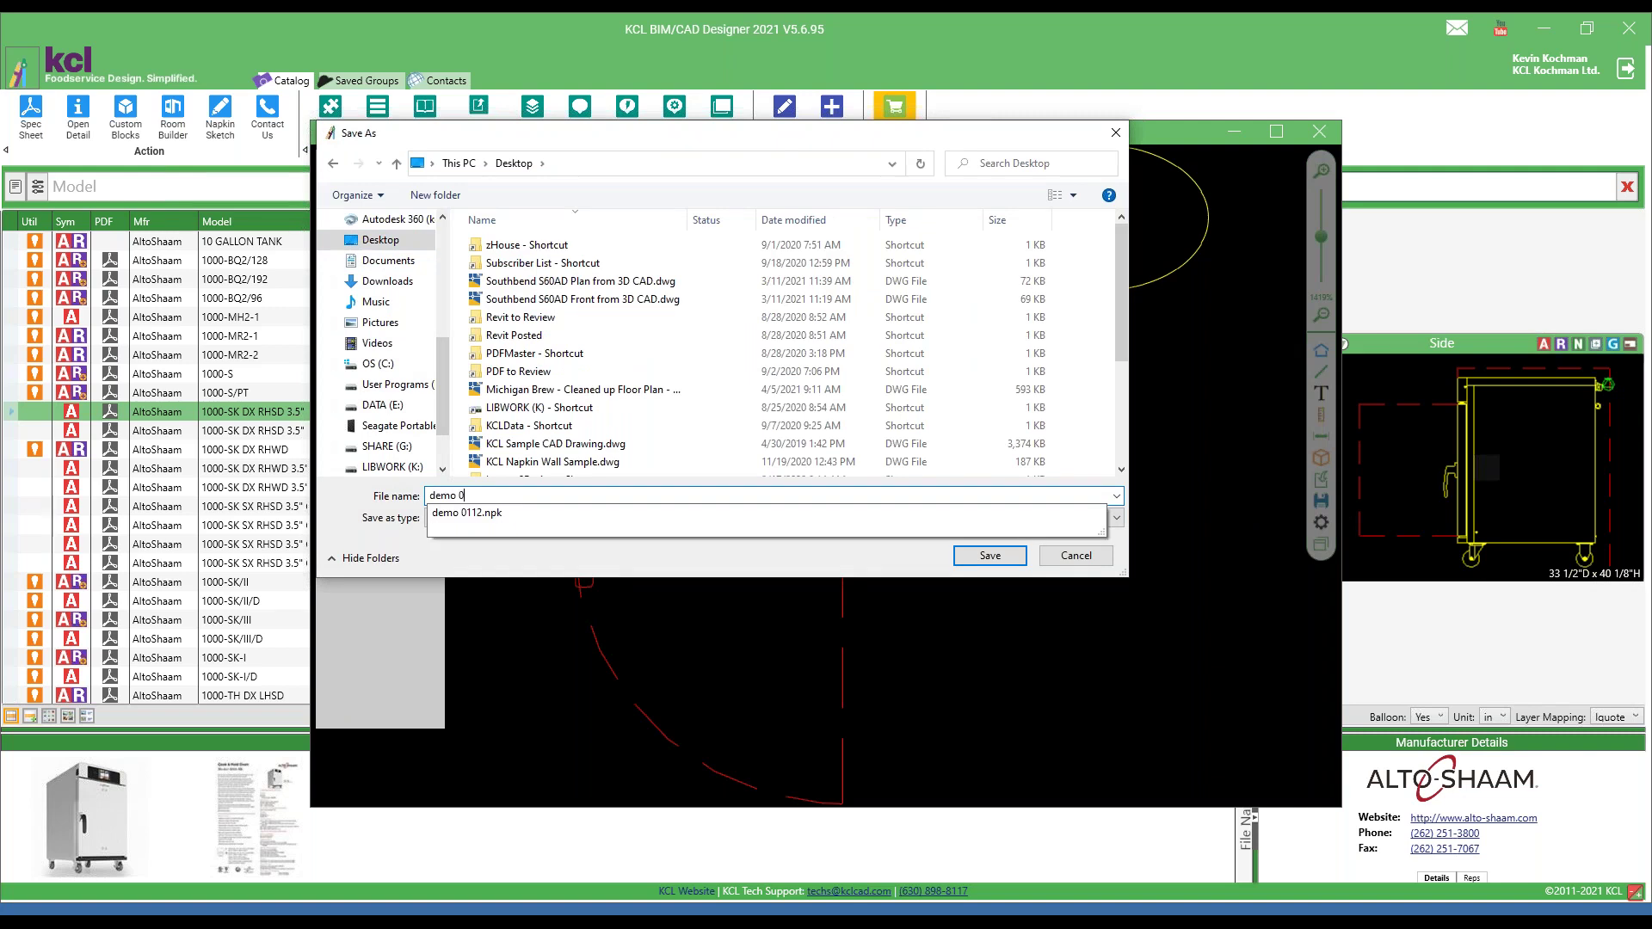
type("413")
key("Return")
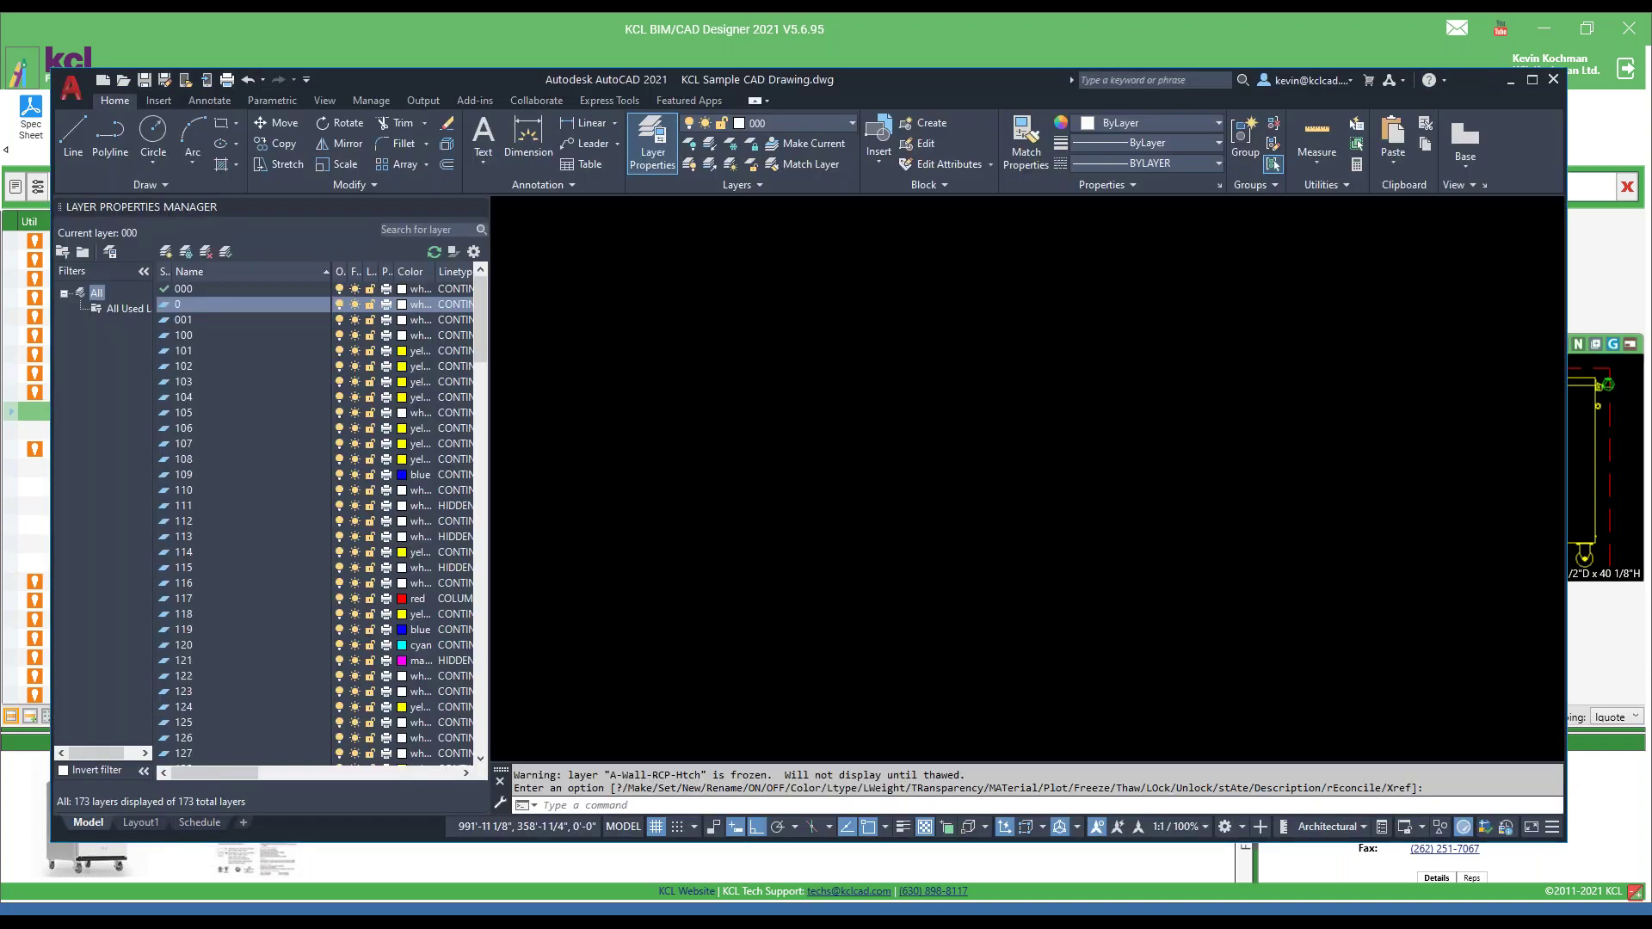
Step: Examine the layers and geometry of demo 0504.dwg in AutoCAD, and return to NapkinSketch
left_click(752, 430)
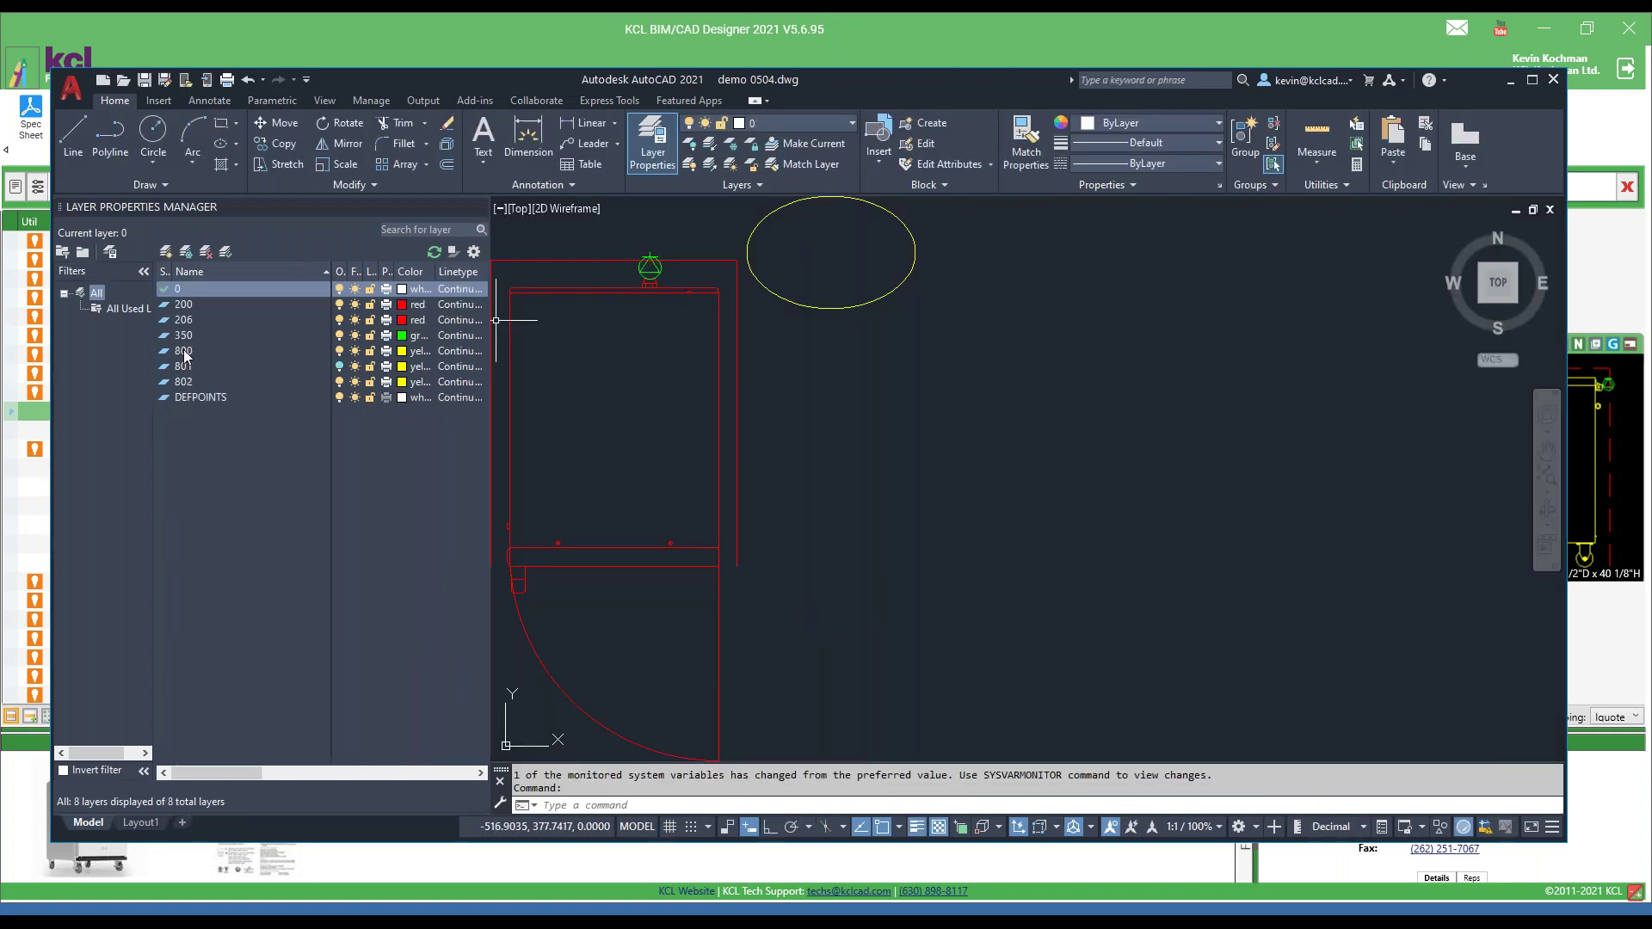
scroll(704, 420, "down", 3)
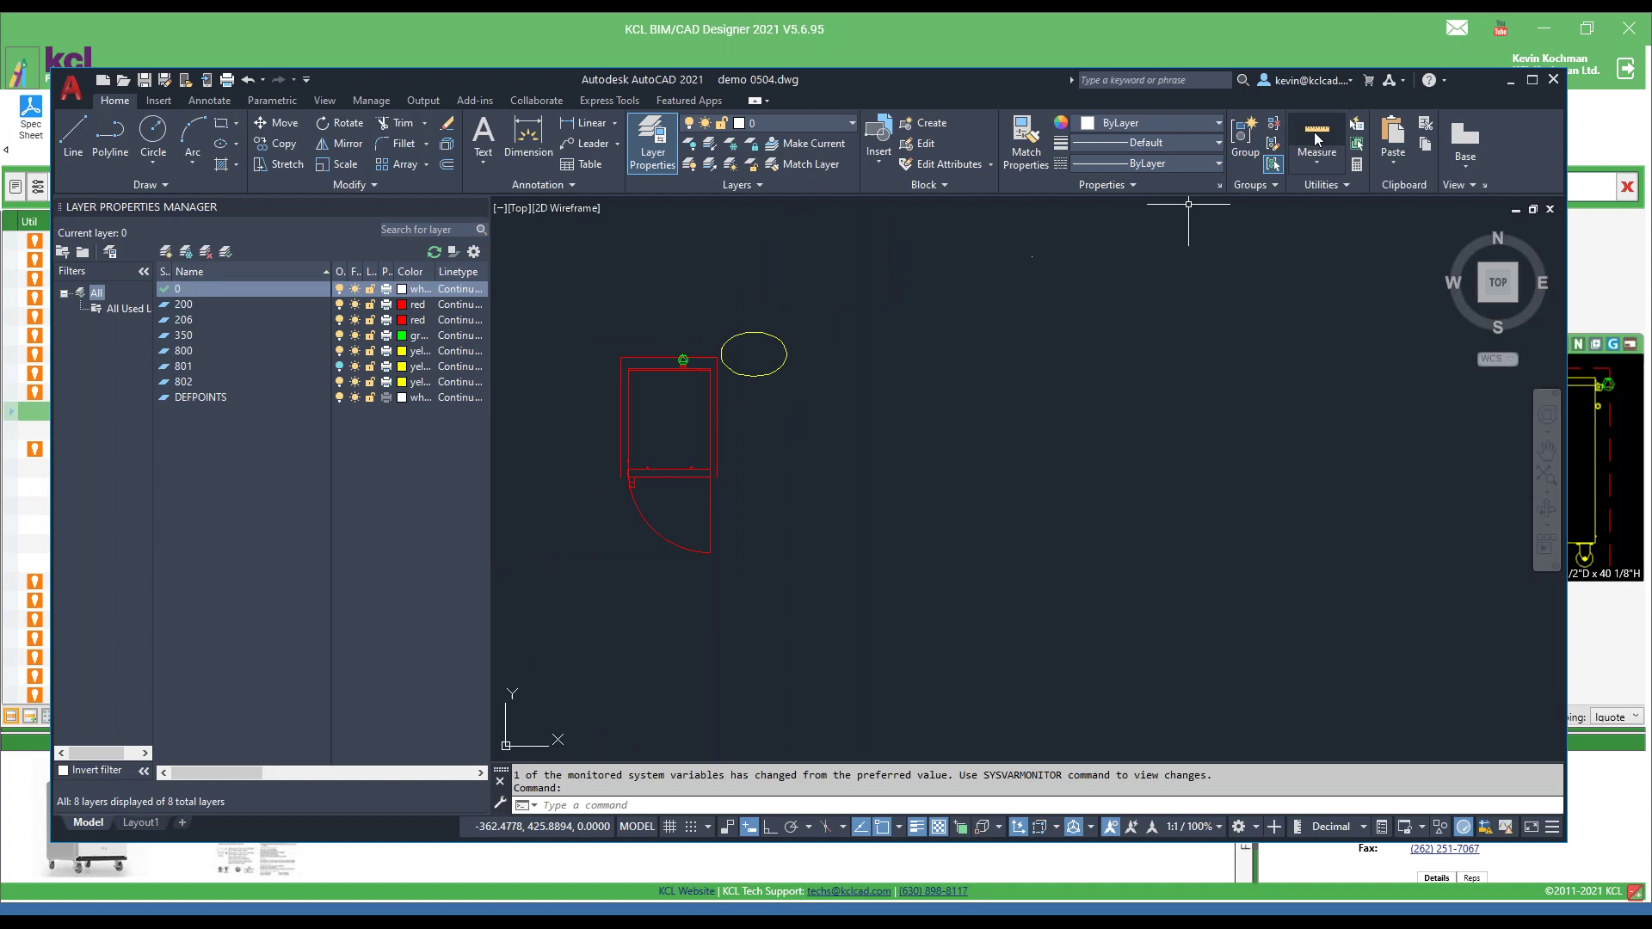
left_click(1513, 80)
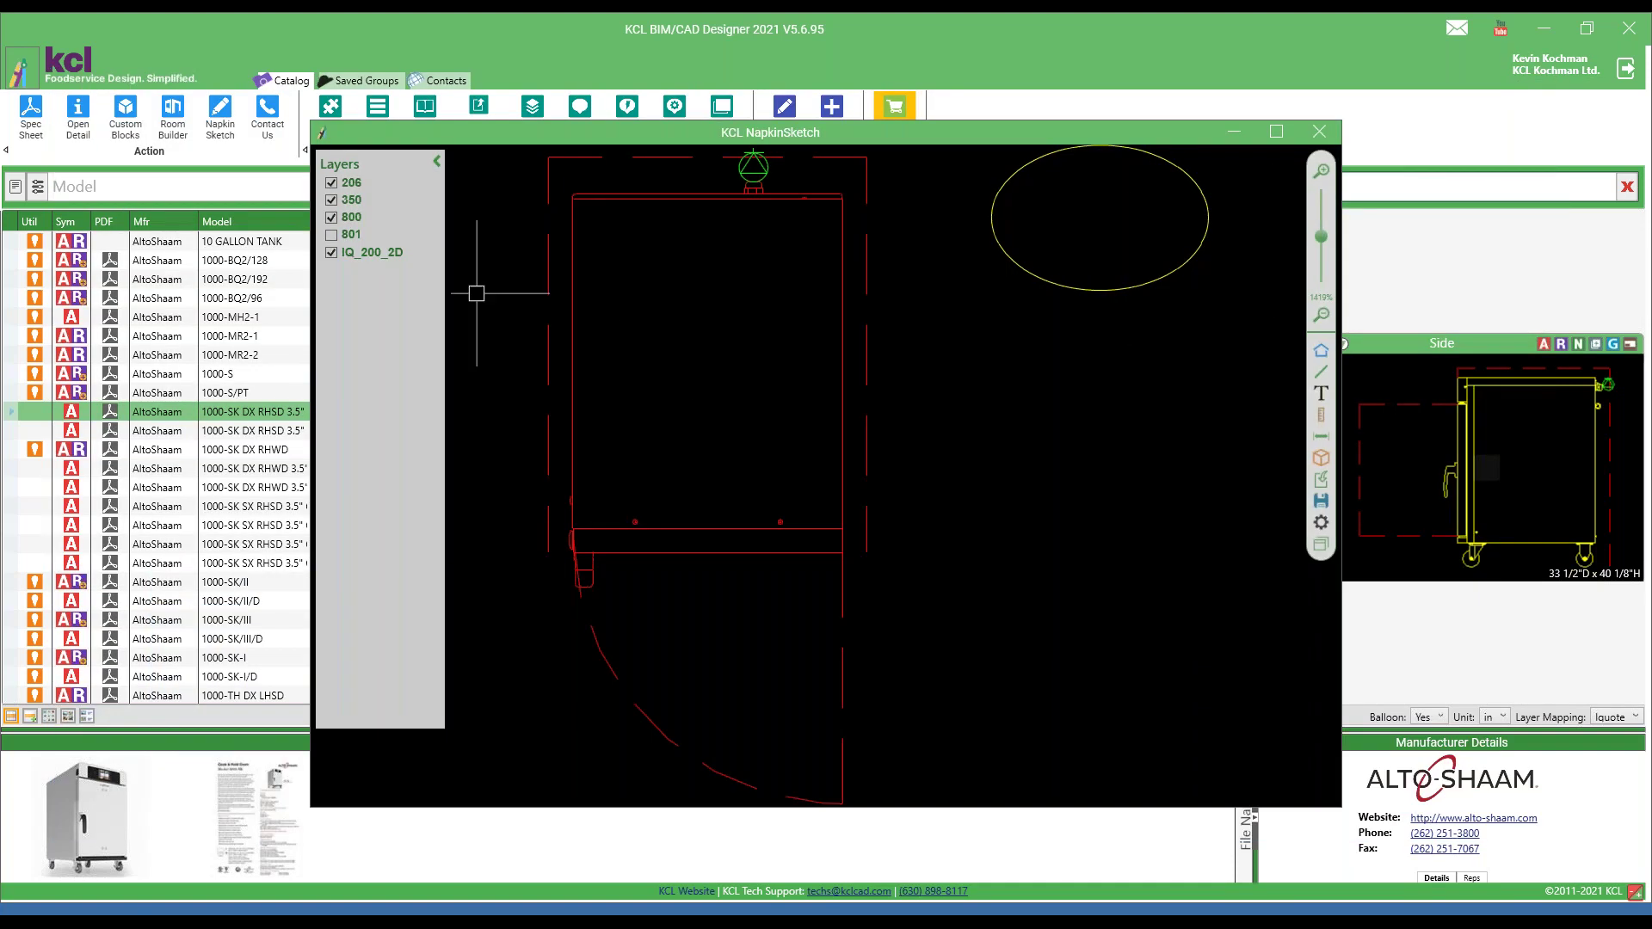
Step: Hide the IQ_200_2D layer in the sketch, and close NapkinSketch without saving the progress as an NPK file
left_click(331, 253)
left_click(331, 253)
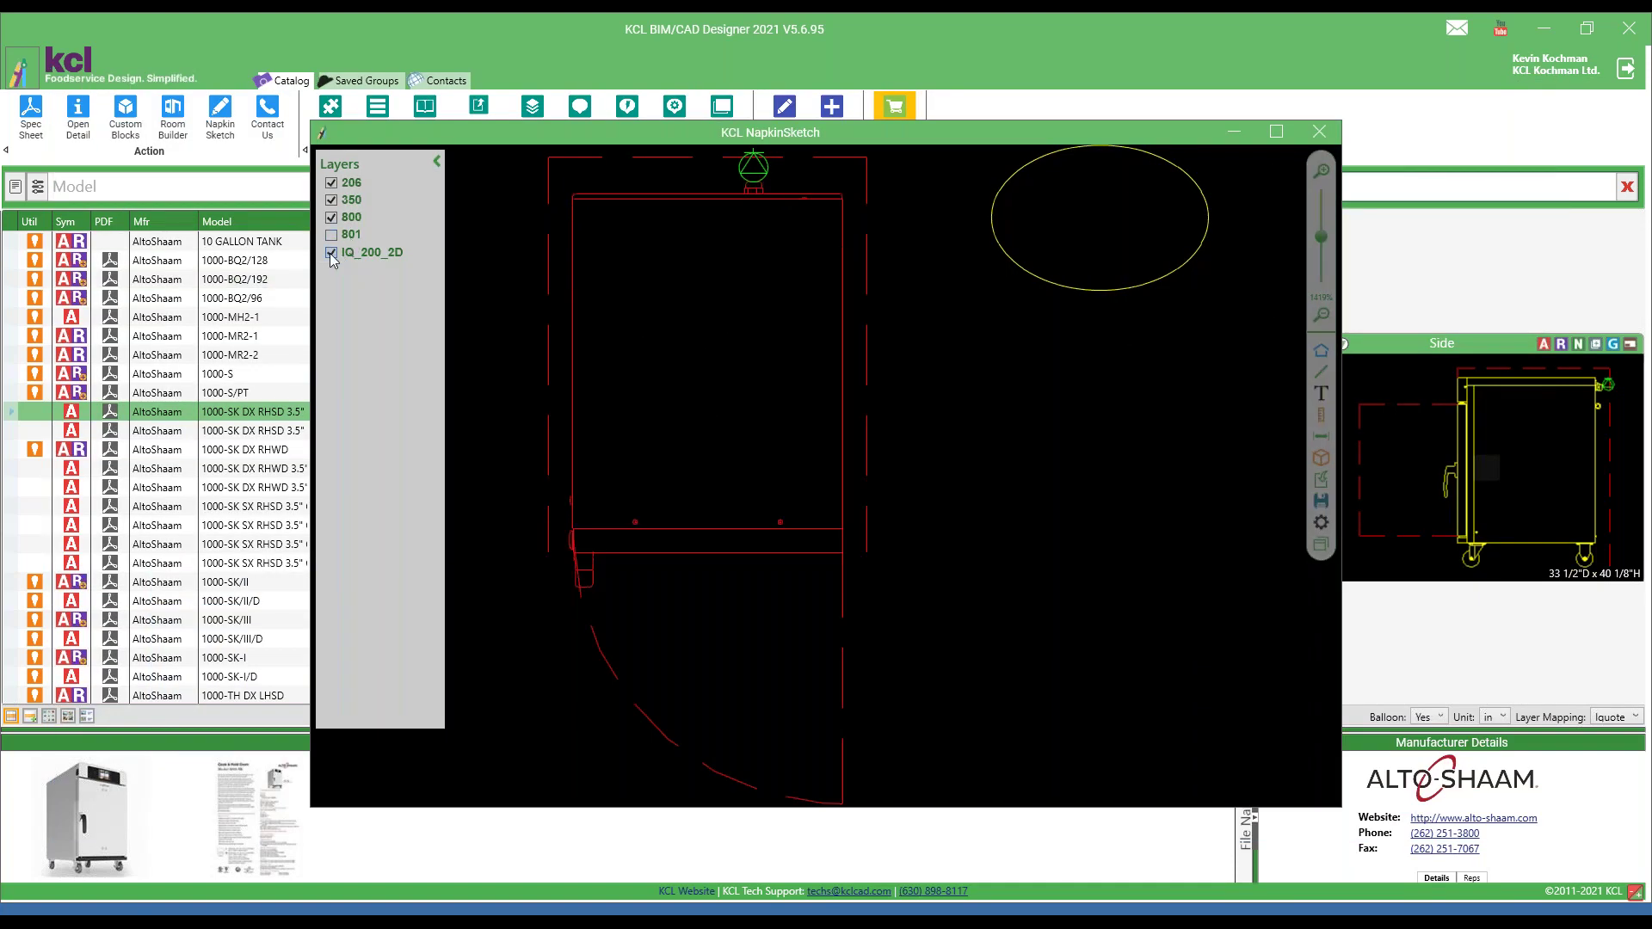
left_click(331, 253)
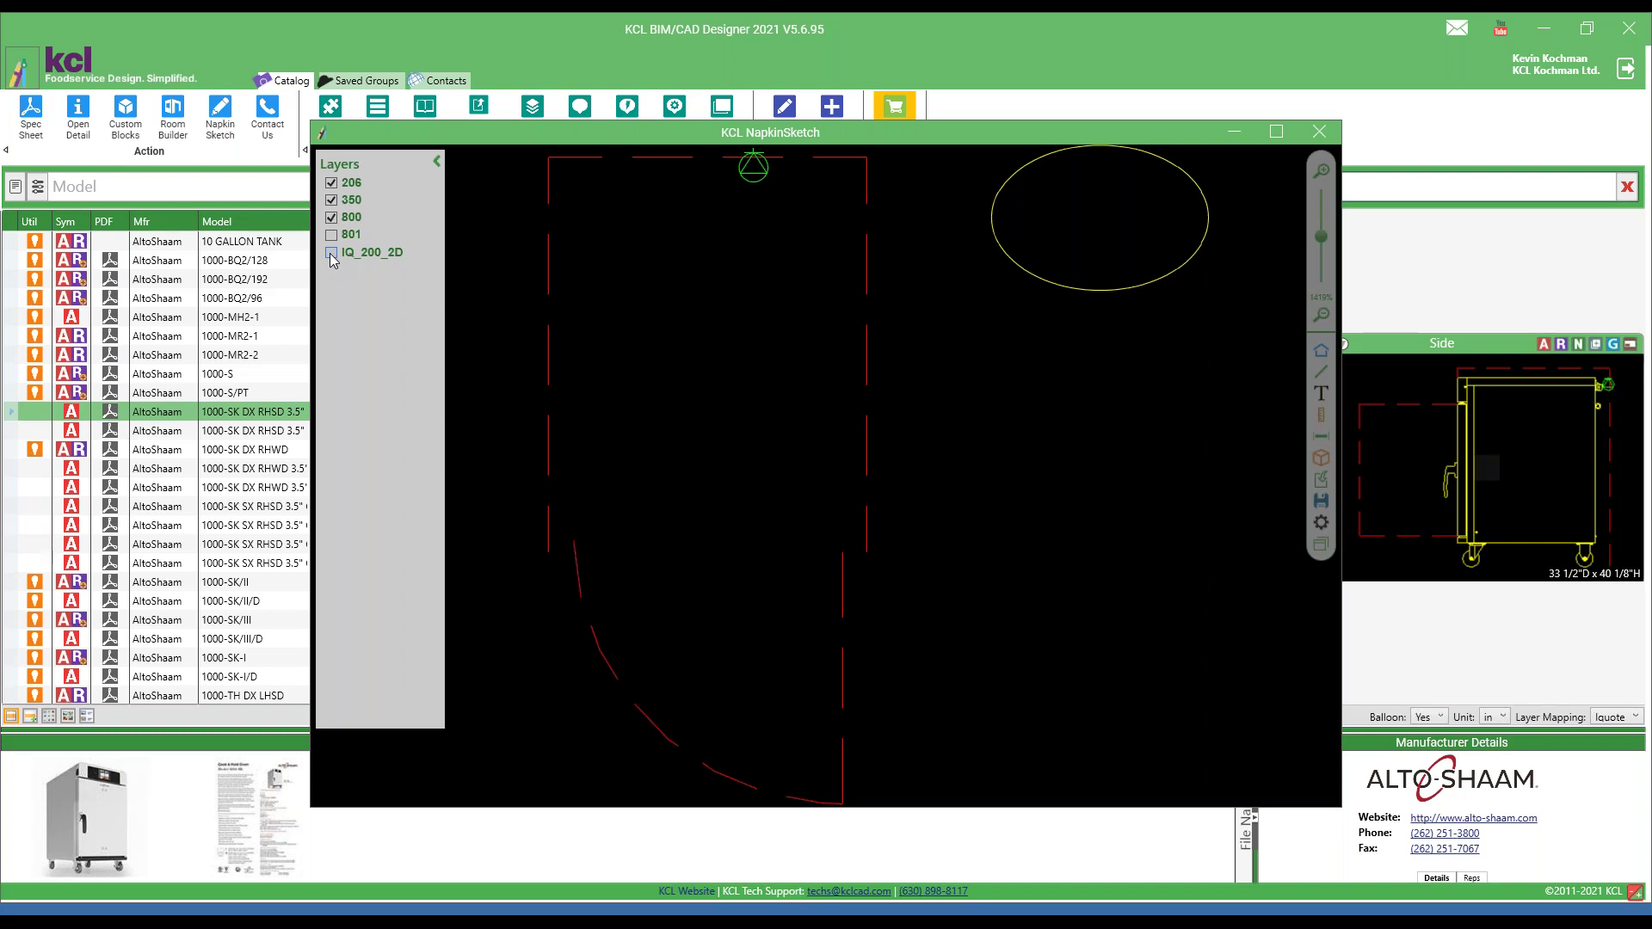
left_click(1318, 134)
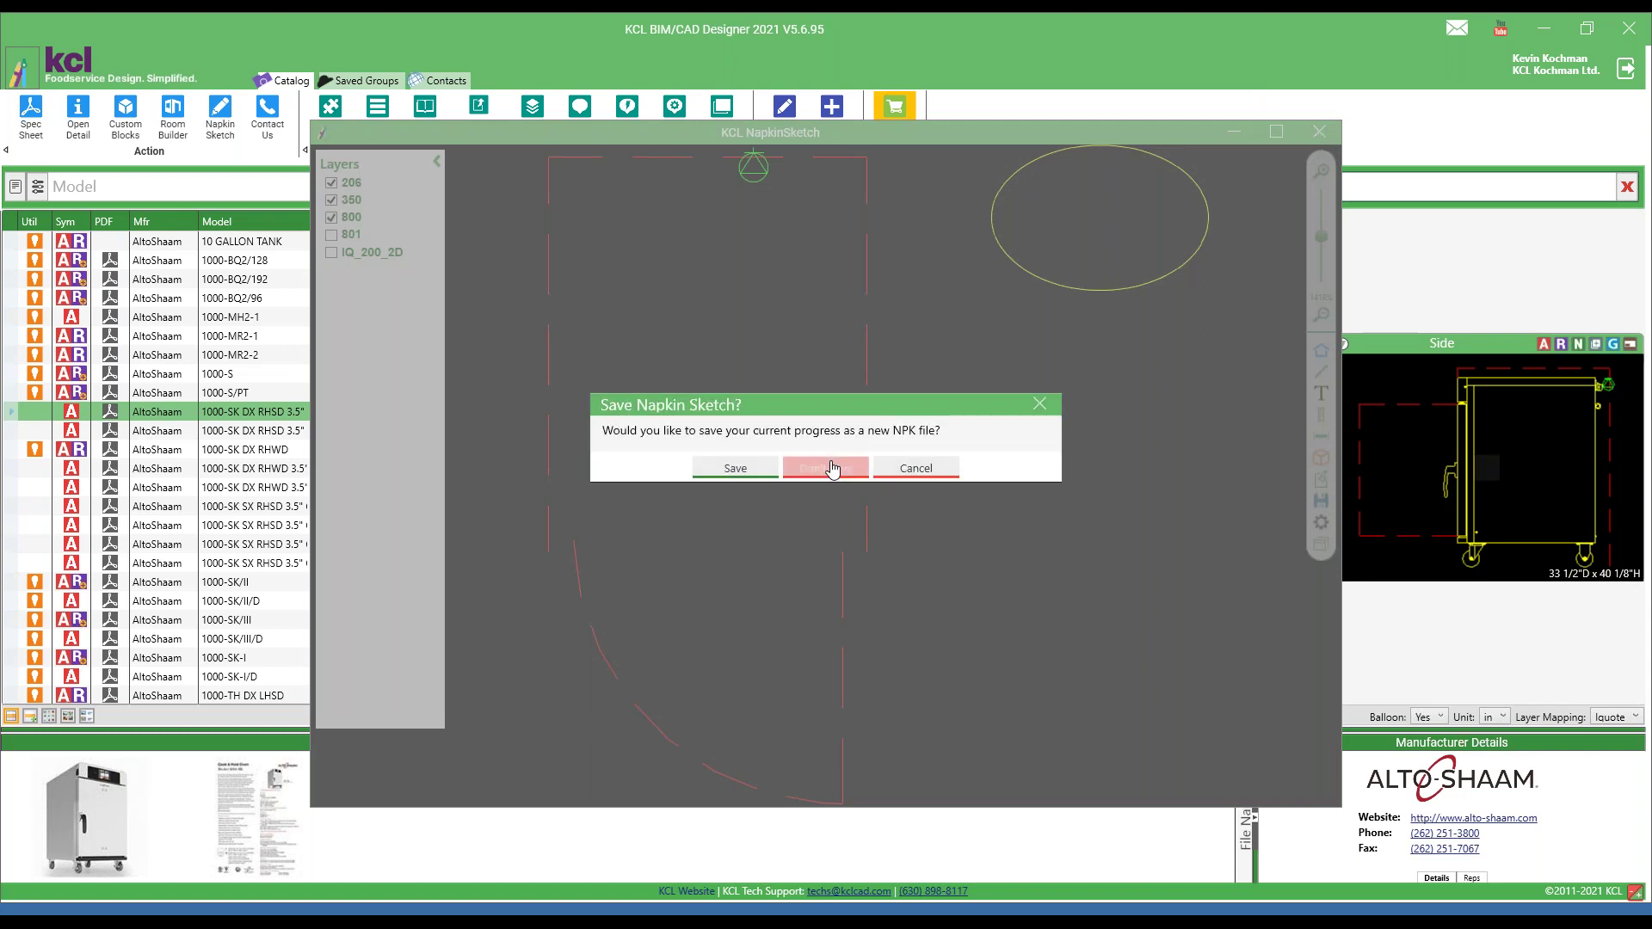
left_click(832, 468)
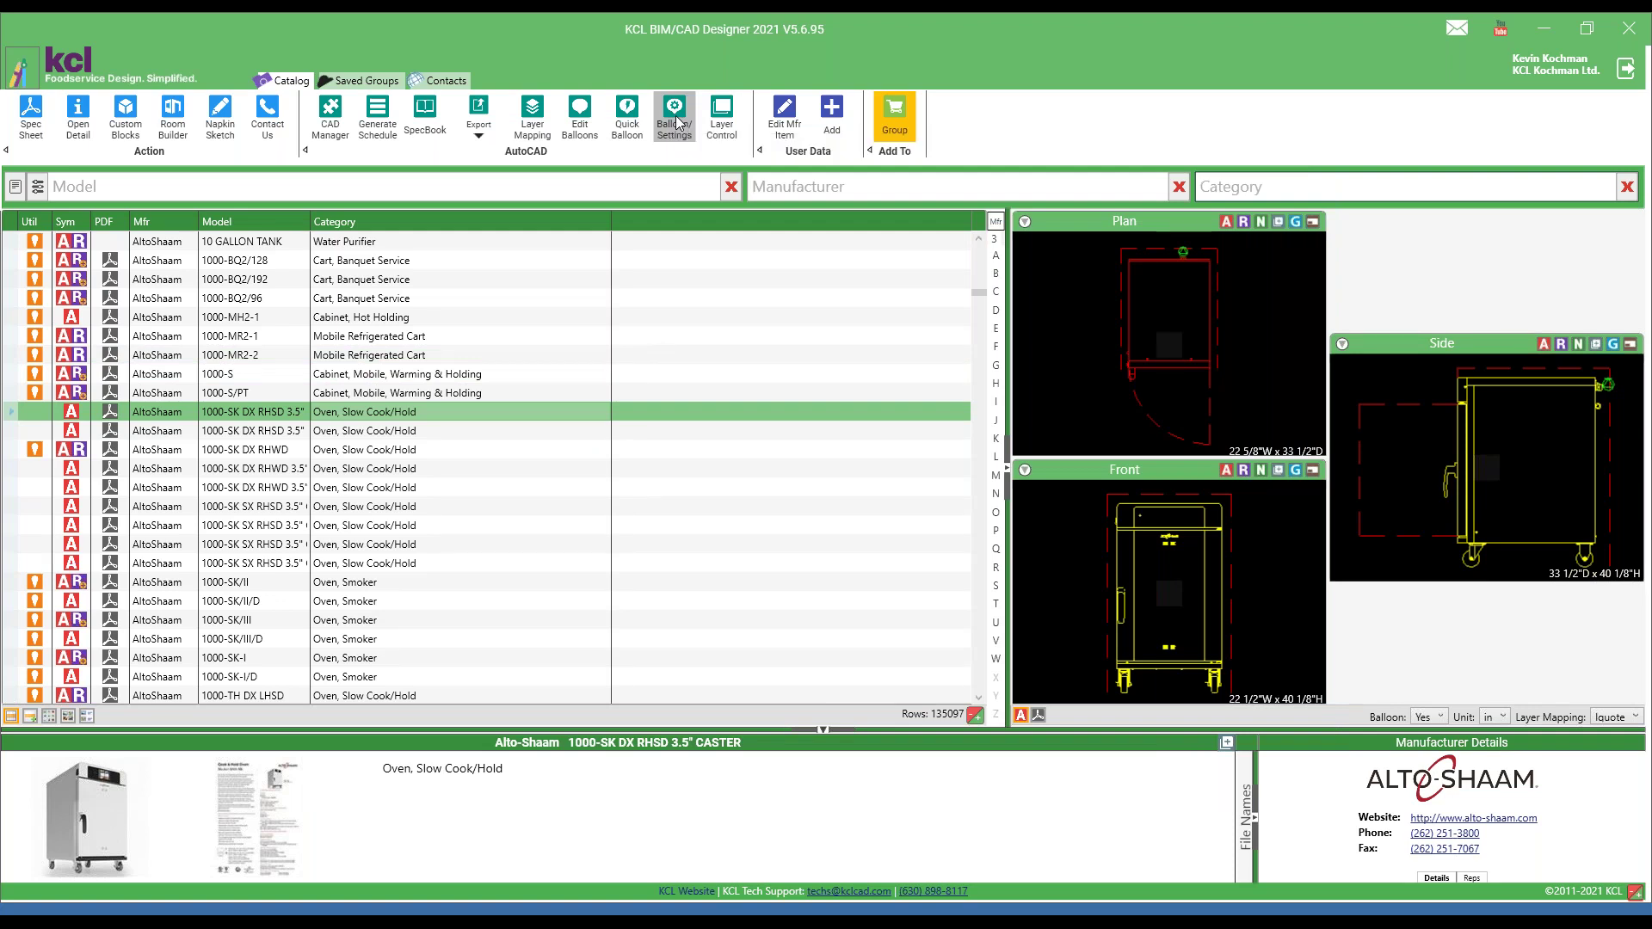
Step: Try out the Contact Us form with Bug Report as the subject, and cancel it without sending an email
left_click(265, 125)
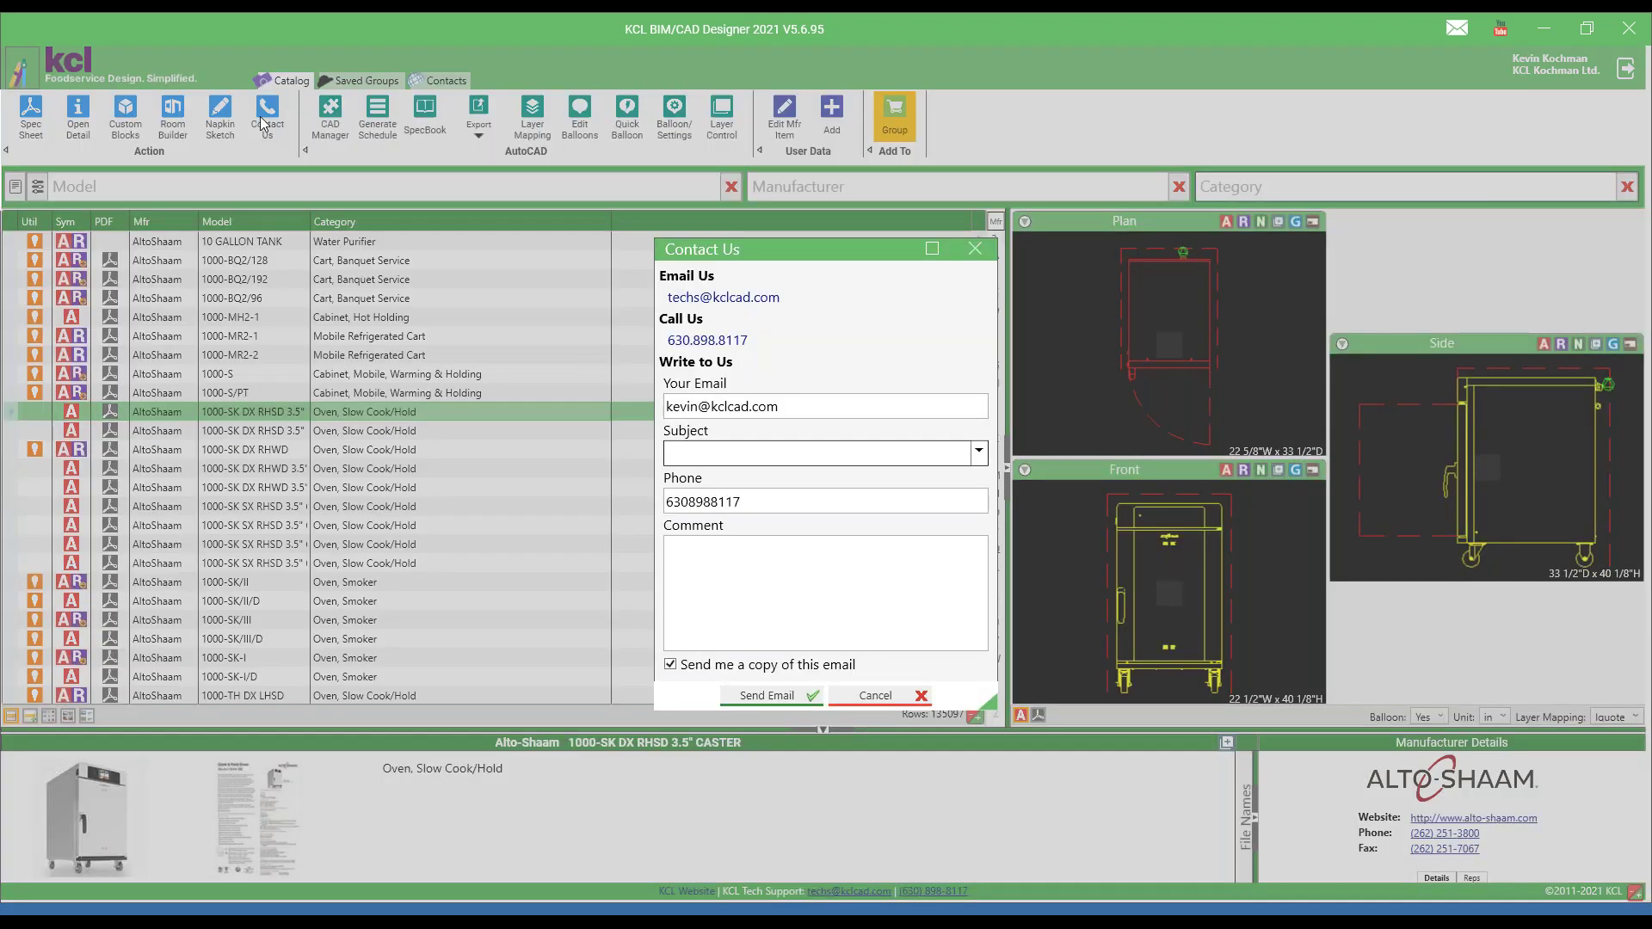
left_click(979, 454)
left_click(740, 479)
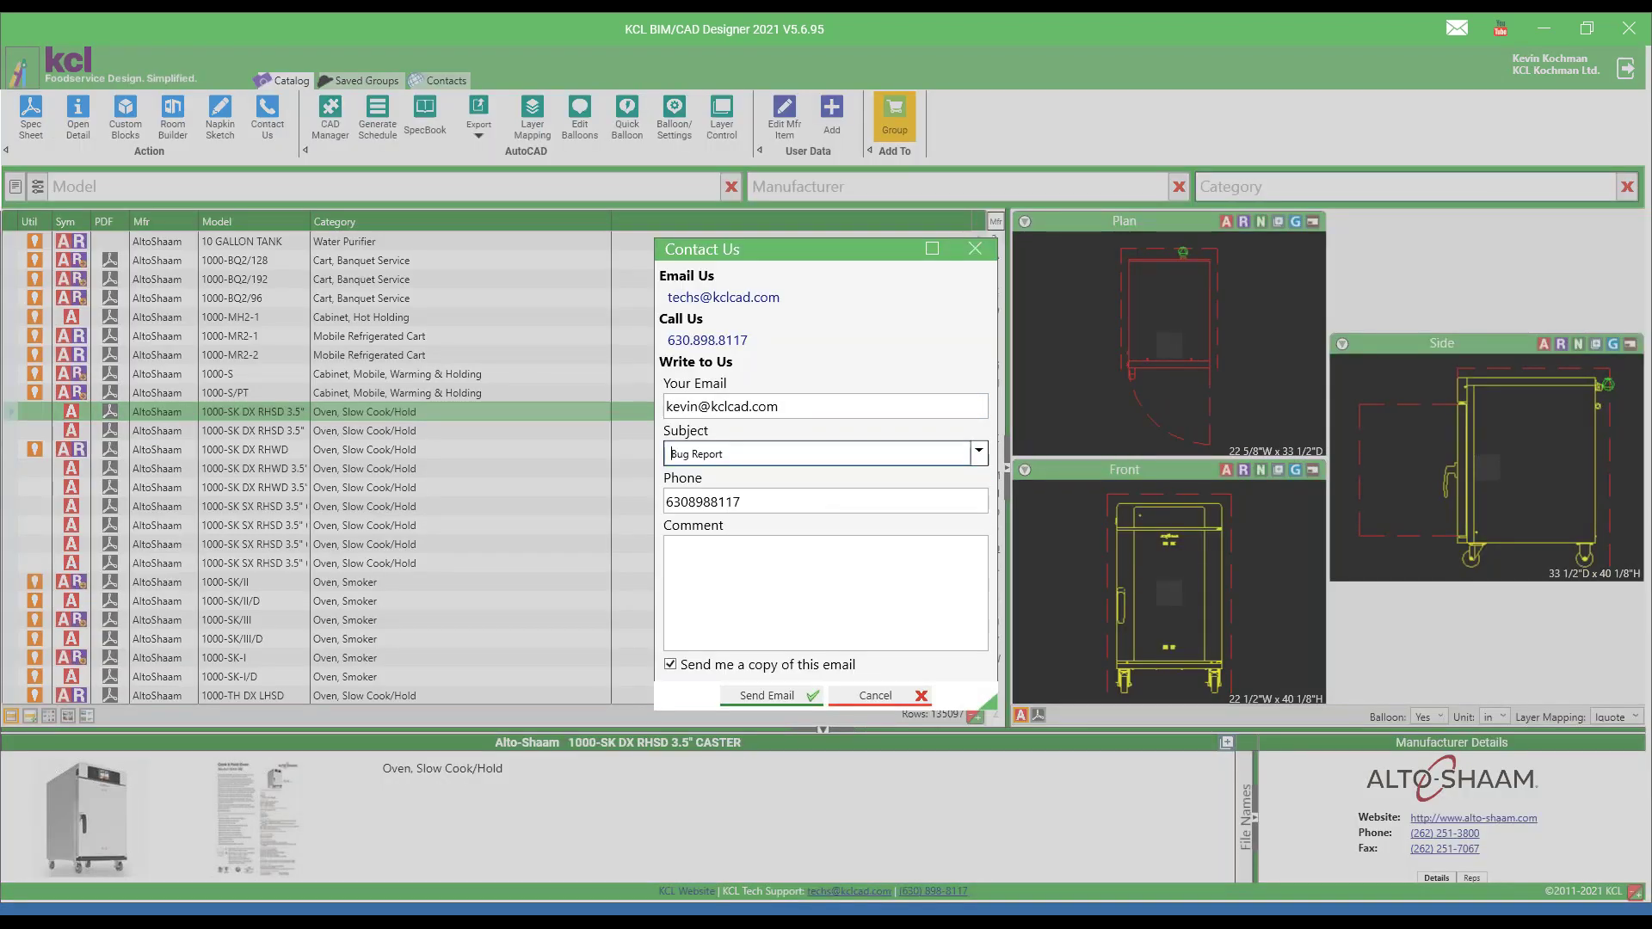
key("ctrl+a")
key("BackSpace")
left_click(875, 695)
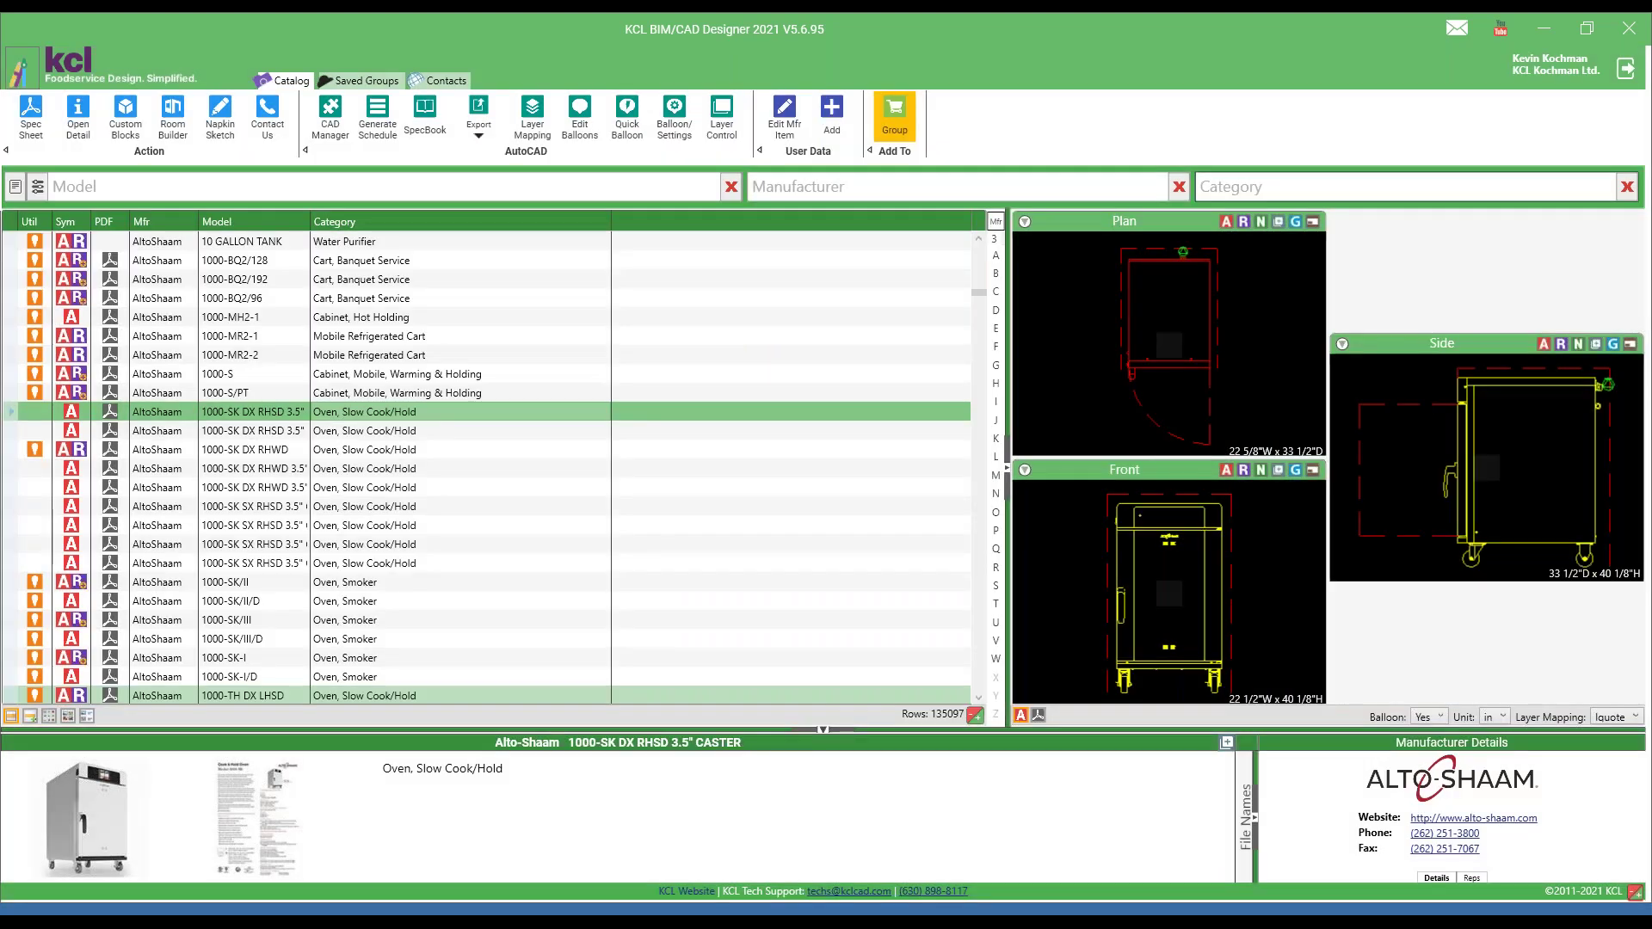
Step: Open the KCLCAD YouTube channel from KCL BIM/CAD Designer and browse its uploaded videos
left_click(1502, 32)
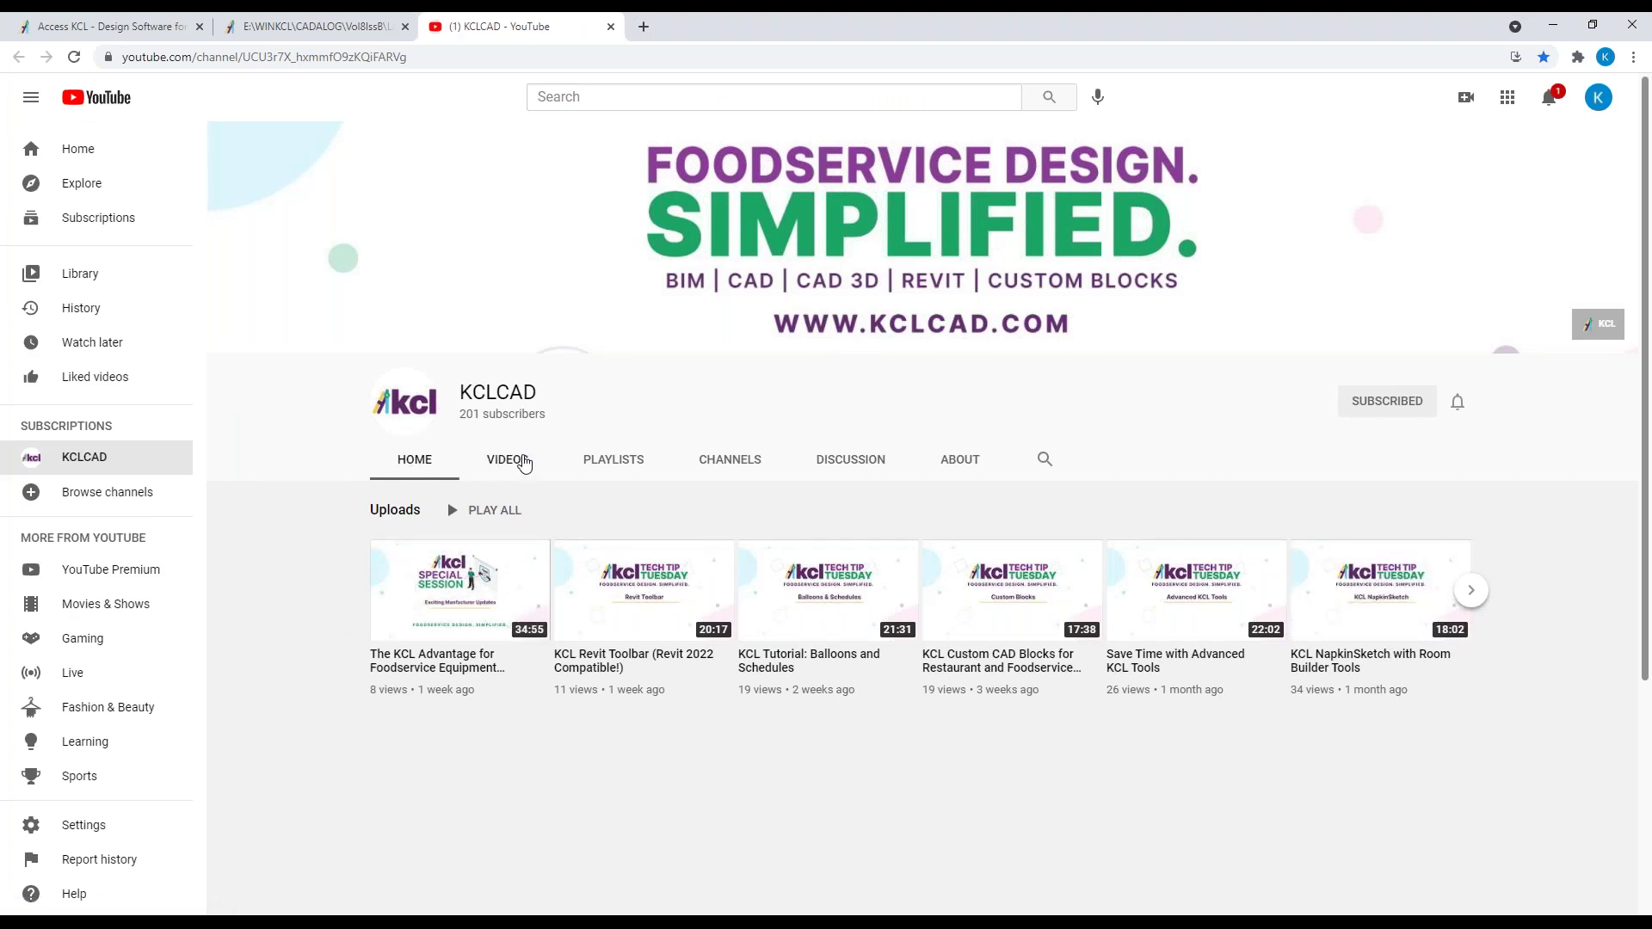
left_click(509, 460)
scroll(478, 559, "down", 1)
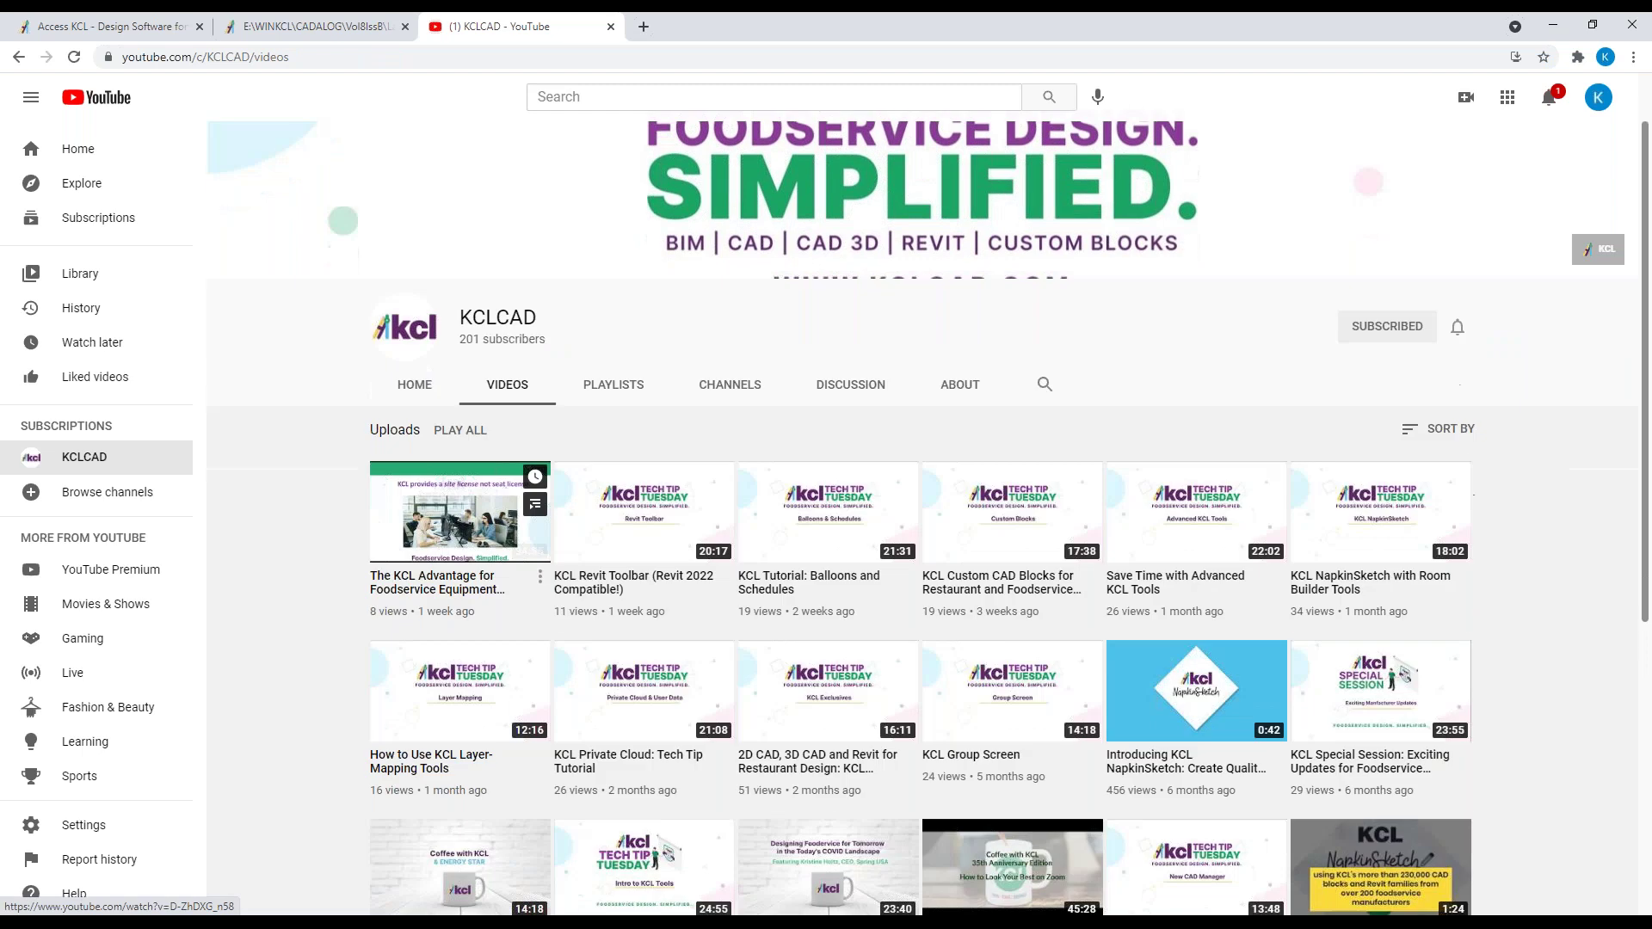